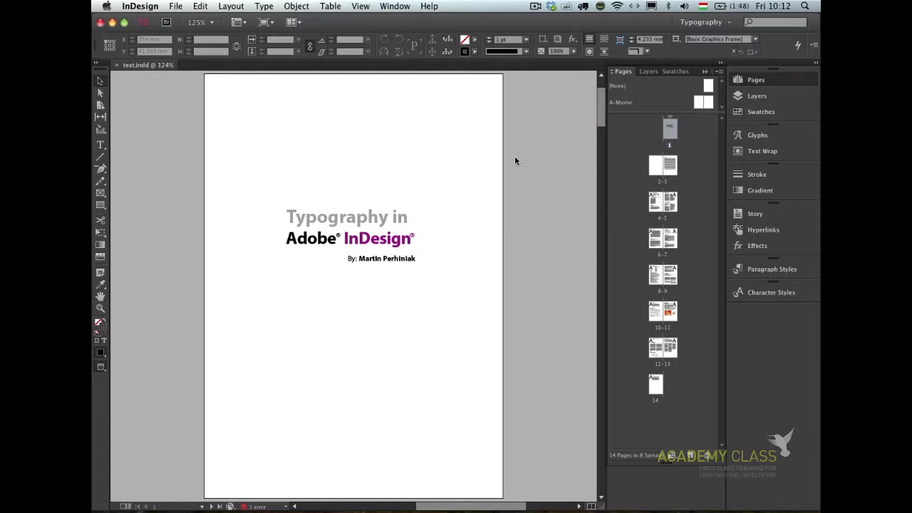
left_click(395, 6)
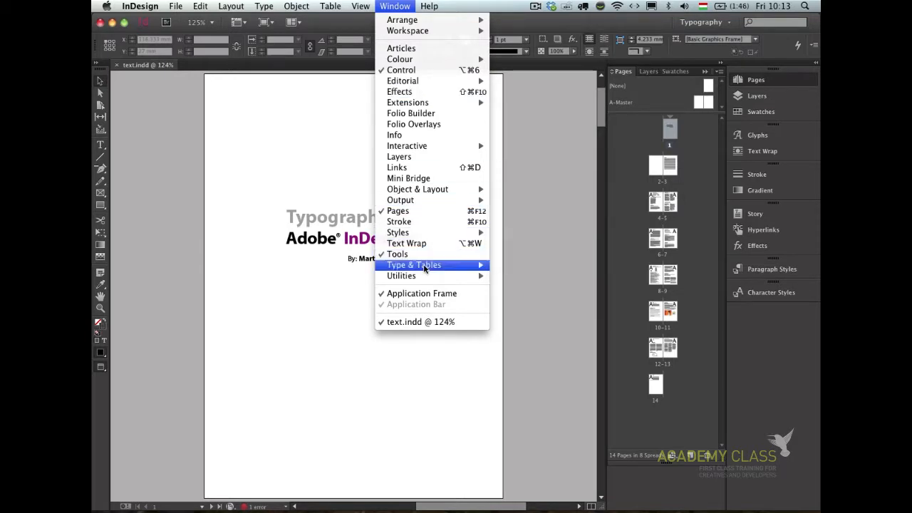
mouse_move(425, 267)
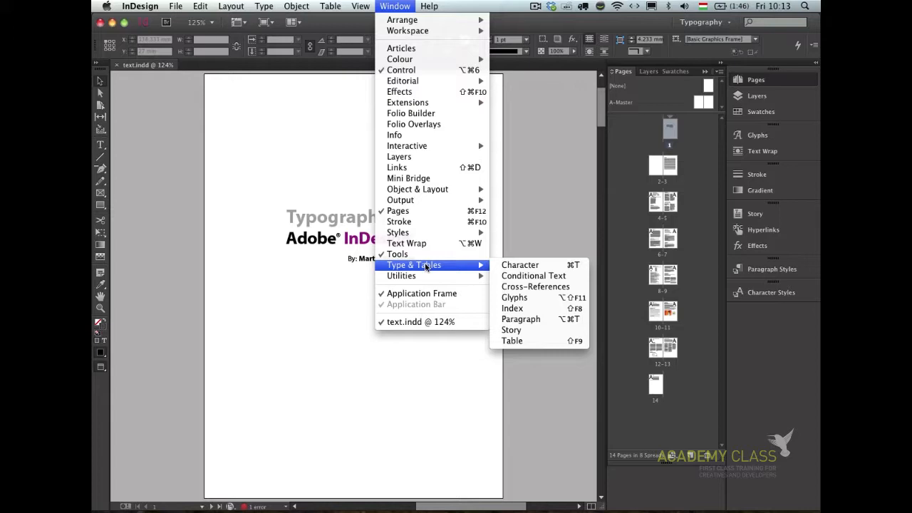
mouse_move(438, 193)
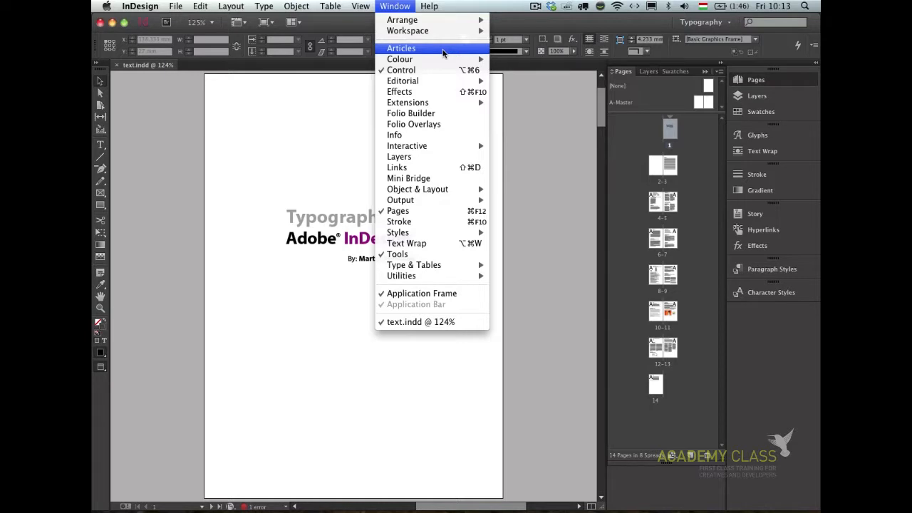
mouse_move(416, 60)
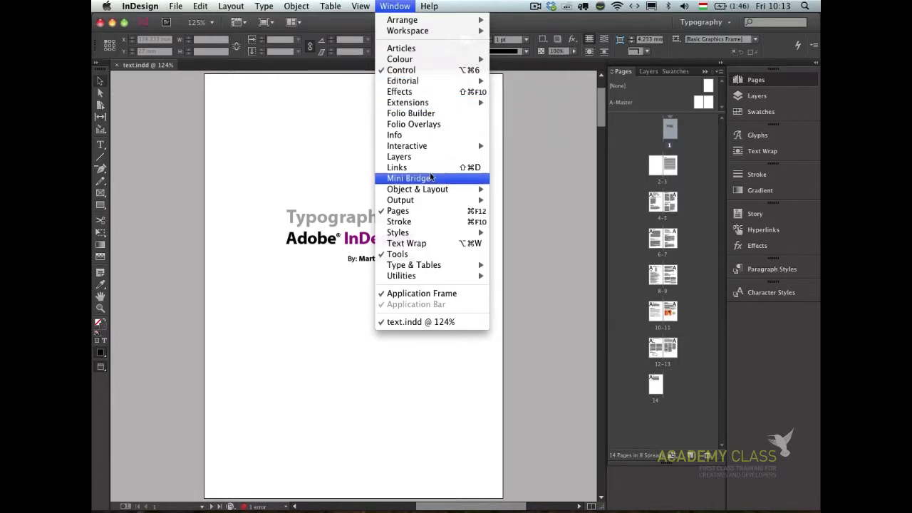
mouse_move(431, 150)
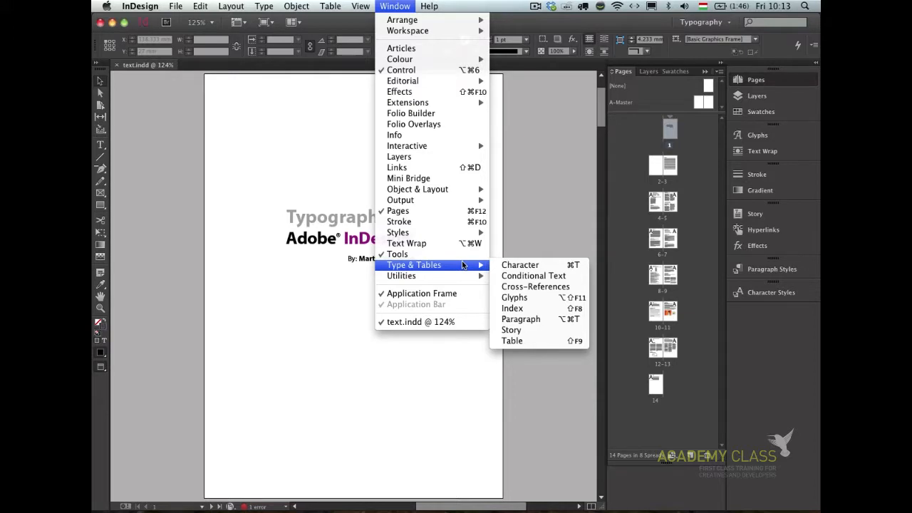
left_click(527, 204)
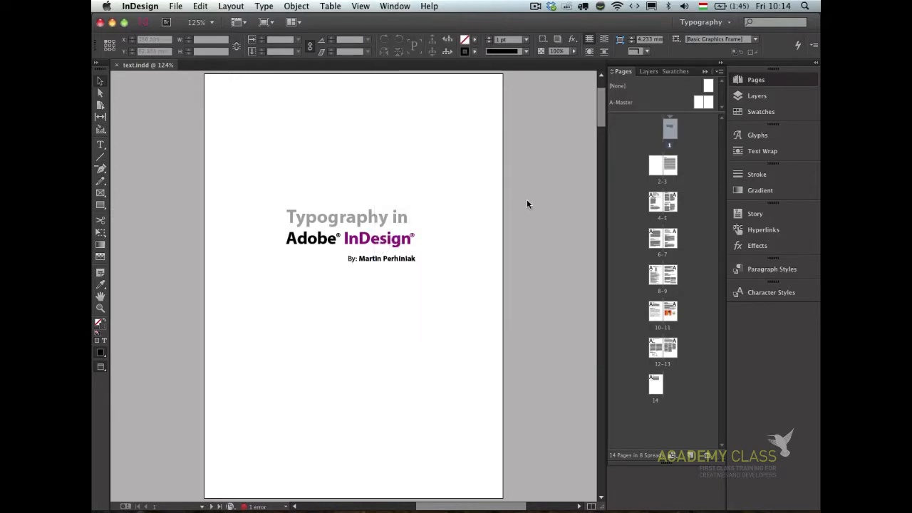
Read the table of contents on pages 2-3 up close and move on to the spread of pages 4-5
key("shift+Page_Down")
key("super+alt+0")
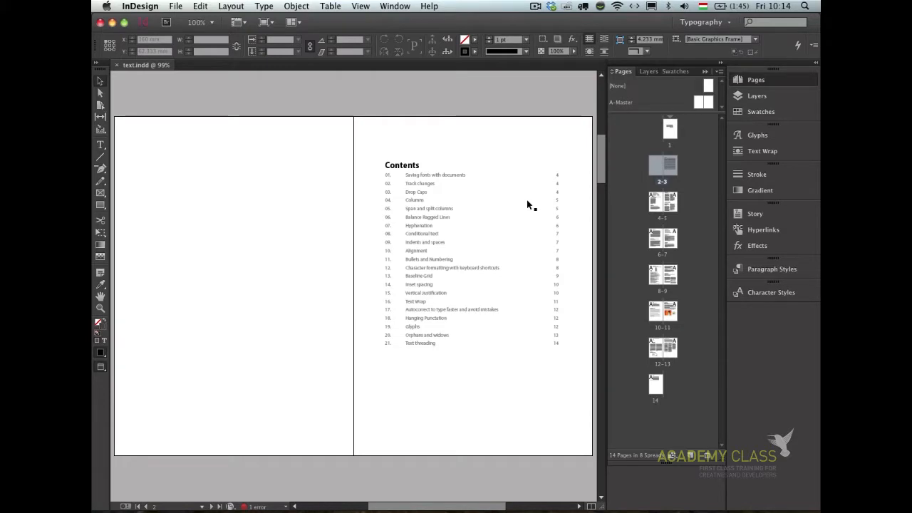
key("Tab")
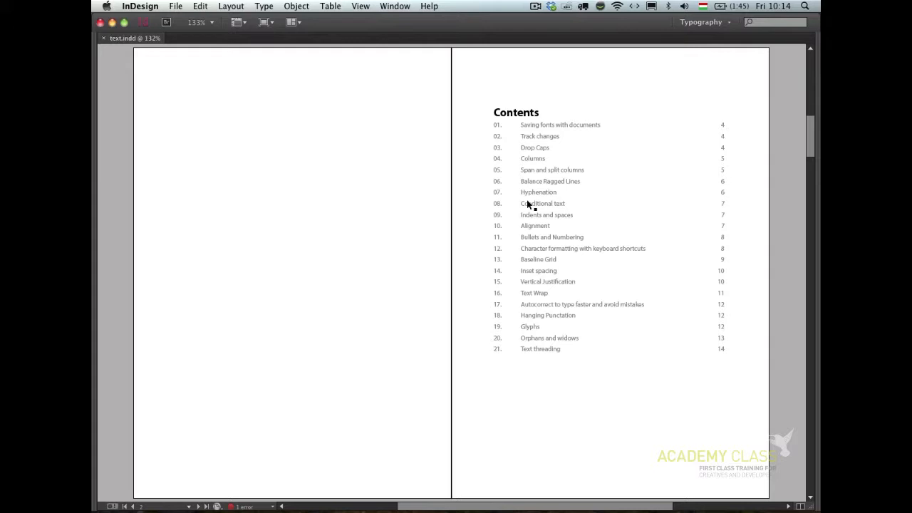
key("z")
left_click_drag(478, 93, 754, 380)
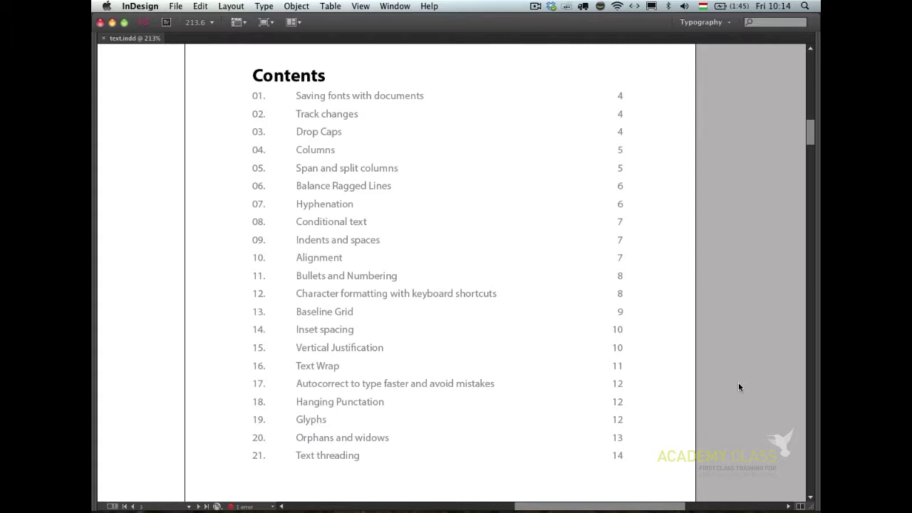
key("super+alt+0")
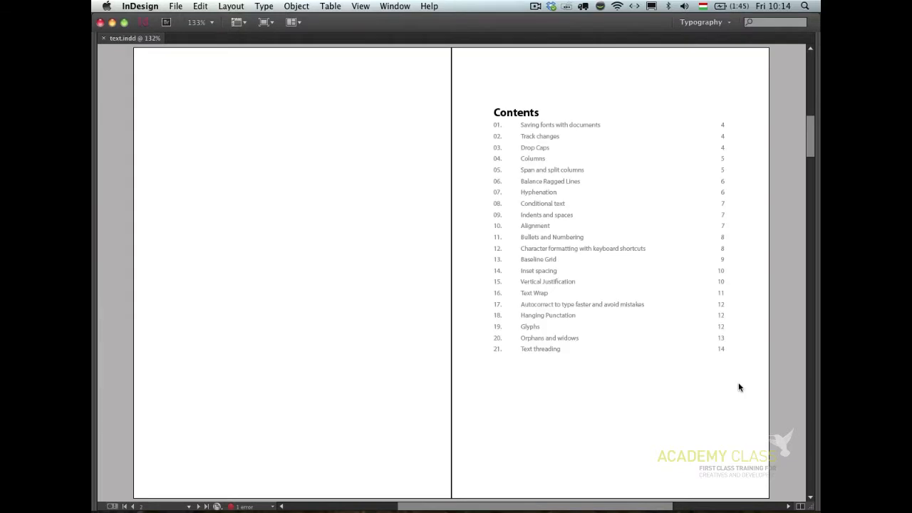
key("Tab")
key("super+alt+0")
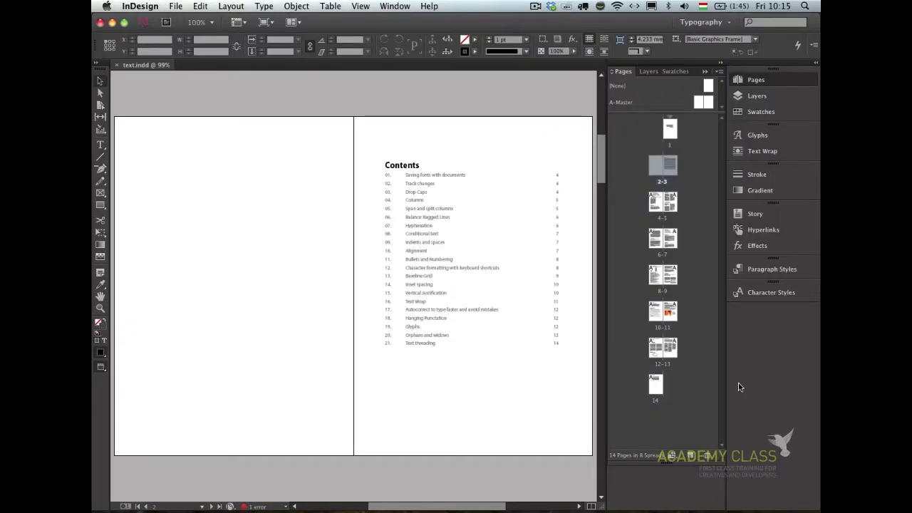
key("alt+Page_Down")
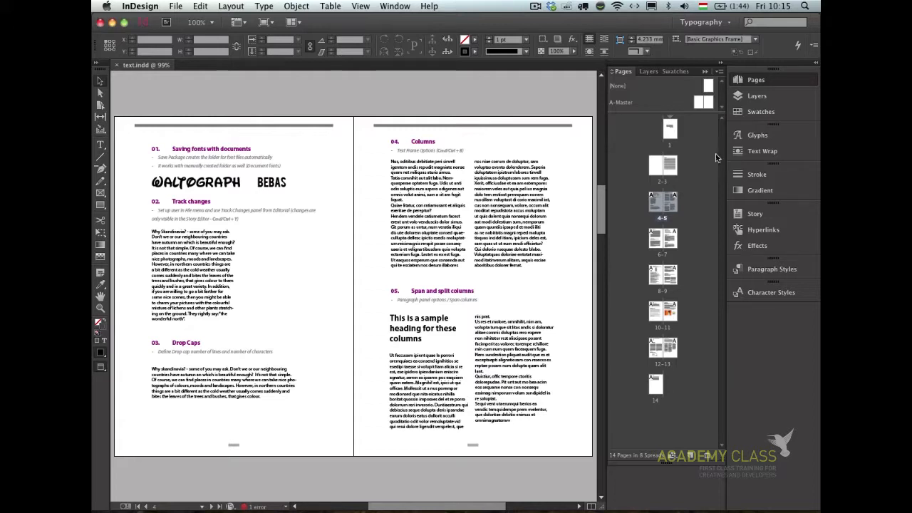
Switch to the Digital Publishing workspace
left_click(719, 22)
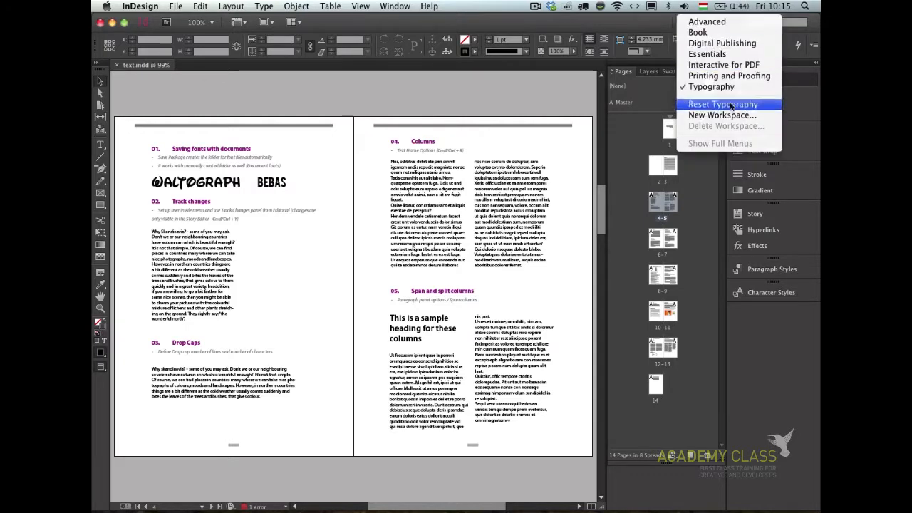
left_click(733, 92)
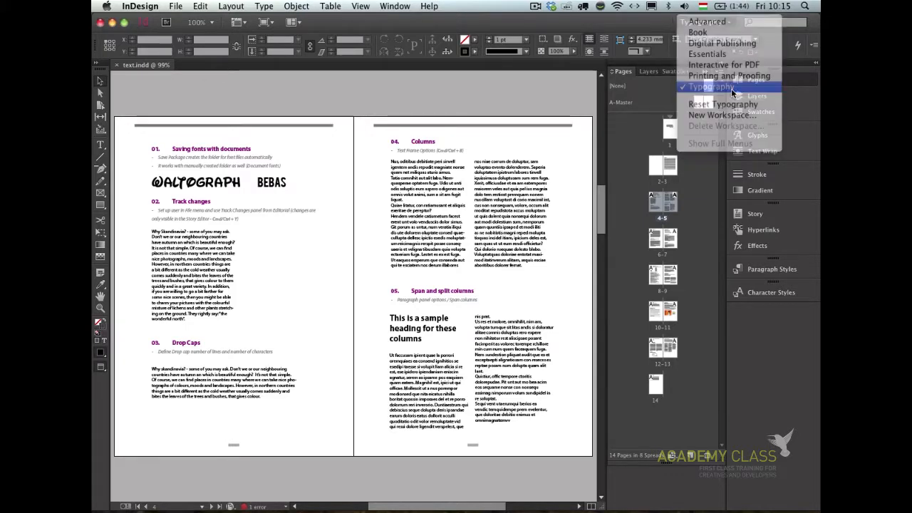
left_click(720, 22)
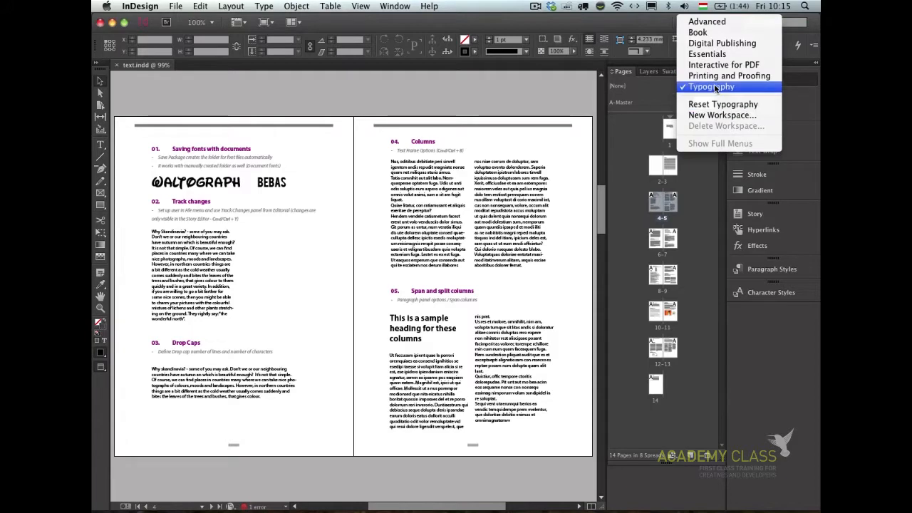
left_click(721, 43)
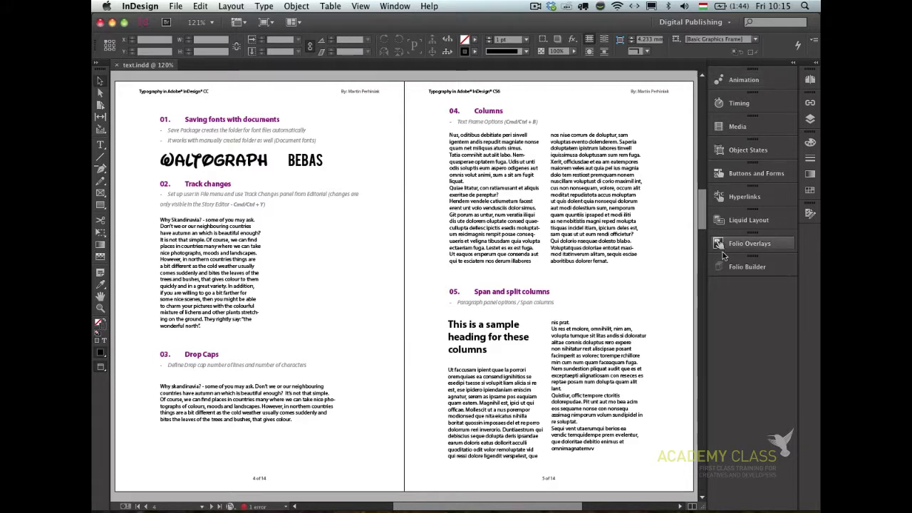
Examine the Hyperlink options in Folio Overlays and the Folio Builder panel, dismissing the Creative Cloud sign-in dialog
left_click(725, 23)
left_click(746, 287)
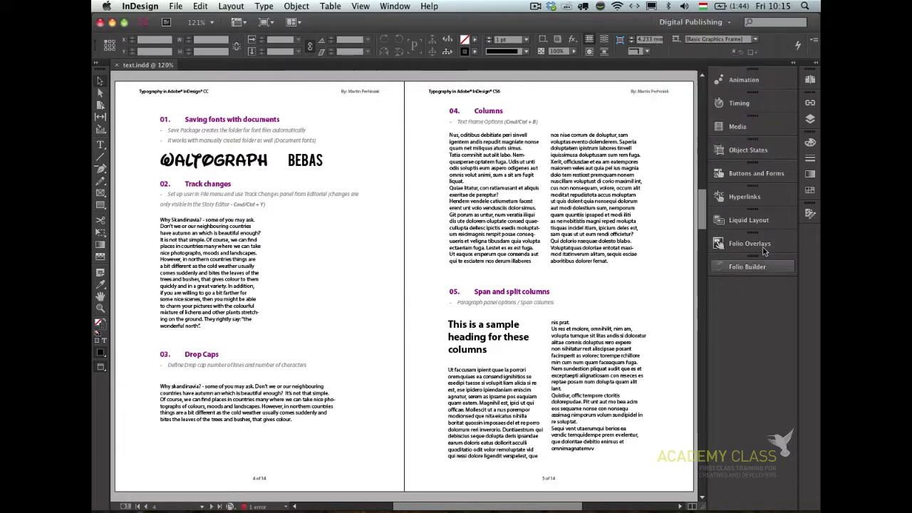
left_click(760, 268)
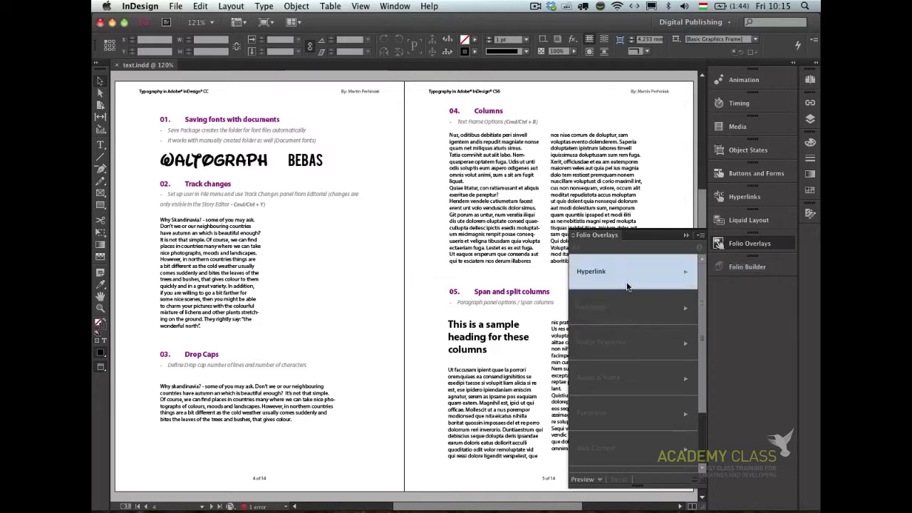
left_click(684, 272)
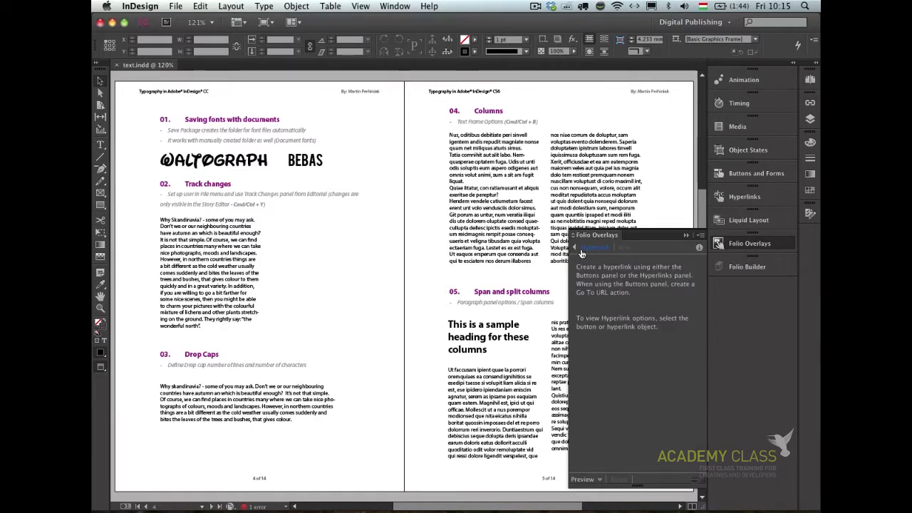
left_click(603, 249)
left_click(737, 267)
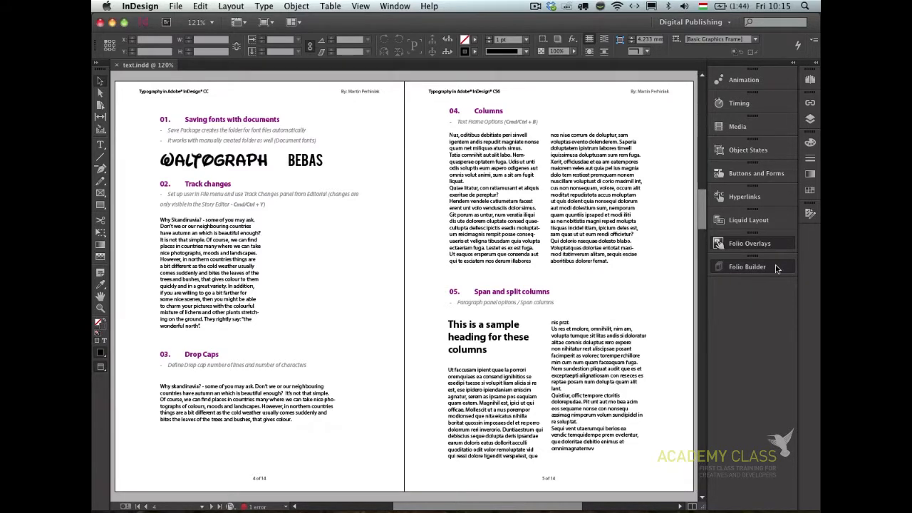
left_click(756, 270)
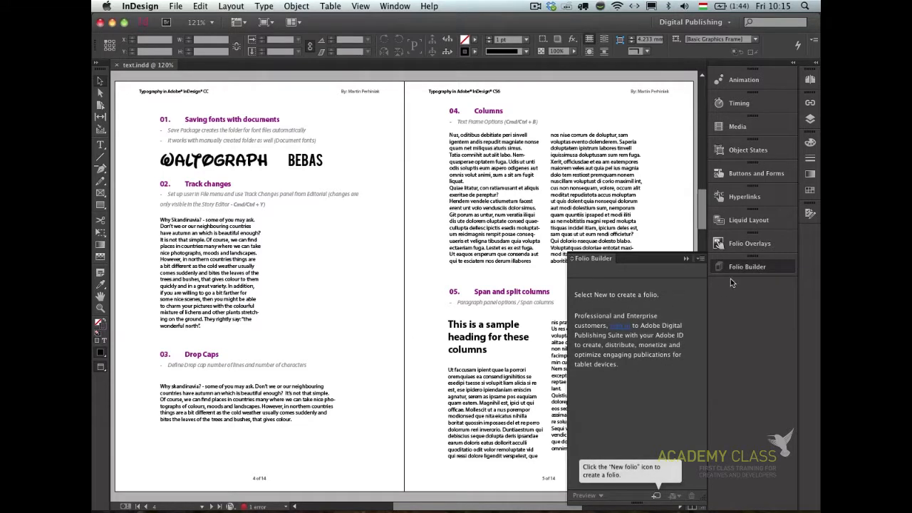
left_click(750, 269)
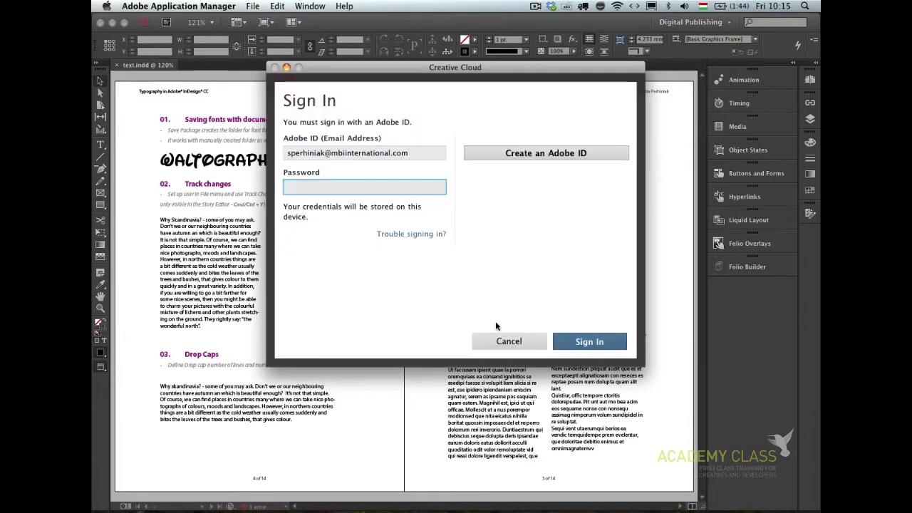
left_click(527, 344)
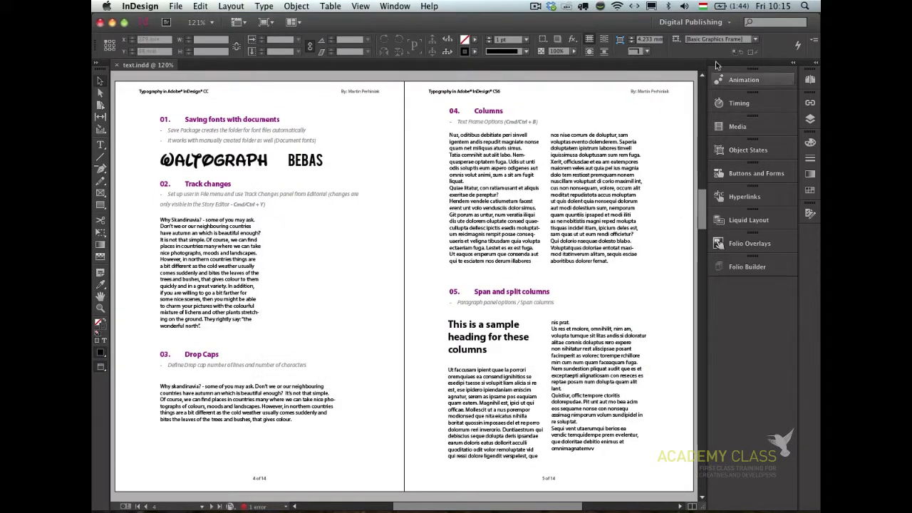
Return to the Typography workspace and reset it to its default panel layout
left_click(701, 22)
left_click(706, 86)
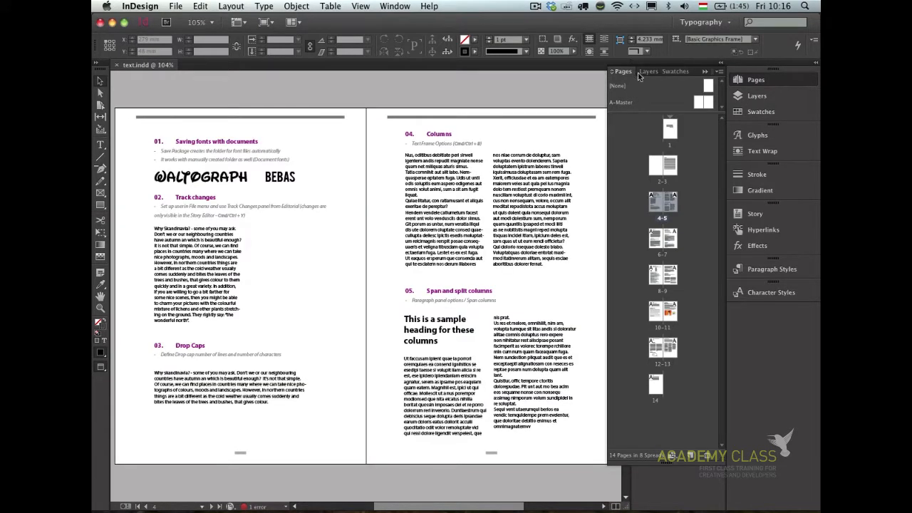
left_click(720, 21)
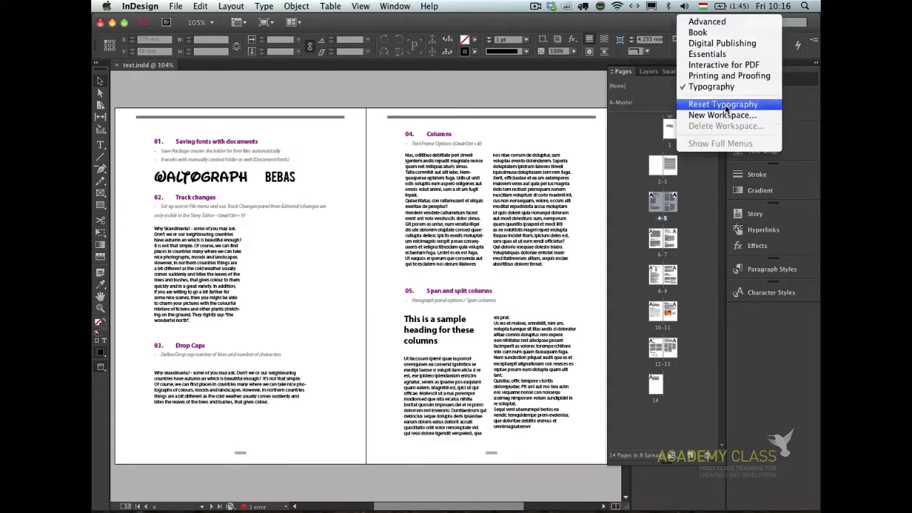
left_click(723, 104)
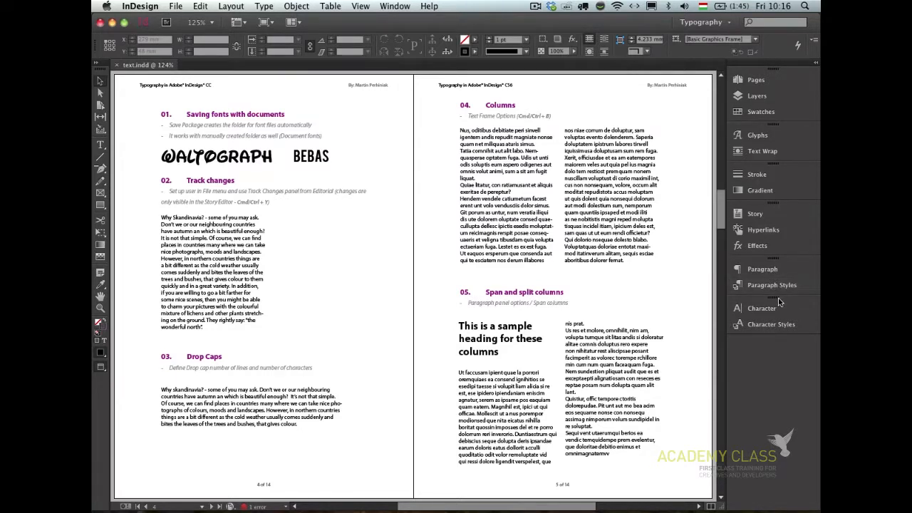
Move the Paragraph and Character panels into a new dock column beside the existing one and expand that column
left_click_drag(774, 269, 718, 142)
key("super+alt+0")
left_click(743, 294)
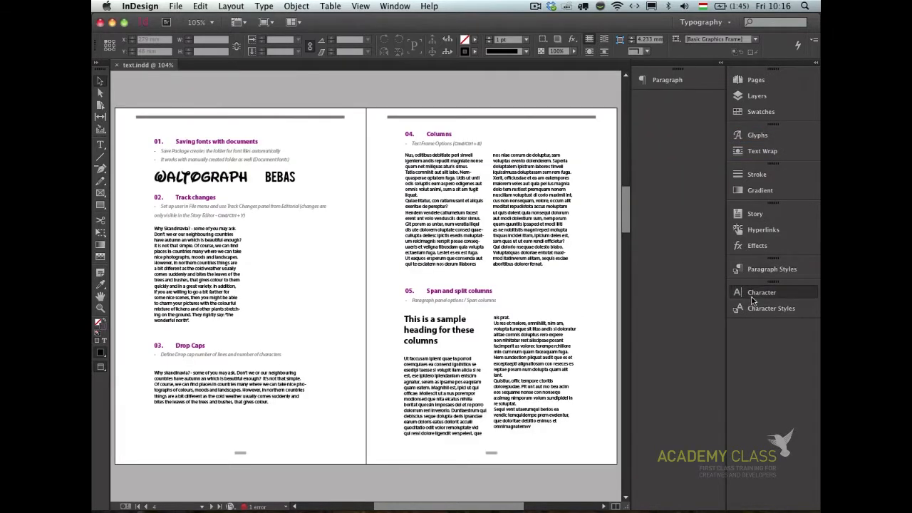
left_click_drag(743, 294, 664, 96)
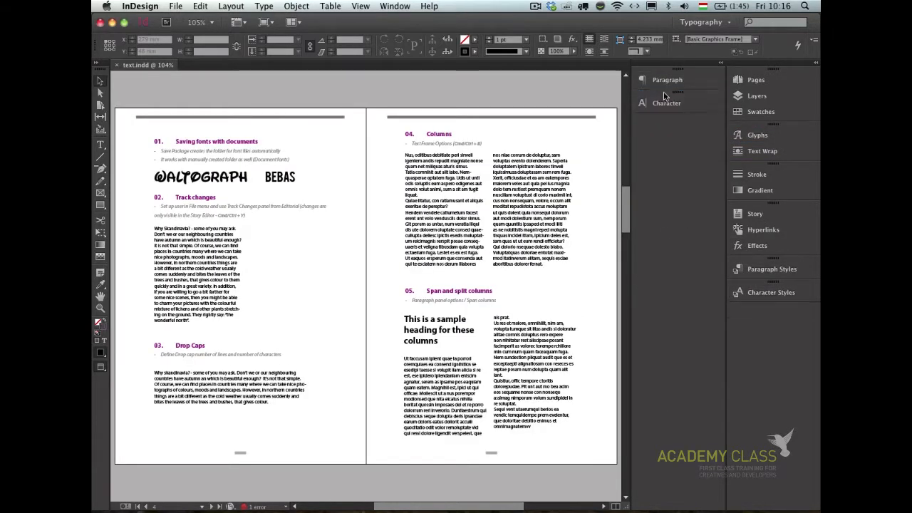
left_click(720, 67)
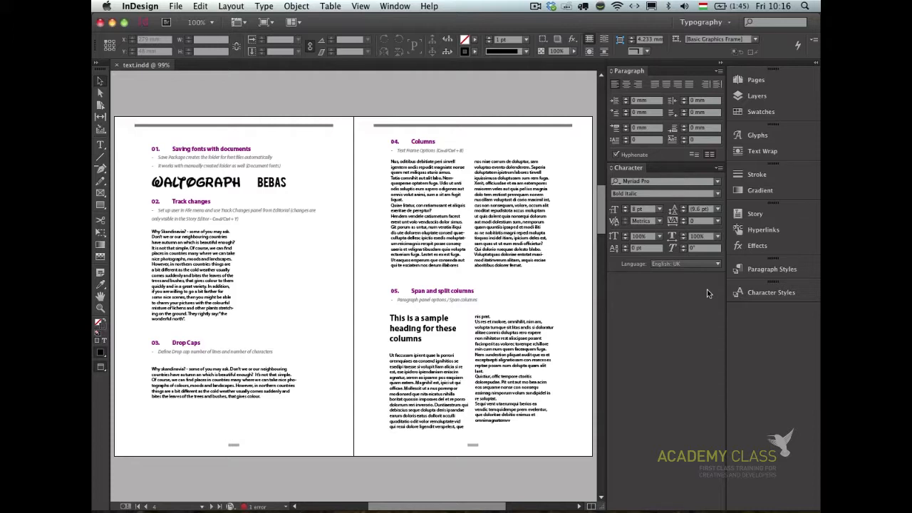
Dock the Paragraph Styles and Character Styles panels below Character, and shrink the outer panel column to icons only
left_click_drag(755, 269, 697, 278)
left_click_drag(773, 292, 645, 507)
left_click(627, 507)
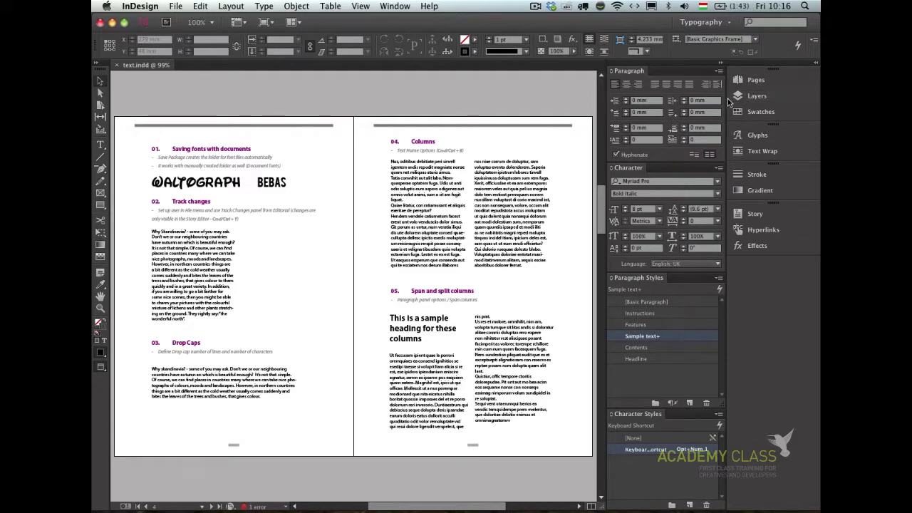
left_click_drag(726, 98, 798, 97)
key("super+alt+0")
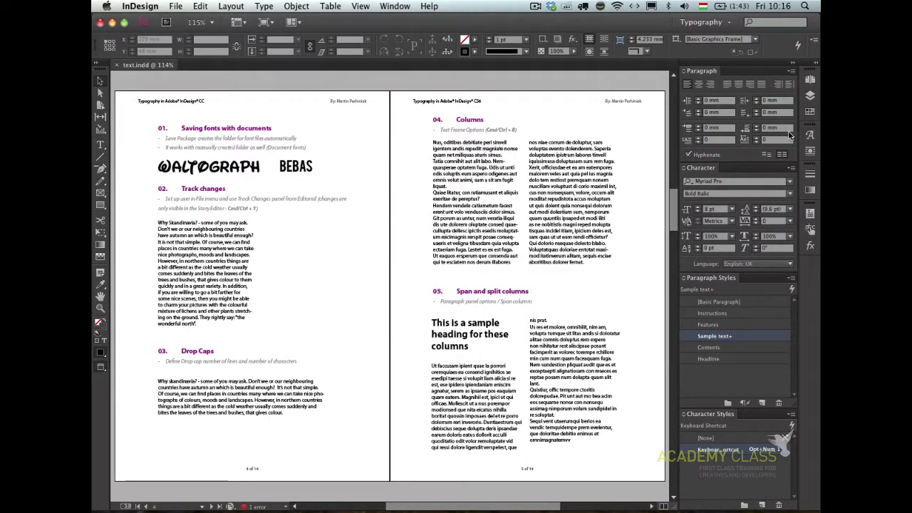
Save the current panel arrangement as a new workspace named "My type"
left_click(729, 25)
left_click(732, 115)
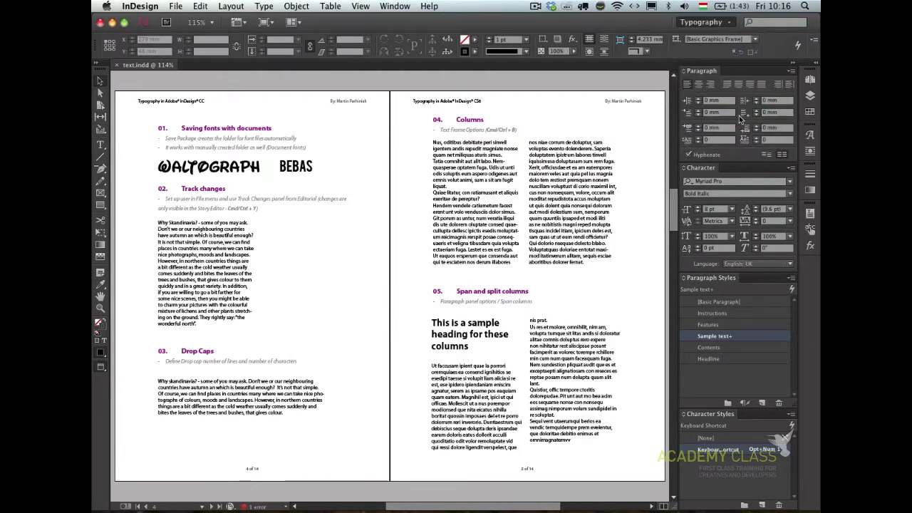
type("My type")
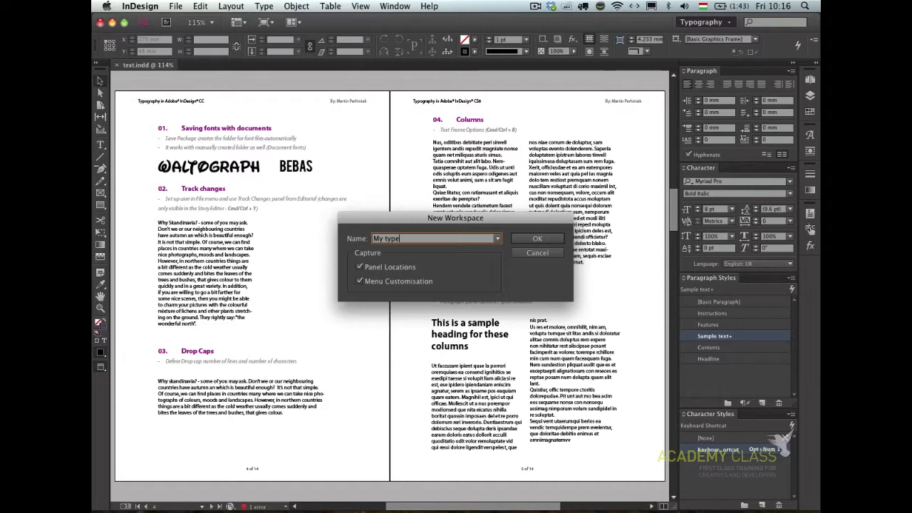
key("Return")
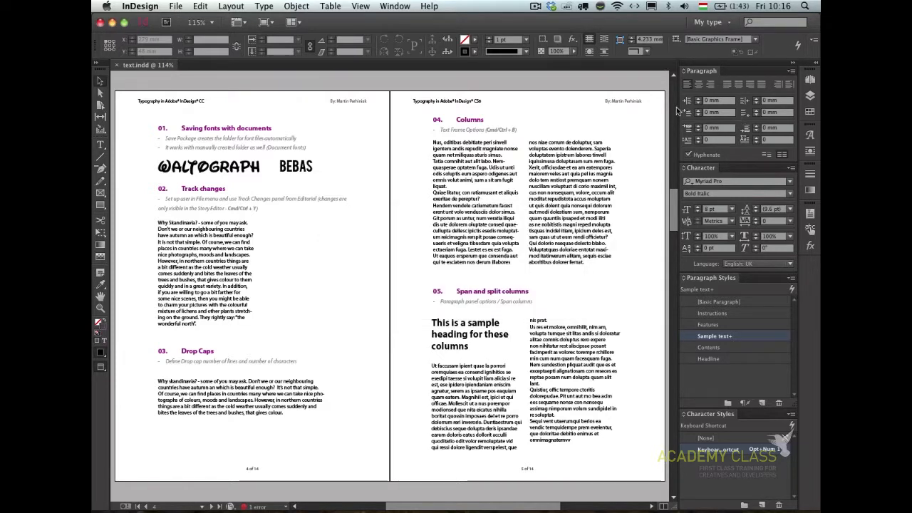
Examine the document's package summary and the full list of its used fonts without creating a package
left_click_drag(134, 114, 359, 178)
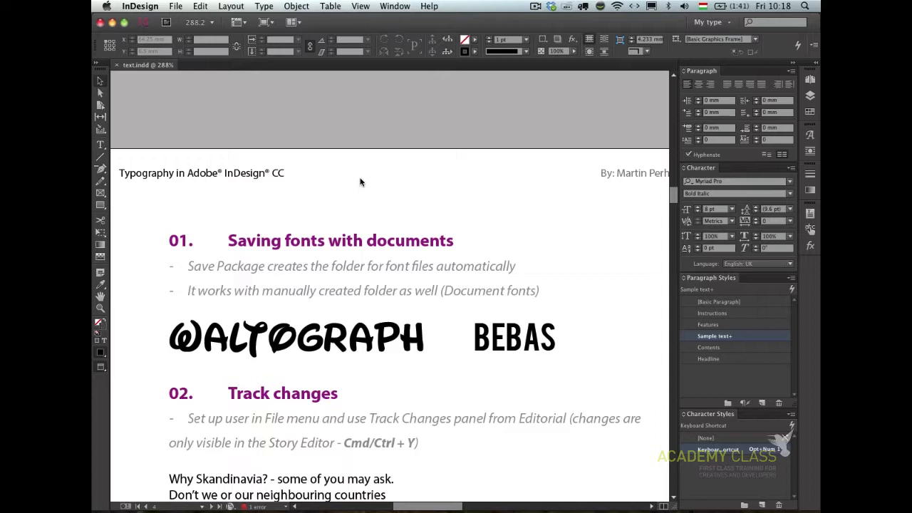
left_click(173, 7)
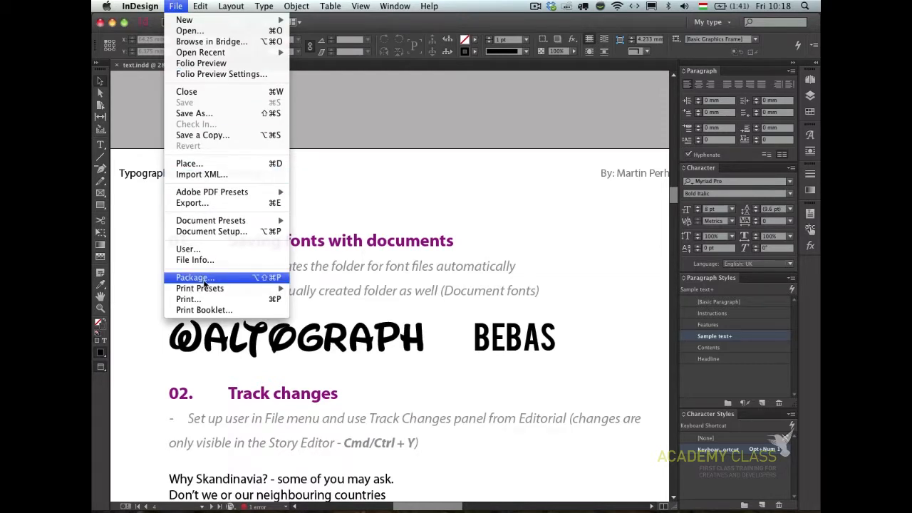
left_click(204, 282)
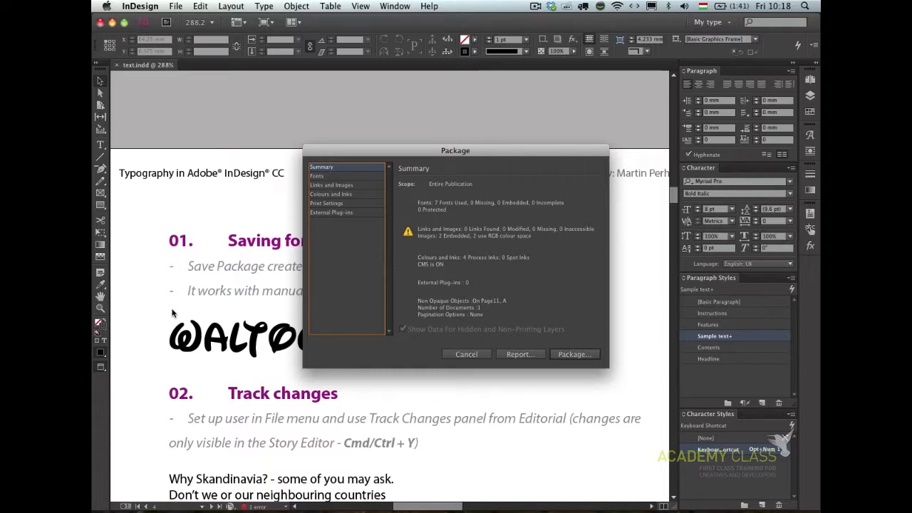
left_click(317, 179)
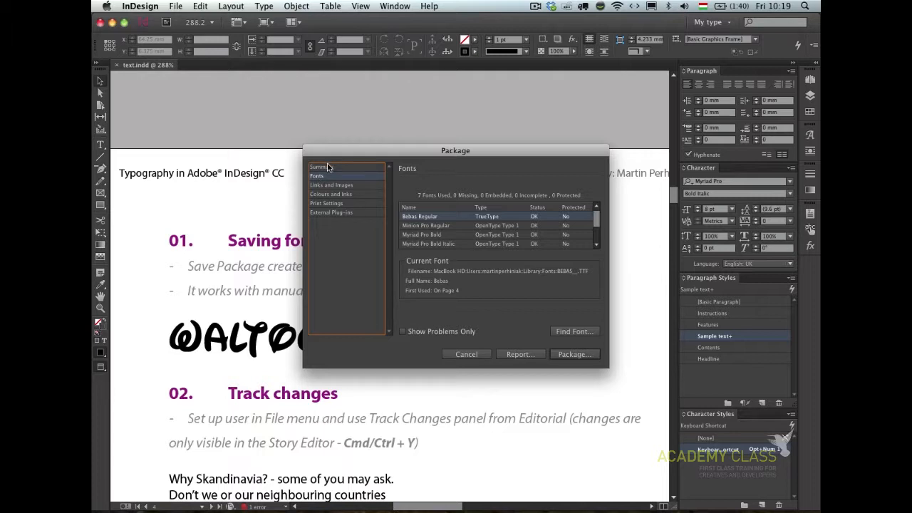
left_click(329, 168)
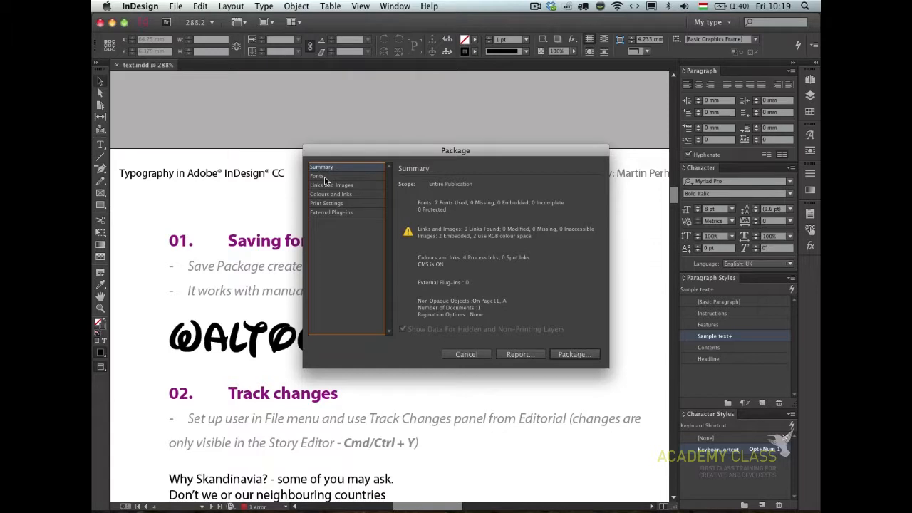
left_click(324, 179)
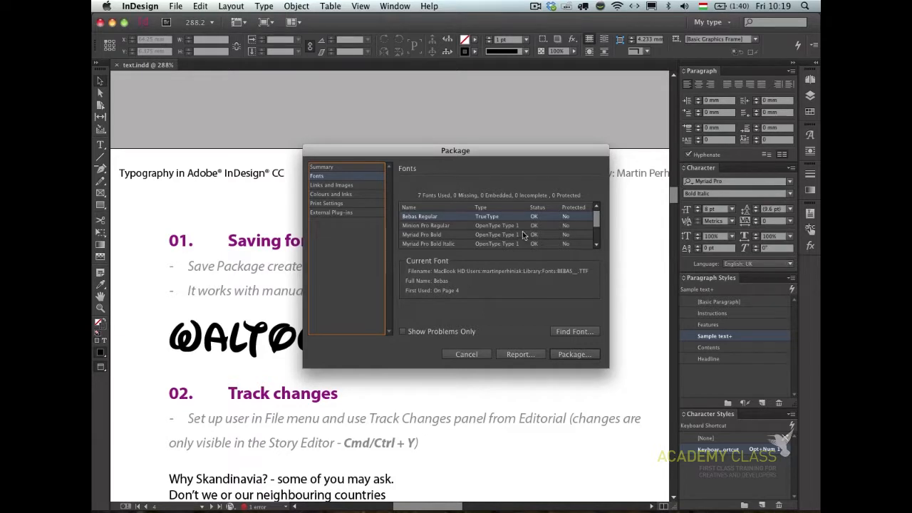
scroll(505, 222, "down", 2)
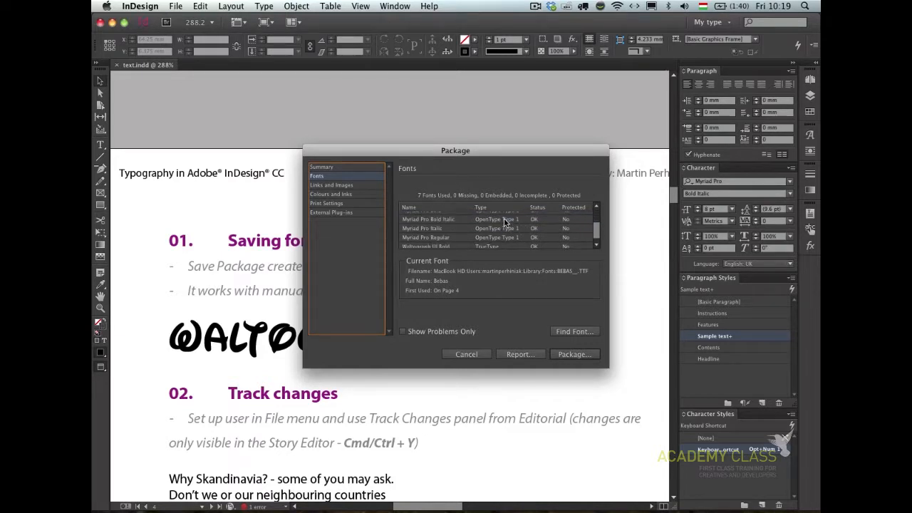
left_click_drag(596, 229, 587, 245)
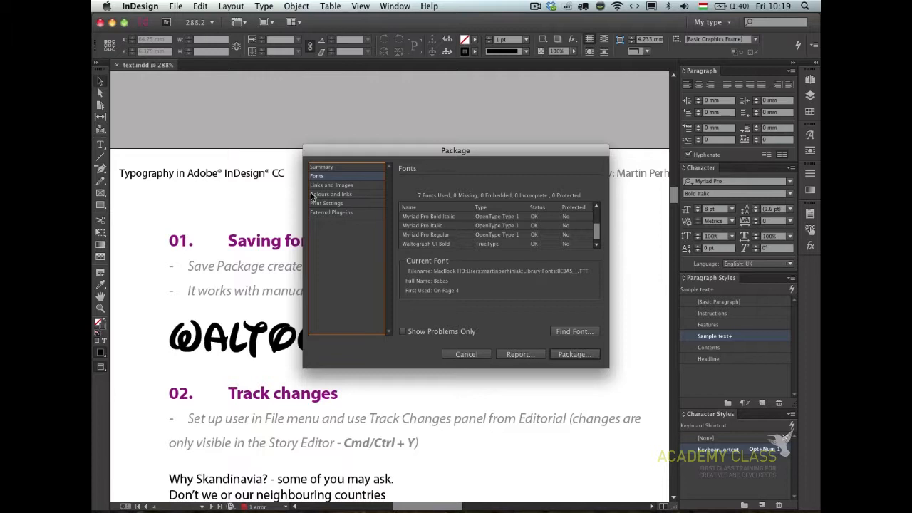
left_click(466, 354)
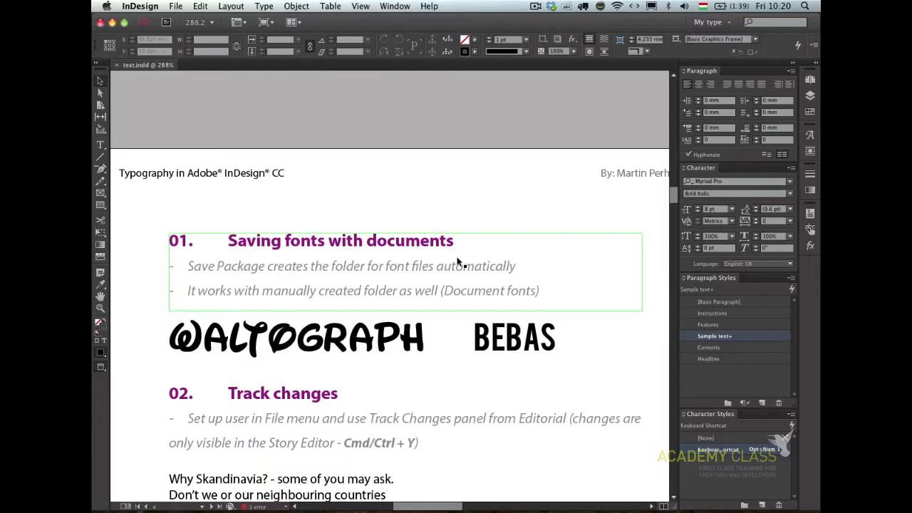
Show Track Changes as a separate floating panel for the narrow text frame in section 02, and close the Assignments and Notes panels
left_click_drag(433, 399, 451, 199)
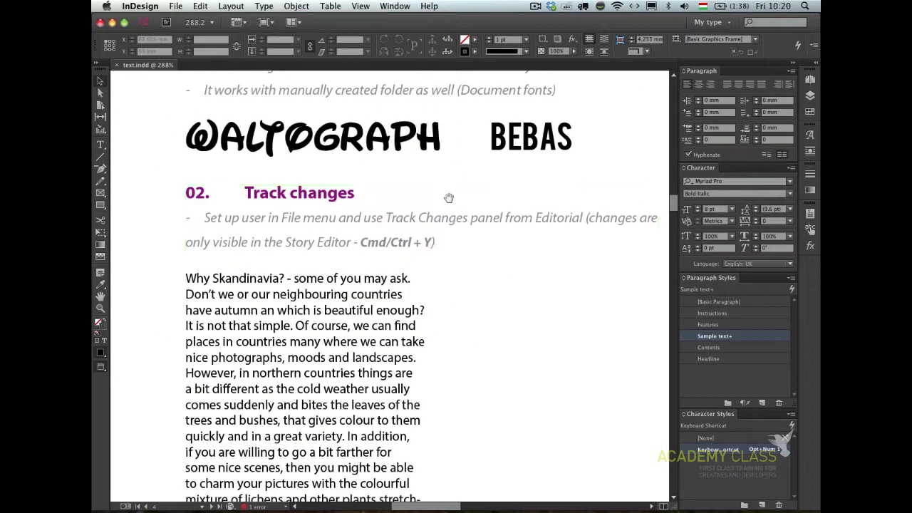
scroll(417, 319, "down", 2)
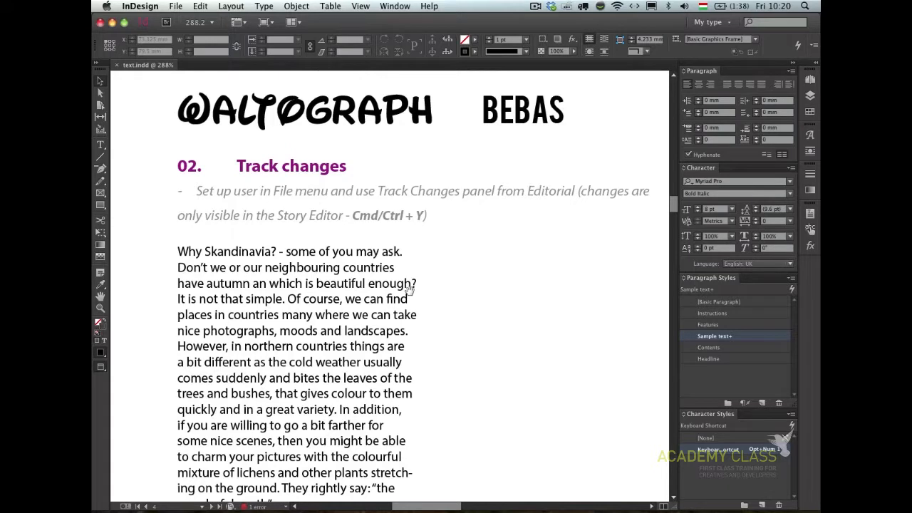
key("super+minus")
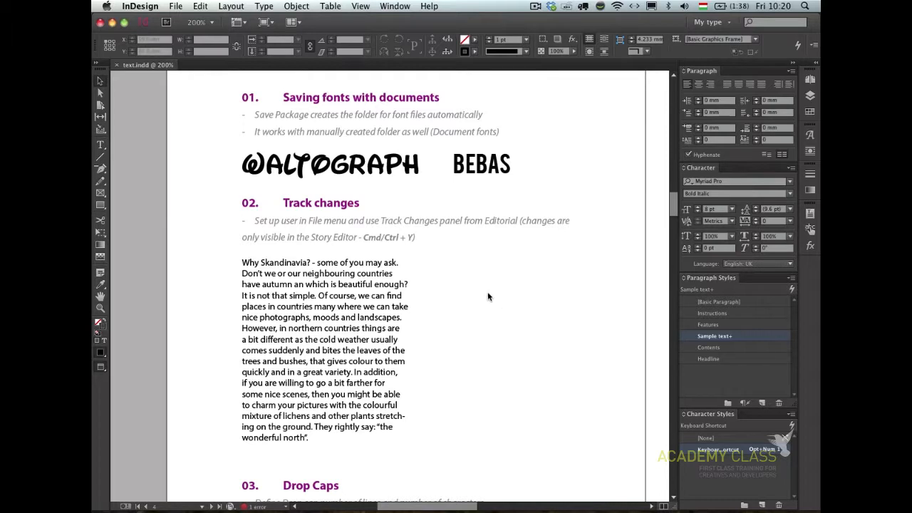
left_click_drag(482, 349, 483, 301)
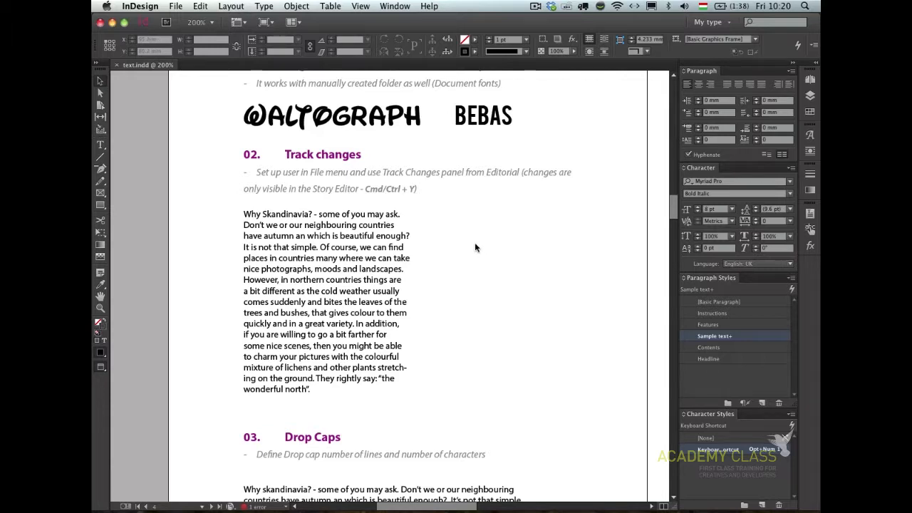
left_click_drag(505, 265, 504, 242)
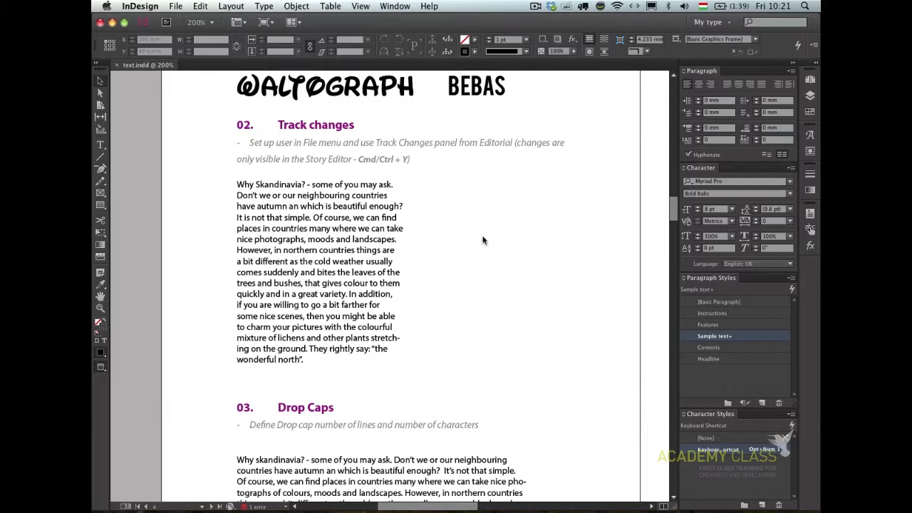
left_click(367, 230)
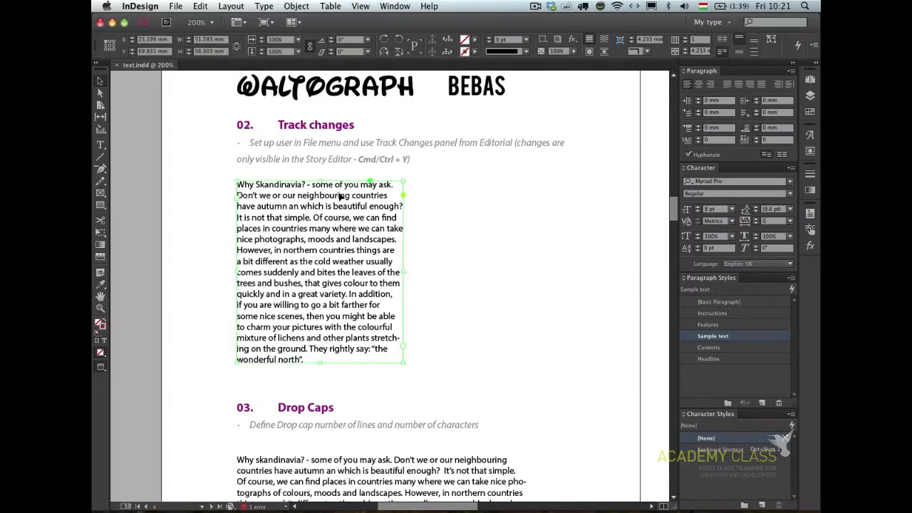
left_click(389, 7)
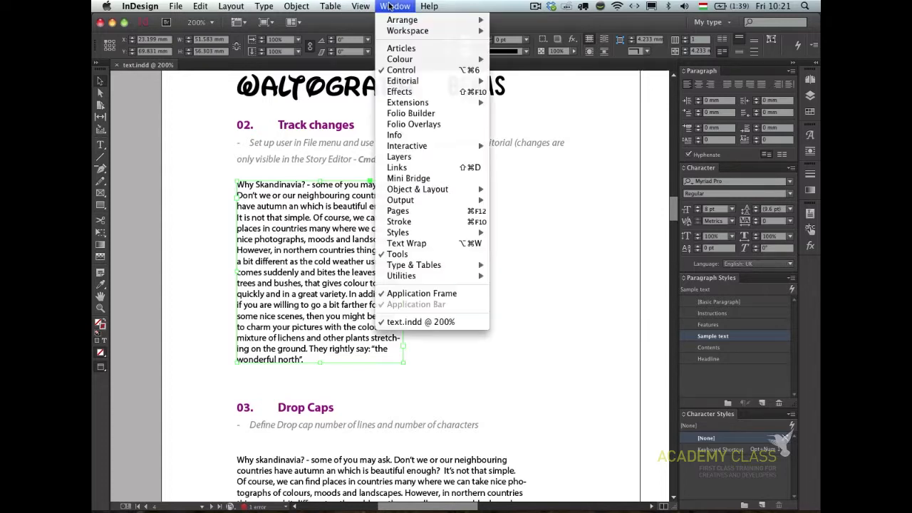
mouse_move(426, 84)
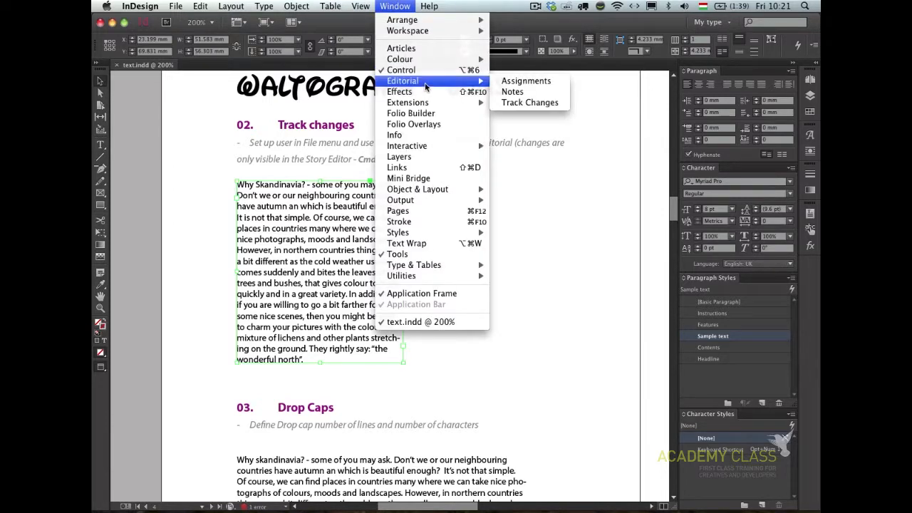
left_click(529, 102)
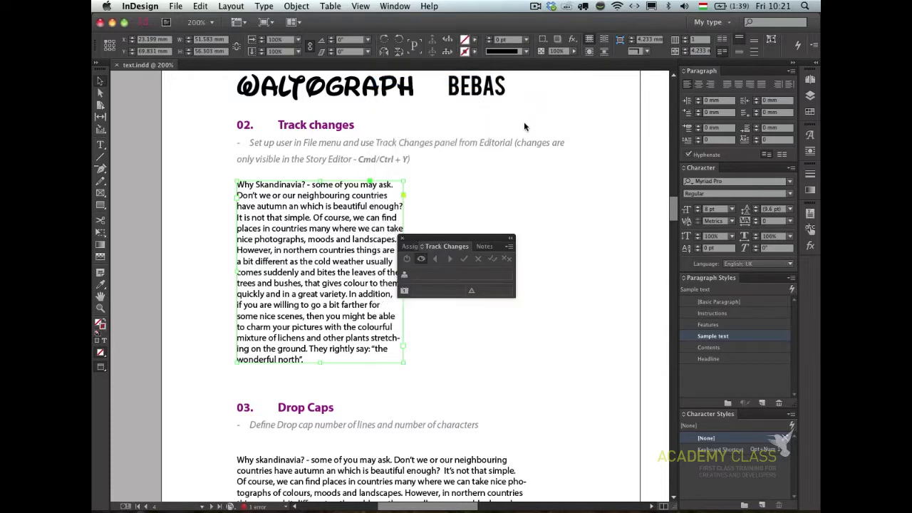
left_click_drag(452, 246, 578, 139)
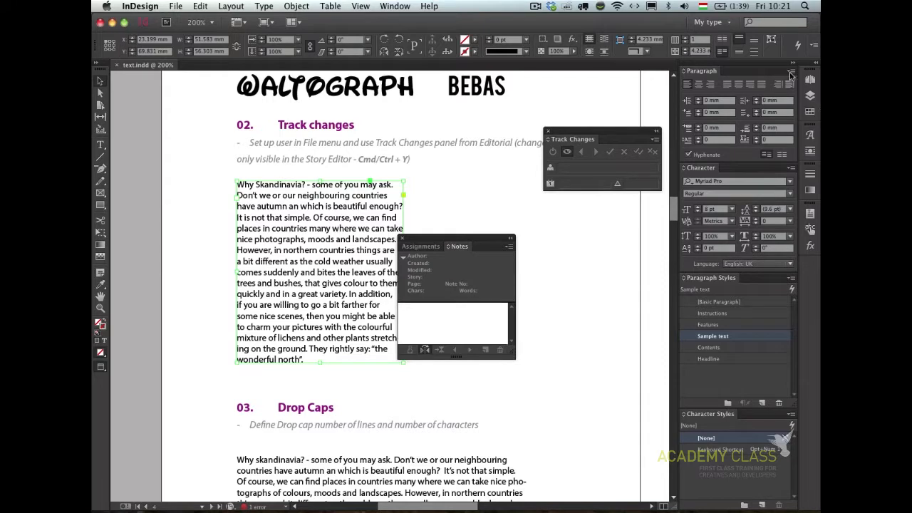
left_click(402, 238)
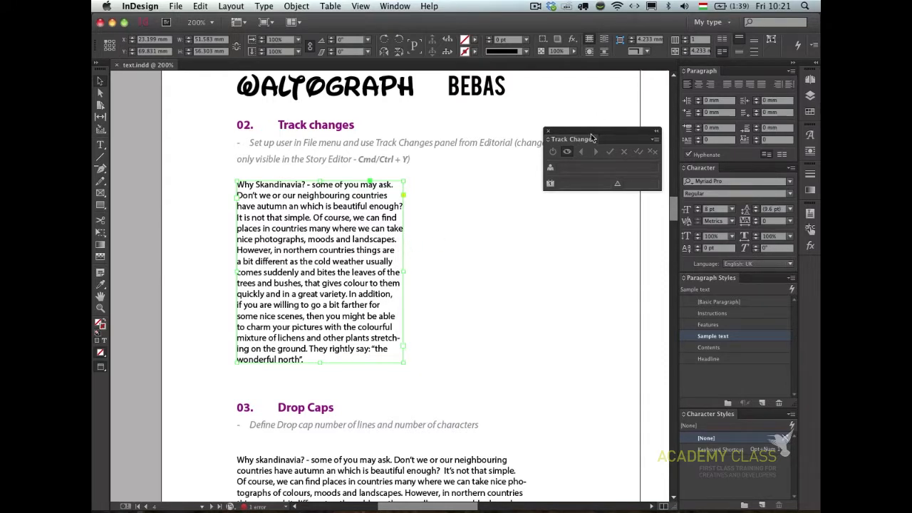
left_click_drag(594, 134, 591, 83)
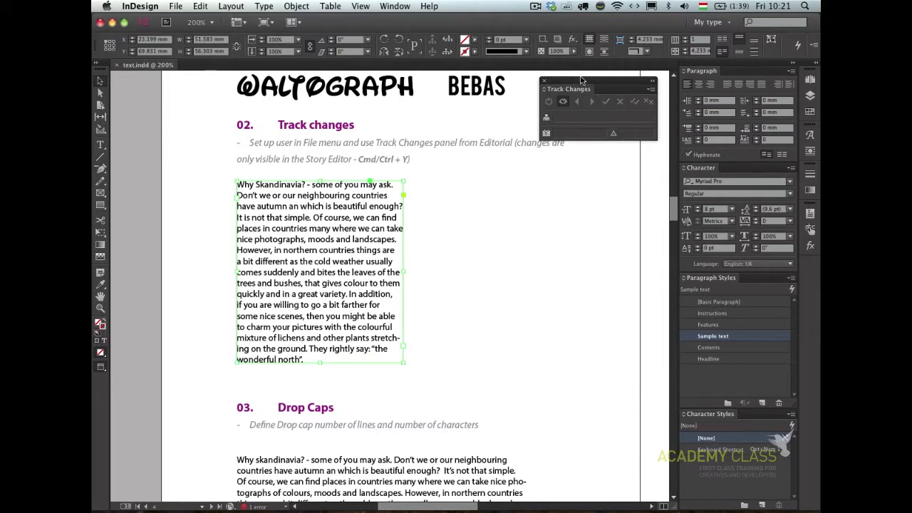
Correct the spelling of "Skandinavia" to "Scandinavia" in the first line of the Track changes sample text
double_click(324, 219)
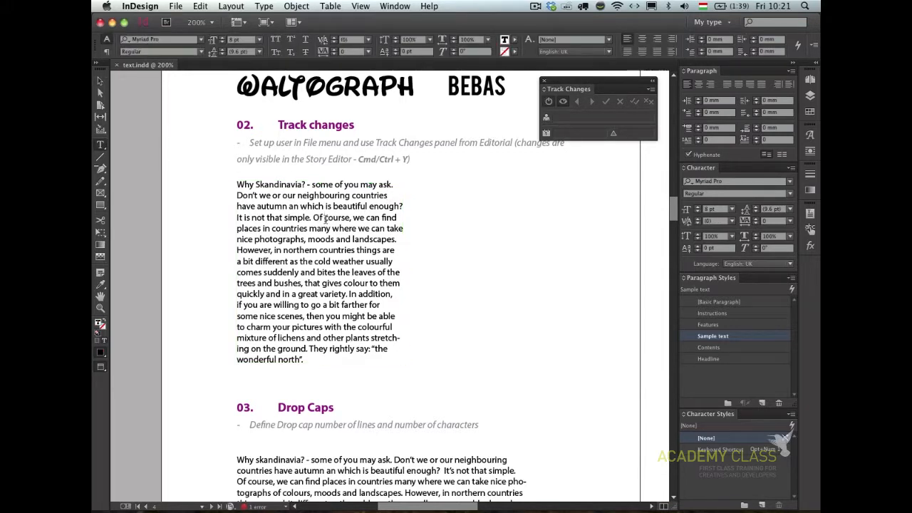
left_click(263, 184)
key("BackSpace")
type("c")
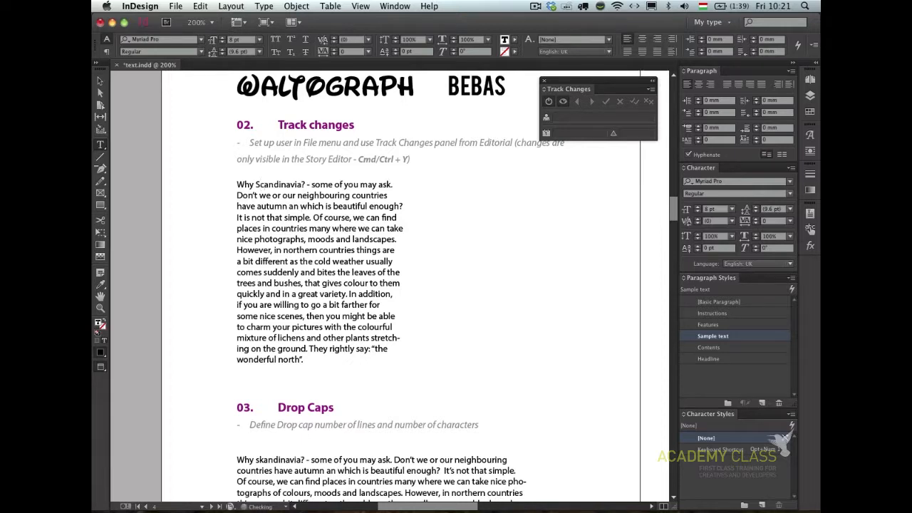
left_click(281, 185)
key("super+Return")
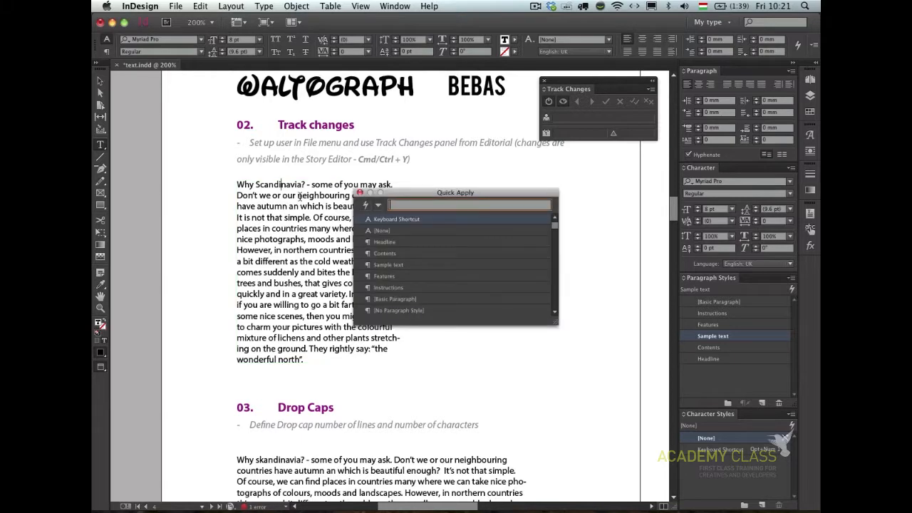
left_click(360, 193)
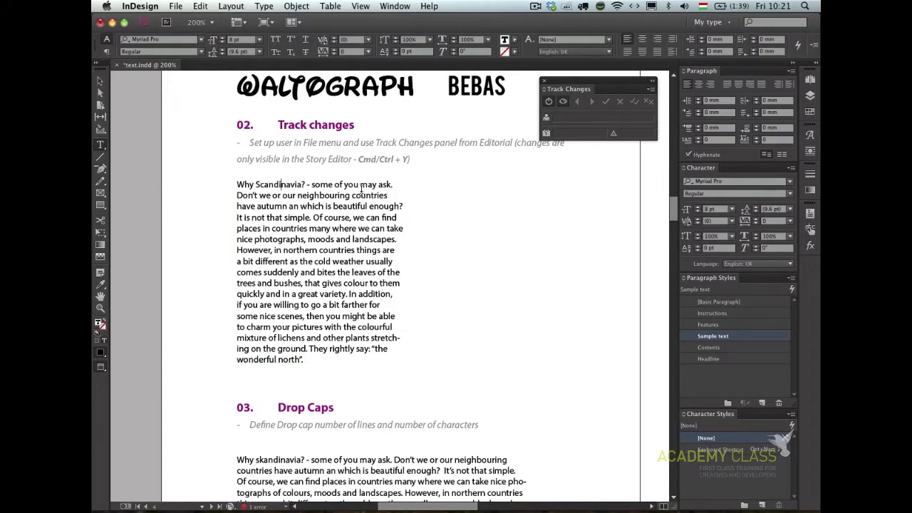
left_click(393, 6)
mouse_move(370, 5)
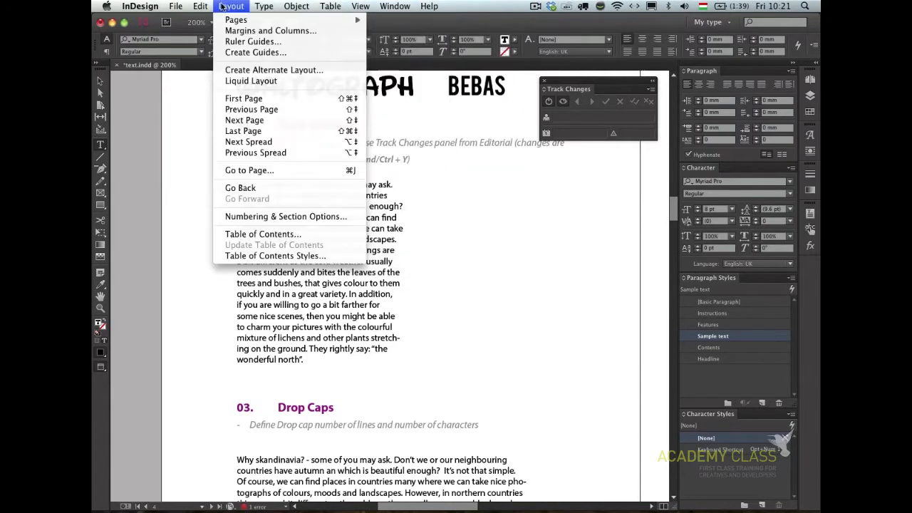
mouse_move(257, 5)
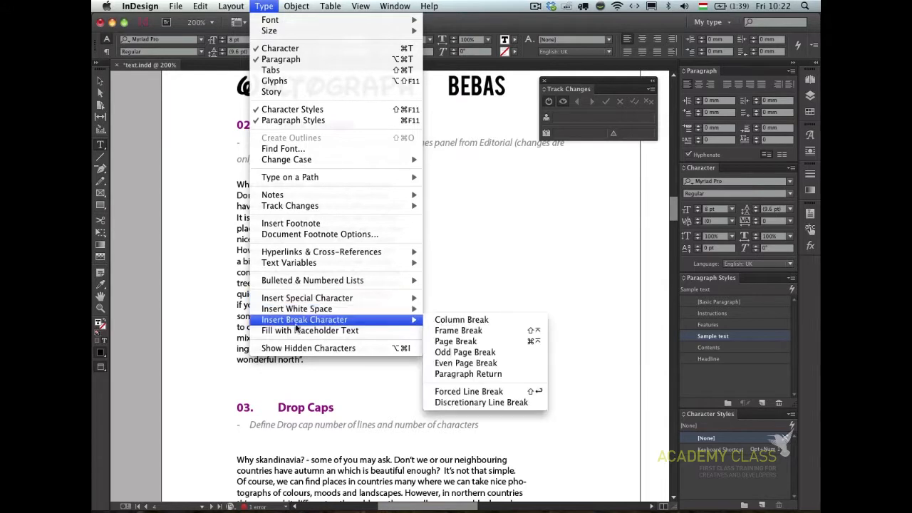
mouse_move(294, 212)
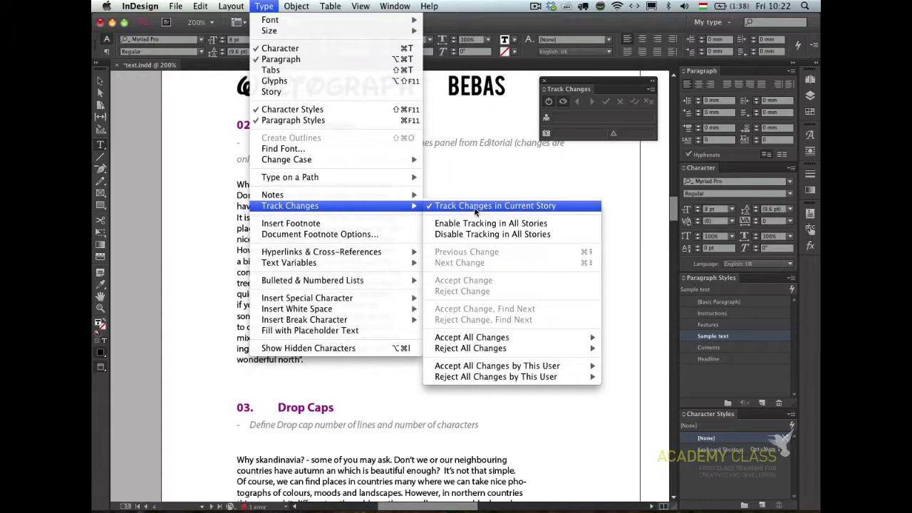
mouse_move(340, 200)
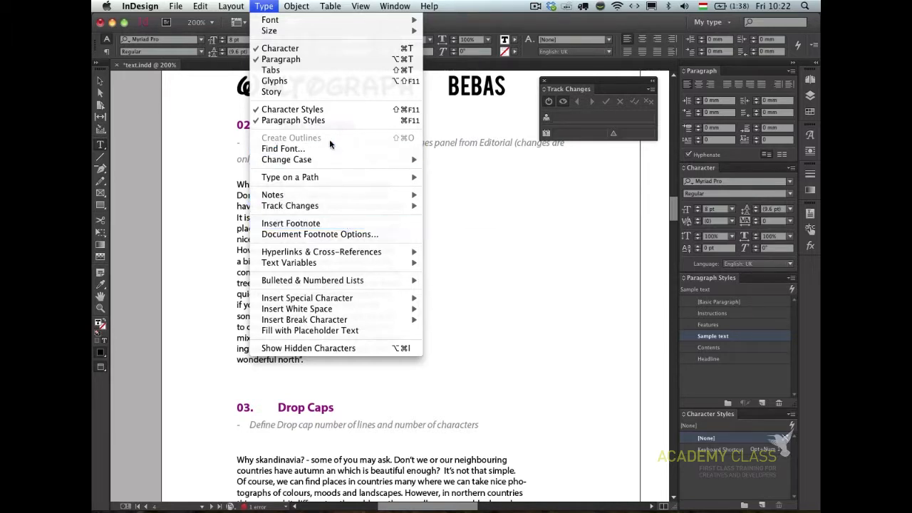
left_click(310, 92)
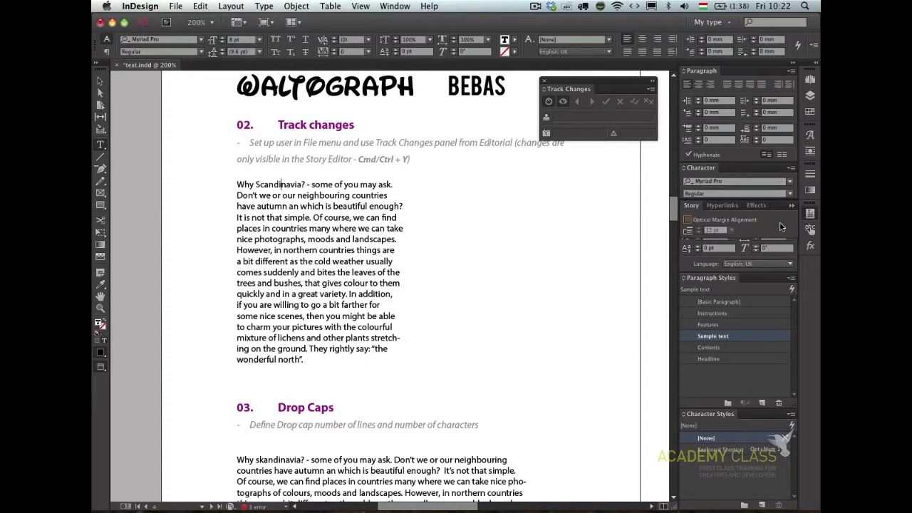
left_click(810, 214)
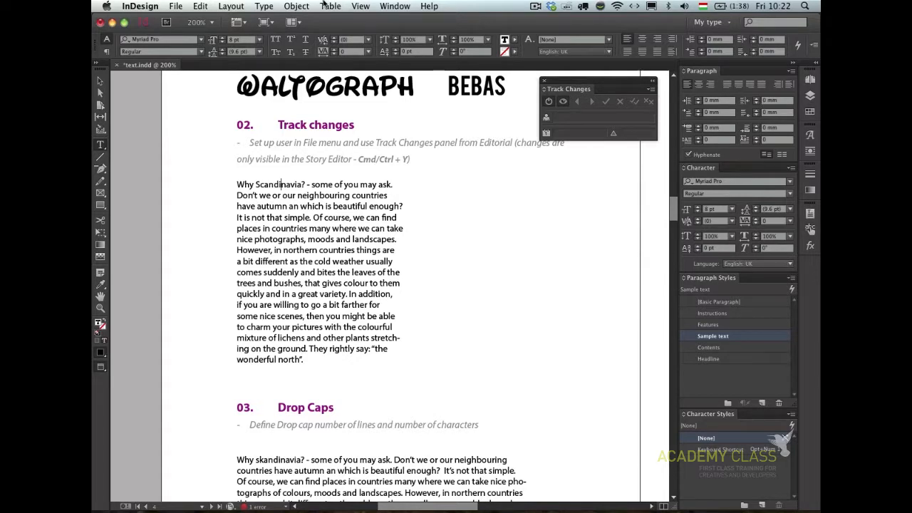
left_click(242, 5)
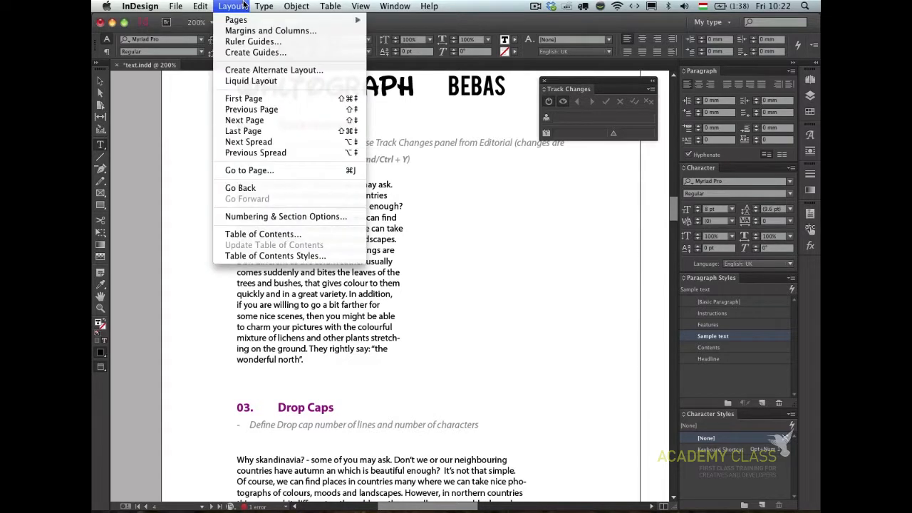
mouse_move(266, 6)
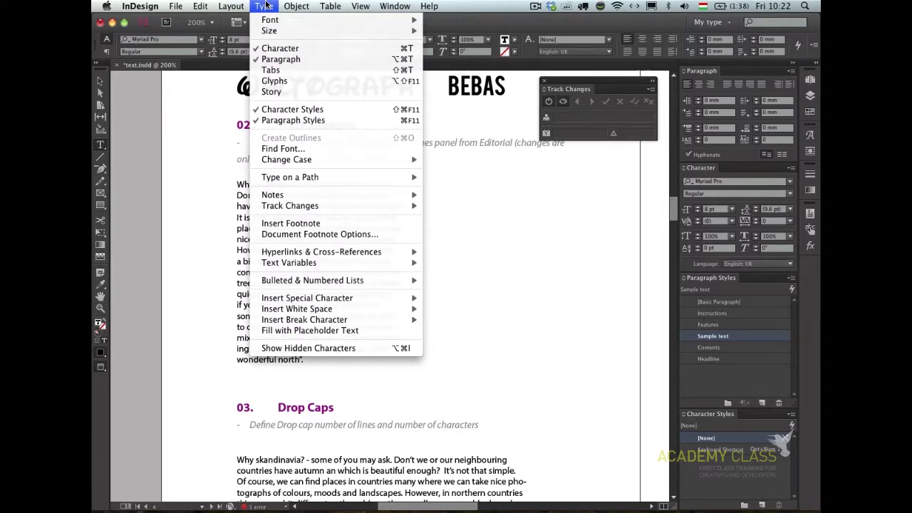
Open the Track changes sample text in the Story Editor to show its tracked edits
left_click(238, 196)
double_click(266, 229)
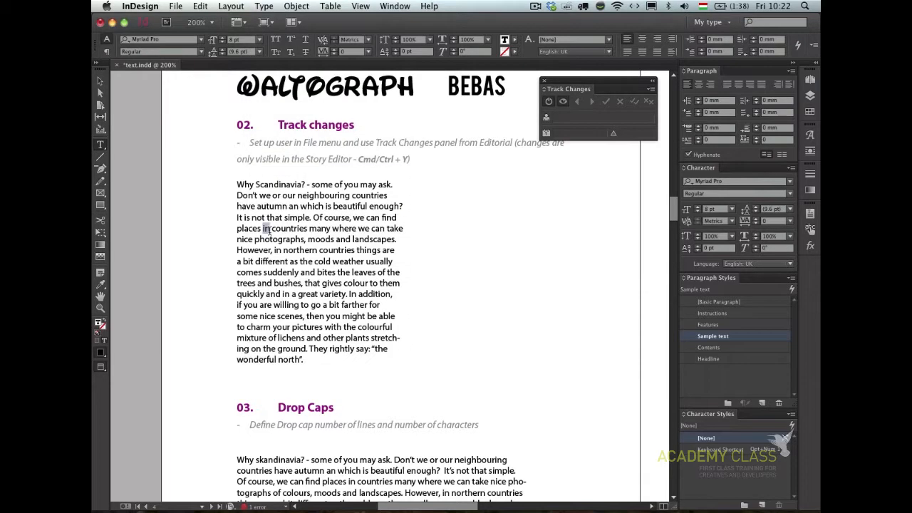
key("super+y")
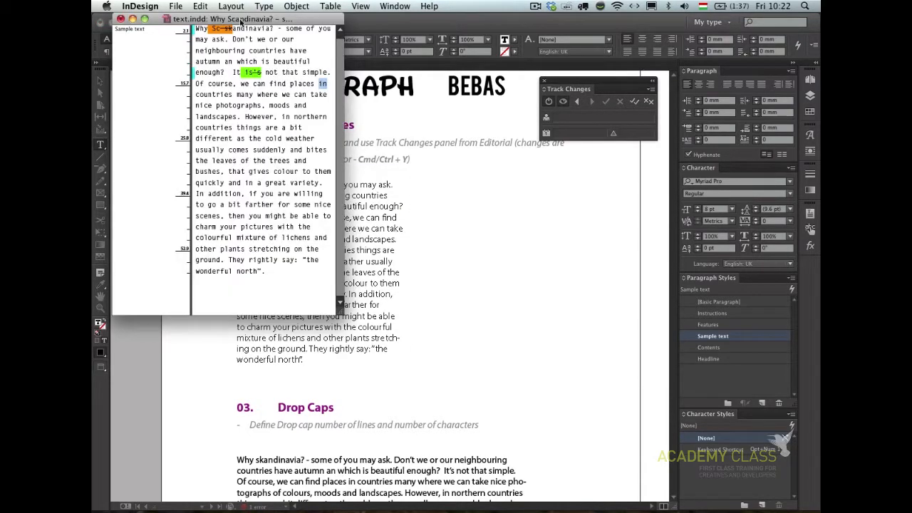
Move the Story Editor window clear of the Track changes sample text and review the Story Editor's display options
left_click_drag(329, 60, 560, 147)
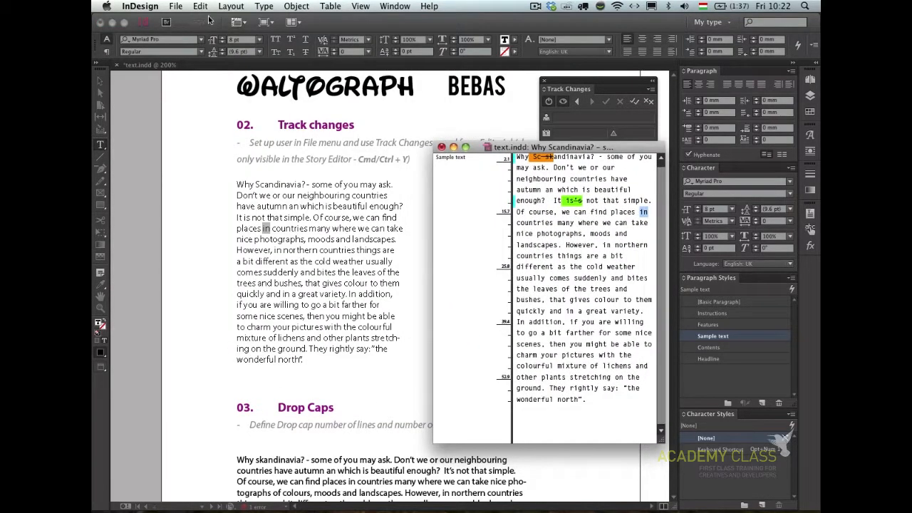
left_click(233, 6)
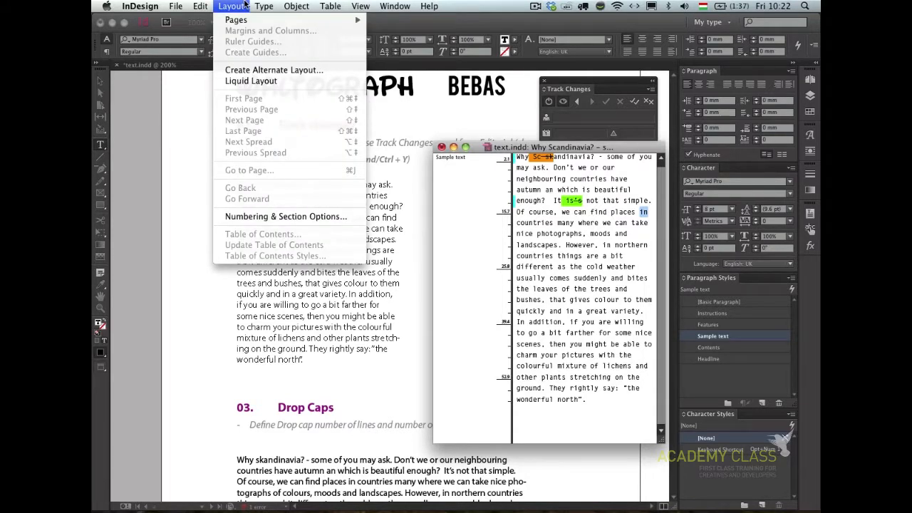
mouse_move(353, 8)
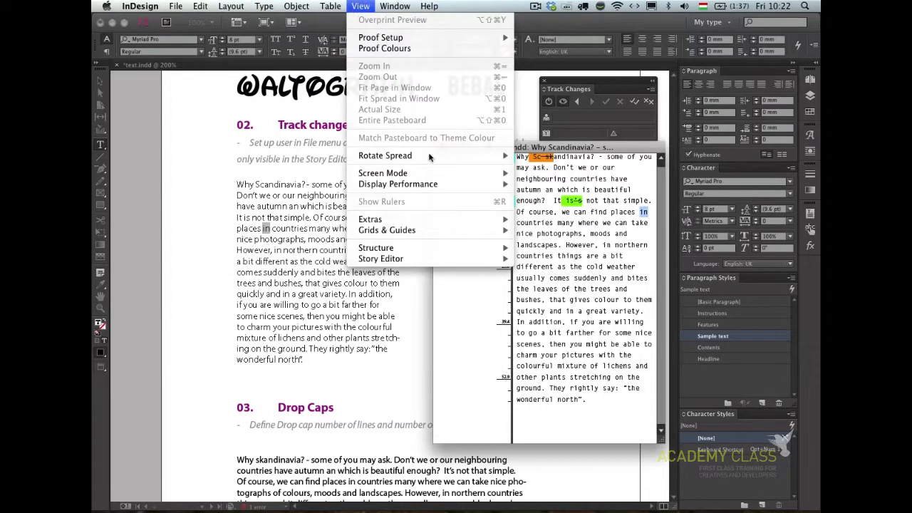
mouse_move(476, 261)
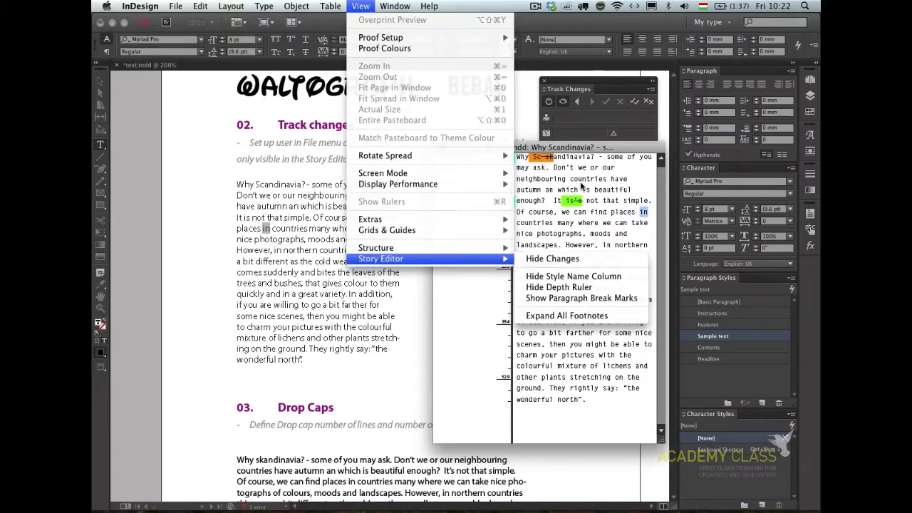
left_click(538, 260)
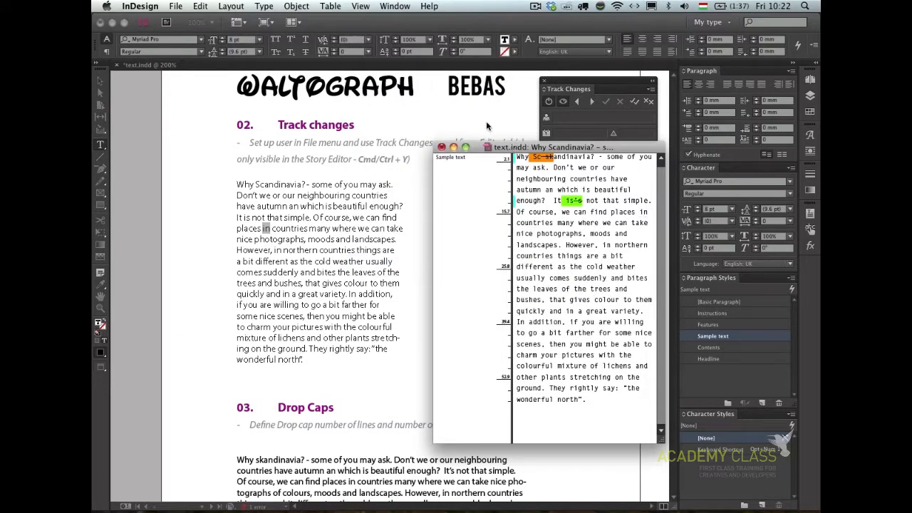
Inspect the author, date and change type of the tracked edits in "Scandinavia" and "It is" in the Story Editor
left_click_drag(512, 145, 494, 166)
double_click(529, 187)
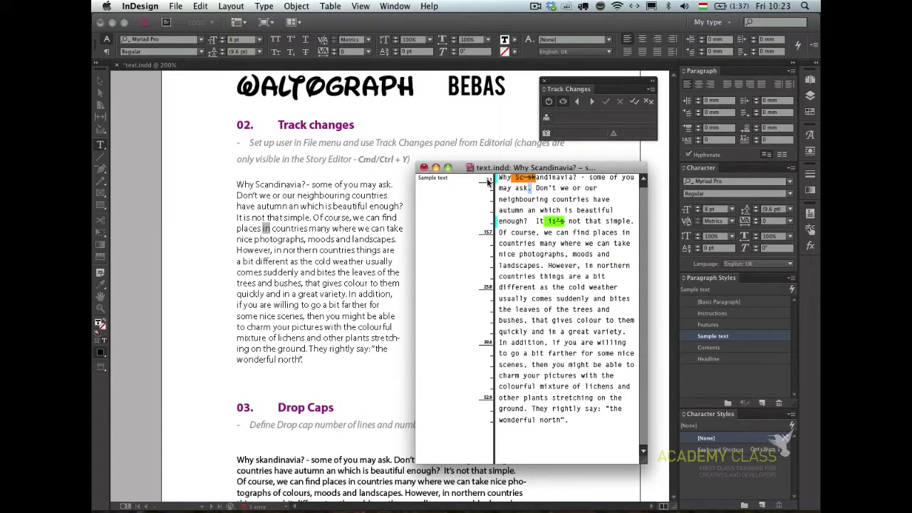
left_click(527, 177)
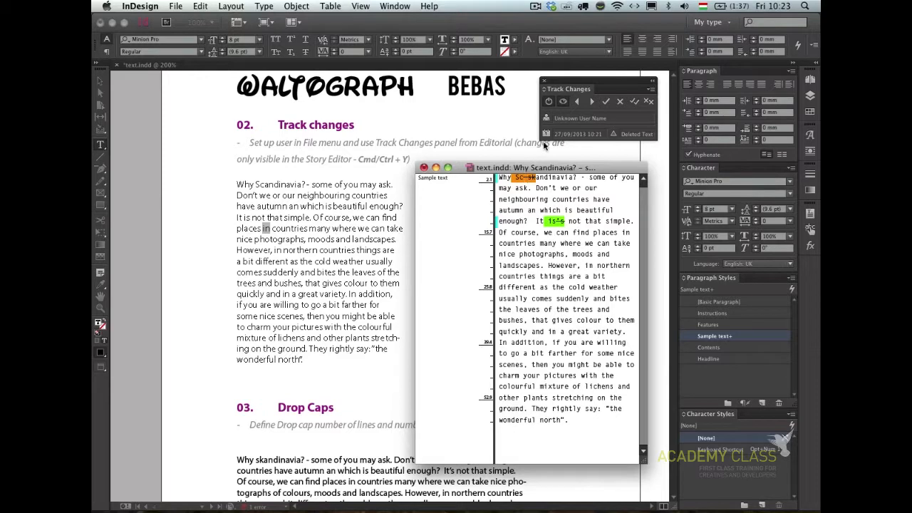
left_click(591, 102)
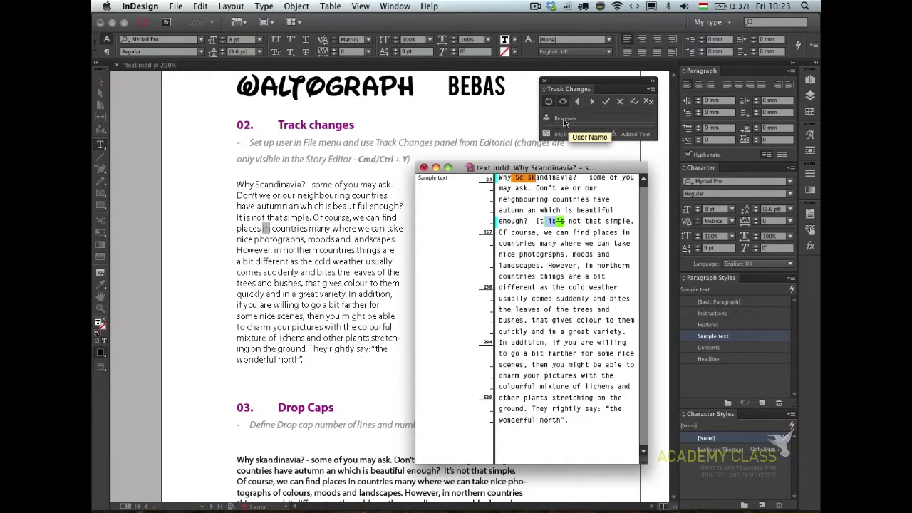
Enter the reviewer's name as the InDesign user and set the user colour to Grid Green
left_click(175, 6)
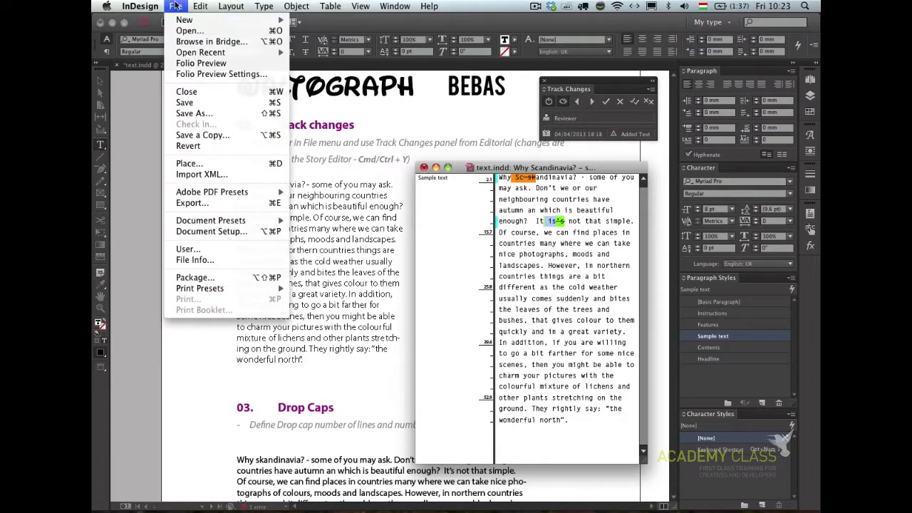
left_click(213, 248)
left_click_drag(431, 207, 257, 127)
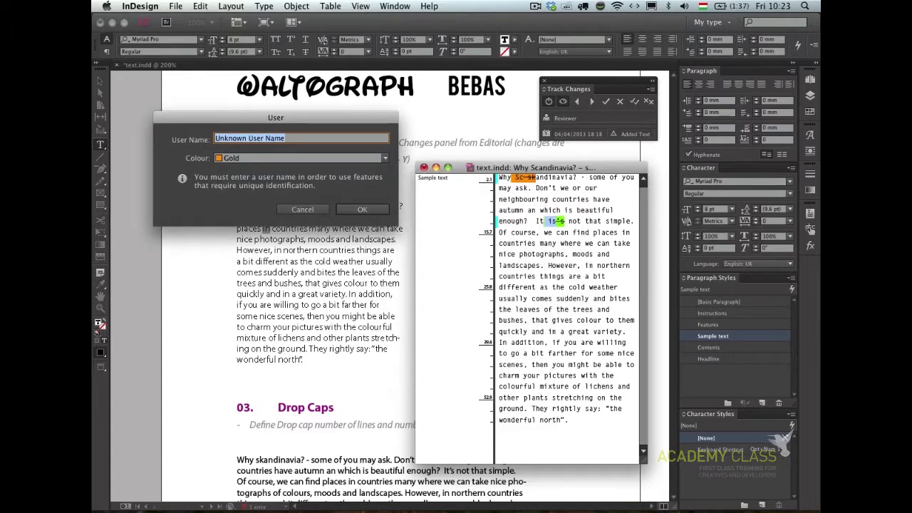
type("Martin")
left_click(386, 158)
left_click(272, 263)
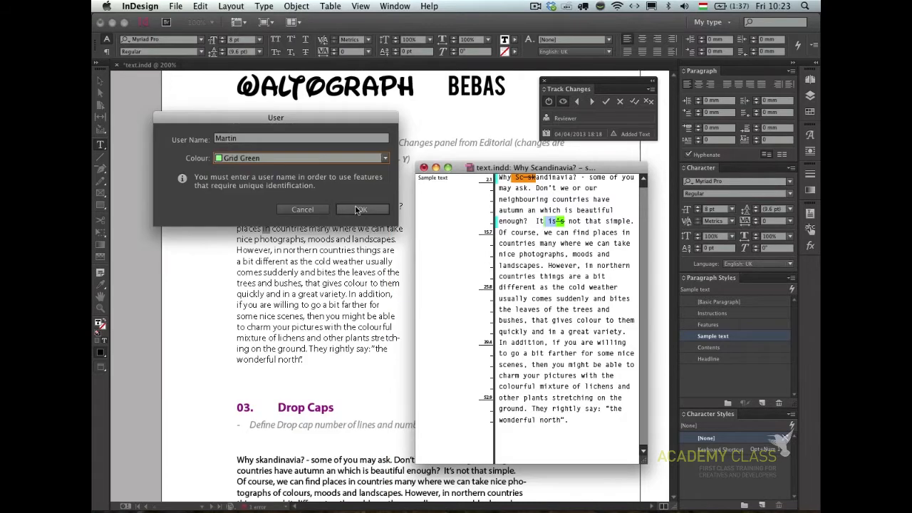
left_click(367, 210)
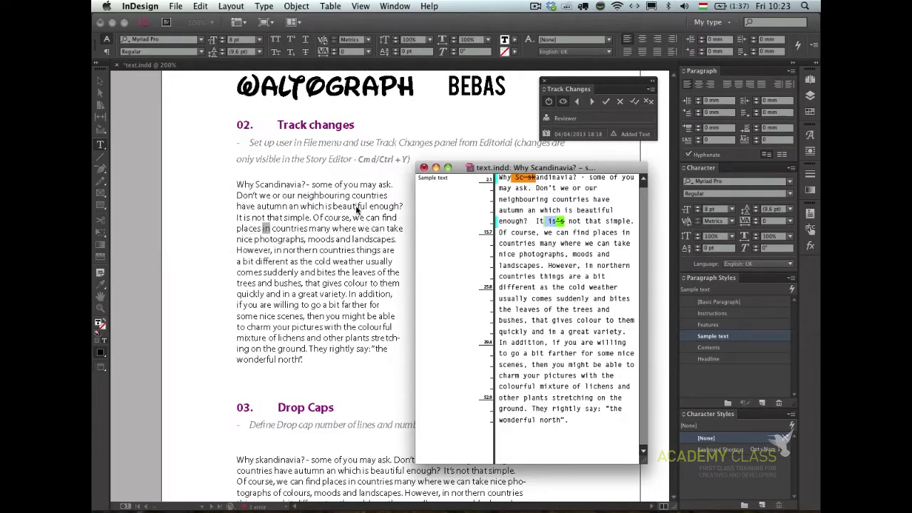
Delete the word "moods" from the Track changes sample text and show the edit in the Story Editor
left_click(332, 237)
double_click(321, 239)
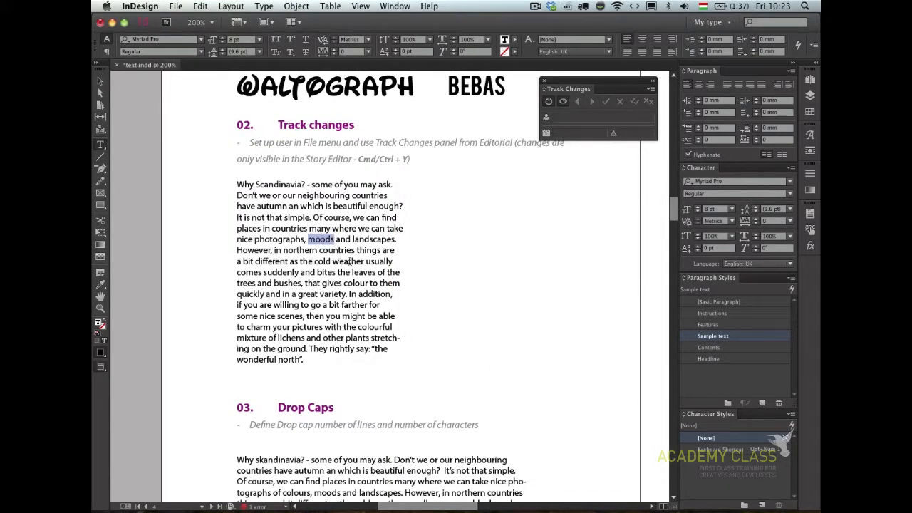
key("BackSpace")
key("super+y")
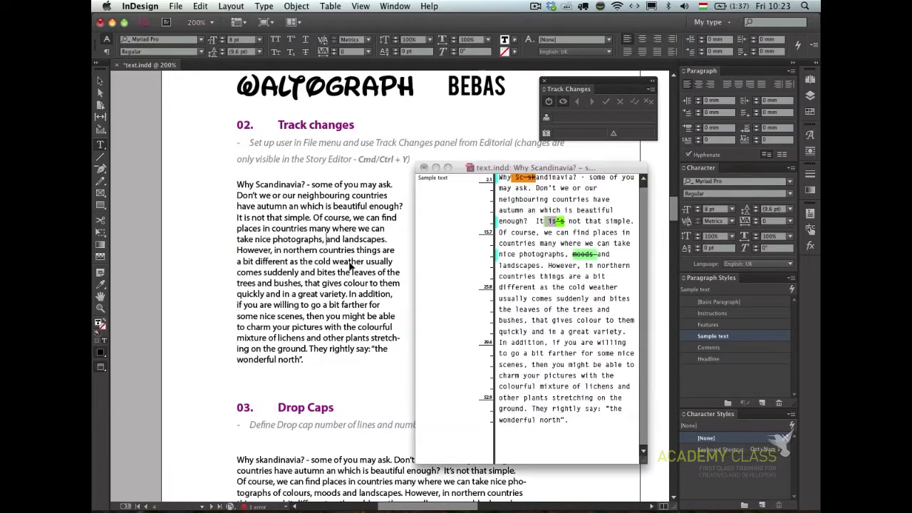
Accept the tracked deletion of "moods", reposition the Track Changes panel and close the Story Editor
left_click(582, 254)
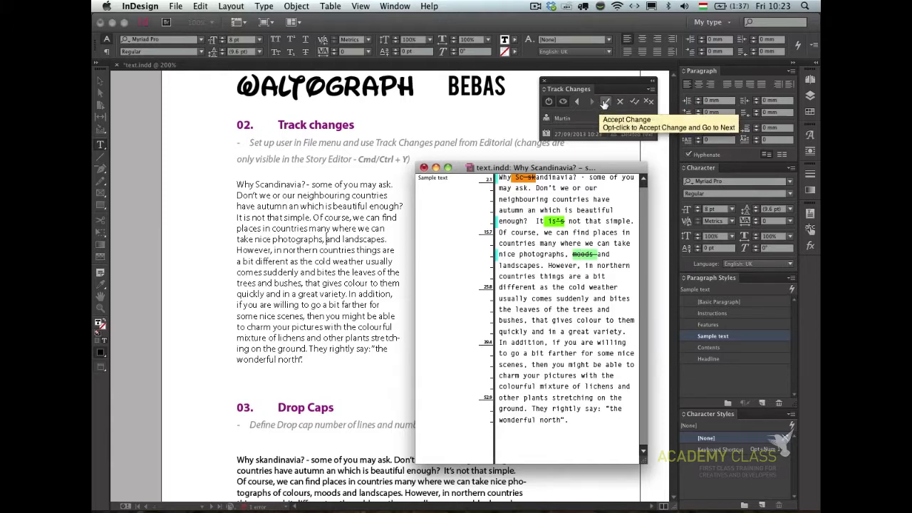
left_click(604, 103)
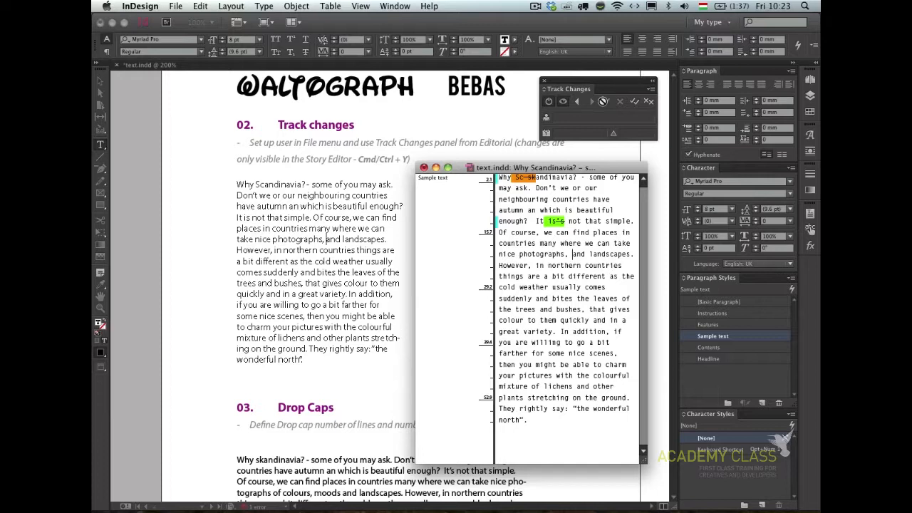
left_click_drag(577, 82, 505, 77)
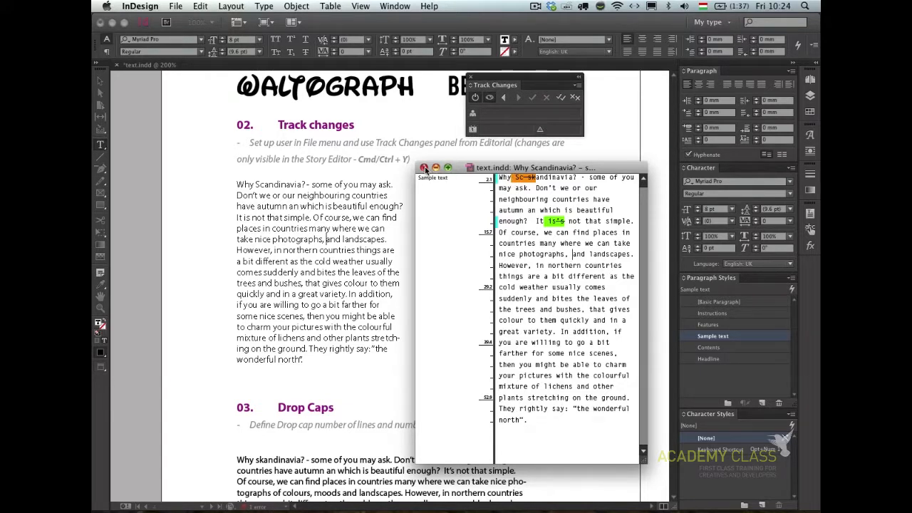
left_click(424, 168)
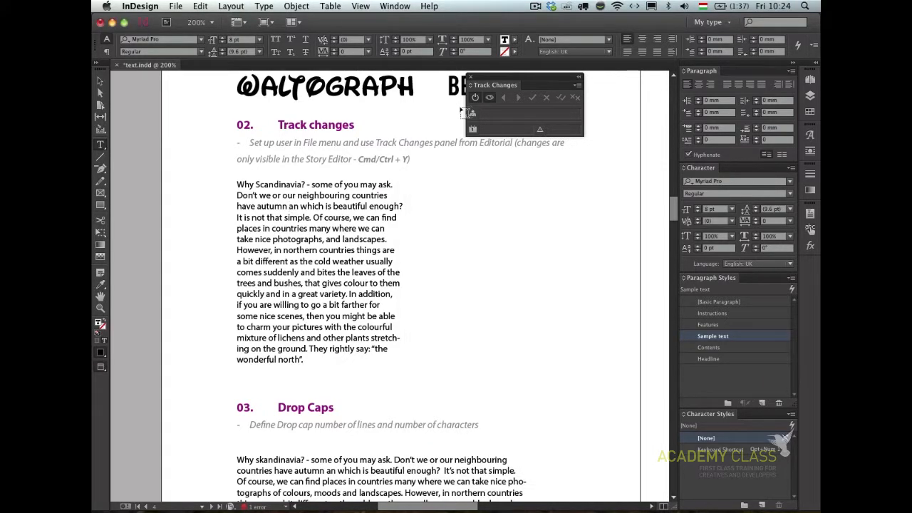
Toggle change tracking for the Track changes sample text, check the story in the Story Editor and return to the layout
double_click(330, 228)
key("Escape")
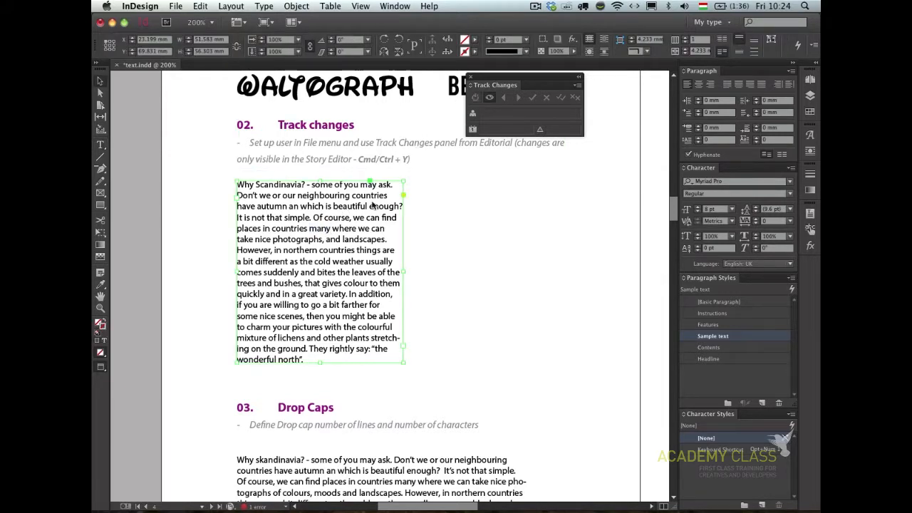
double_click(369, 206)
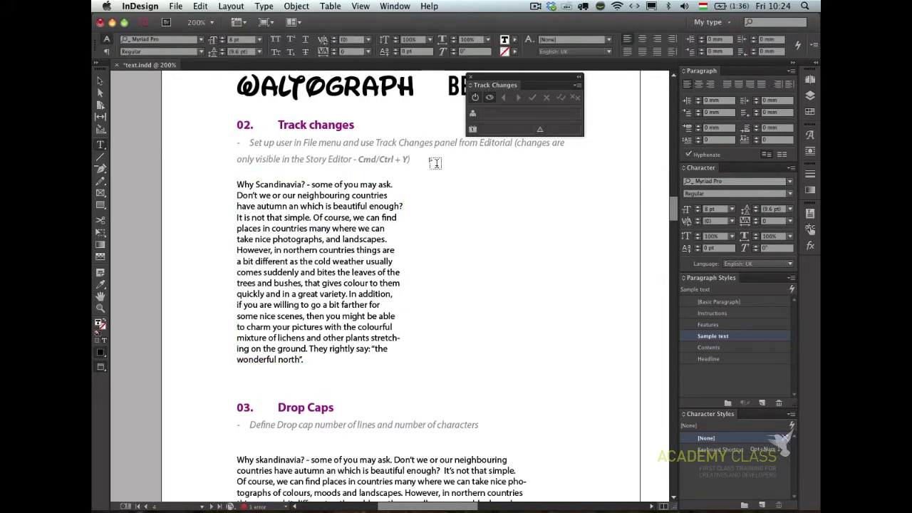
left_click(475, 99)
key("super+y")
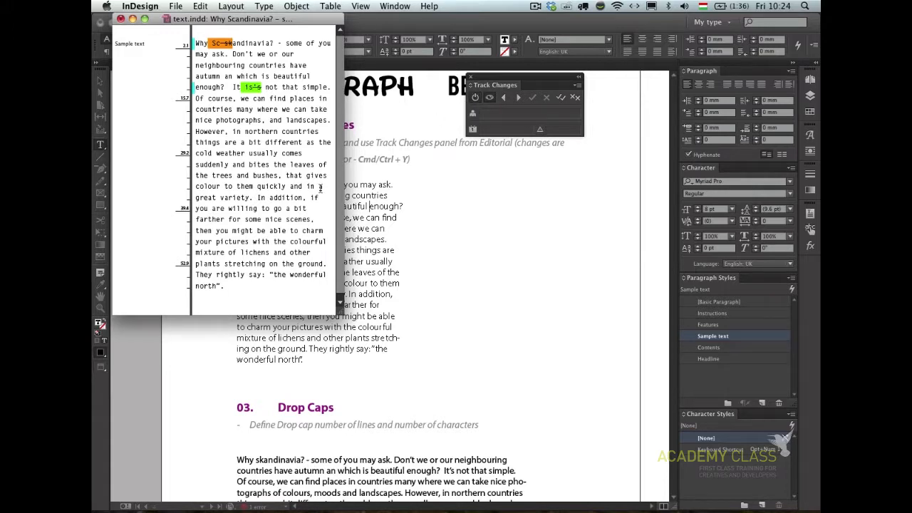
key("super+y")
key("Escape")
left_click(463, 306)
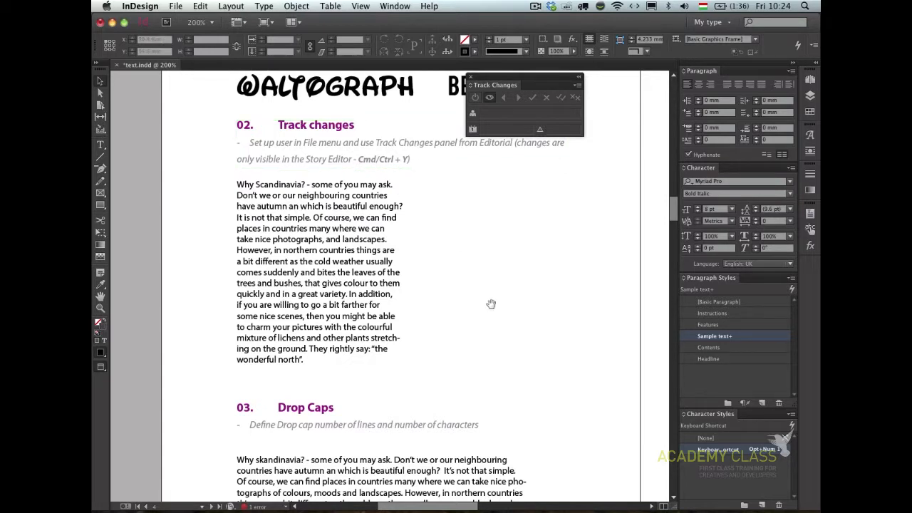
Split the sample text in section 03, Drop Caps, into two paragraphs before "However"
left_click_drag(488, 282, 486, 228)
scroll(486, 228, "down", 5)
scroll(486, 228, "right", 2)
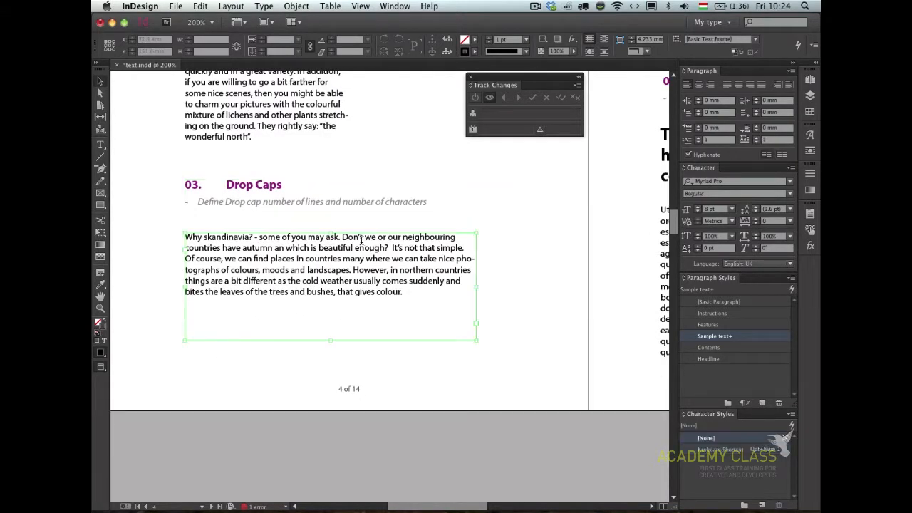
double_click(340, 247)
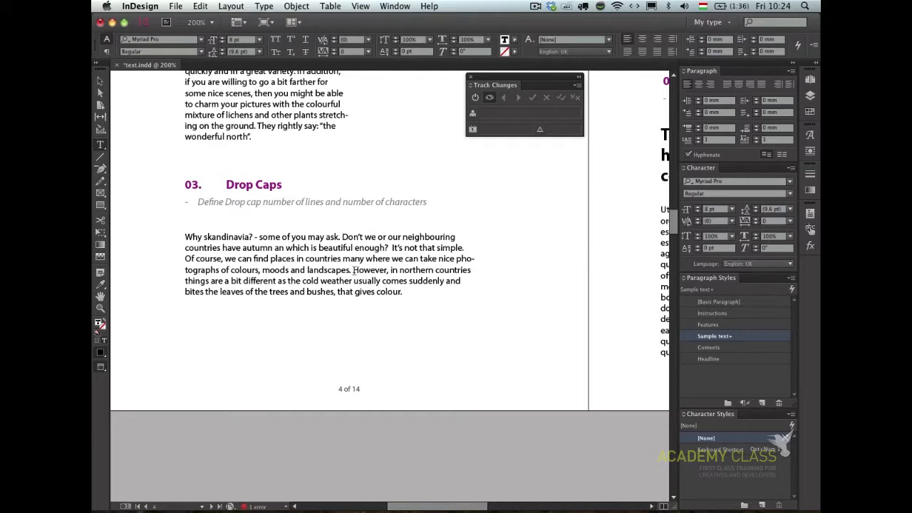
key("Return")
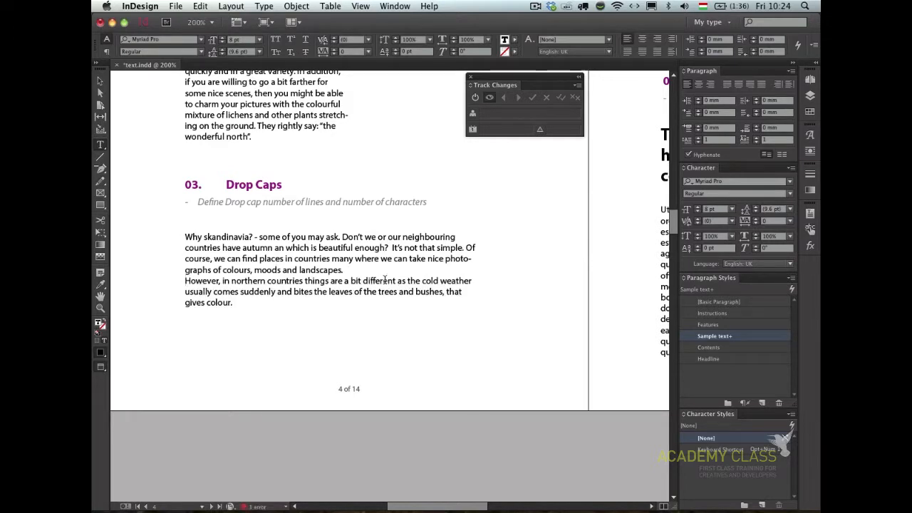
key("BackSpace")
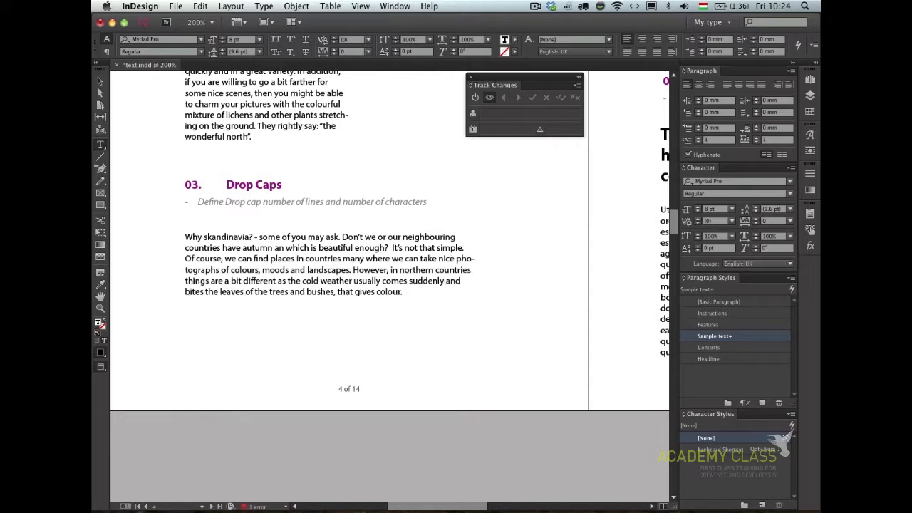
key("Return")
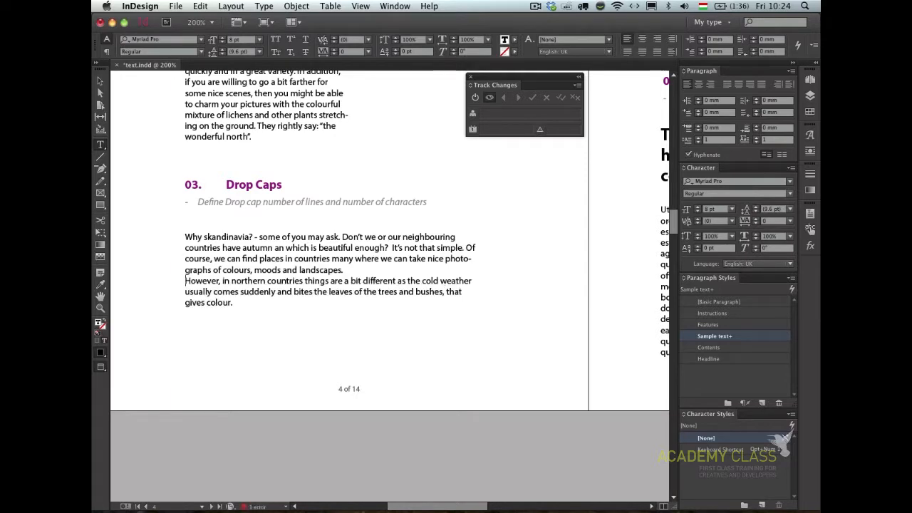
key("Return")
key("BackSpace")
key("BackSpace")
key("Return")
Give both paragraphs of the Drop Caps sample text a drop cap three lines high
left_click_drag(234, 303, 167, 215)
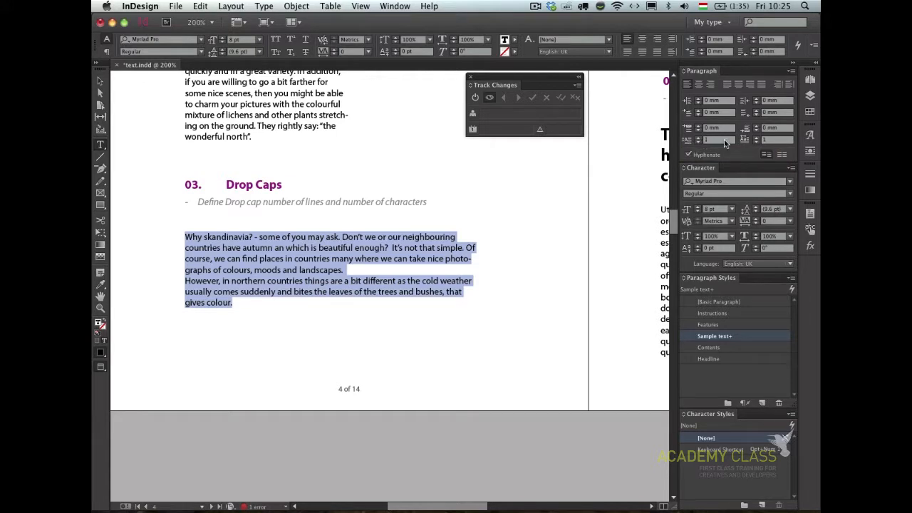
left_click(698, 137)
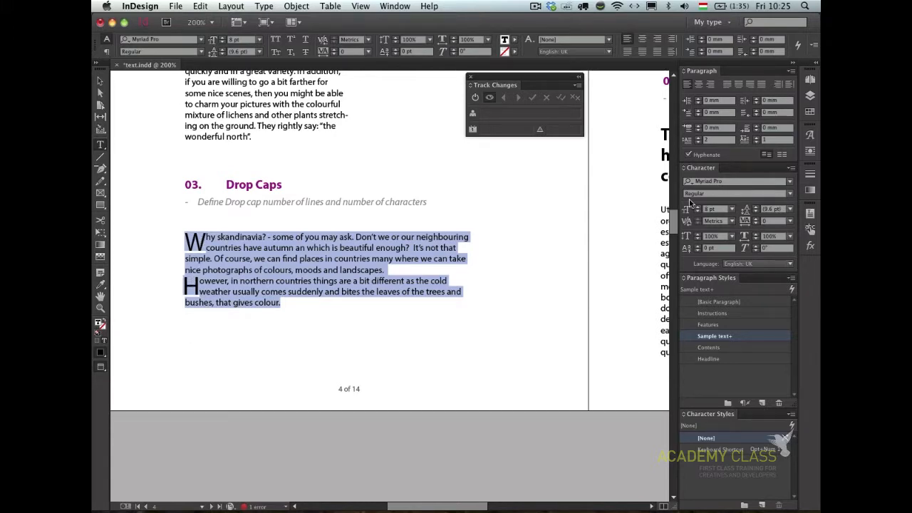
left_click(699, 138)
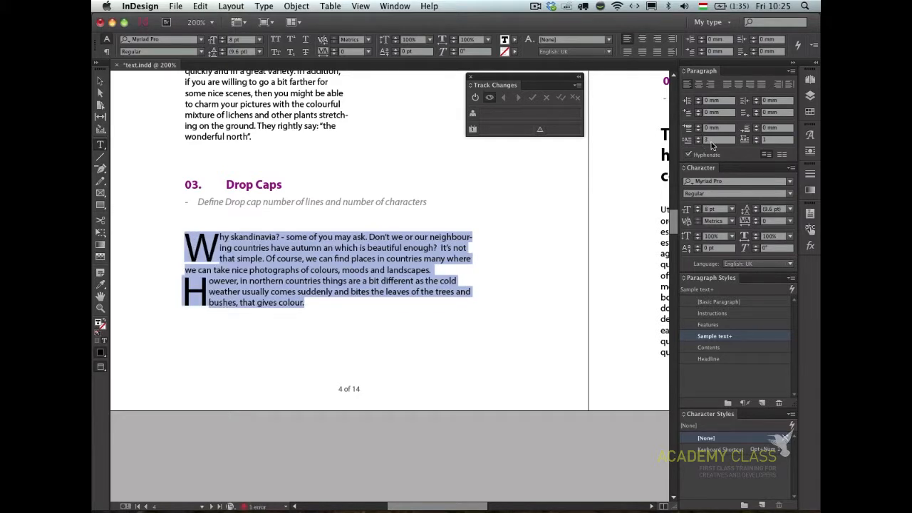
Try several drop cap character counts on both paragraphs and set the number of characters to 3
left_click(758, 139)
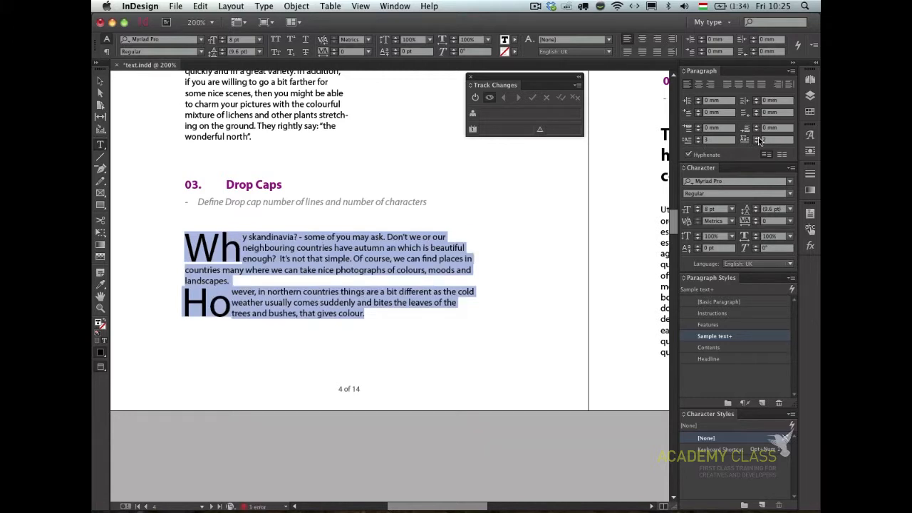
left_click(758, 139)
left_click(758, 138)
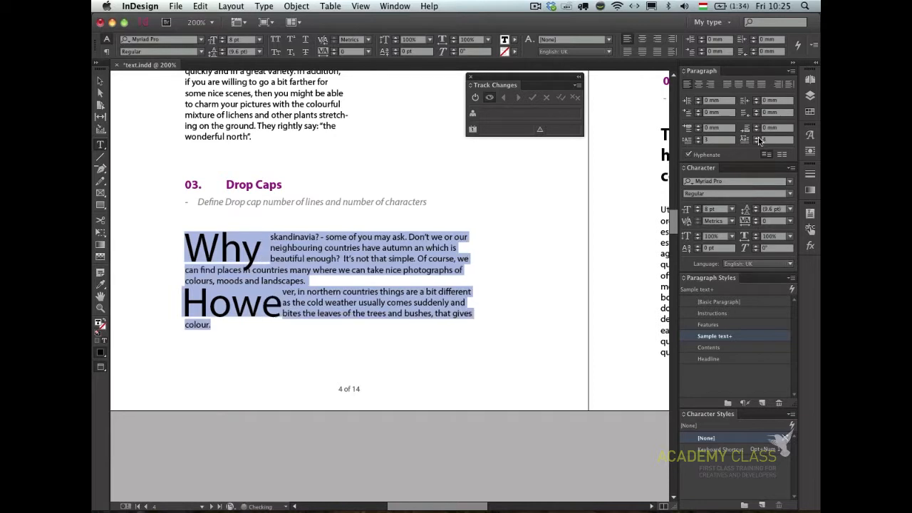
left_click(758, 138)
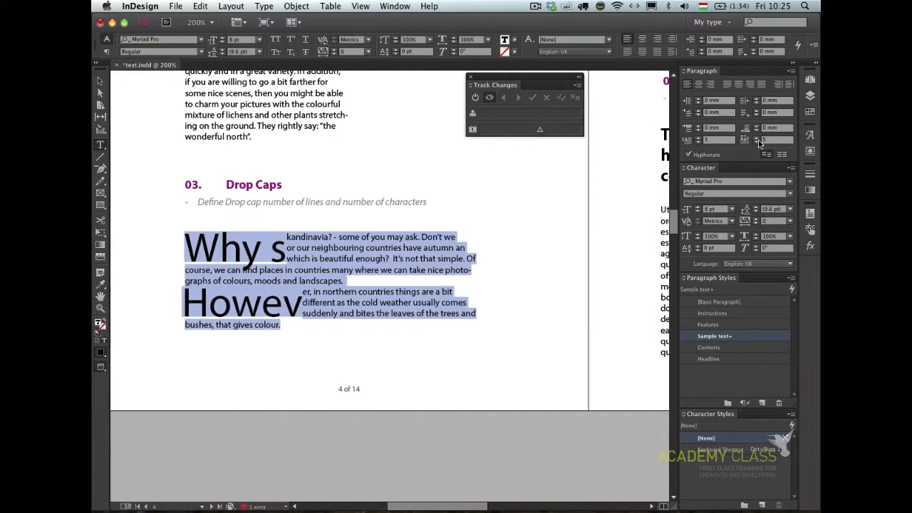
left_click(758, 142)
left_click(758, 142)
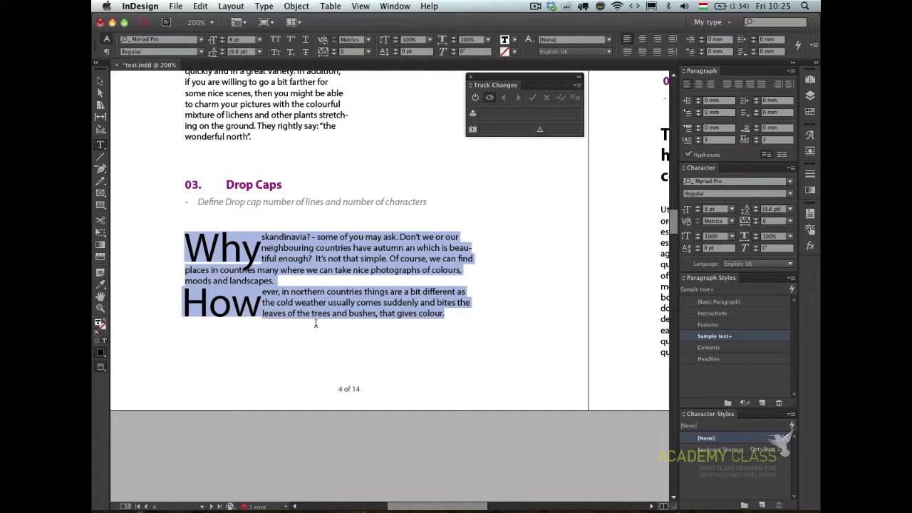
Create a new paragraph style from the drop cap formatting, then reset both paragraphs to plain Sample text and apply the new style
left_click(762, 403)
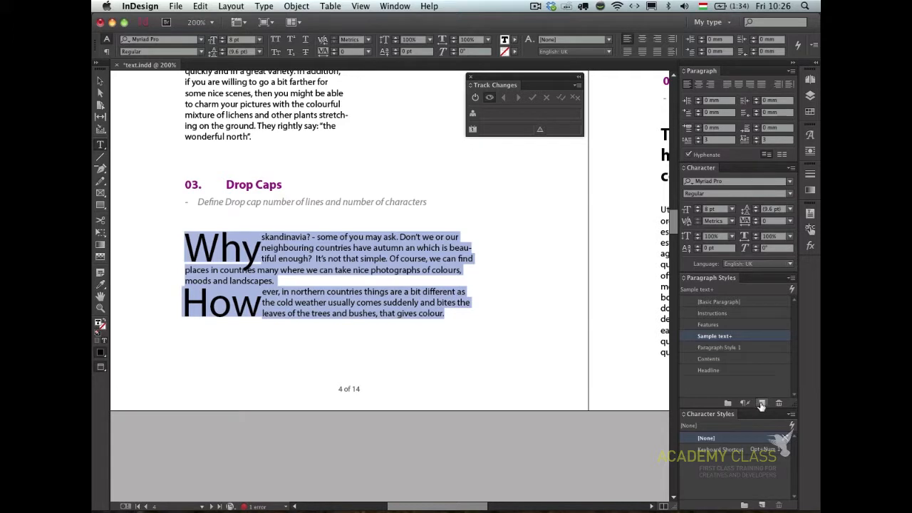
left_click(721, 337, "alt")
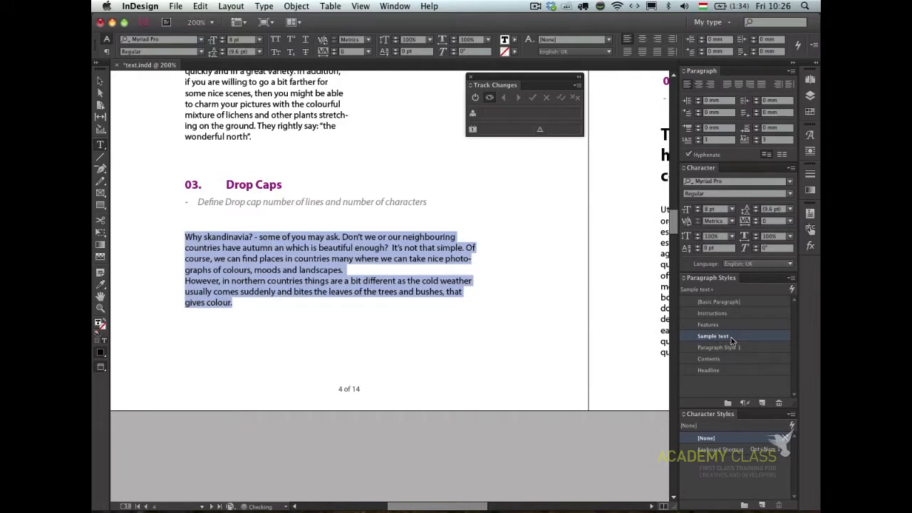
double_click(731, 339)
key("Escape")
left_click(726, 348)
Check the drop cap settings stored in Paragraph Style 1 and close its options without changing anything
double_click(725, 348)
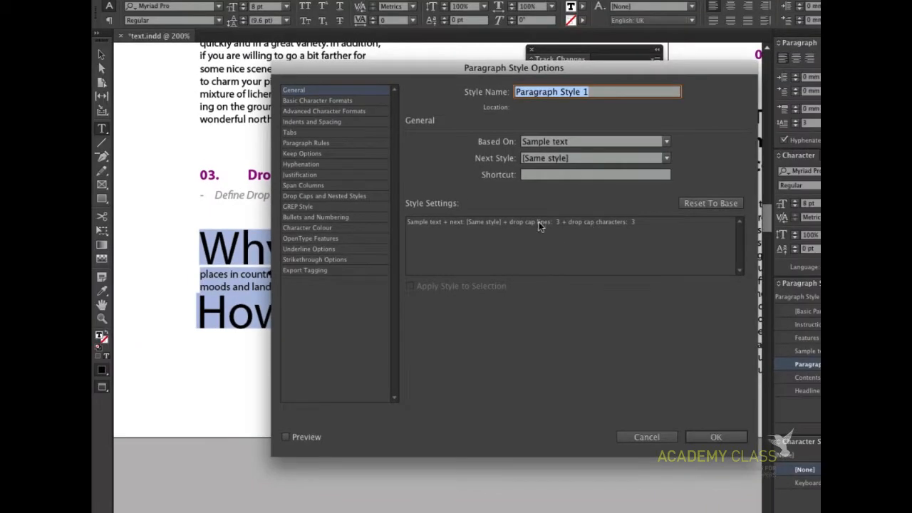
left_click(327, 197)
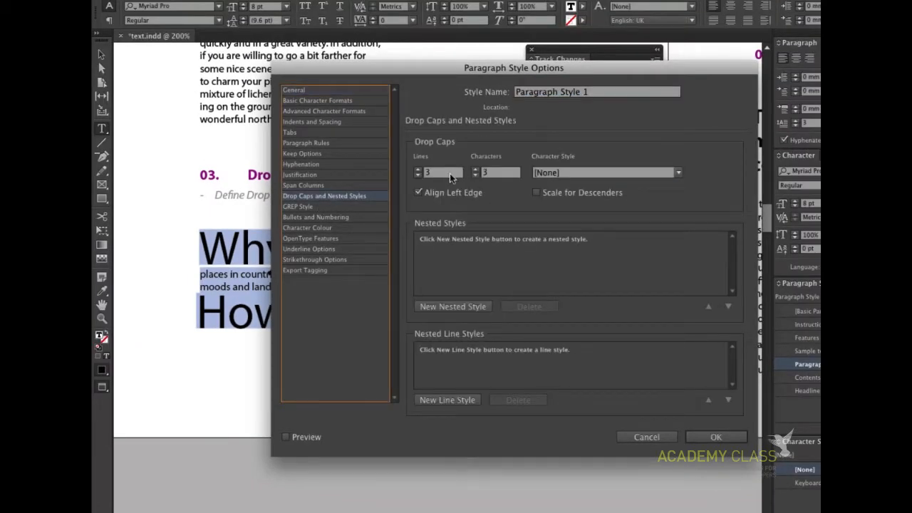
left_click(655, 438)
Apply Paragraph Style 1 to the whole sample text of the Track Changes section above
left_click(276, 81)
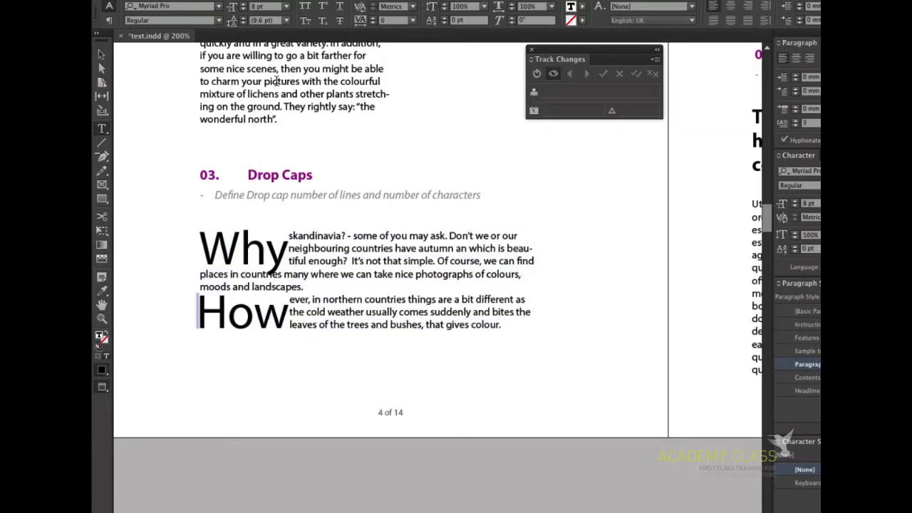
scroll(335, 155, "up", 5)
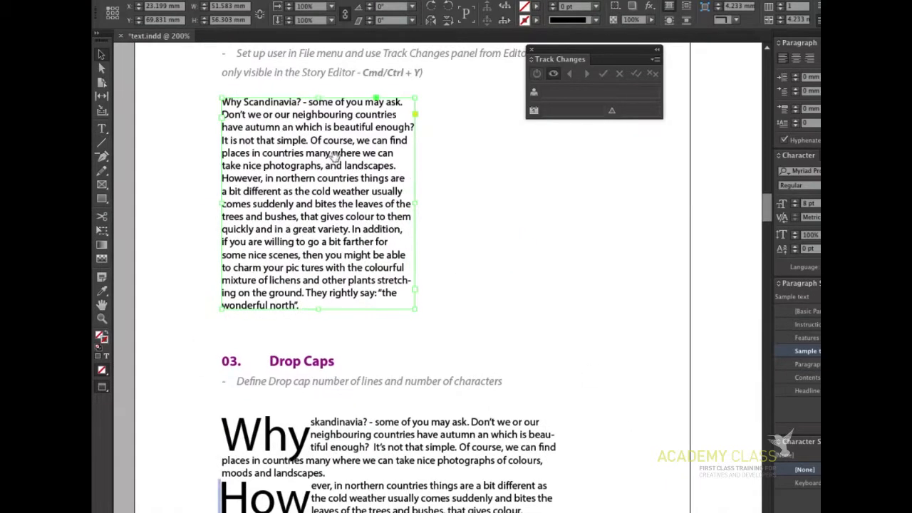
key("super+a")
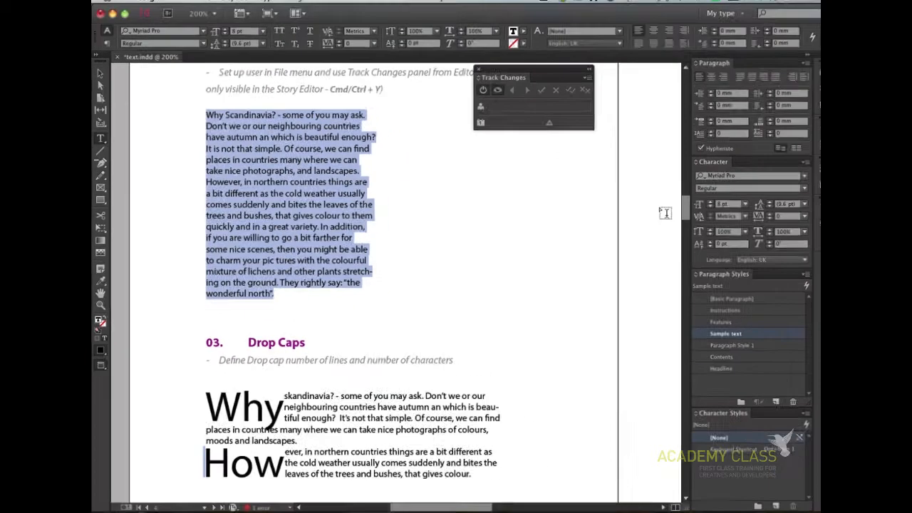
left_click(744, 346)
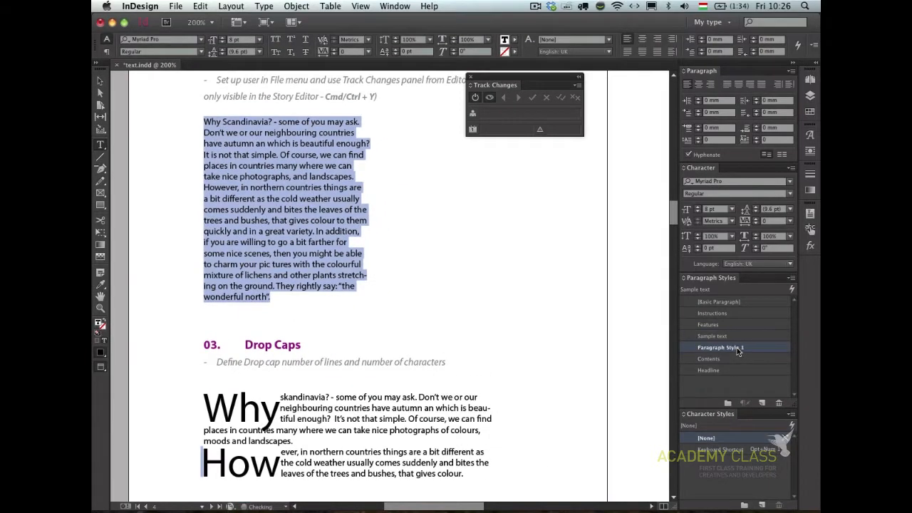
left_click(312, 185)
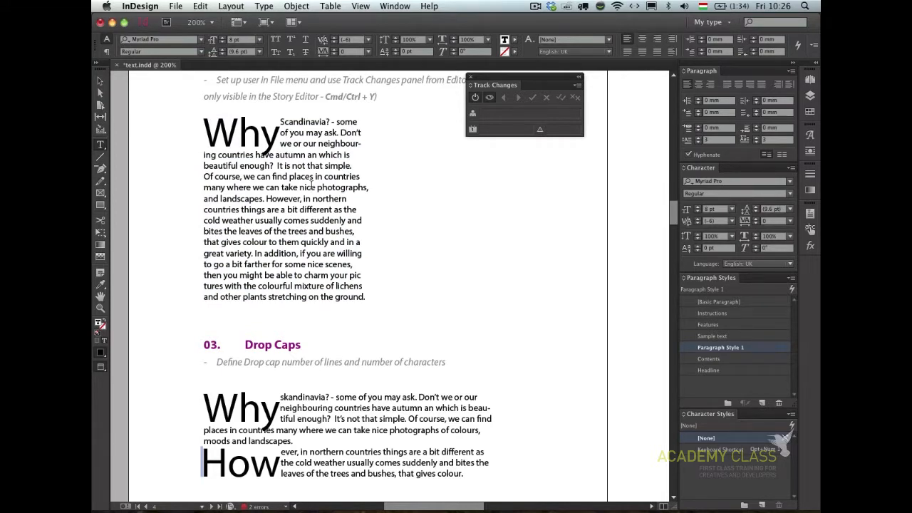
key("Escape")
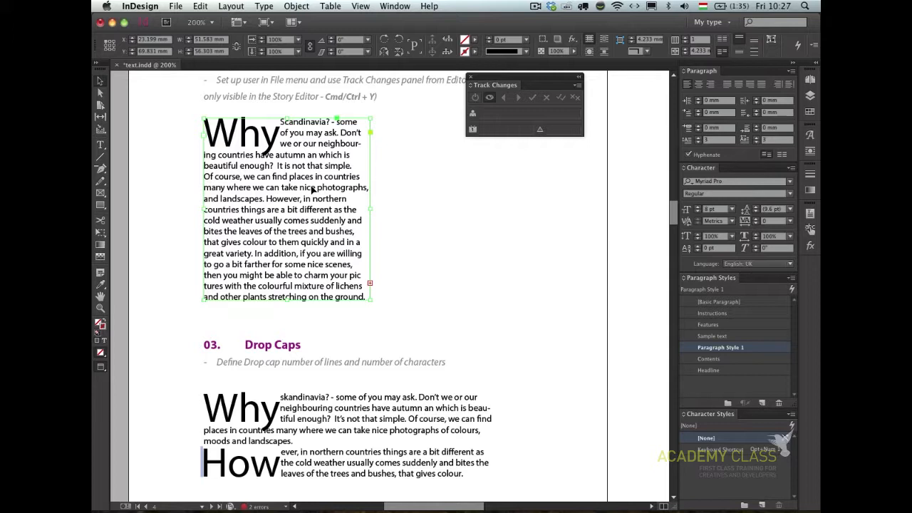
double_click(298, 165)
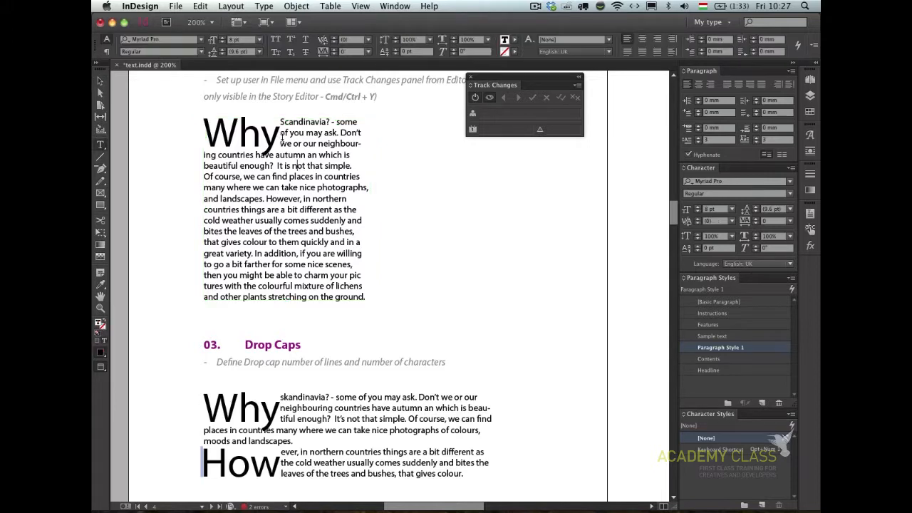
key("Escape")
left_click(446, 225)
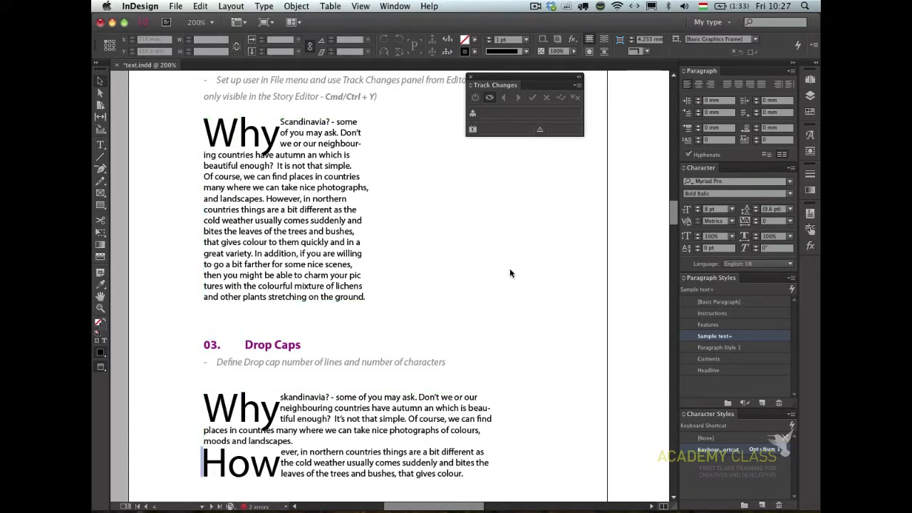
left_click(392, 370)
key("super+a")
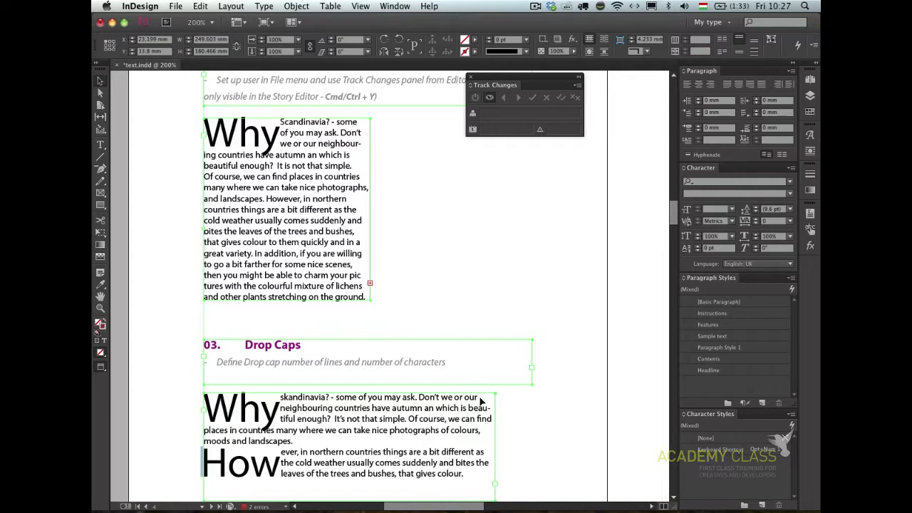
key("shift+super+a")
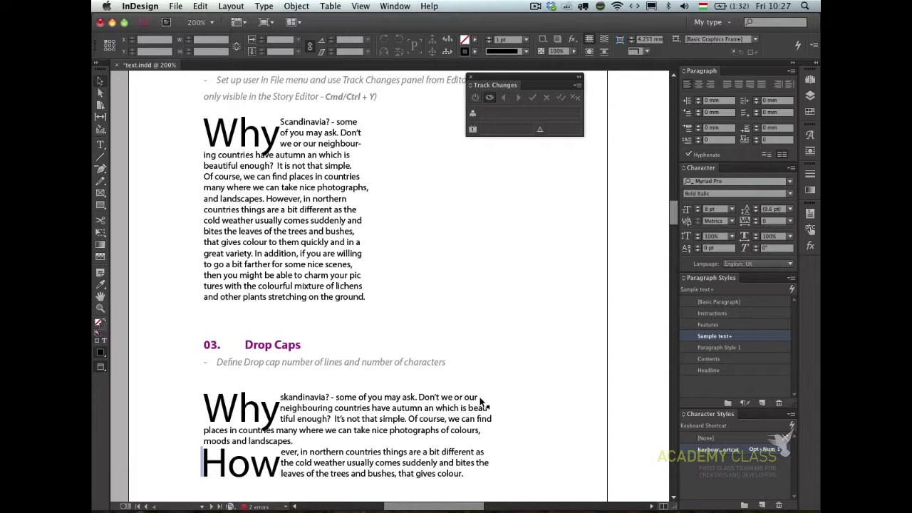
Set the drop cap height in Paragraph Style 1 to 2 lines, with the preview switched on
double_click(722, 349)
left_click_drag(489, 91, 616, 98)
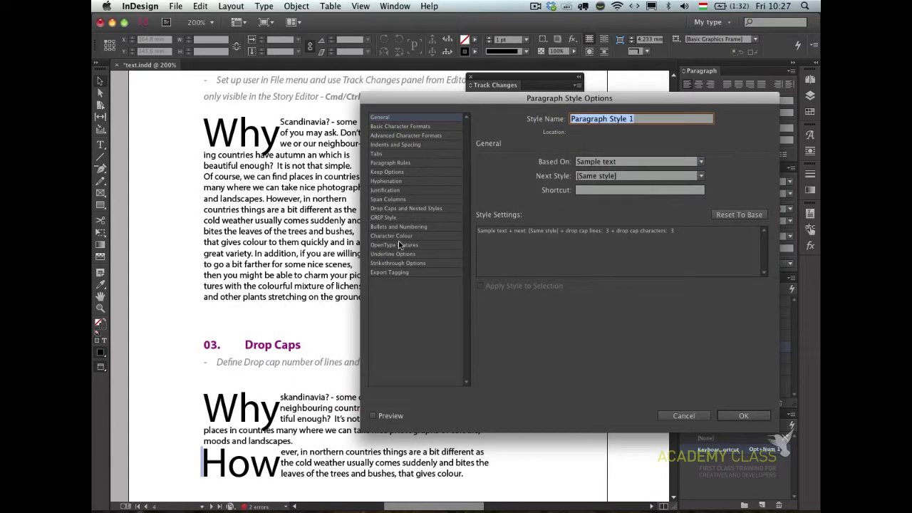
left_click(419, 208)
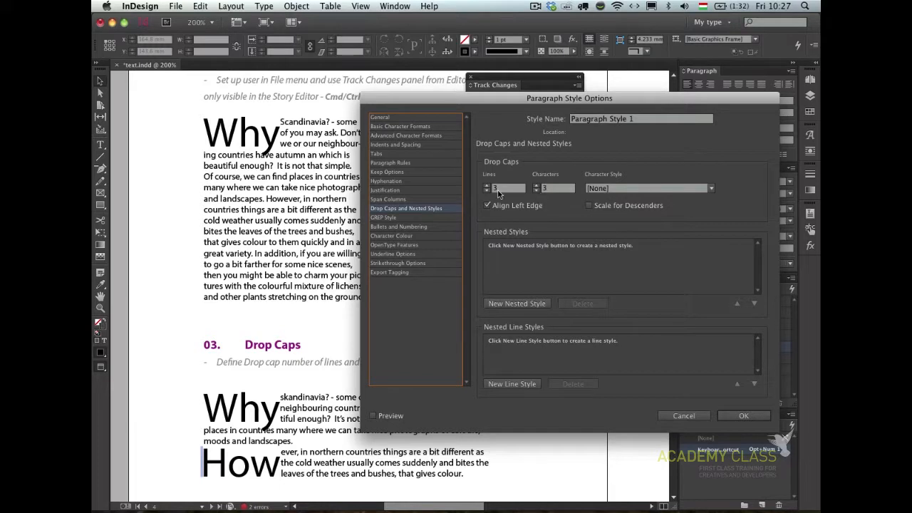
left_click(391, 415)
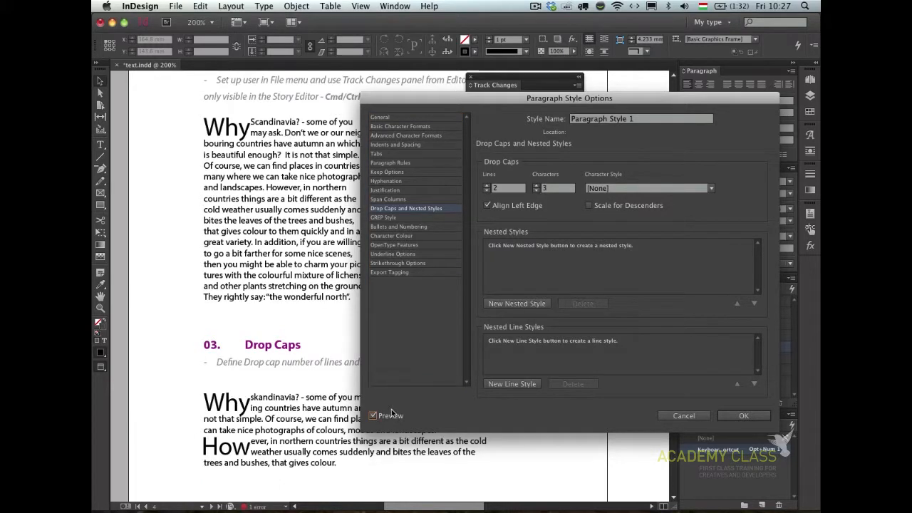
left_click(740, 416)
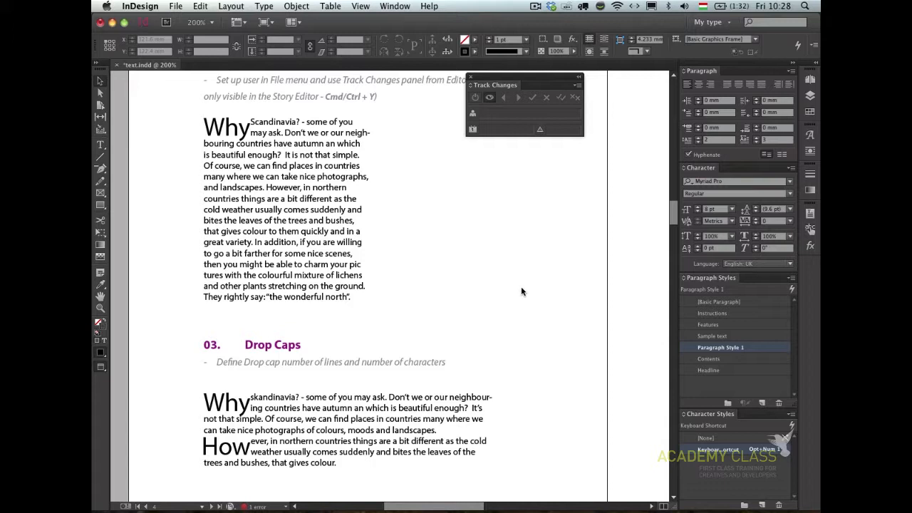
Make the word "comes" in the Track Changes sample text bold and enlarge it to 14 pt
left_click(300, 228)
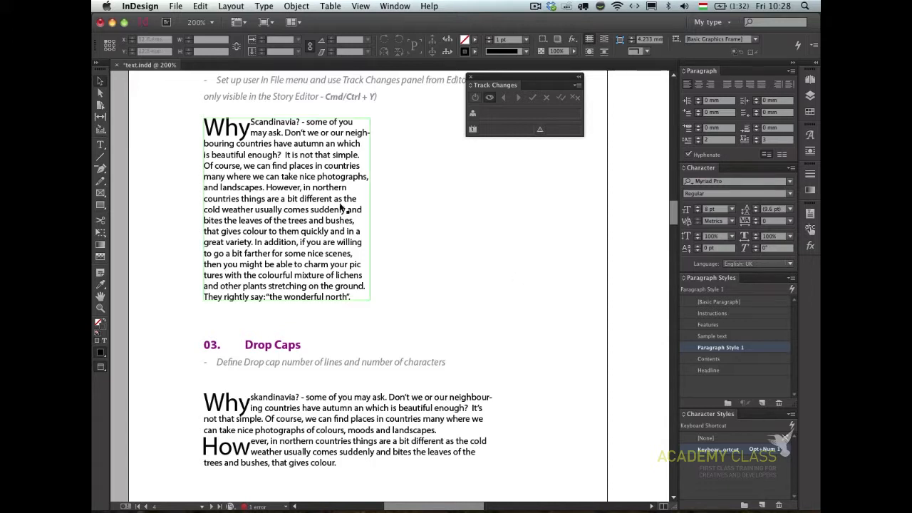
double_click(288, 203)
double_click(288, 207)
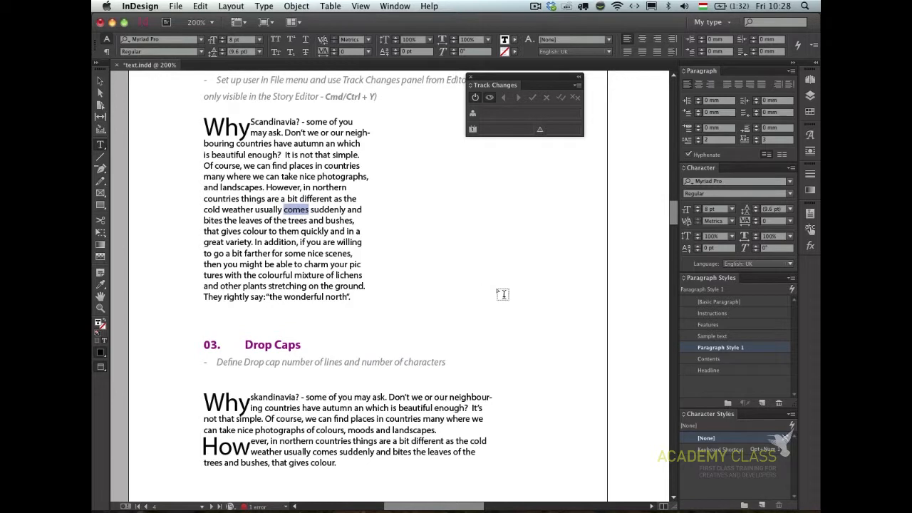
key("super+shift+b")
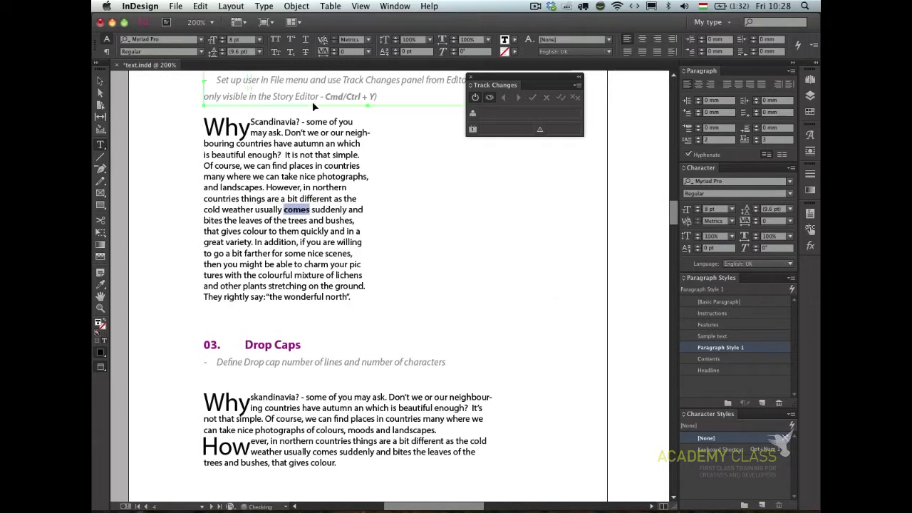
key("super+shift+period")
key("super+shift+period")
key("super+shift+period")
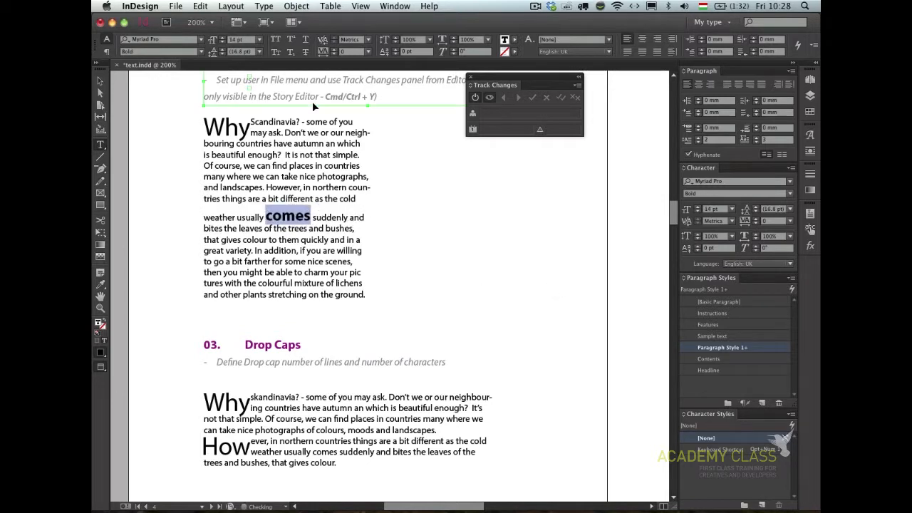
Create a new character style from the formatting of the word "comes" and check its settings
left_click(762, 505)
double_click(701, 460)
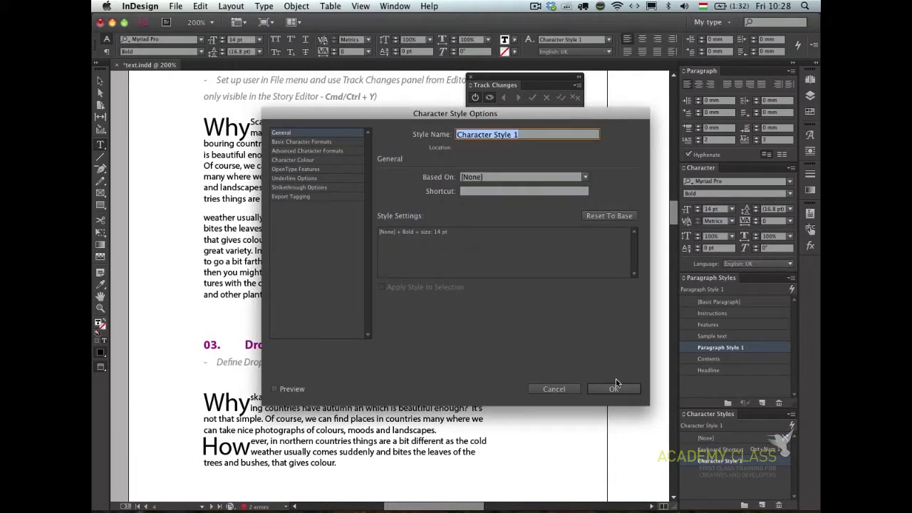
left_click(613, 389)
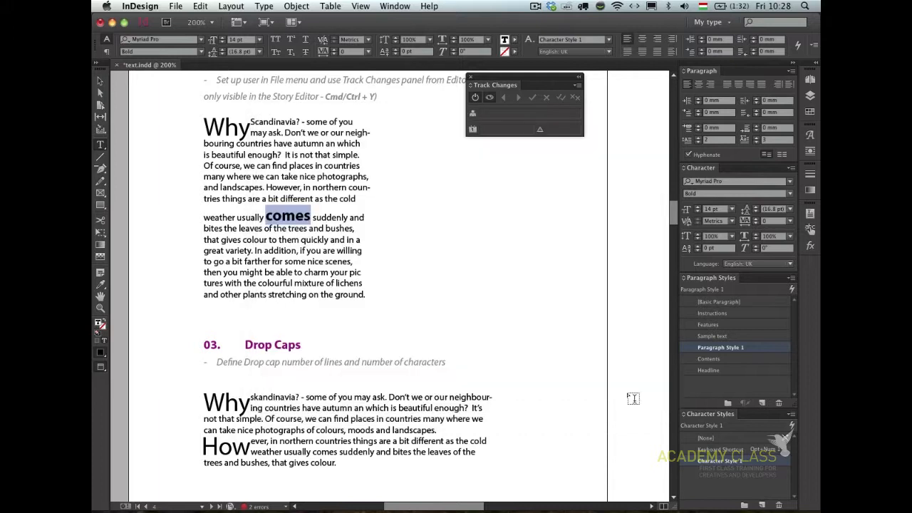
Extend the Track Changes sample text frame downward to a height of about 64.8 mm
left_click(311, 219)
key("Escape")
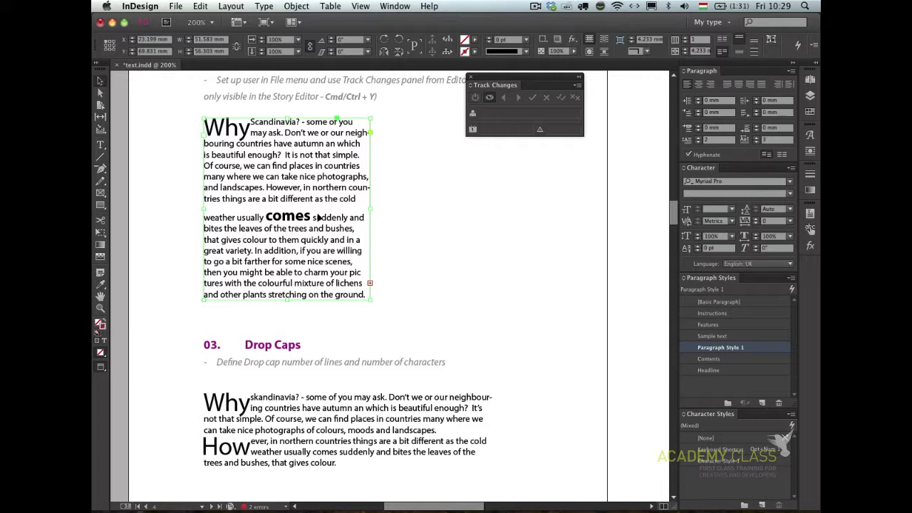
left_click_drag(287, 300, 287, 327)
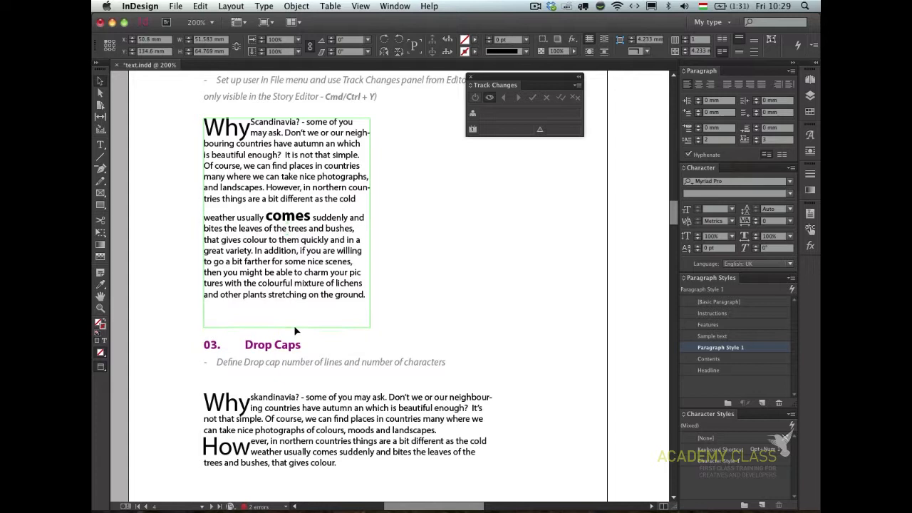
Look through the character format settings of Paragraph Style 1 and set its alignment to Right
double_click(738, 348)
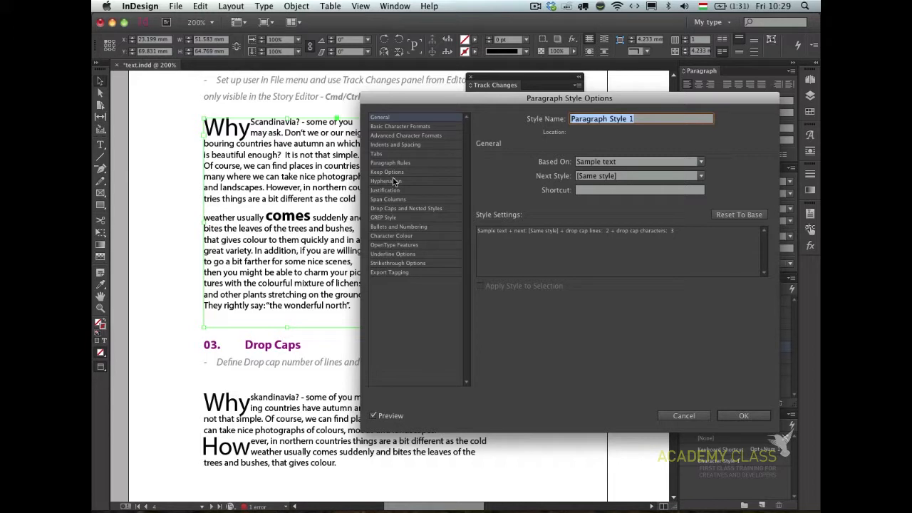
left_click(403, 127)
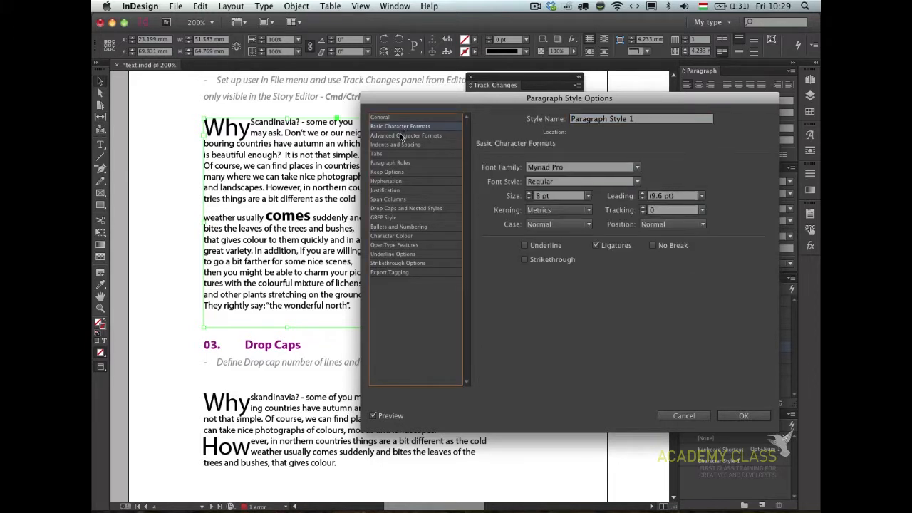
left_click(403, 137)
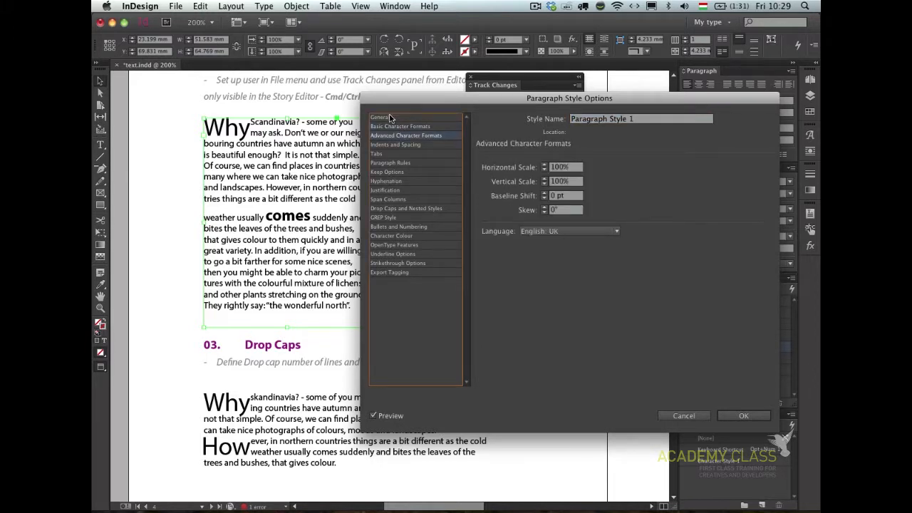
left_click(393, 118)
left_click(409, 146)
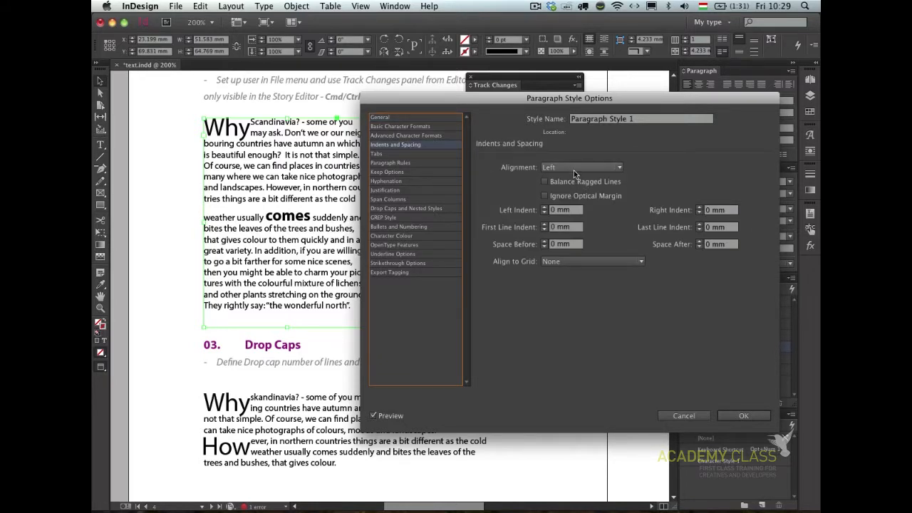
left_click(602, 166)
left_click(570, 198)
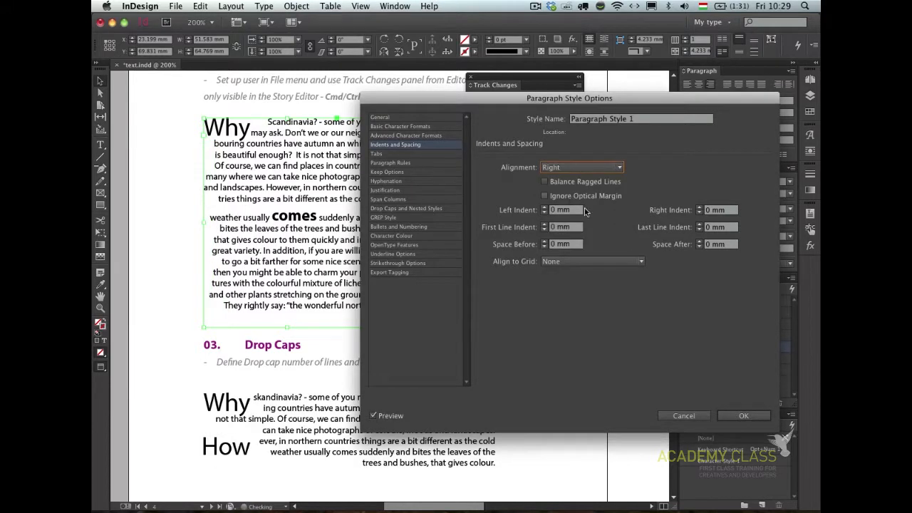
left_click(741, 416)
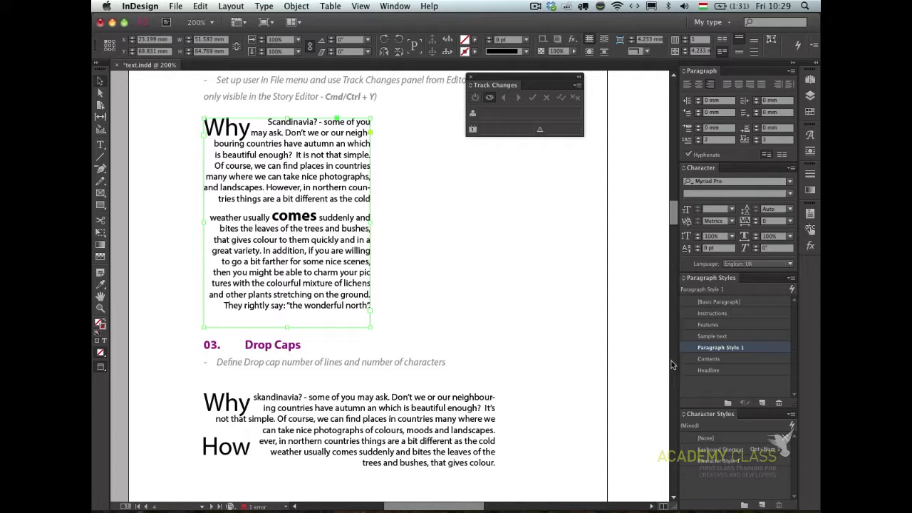
Change the font size in Character Style 1 to 12 pt, with nothing selected in the document
left_click(546, 286)
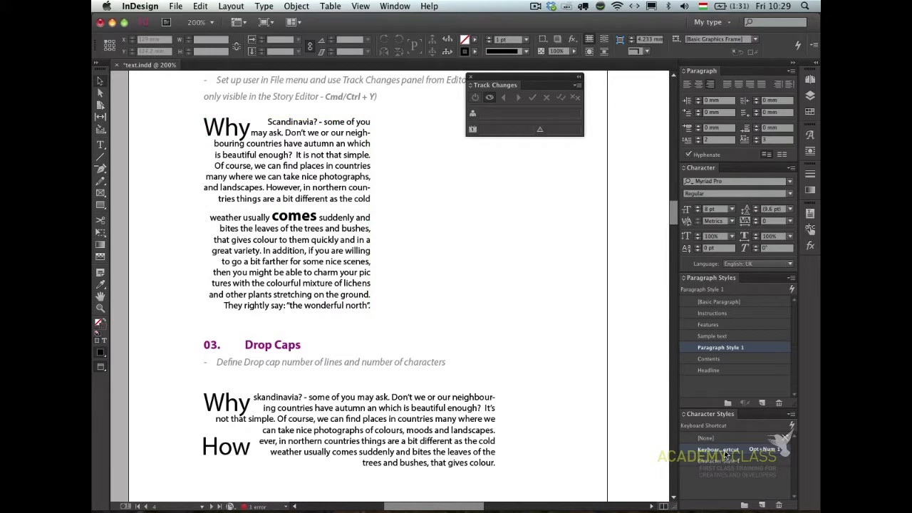
double_click(723, 461)
left_click_drag(390, 122, 485, 142)
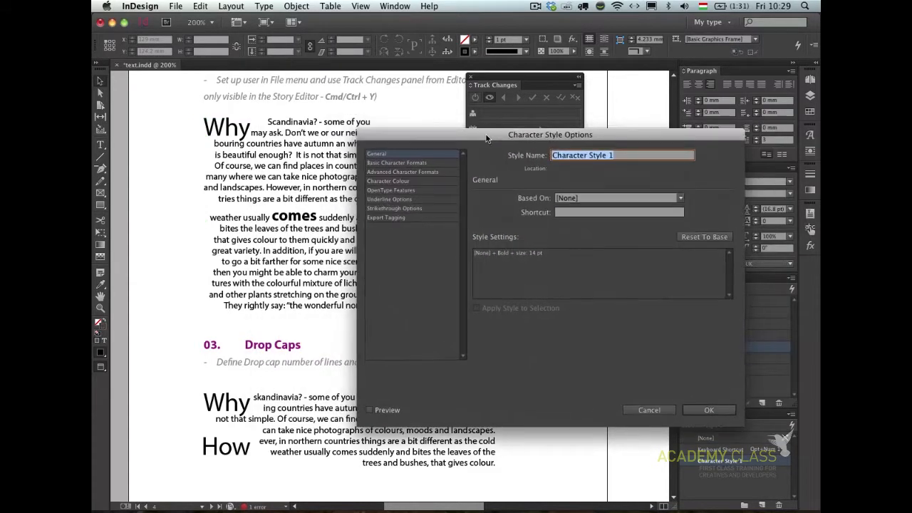
left_click(397, 164)
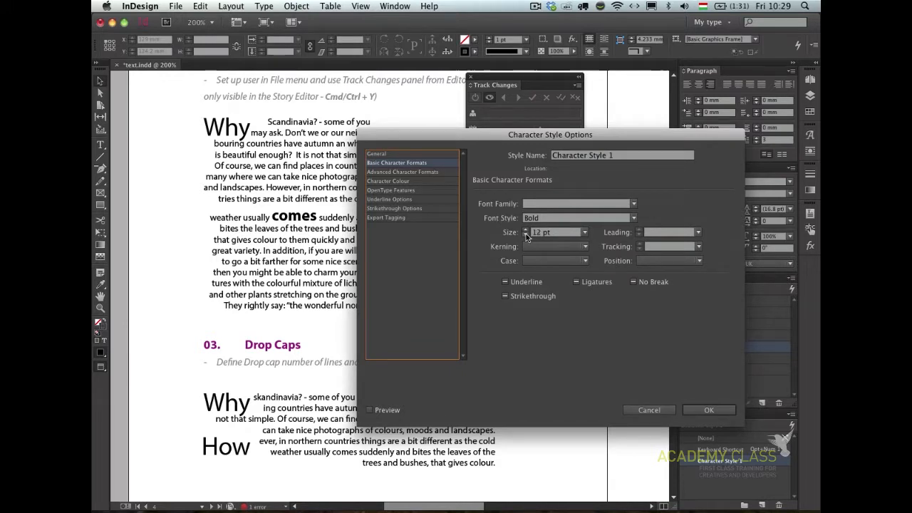
left_click(369, 409)
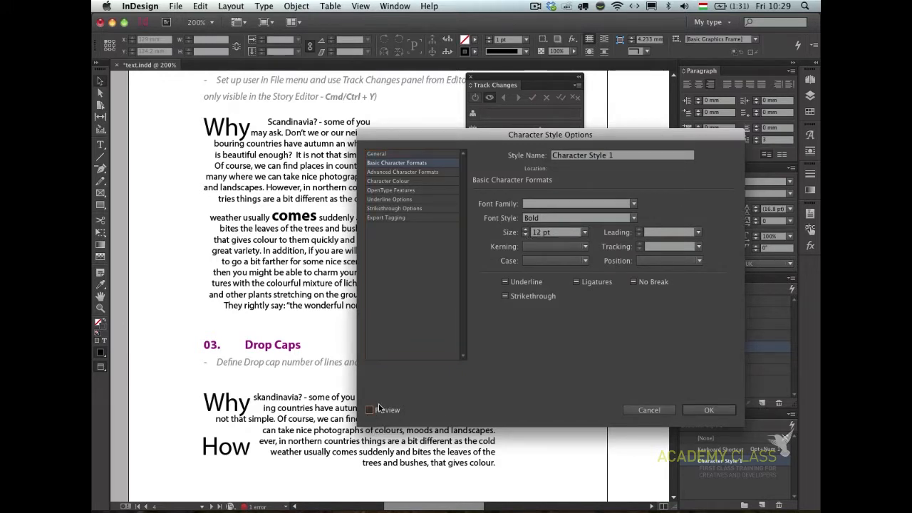
left_click(702, 413)
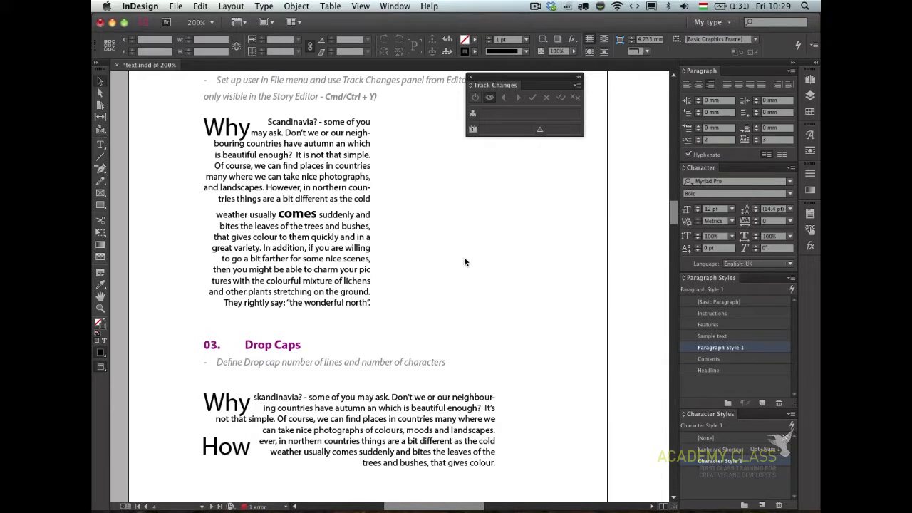
Add a new nested style to Paragraph Style 1 and remove its drop cap by setting lines and characters to 0
double_click(757, 348)
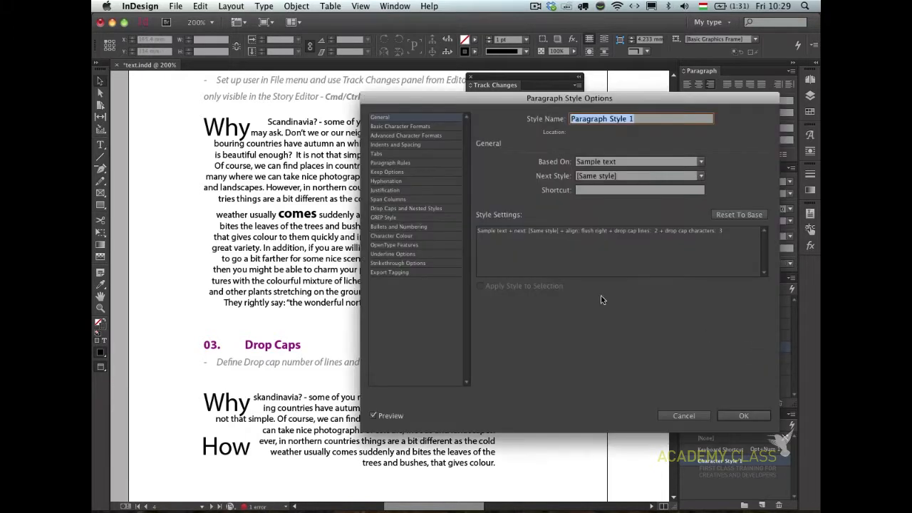
left_click(438, 208)
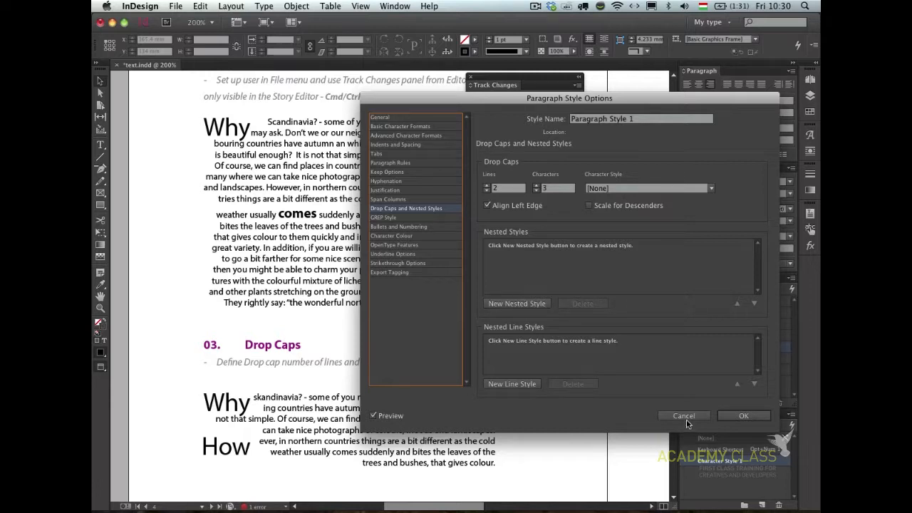
left_click(542, 304)
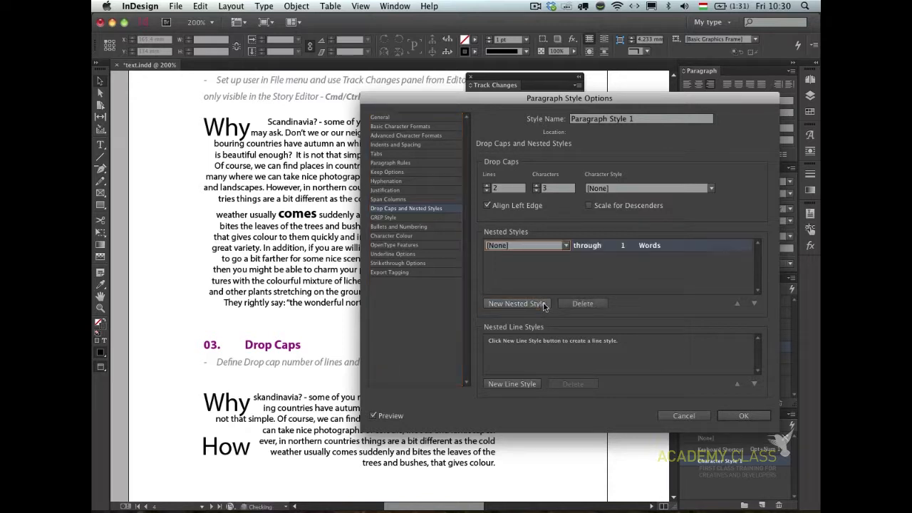
left_click(487, 191)
left_click(487, 191)
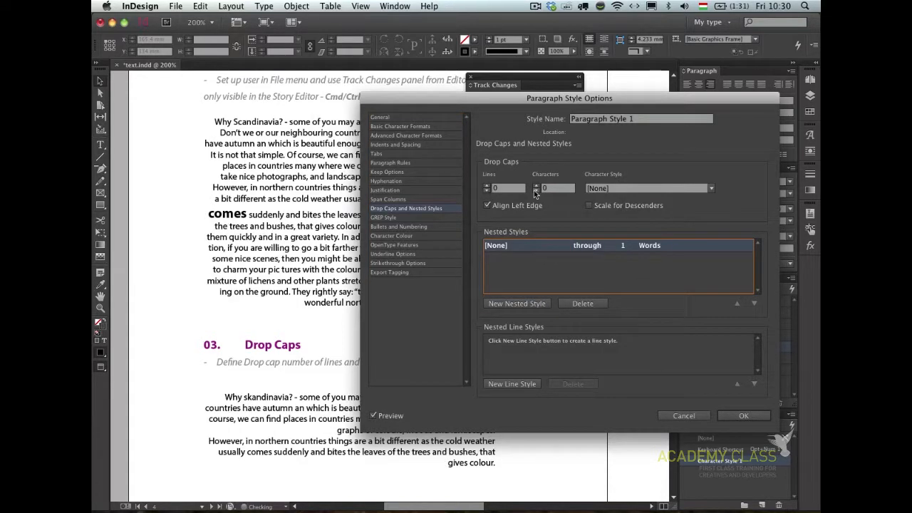
Set the nested style in Paragraph Style 1 to apply Character Style 1 up to 3 words
left_click(506, 247)
left_click(507, 246)
left_click(523, 290)
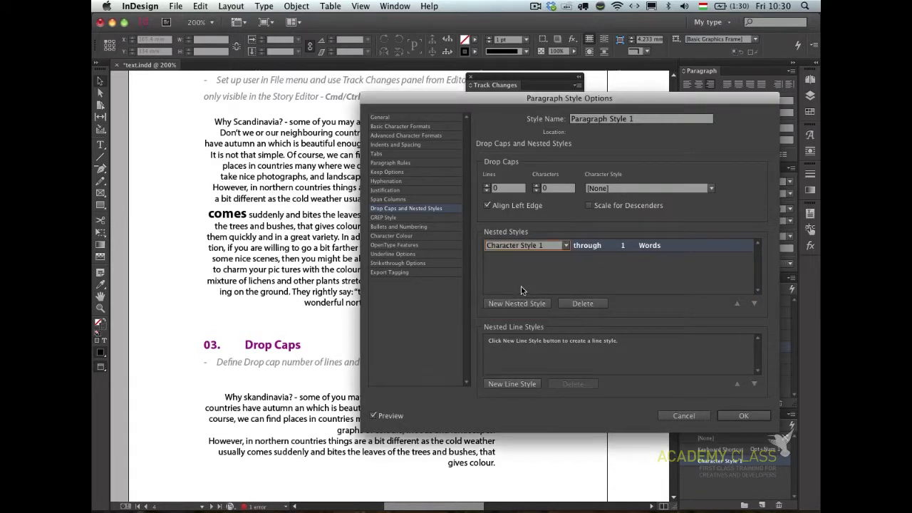
left_click(600, 245)
left_click(603, 244)
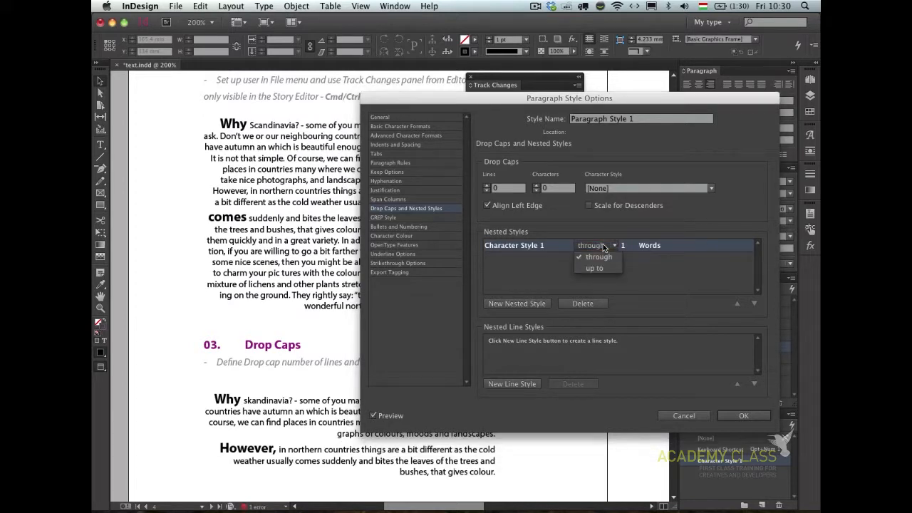
left_click(595, 268)
left_click(624, 245)
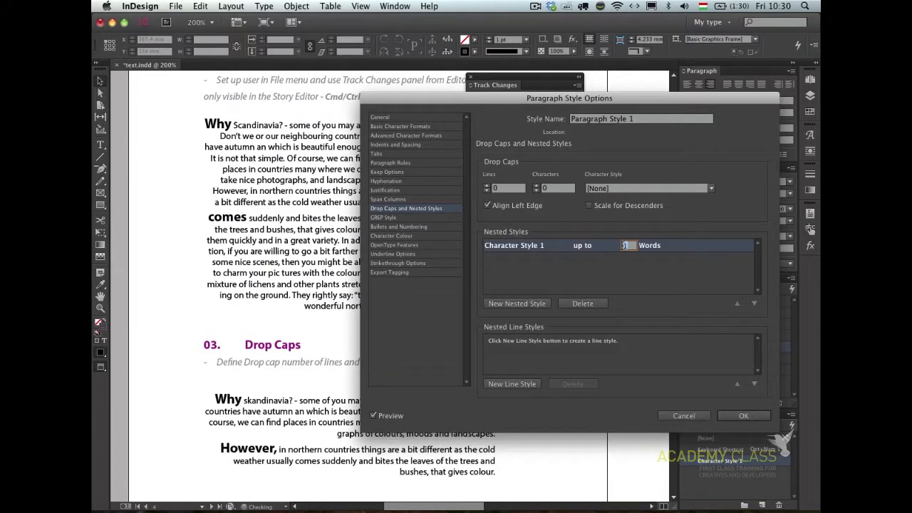
type("3")
key("Return")
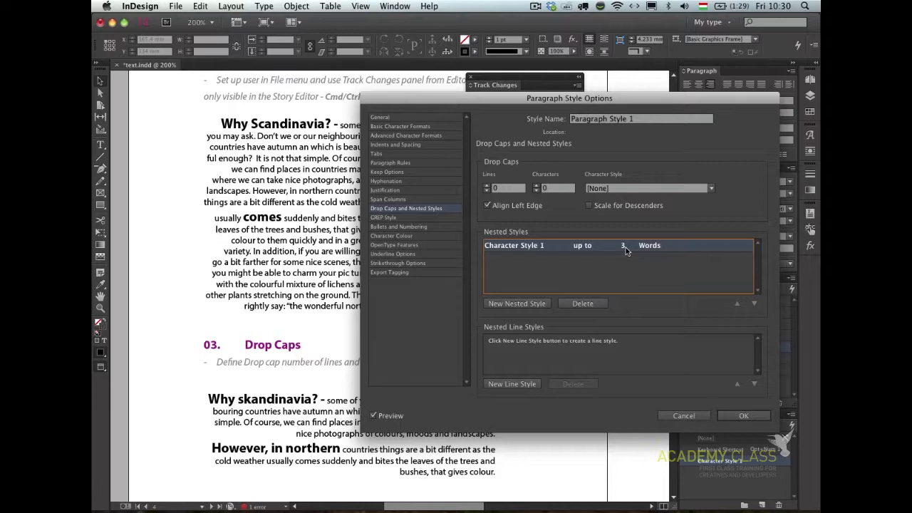
left_click(762, 415)
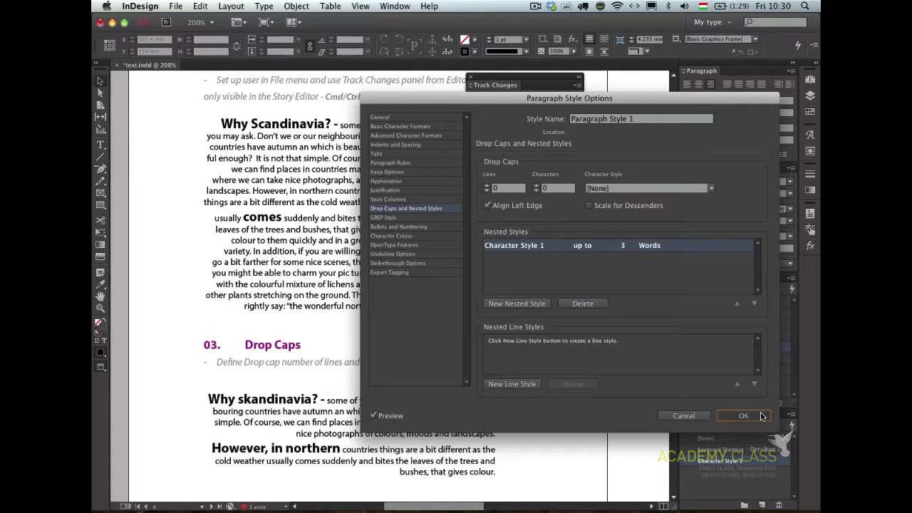
Widen the Track Changes sample text frame and remove the character style from the word "comes"
left_click(370, 217)
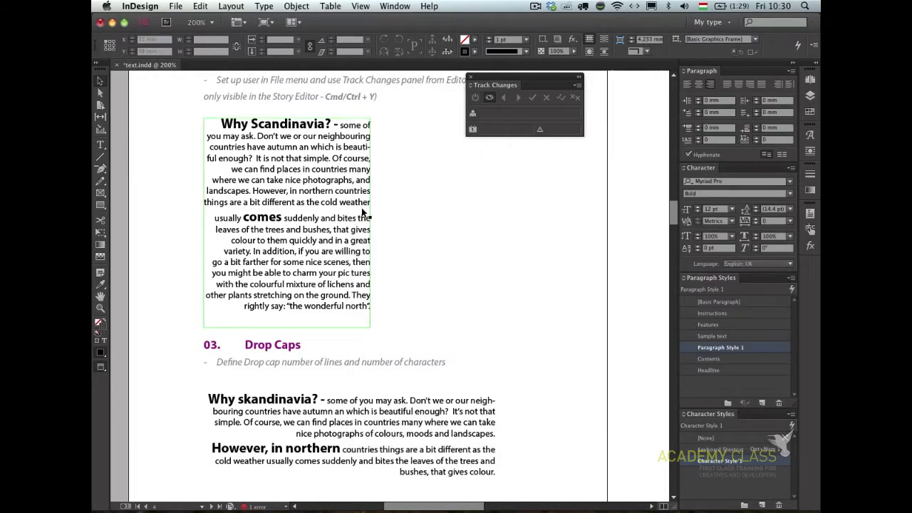
left_click_drag(372, 222, 468, 221)
double_click(242, 187)
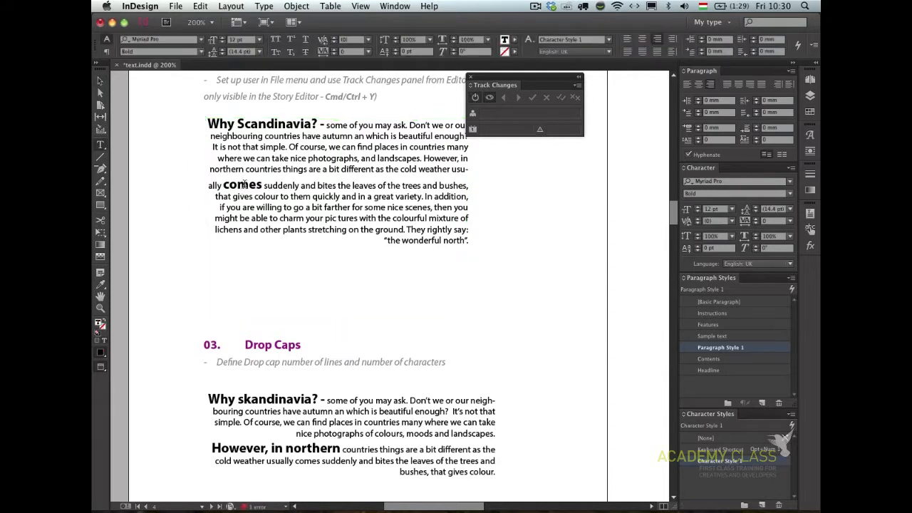
double_click(242, 186)
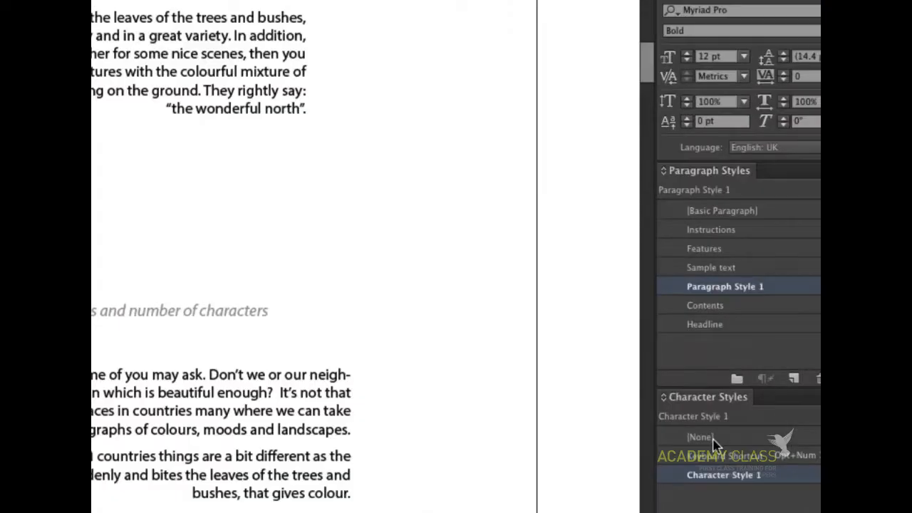
left_click(665, 433)
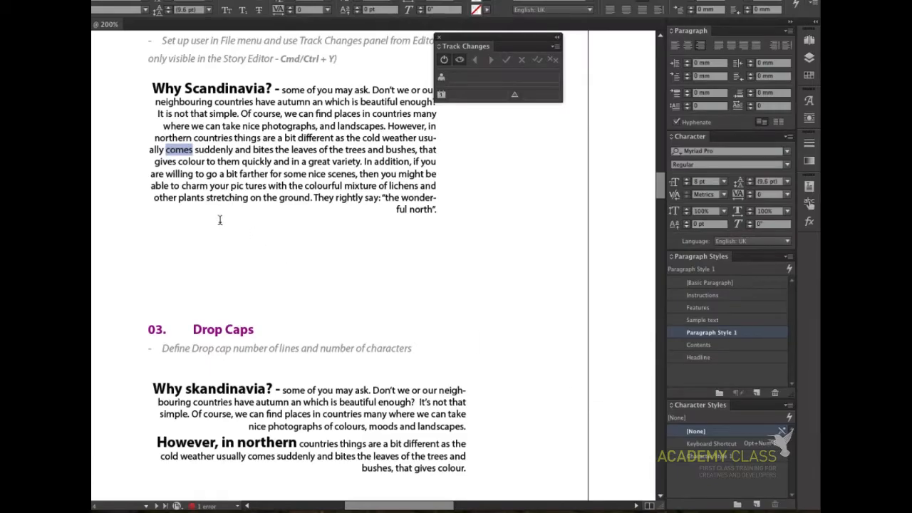
left_click(246, 164)
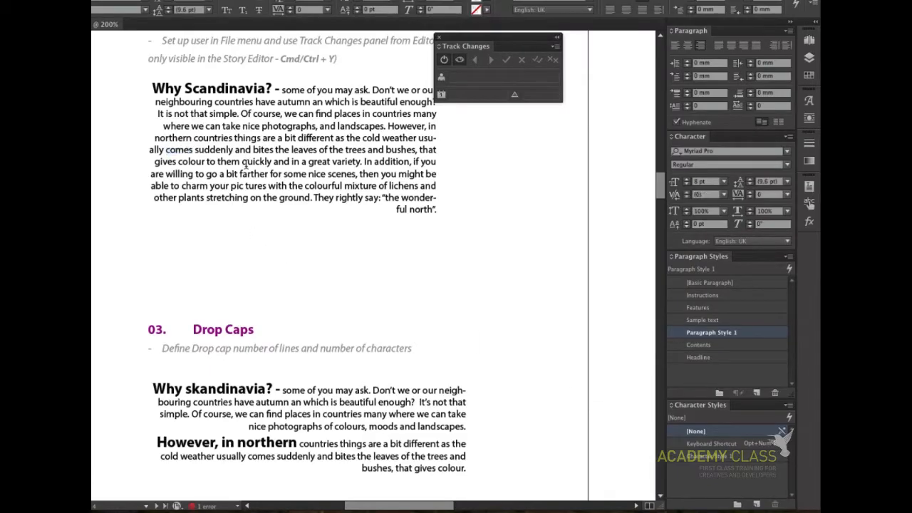
Start a new paragraph before "However, in northern" in the Track Changes sample text
left_click(387, 127)
key("Return")
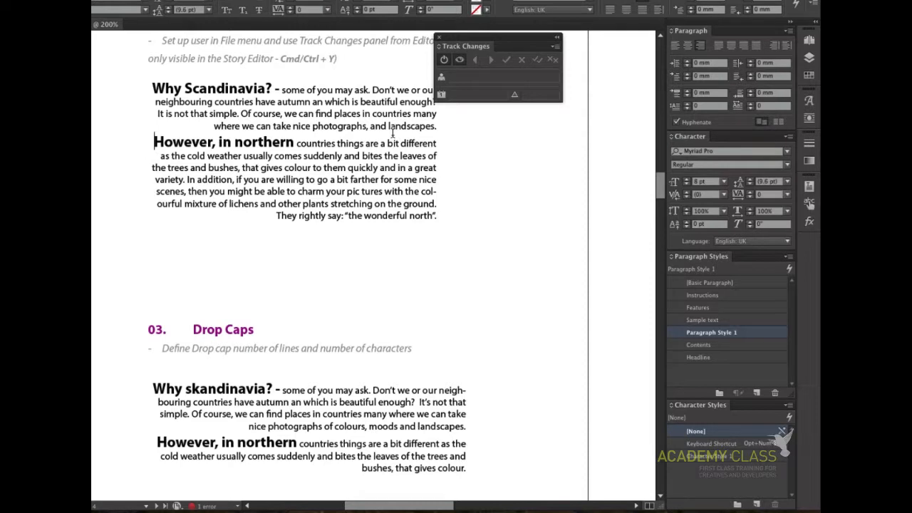
key("Escape")
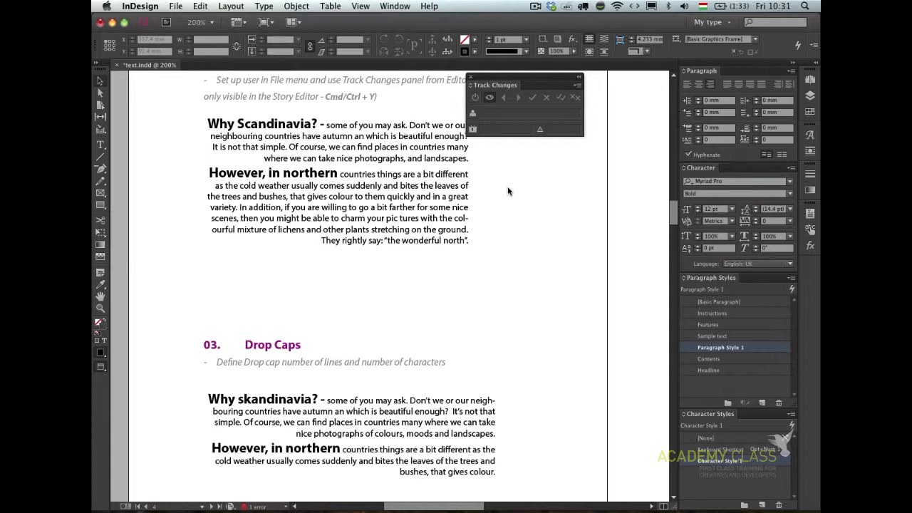
Close the Track Changes panel and bring the Columns section on page 5 into close view
key("super+alt+0")
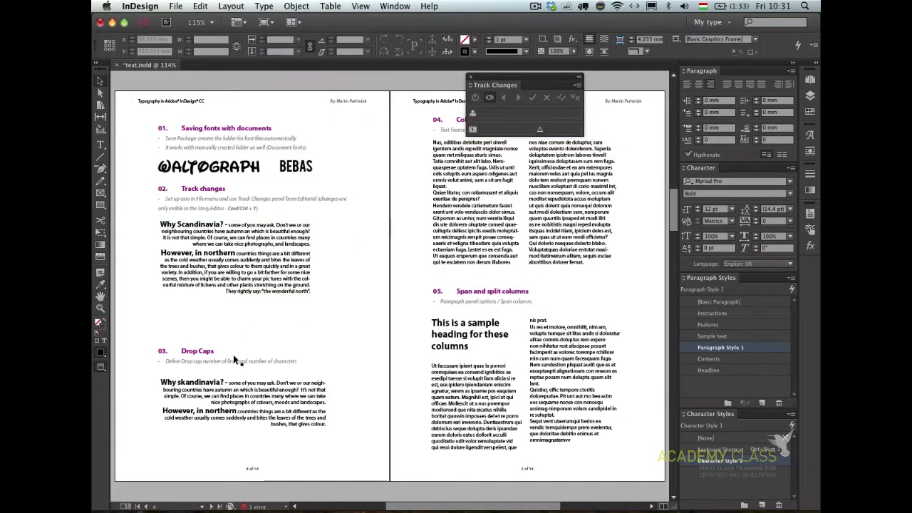
left_click_drag(478, 230, 331, 231)
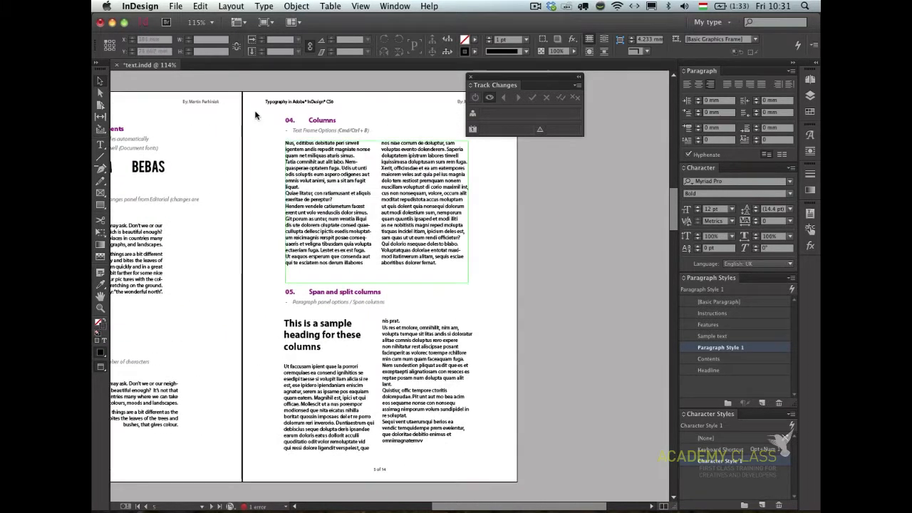
left_click(470, 76)
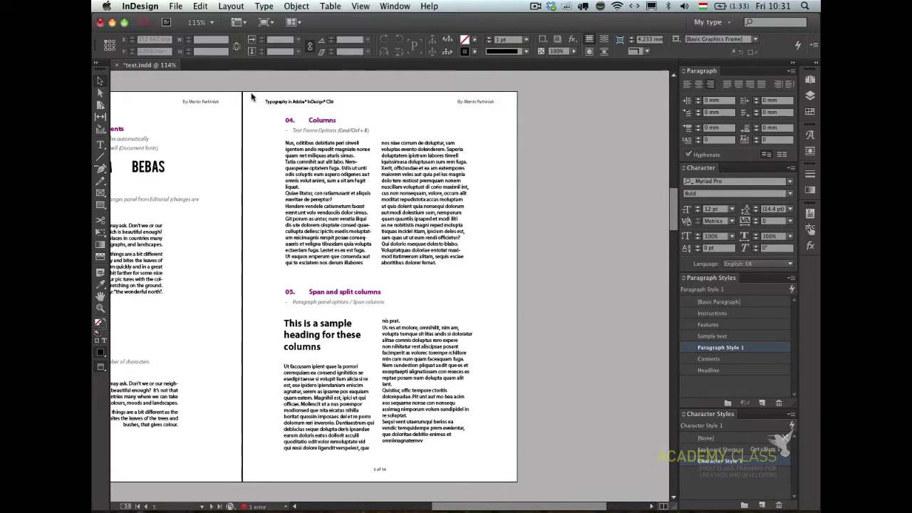
left_click_drag(253, 109, 545, 290)
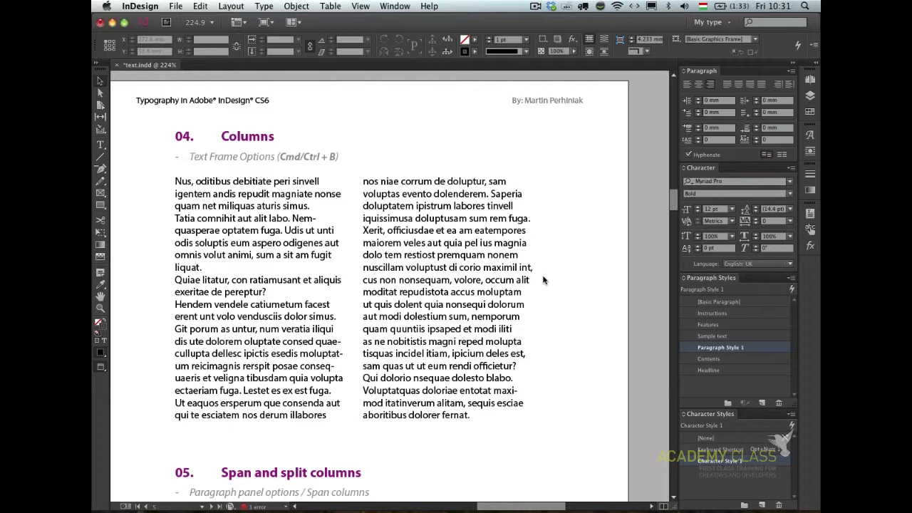
Preview the Columns sample text frame with three columns and set the number back to 2
left_click(478, 301)
key("super+b")
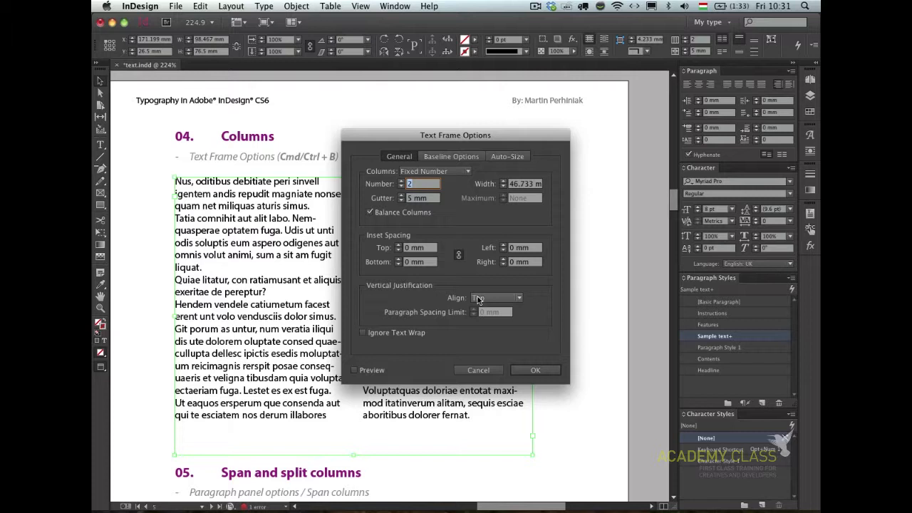
left_click_drag(443, 136, 660, 89)
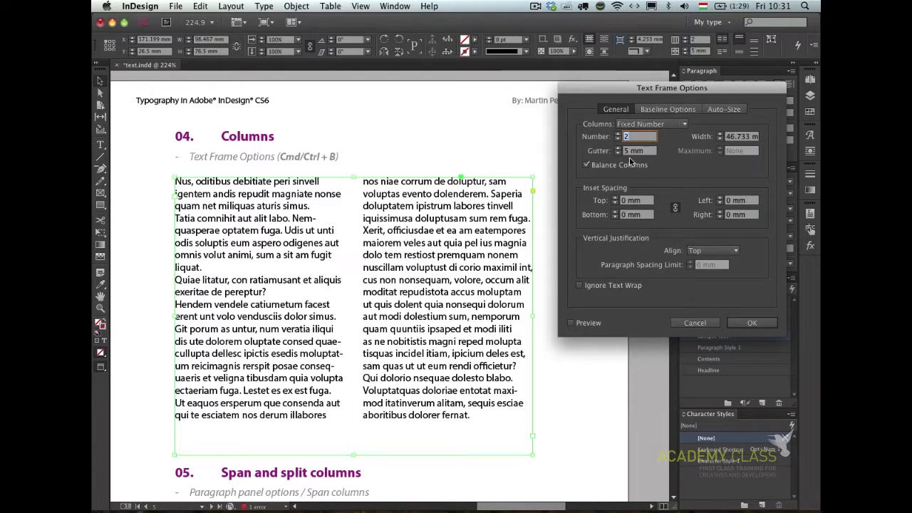
key("Up")
left_click(579, 324)
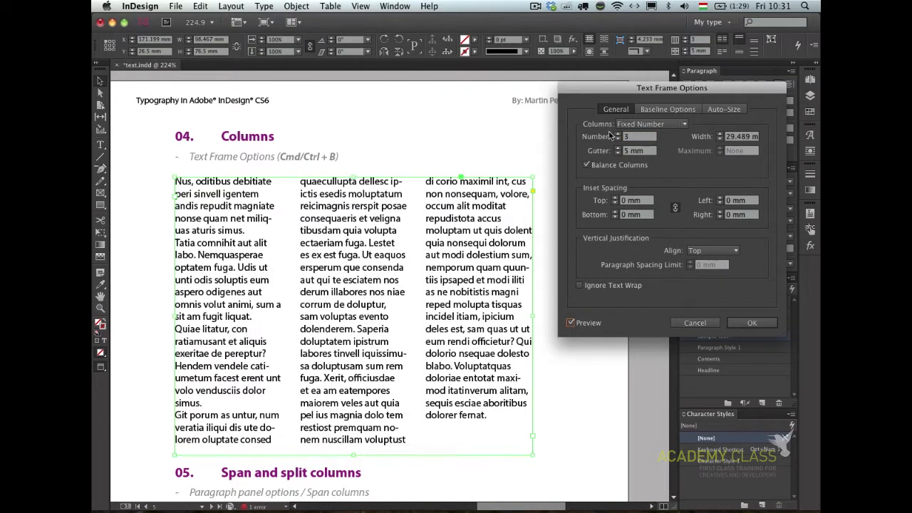
left_click(637, 140)
key("Down")
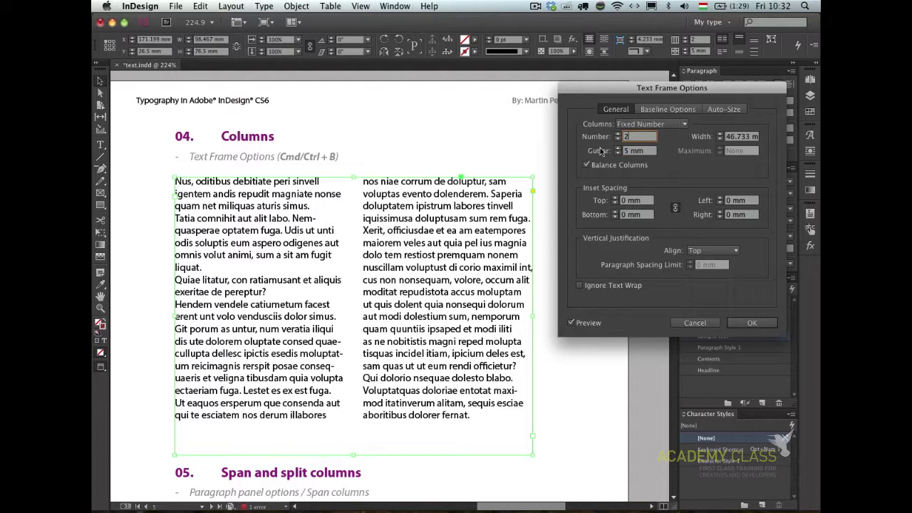
left_click(752, 323)
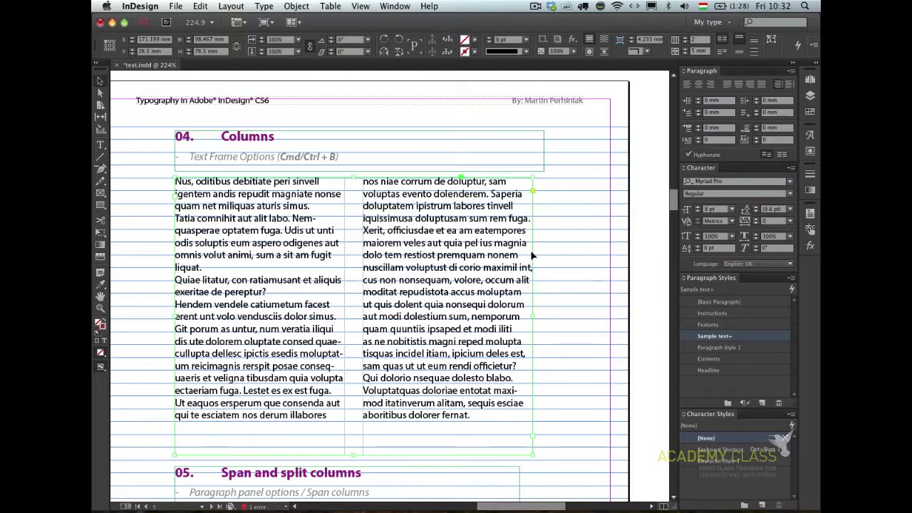
Set the gutter between the columns of the Columns sample text frame to 4 mm
key("super+b")
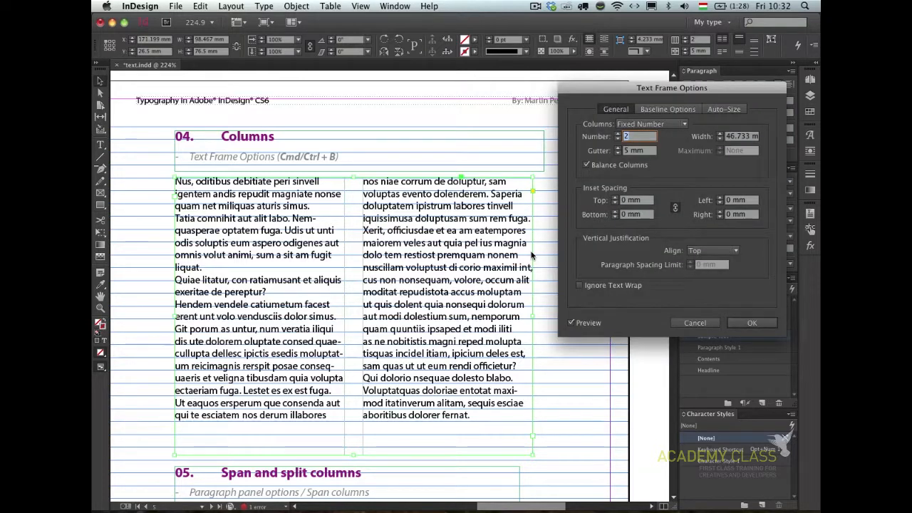
left_click(618, 149)
left_click(617, 149)
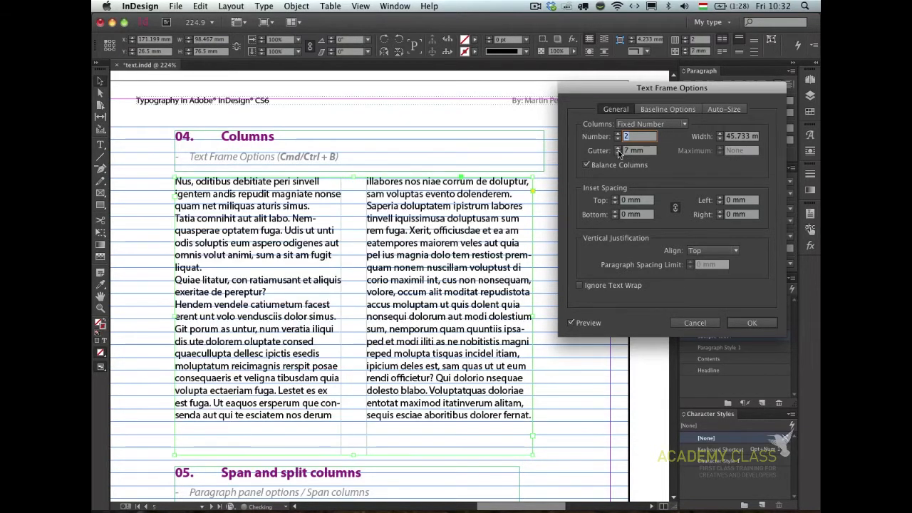
left_click(618, 153)
left_click(618, 154)
left_click(618, 153)
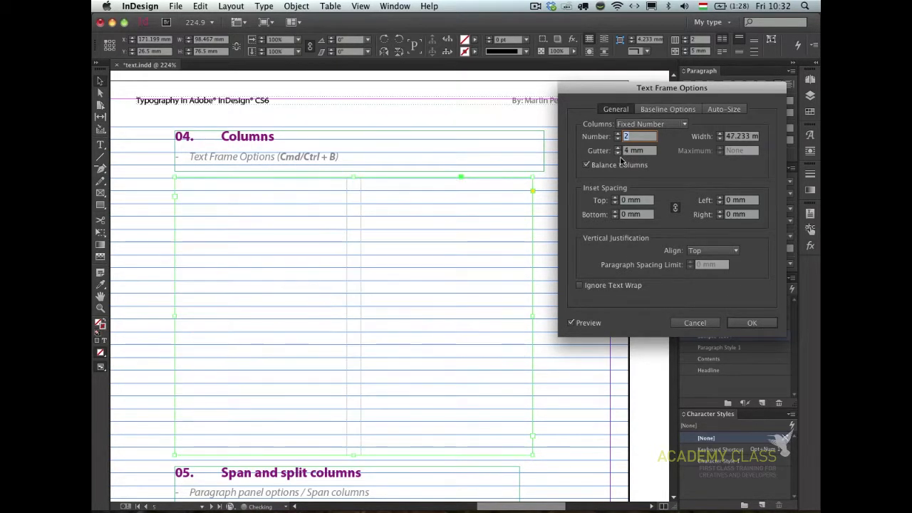
Increase the column width of the Columns sample text frame to 54 mm
left_click(719, 134)
left_click(720, 133)
left_click(719, 134)
left_click(720, 133)
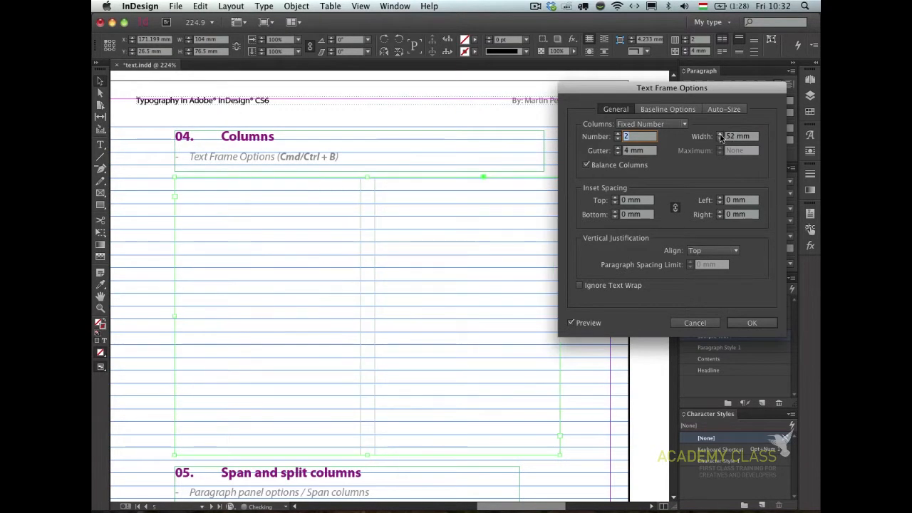
left_click(719, 133)
left_click(720, 133)
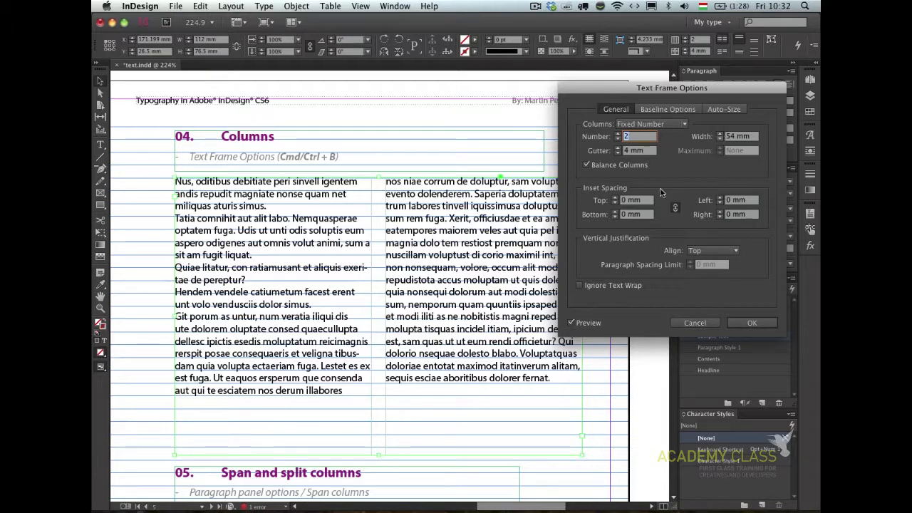
Turn off Balance Columns for the Columns sample text frame, apply the options and switch to the preview display
left_click(645, 166)
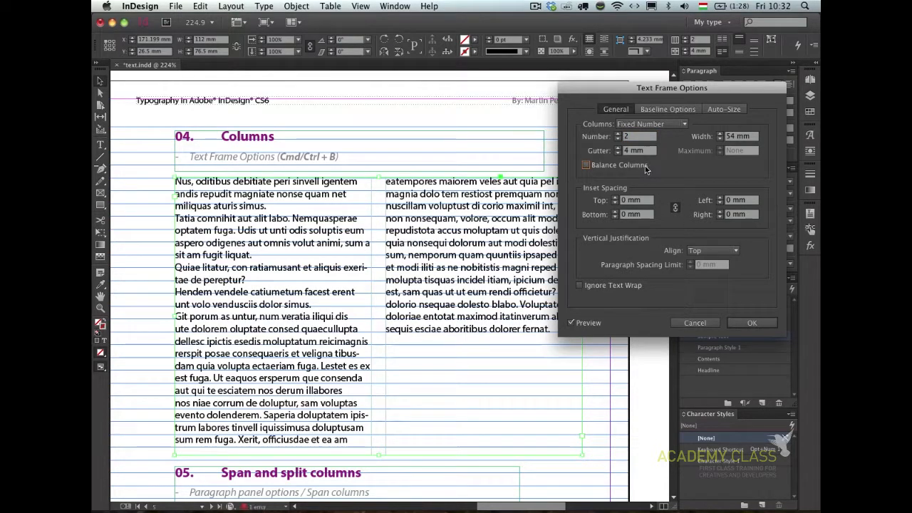
left_click(741, 323)
key("w")
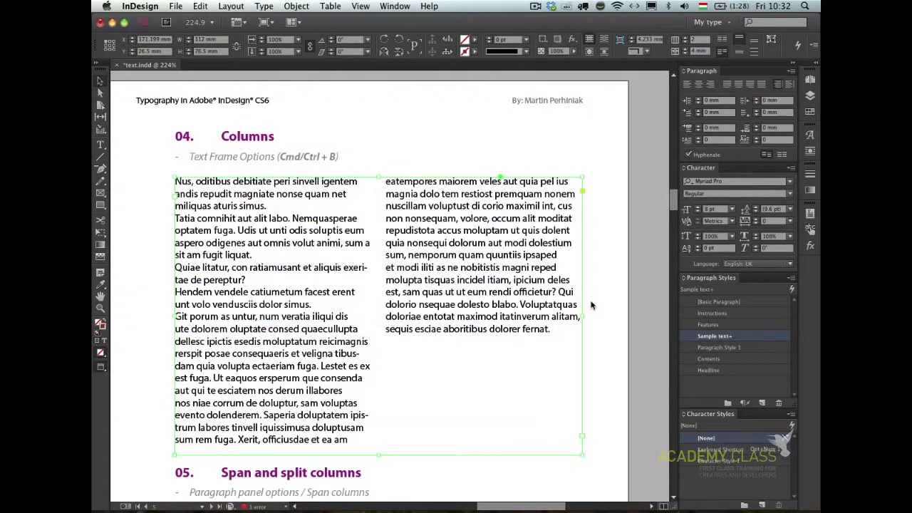
Turn Balance Columns back on for the Columns sample text frame
key("super+b")
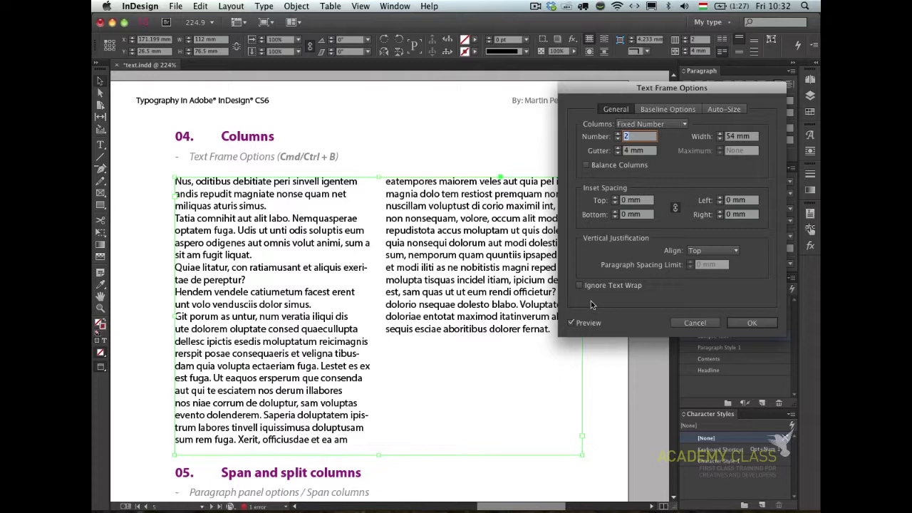
left_click(619, 164)
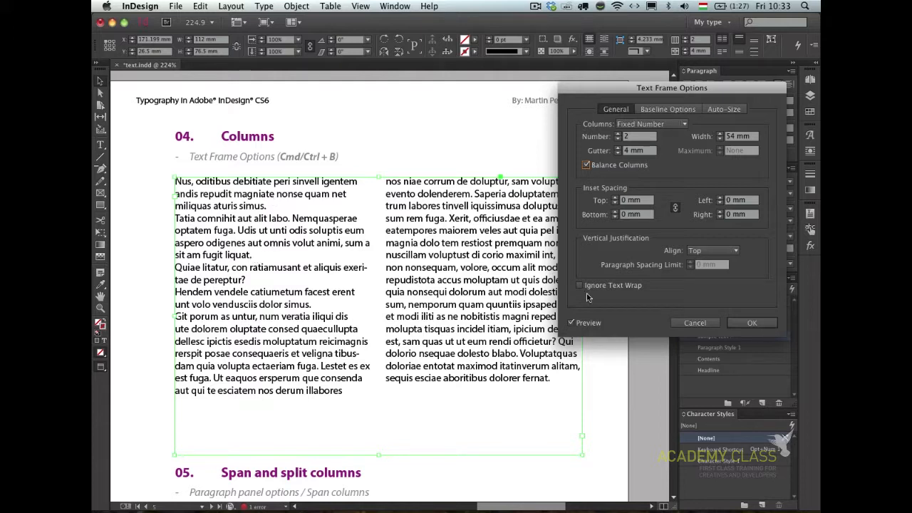
left_click(742, 323)
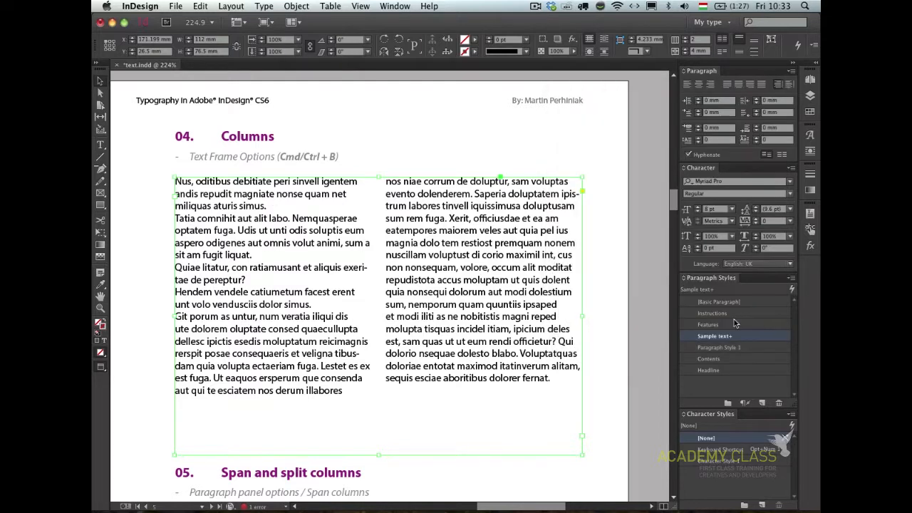
Try an extra paragraph break after "sit am fugit liquat." in the balanced columns and remove it again
double_click(284, 255)
key("Return")
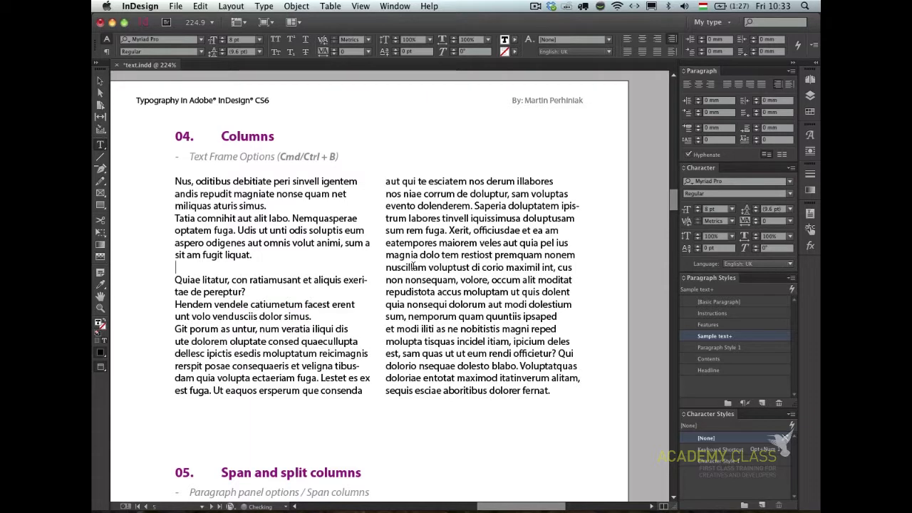
key("super+z")
key("super+shift+z")
key("BackSpace")
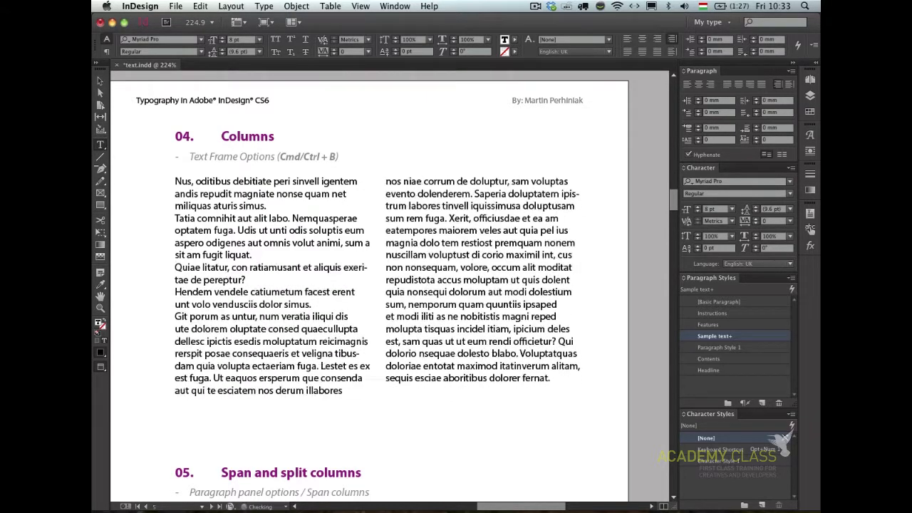
key("Return")
key("BackSpace")
key("Escape")
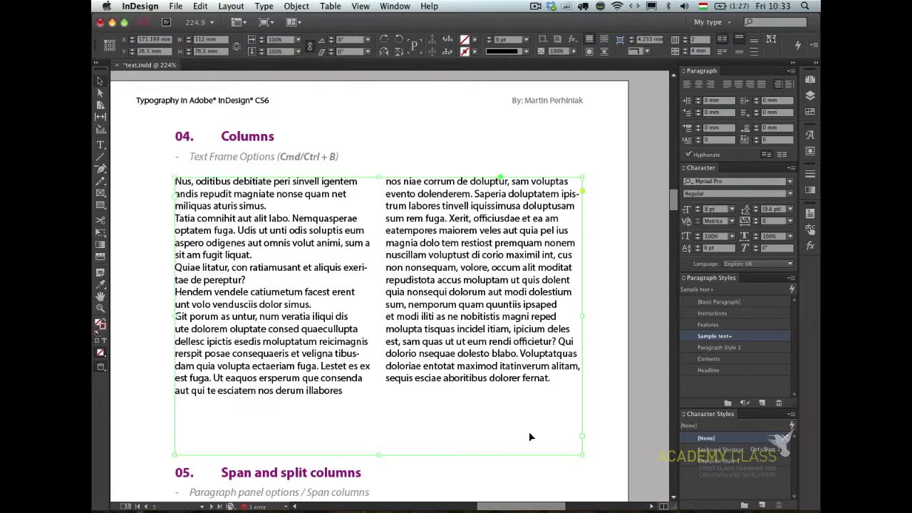
Make the heading "This is a sample heading for these columns" in section 05 span all columns
scroll(524, 394, "down", 6)
scroll(523, 394, "left", 2)
left_click_drag(524, 396, 491, 250)
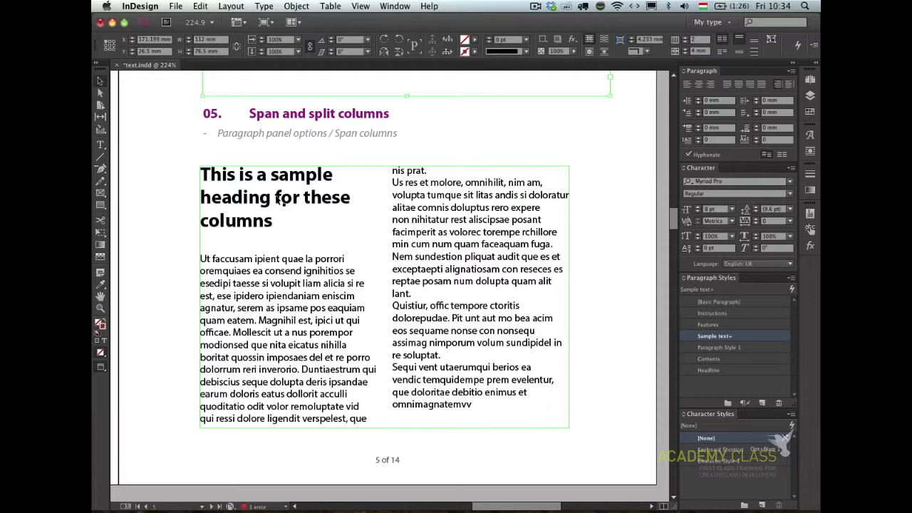
double_click(275, 199)
left_click_drag(273, 223, 155, 173)
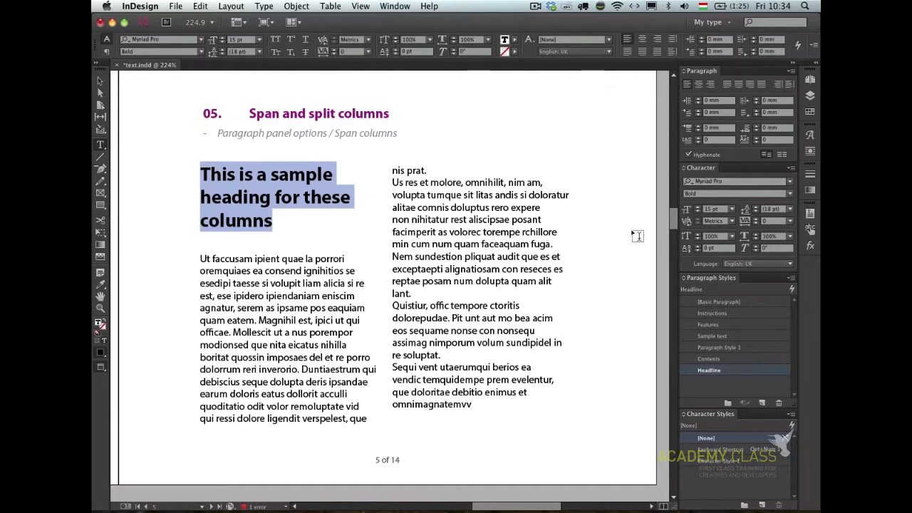
left_click(106, 51)
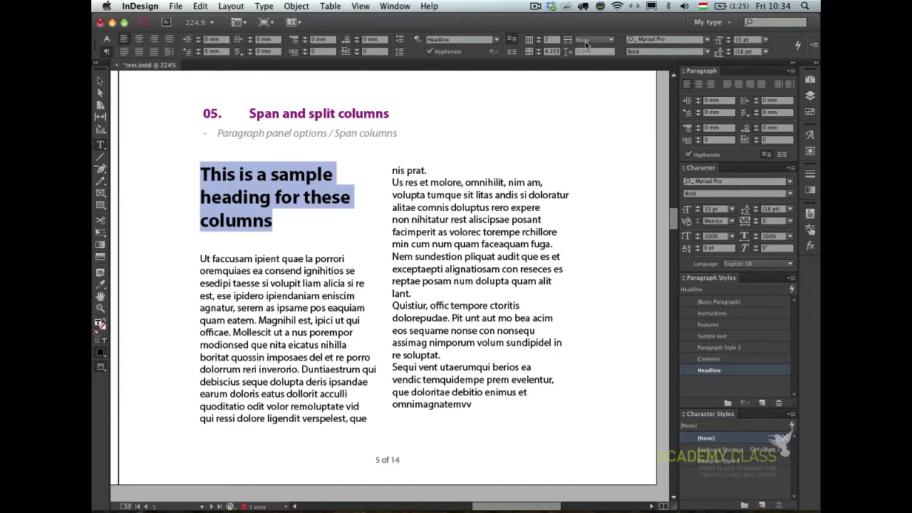
left_click(586, 41)
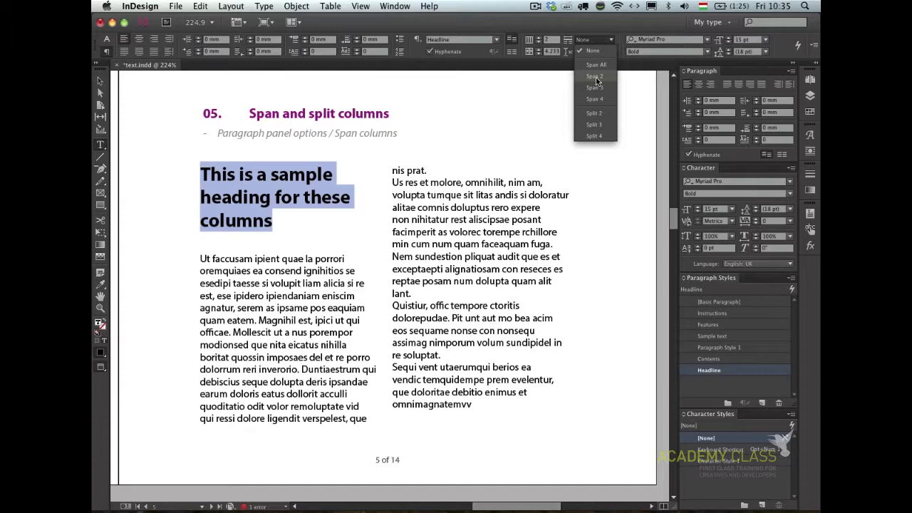
left_click(596, 65)
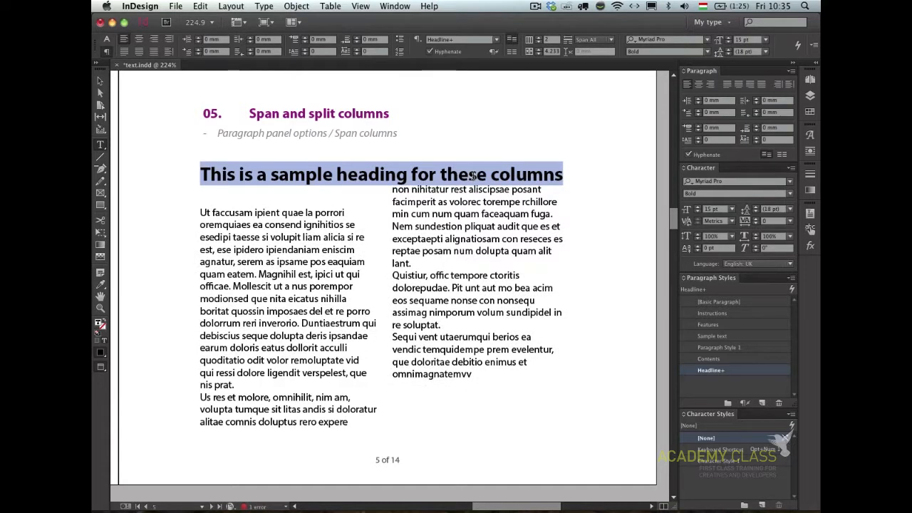
Preview the Span and split columns sample text frame with four columns and set the number back to 2
left_click(480, 204)
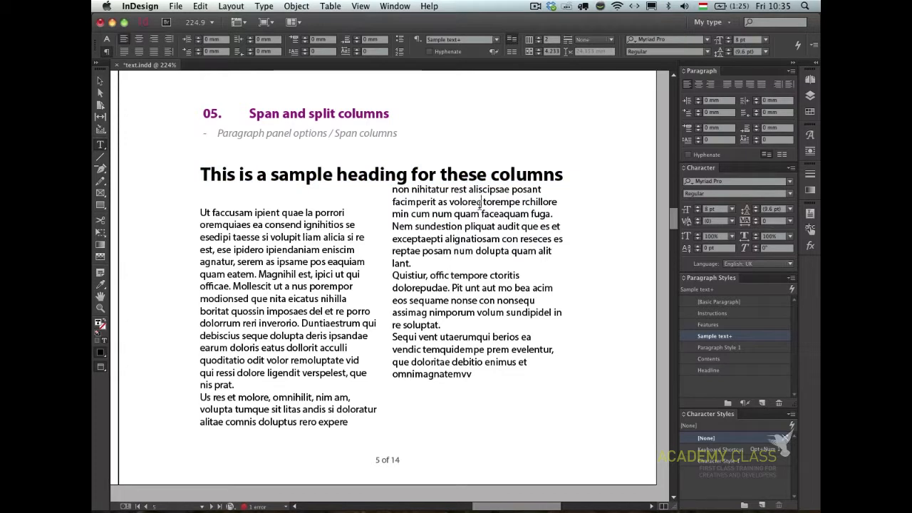
key("Escape")
key("super+b")
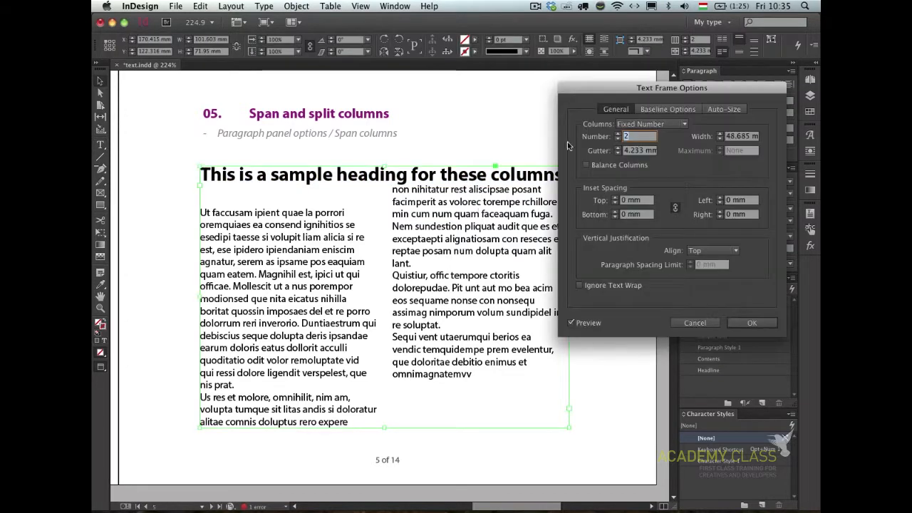
key("Up")
key("Up")
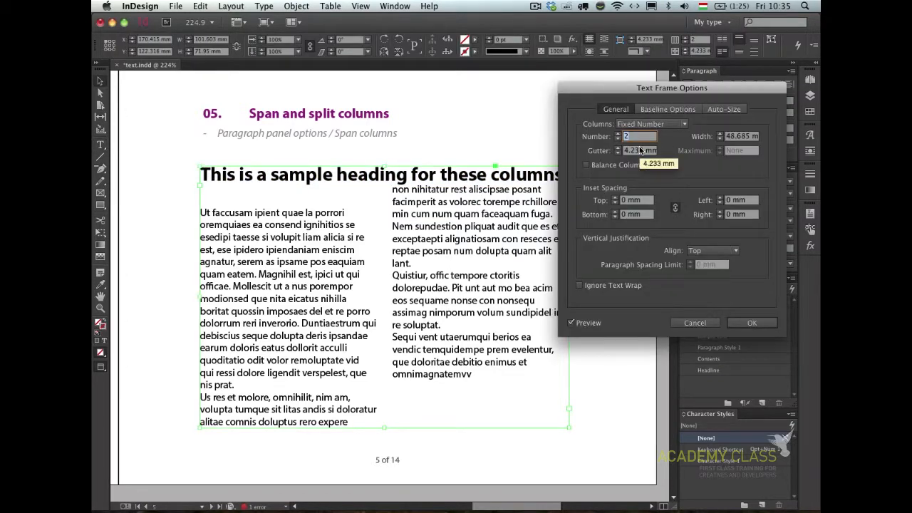
key("Up")
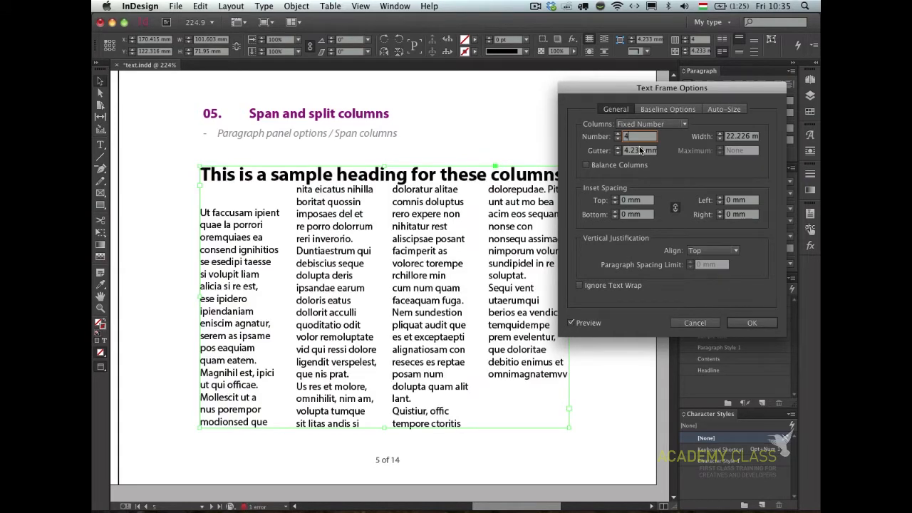
key("Down")
key("Down")
key("Down")
key("Down")
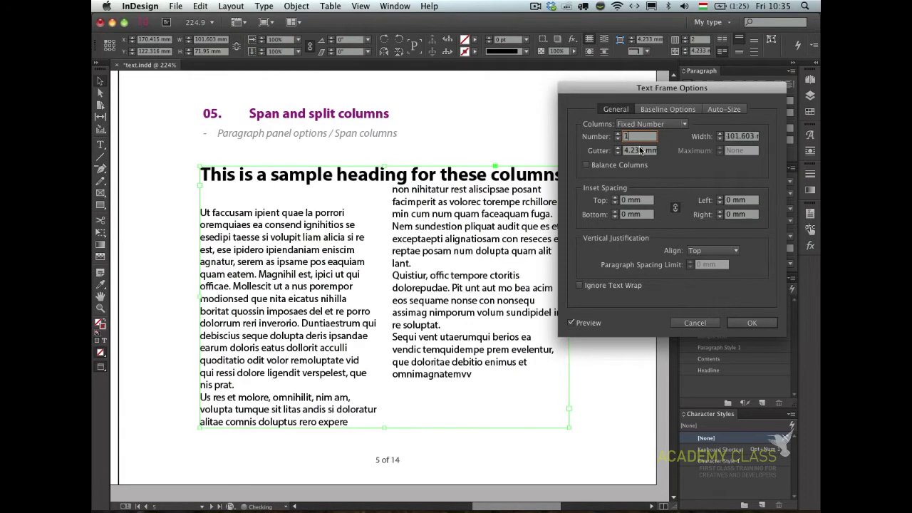
key("Up")
left_click(751, 323)
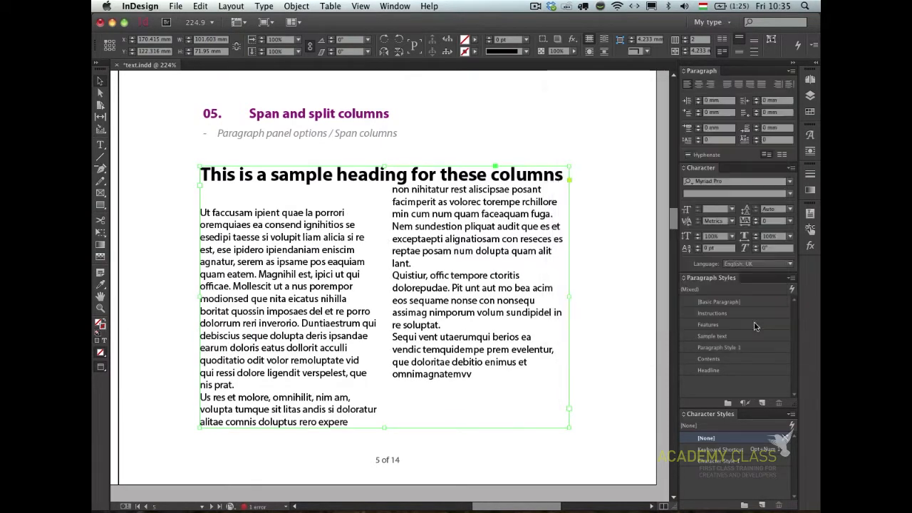
Split the last two paragraphs of the section 05 sample text, from "Quistiur" onward, into two sub-columns with Split 2
double_click(476, 364)
left_click_drag(471, 374, 388, 280)
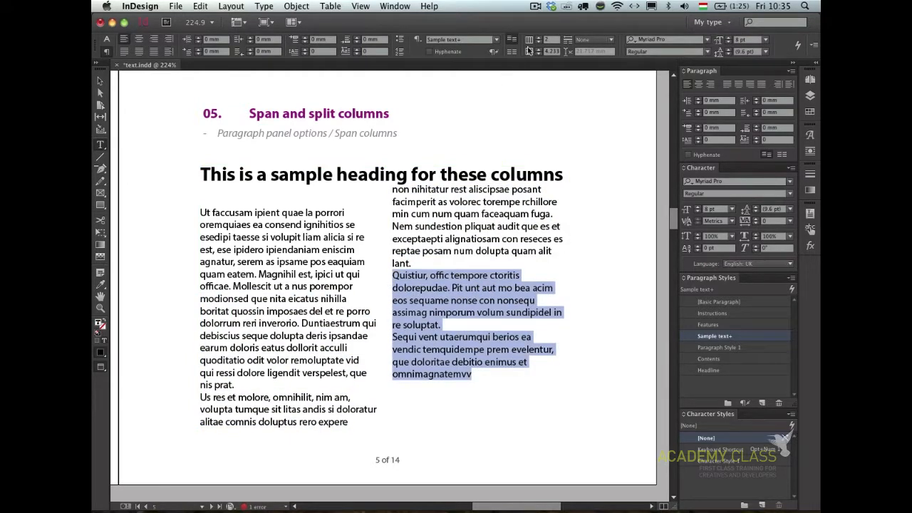
left_click(609, 41)
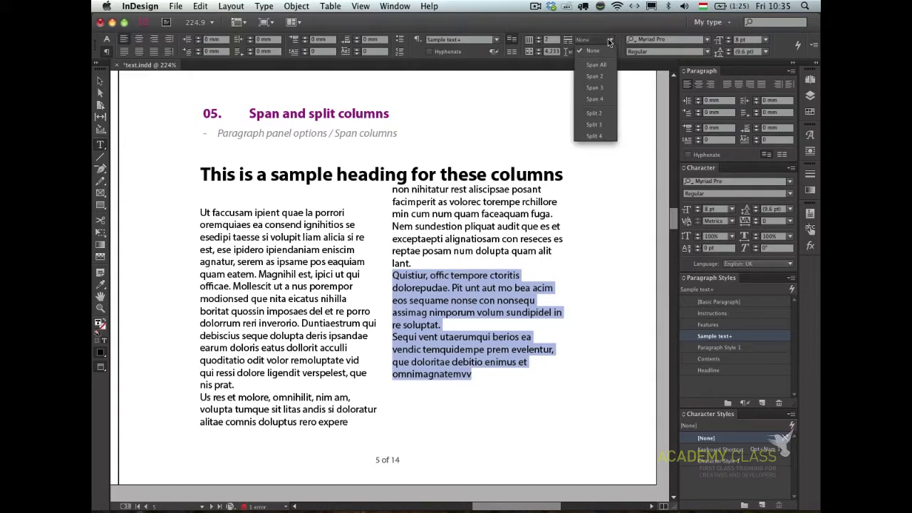
left_click(603, 113)
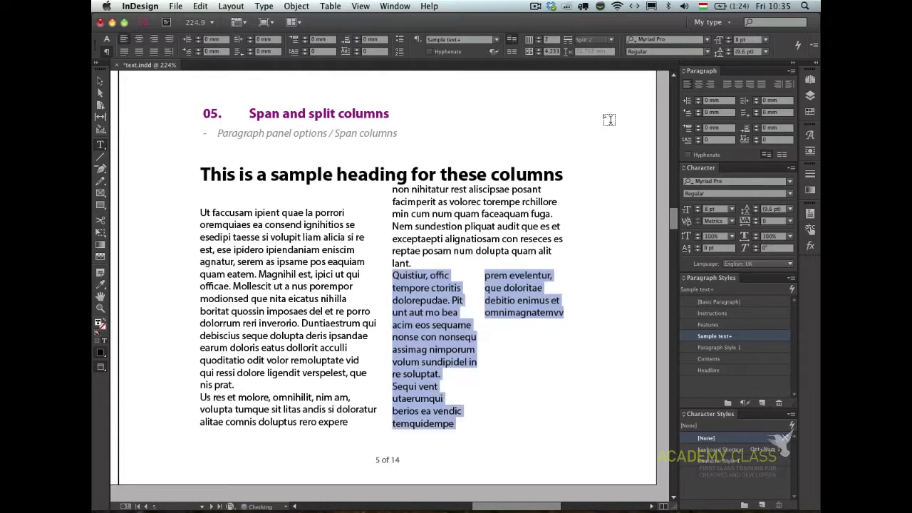
Show the guides and frame edges to examine the split paragraphs within the text frame, and return to the preview display
left_click(454, 285)
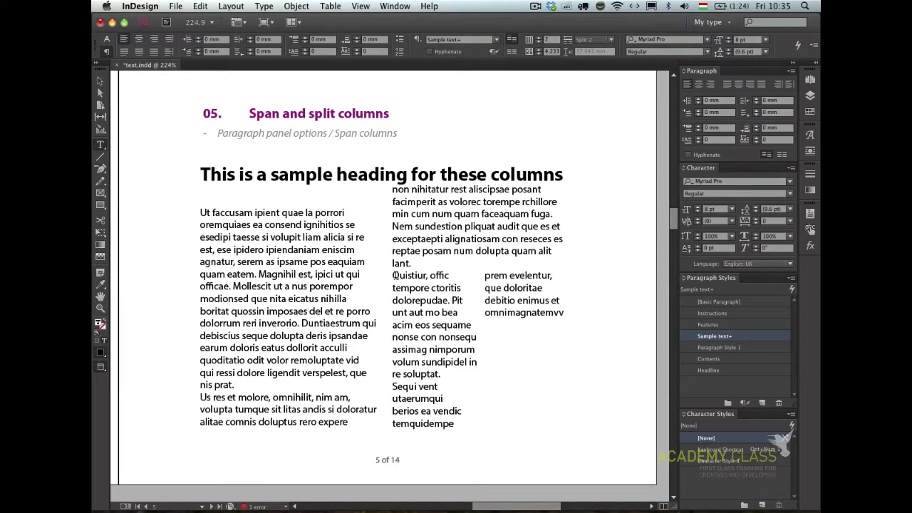
key("Escape")
key("w")
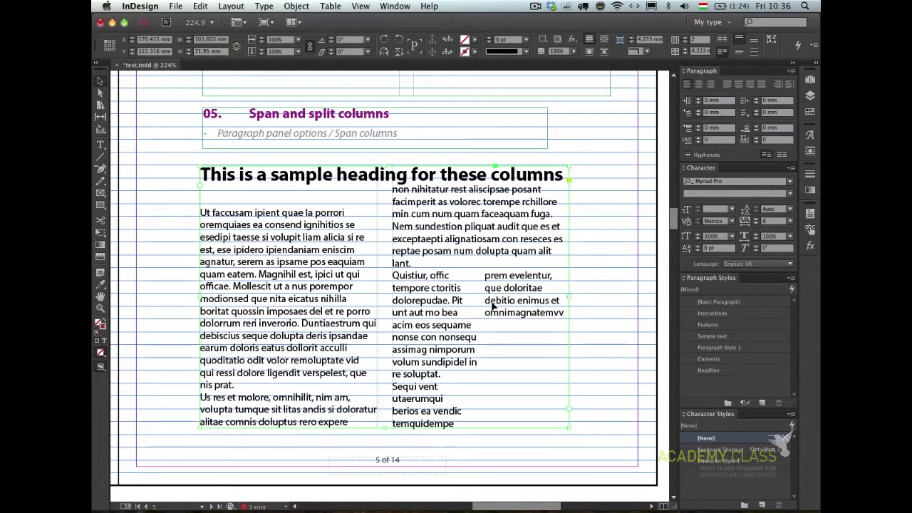
key("w")
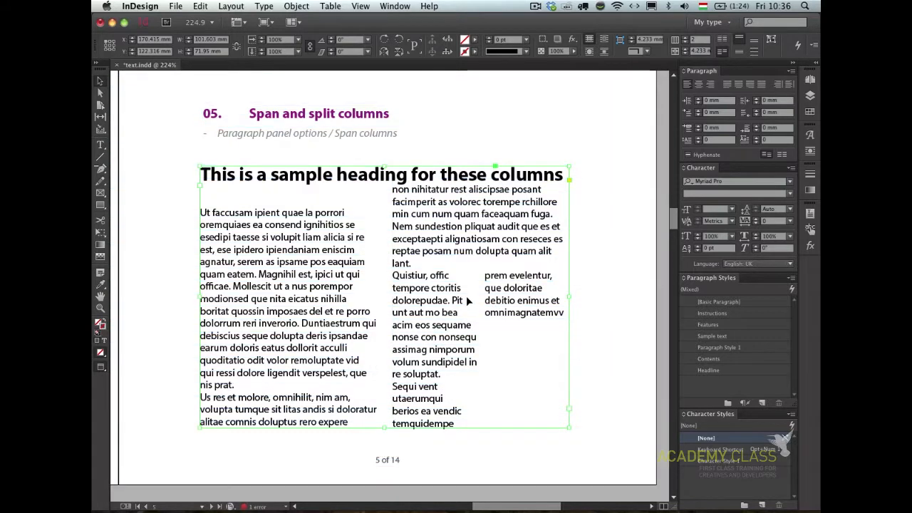
Open the Span Columns options for the split paragraphs starting at "Quistiur" and turn on Preview
double_click(393, 275)
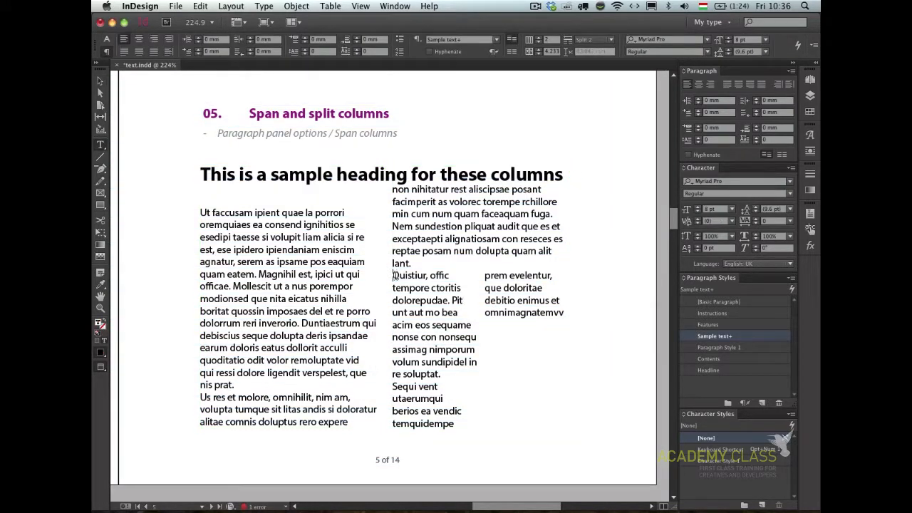
left_click_drag(392, 275, 550, 386)
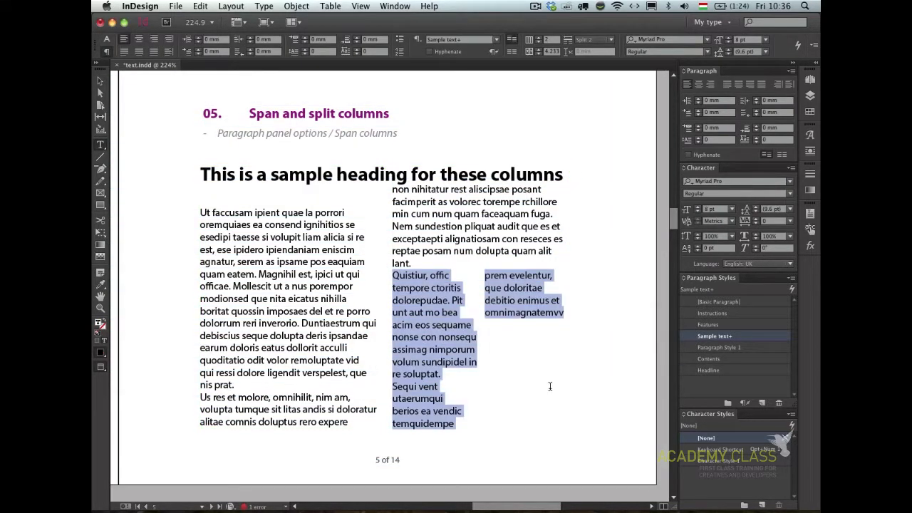
left_click(611, 44)
left_click(612, 44)
left_click(790, 70)
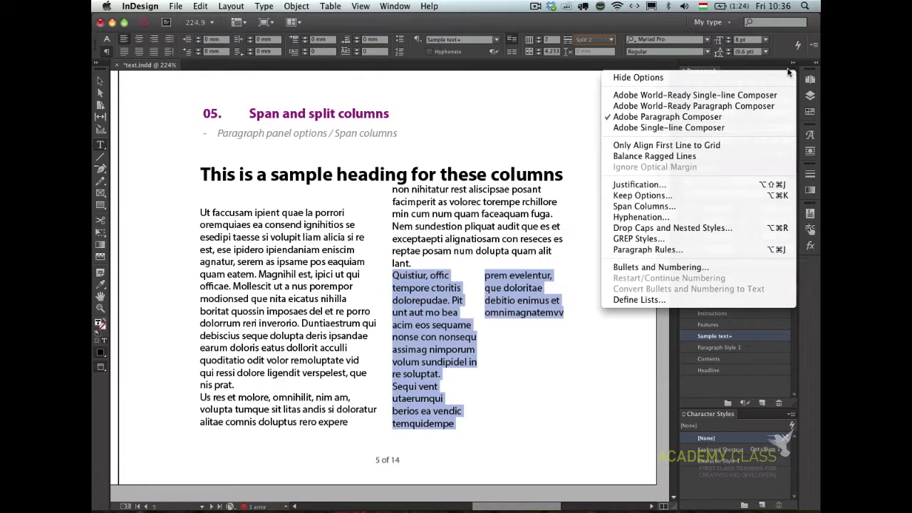
left_click(750, 76)
left_click(790, 72)
left_click(661, 208)
left_click_drag(505, 191, 586, 93)
left_click(639, 121)
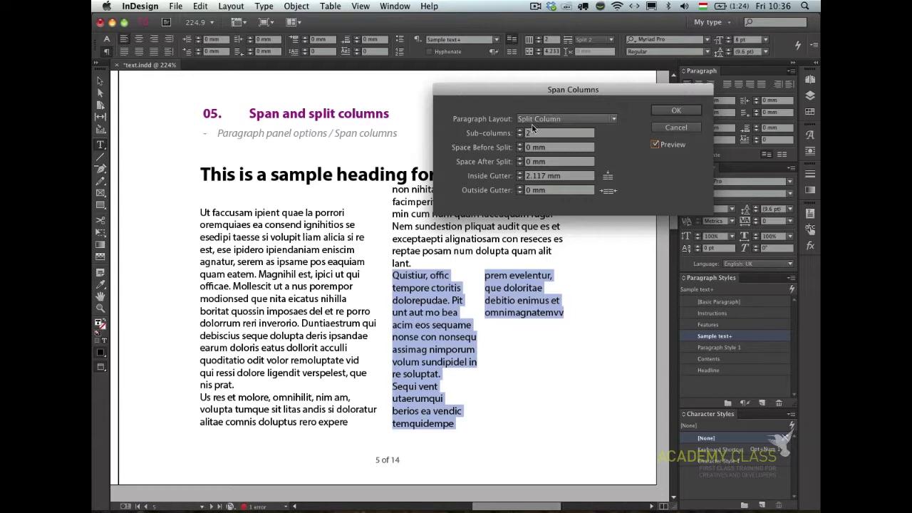
Keep the split paragraphs at 2 sub-columns and set their space before the split to 5 mm
left_click(519, 130)
left_click(519, 135)
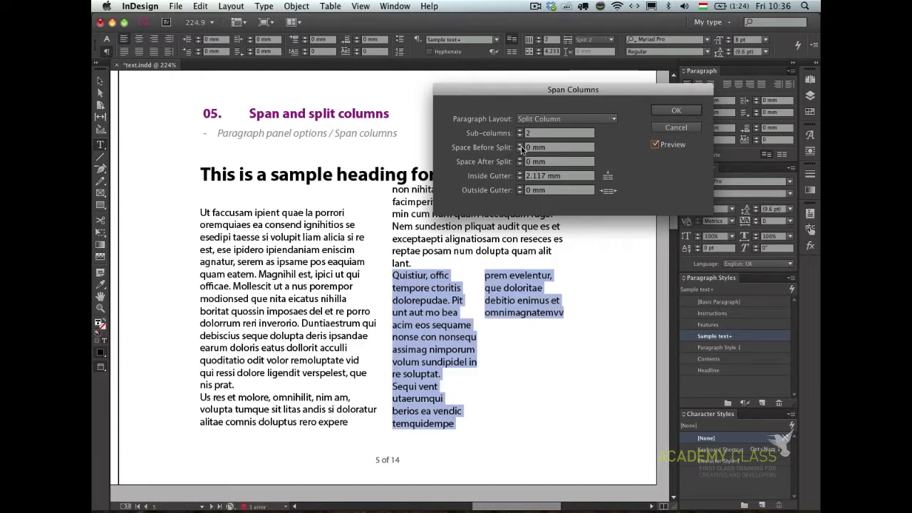
left_click(521, 145)
left_click(521, 145)
left_click(520, 145)
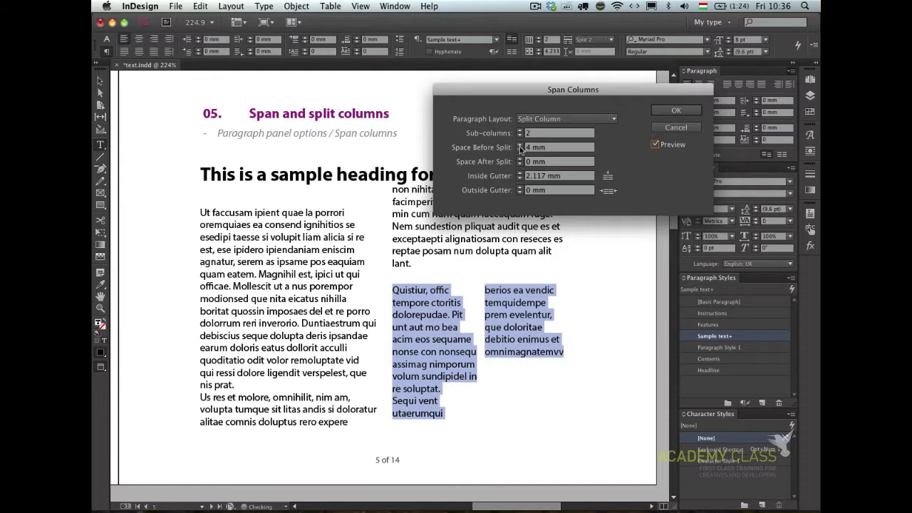
left_click(520, 145)
left_click(520, 144)
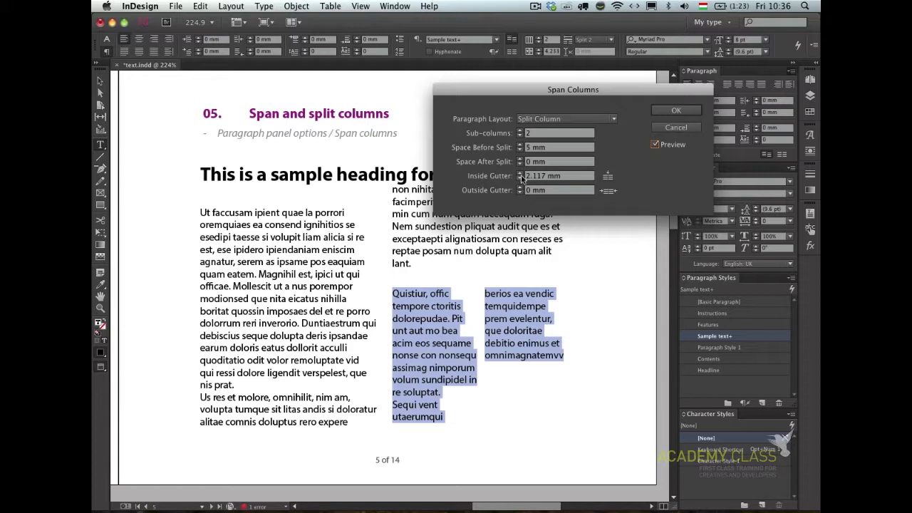
Set the inside gutter of the split paragraphs to 3 mm and apply the Span Columns options
left_click(520, 178)
left_click(521, 174)
left_click(521, 174)
left_click(521, 174)
left_click(520, 178)
left_click(519, 178)
left_click(520, 178)
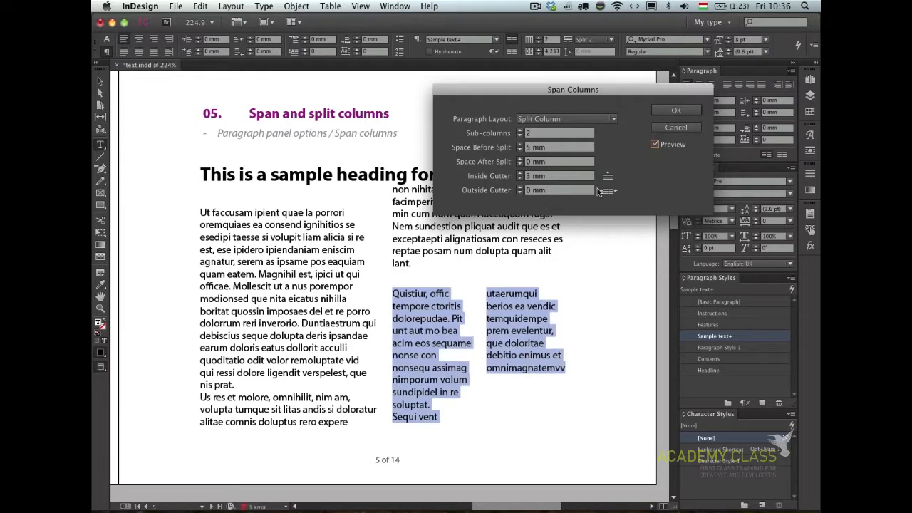
left_click(671, 108)
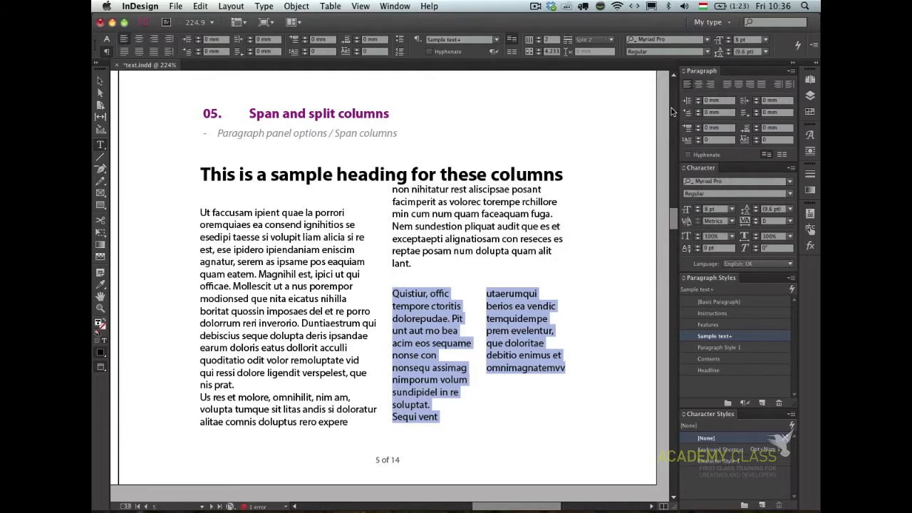
left_click(452, 214)
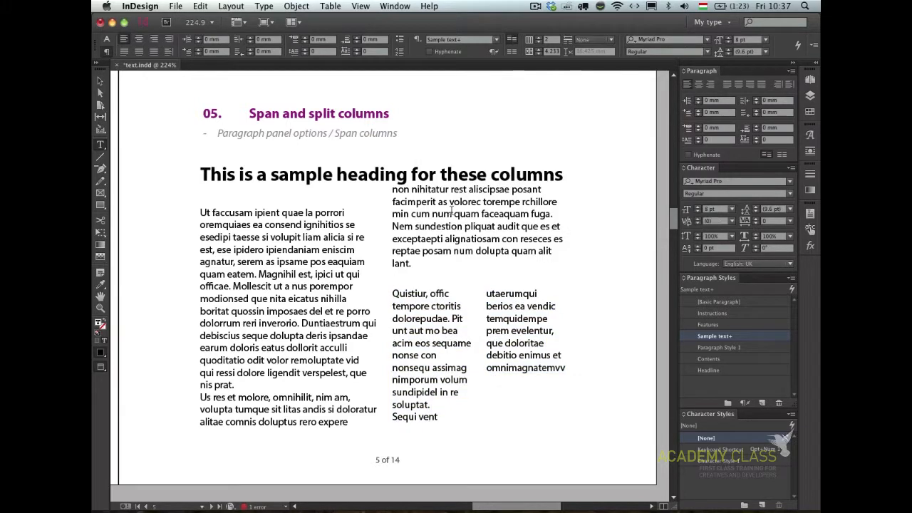
Go to section 06, Balance Ragged Lines, and widen its sample text frame to about 108 mm
key("Escape")
key("super+alt+0")
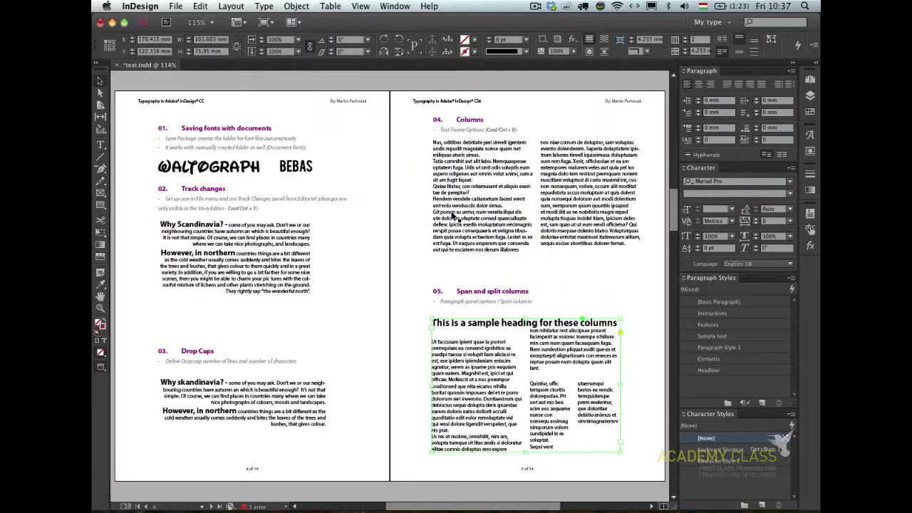
key("alt+Page_Down")
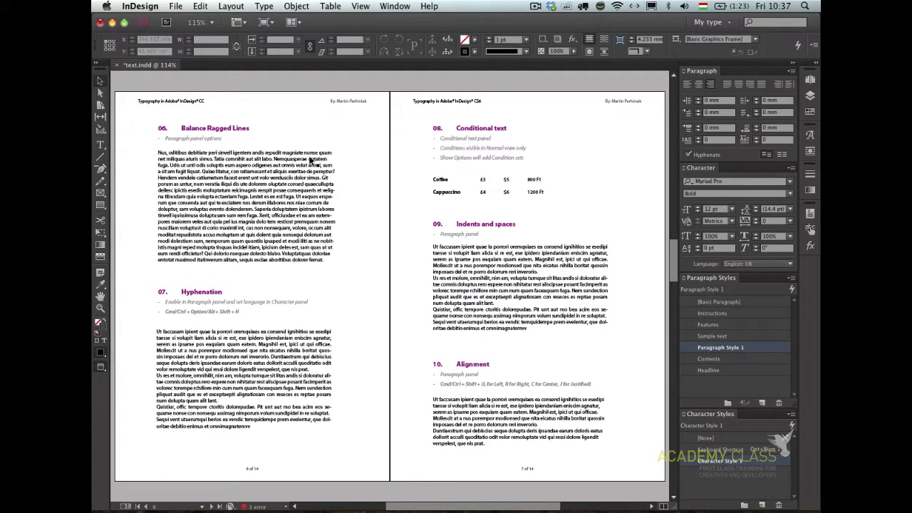
left_click_drag(141, 112, 410, 281)
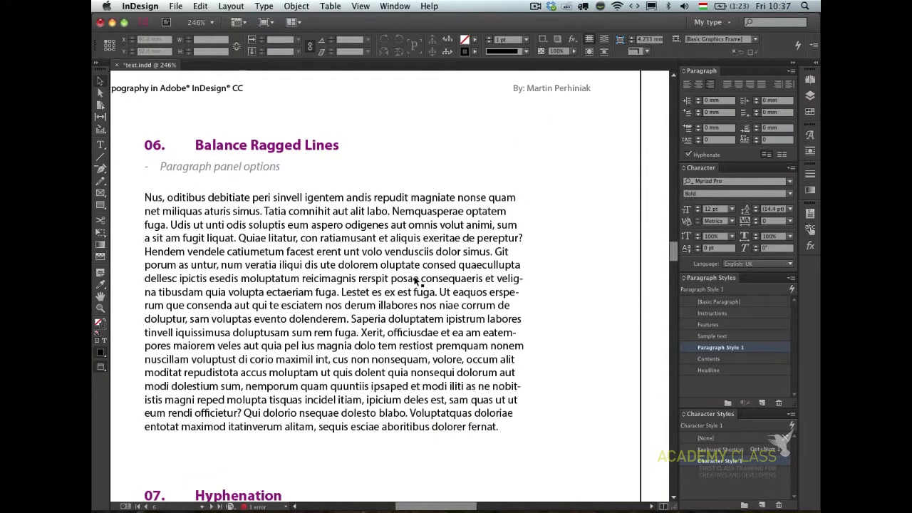
left_click(419, 279)
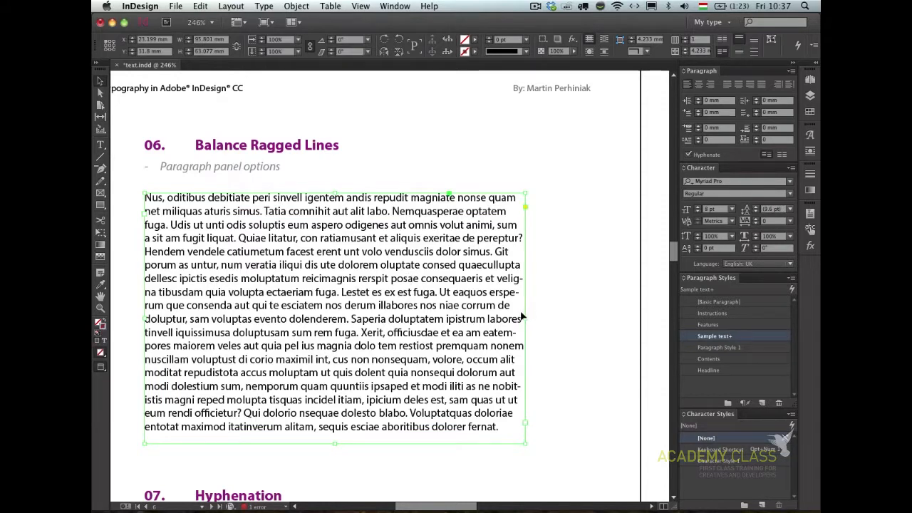
left_click_drag(525, 319, 571, 311)
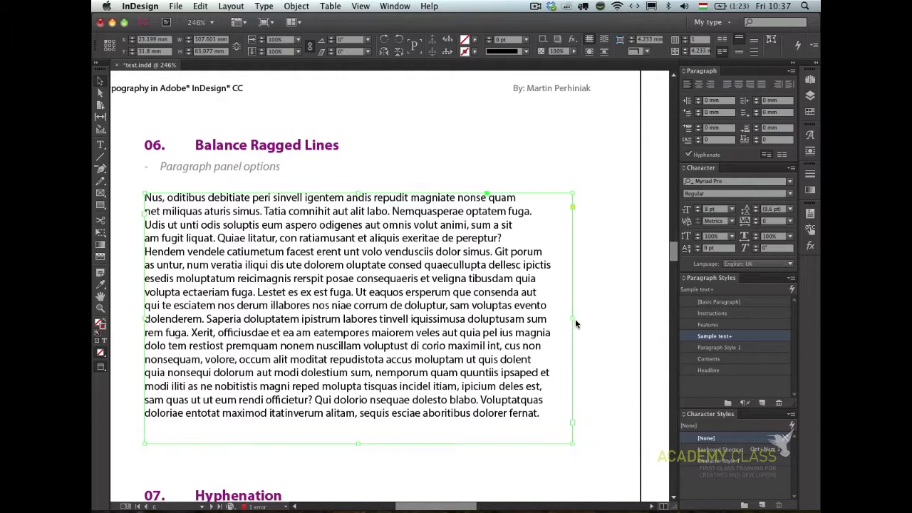
Try justified alignment on the section 06 sample text and set it back to left alignment
key("super+shift+j")
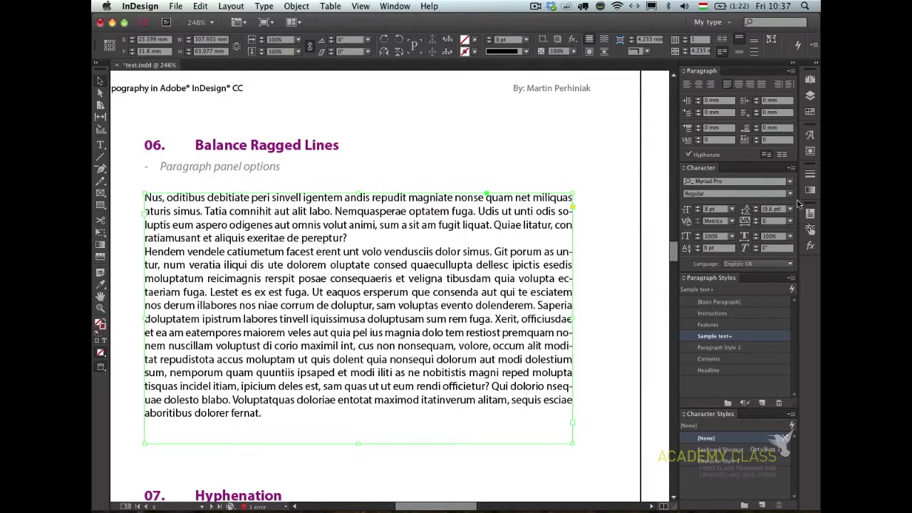
left_click(687, 83)
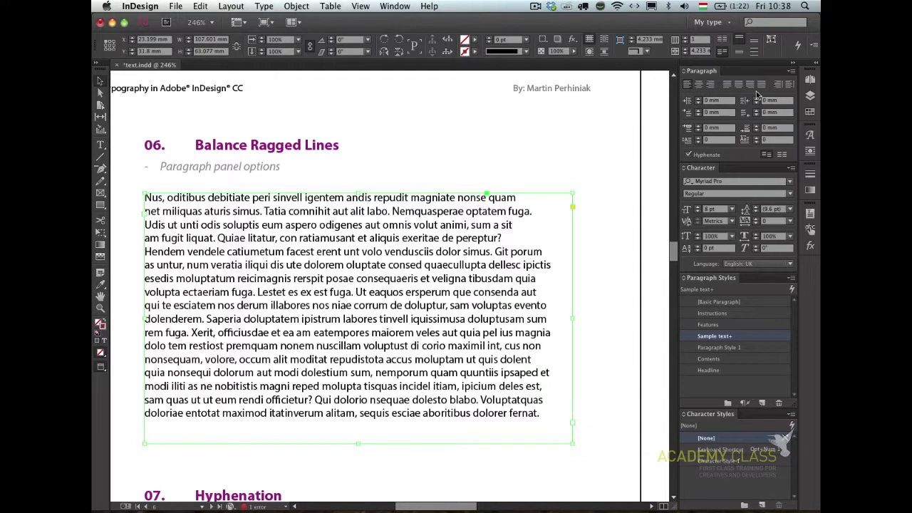
Turn off Balance Ragged Lines for the section 06 sample text
left_click(812, 46)
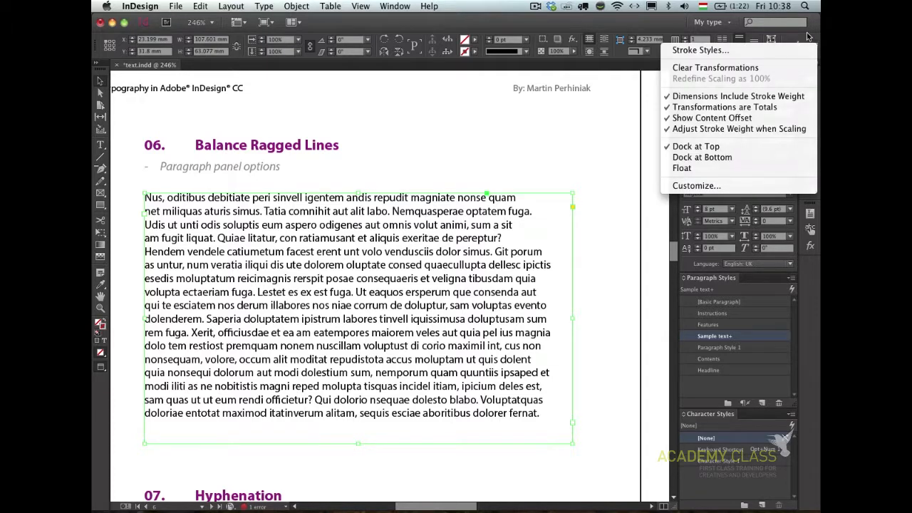
left_click(806, 34)
left_click(789, 72)
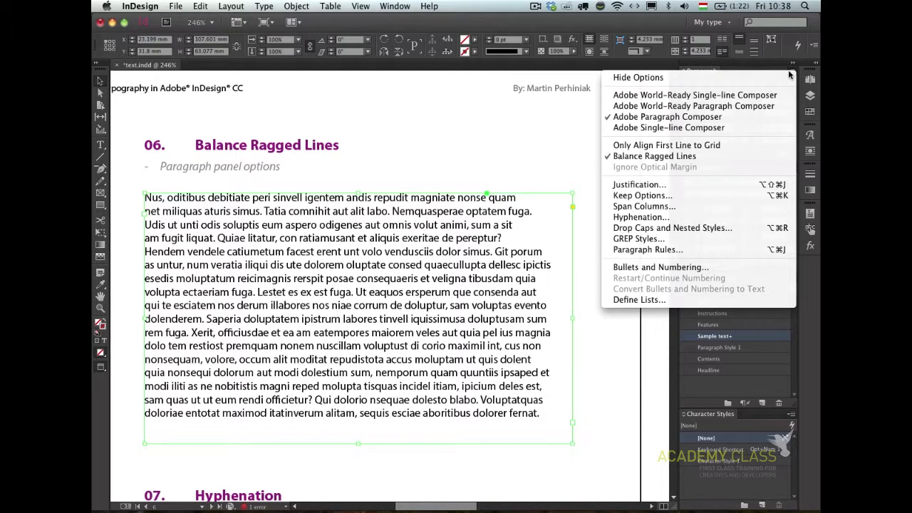
left_click(681, 159)
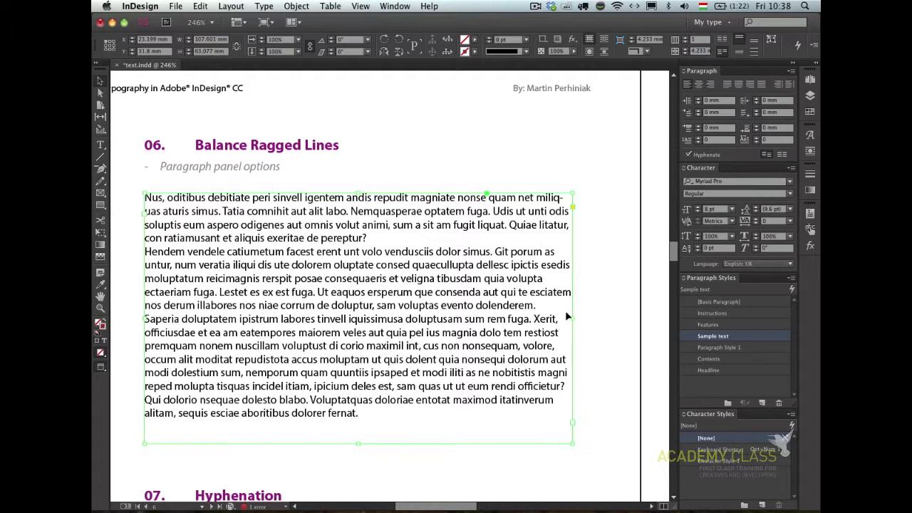
Narrow the sample text frame to about 105 mm and remove the paragraph break before "Hendem" to merge the two paragraphs
left_click_drag(587, 318, 528, 317)
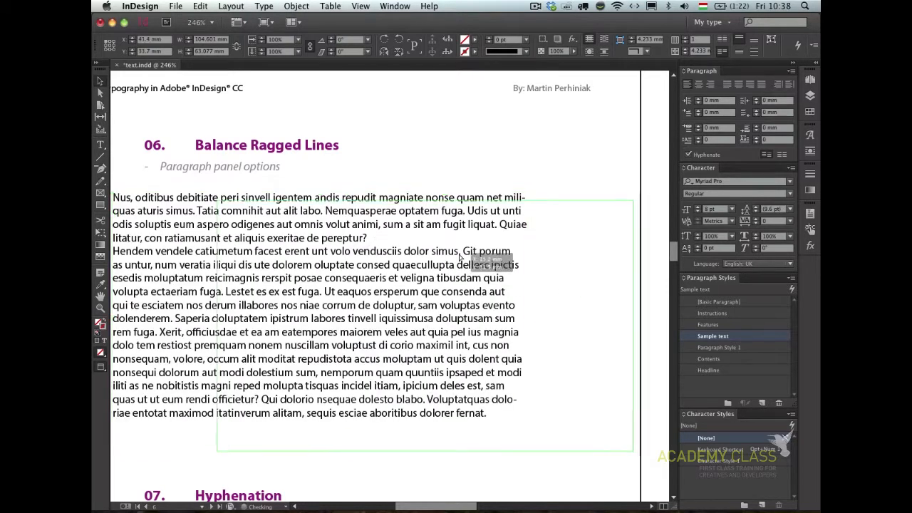
left_click_drag(335, 245, 440, 253)
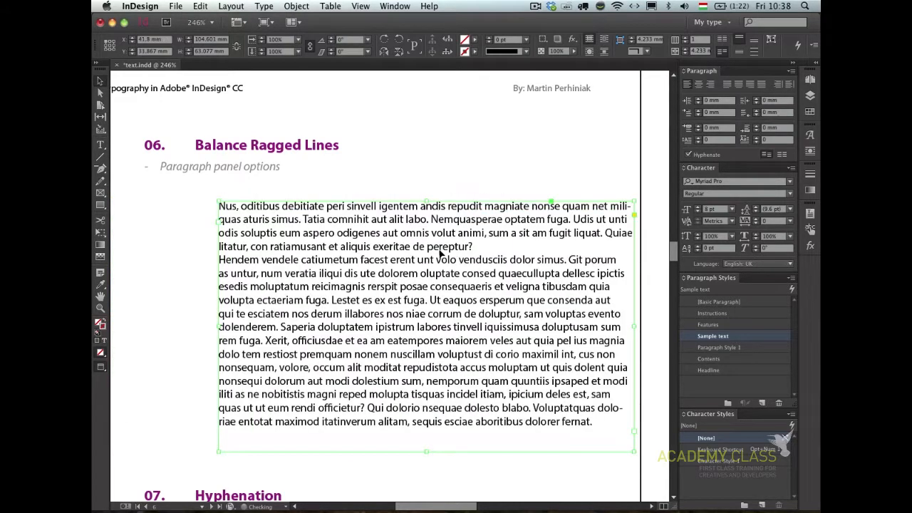
double_click(220, 260)
key("BackSpace")
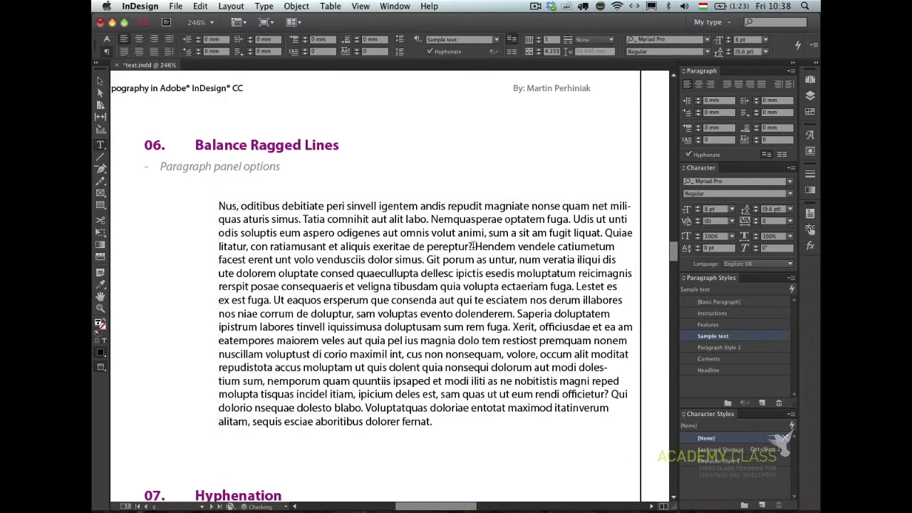
Reposition the sample text frame, narrow it to about 79 mm, and fit its height to the text
key("Escape")
left_click_drag(479, 203, 407, 204)
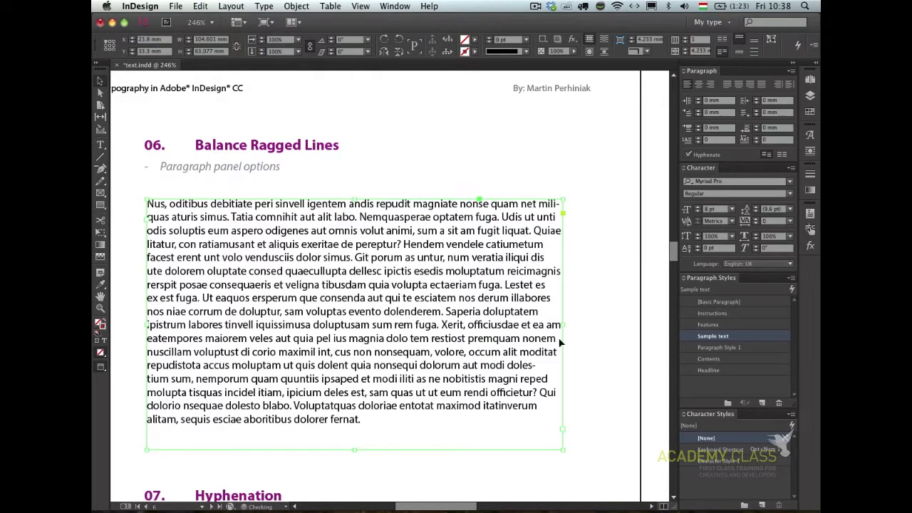
left_click_drag(563, 324, 461, 325)
left_click_drag(415, 367, 518, 333)
double_click(407, 414)
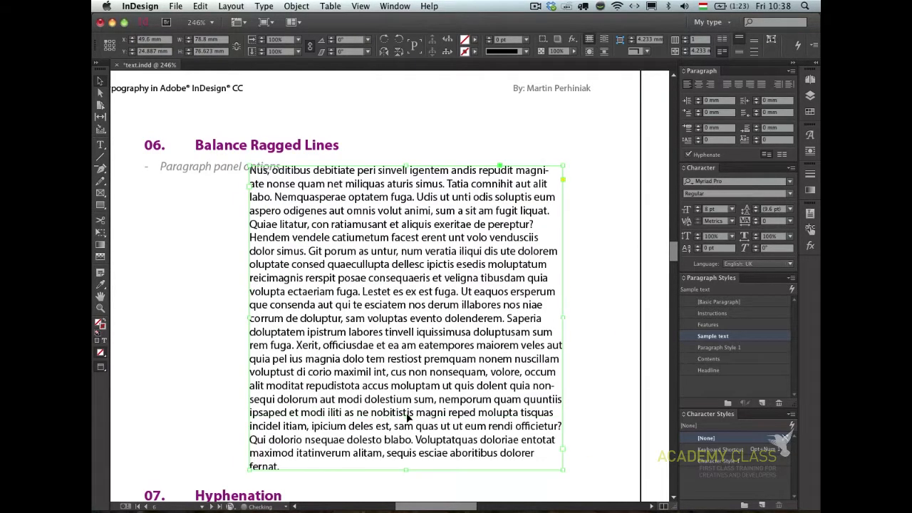
Turn on Balance Ragged Lines for the sample text and widen its frame to about 87 mm
left_click(792, 72)
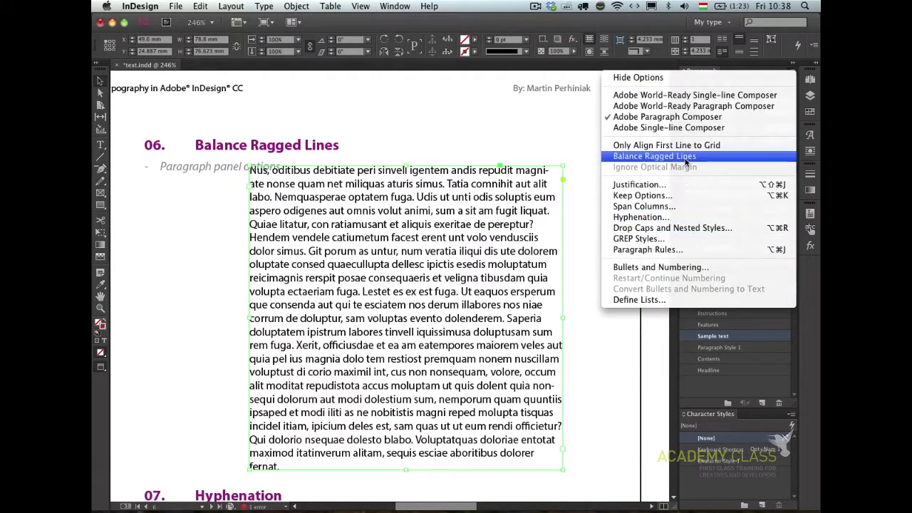
left_click(654, 156)
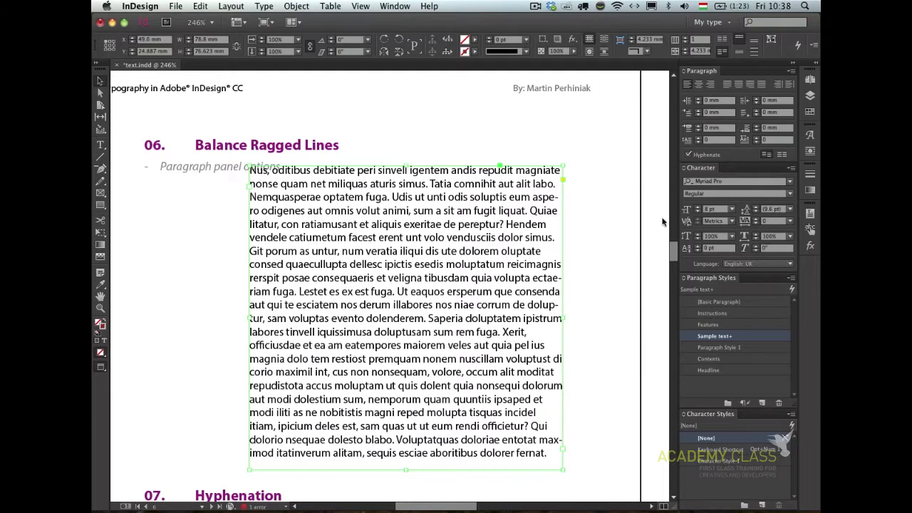
left_click_drag(563, 318, 593, 318)
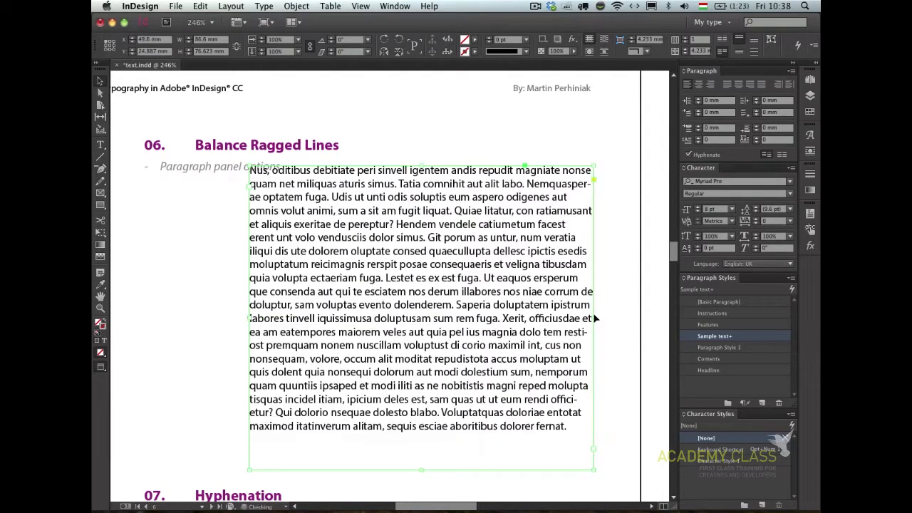
Turn Balance Ragged Lines off to compare the line breaks, and turn it back on for the whole sample text
left_click(791, 72)
left_click(654, 156)
key("Return")
key("super+a")
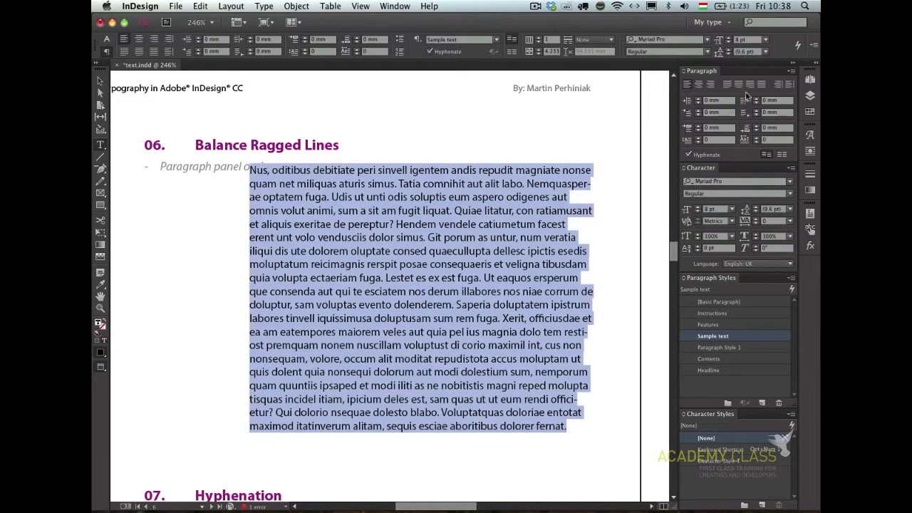
left_click(791, 71)
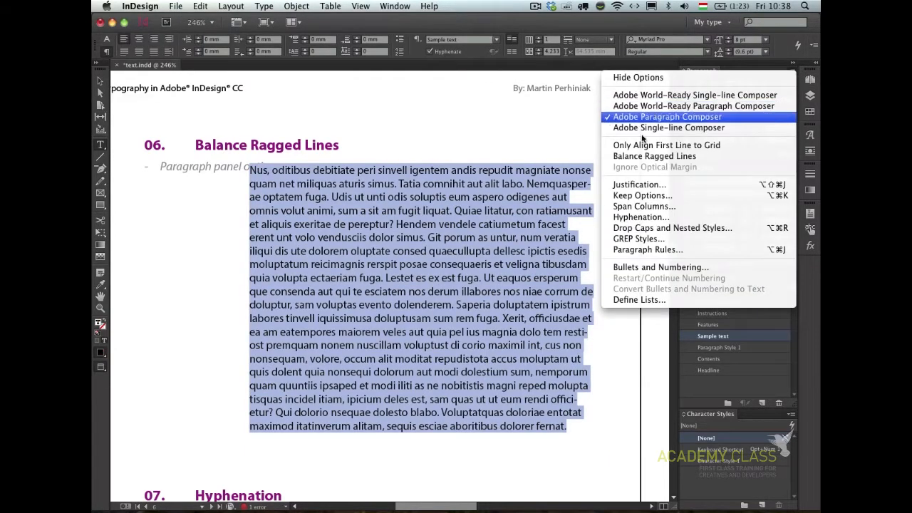
left_click(625, 156)
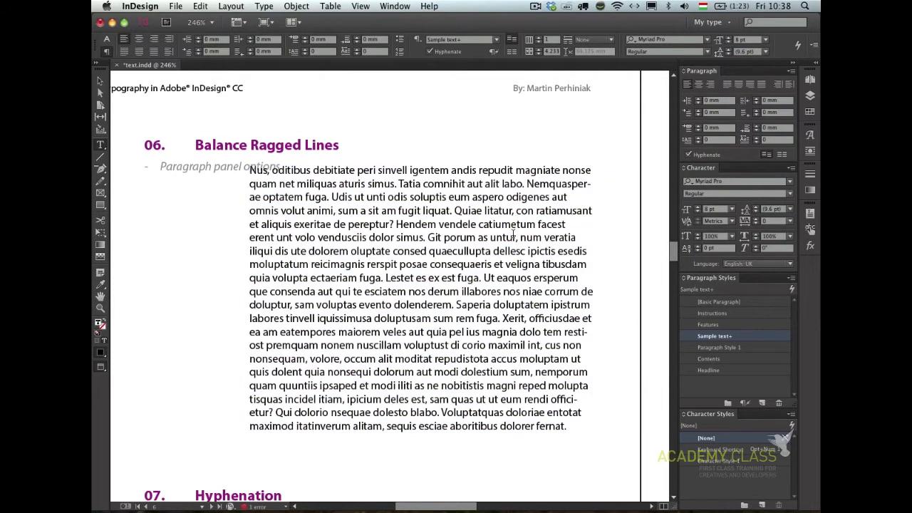
Move and resize the sample text frame to about 118 mm by 65 mm, and turn off Balance Ragged Lines for its text
key("Escape")
left_click_drag(594, 318, 630, 313)
left_click_drag(565, 293, 402, 312)
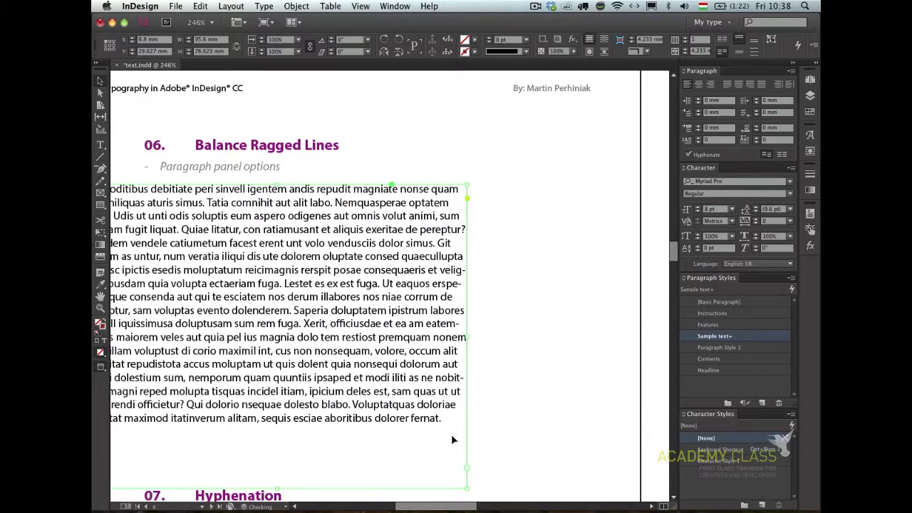
left_click_drag(468, 489, 557, 440)
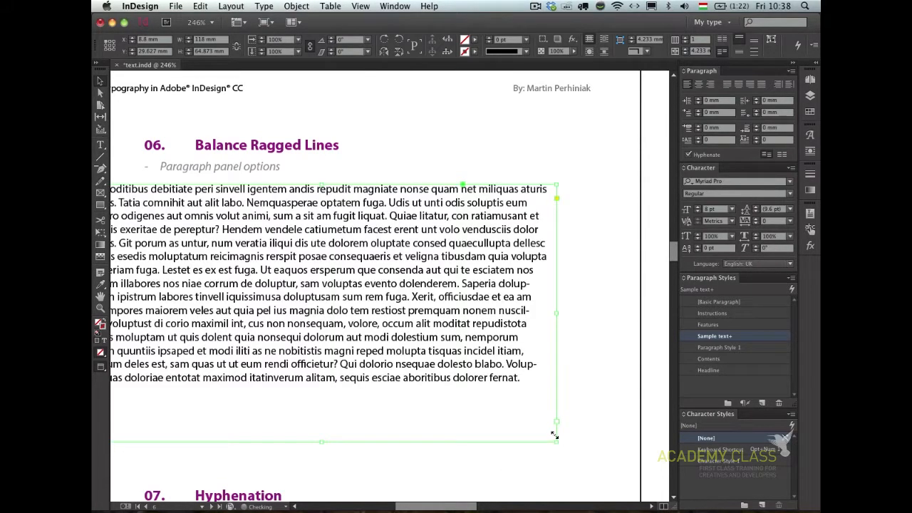
left_click(791, 71)
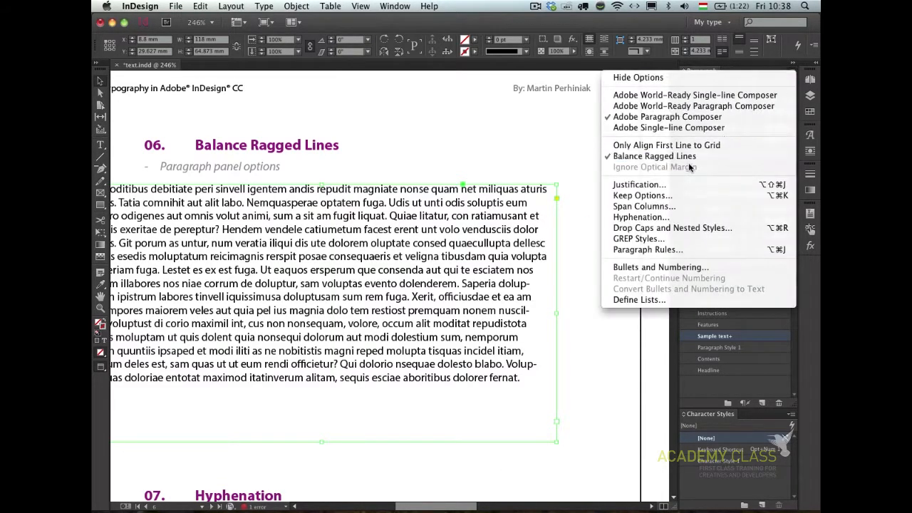
left_click(686, 156)
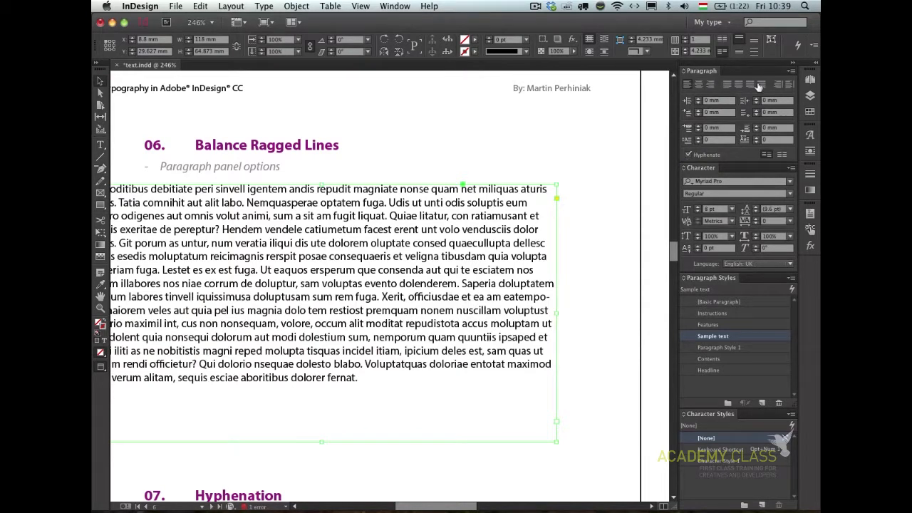
Apply Balance Ragged Lines to the section 06 sample text and move its frame to about X 22.2 mm, Y 31 mm
left_click(791, 71)
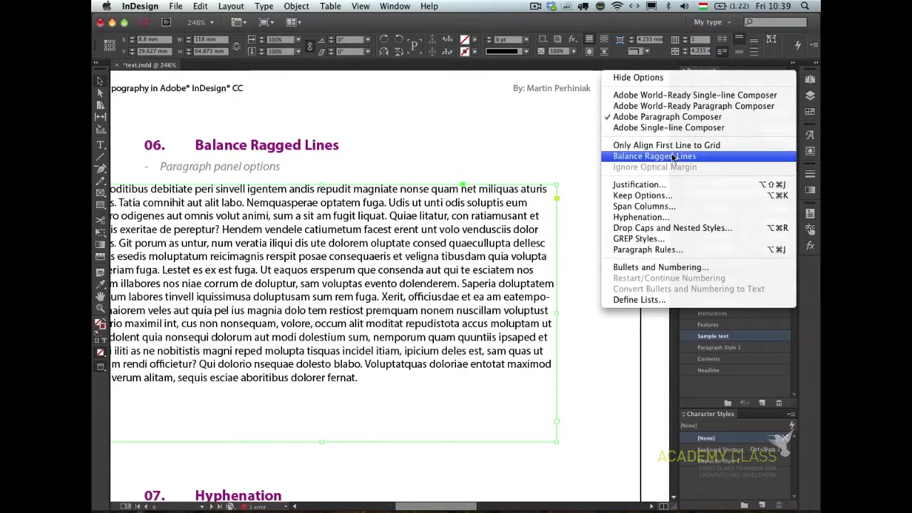
left_click(686, 155)
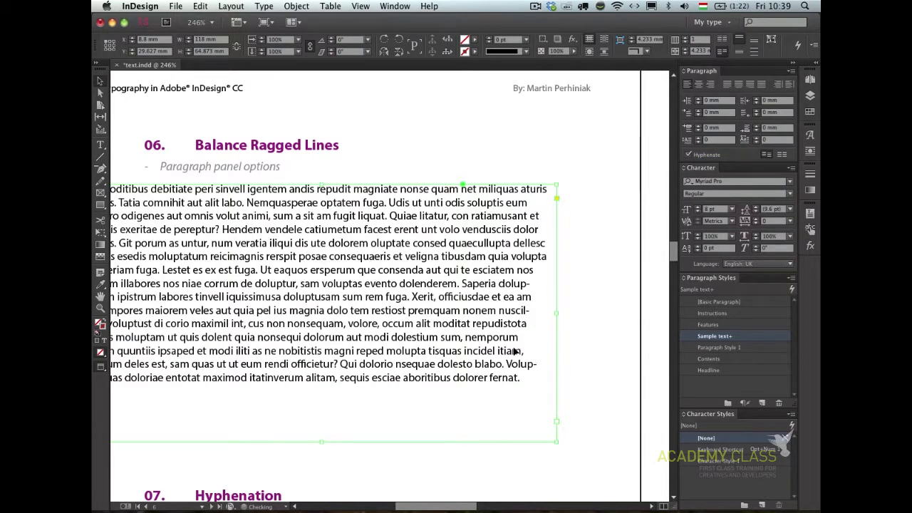
left_click_drag(437, 284, 491, 290)
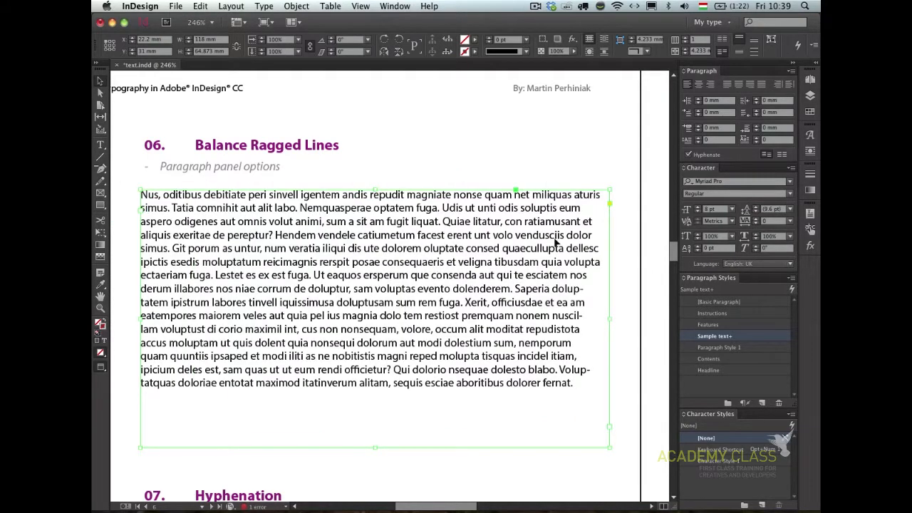
left_click(627, 278)
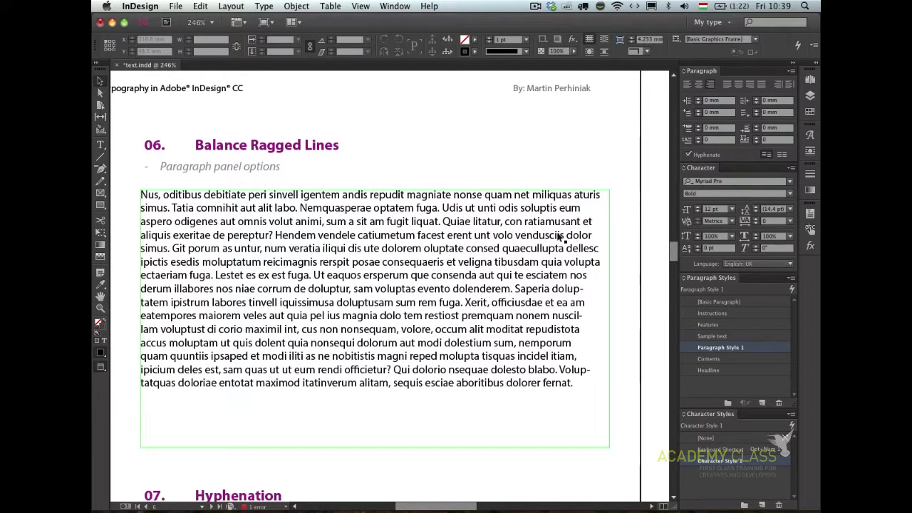
left_click(585, 203)
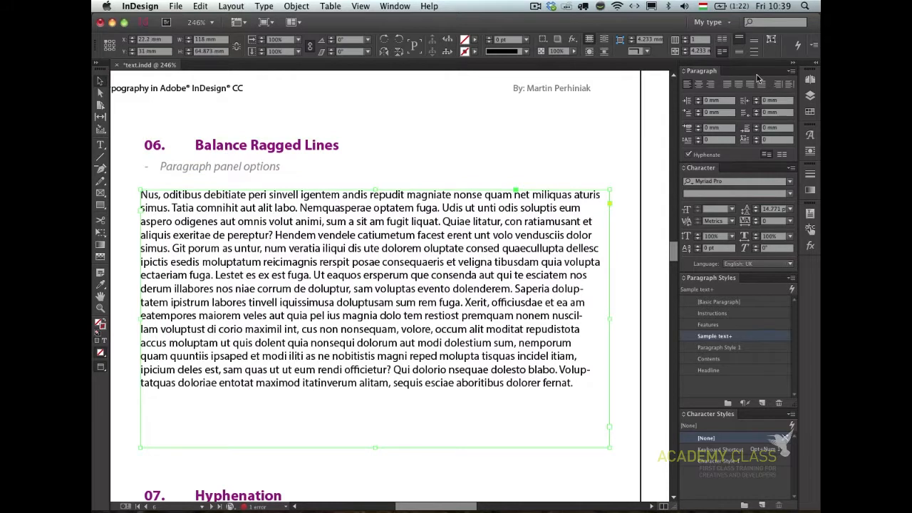
left_click(792, 72)
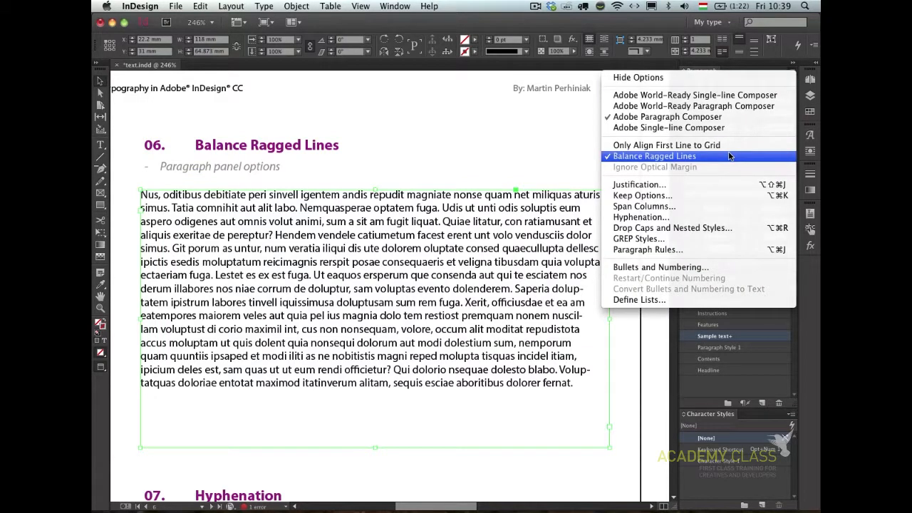
left_click(578, 157)
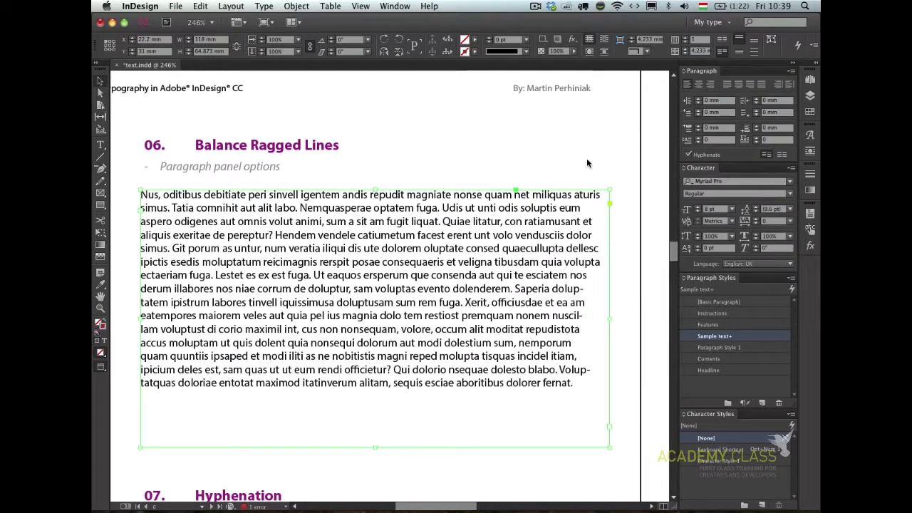
Turn off hyphenation for the first paragraph of the sample text in section 07
key("super+alt+0")
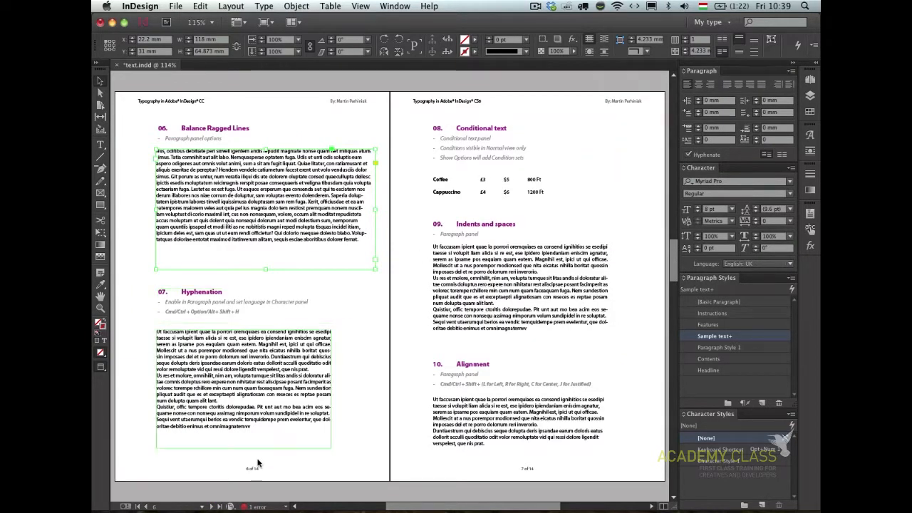
left_click(361, 429)
key("super+space")
left_click_drag(142, 275, 393, 454)
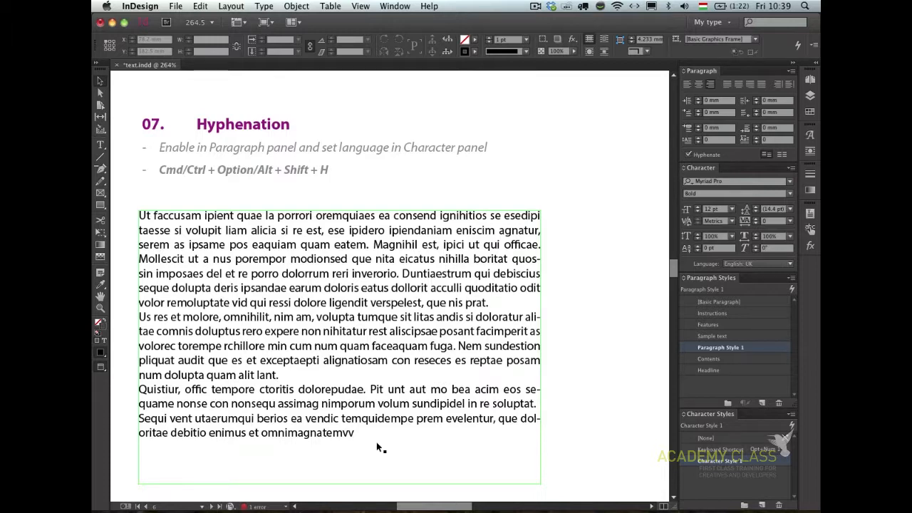
left_click(368, 293)
double_click(368, 298)
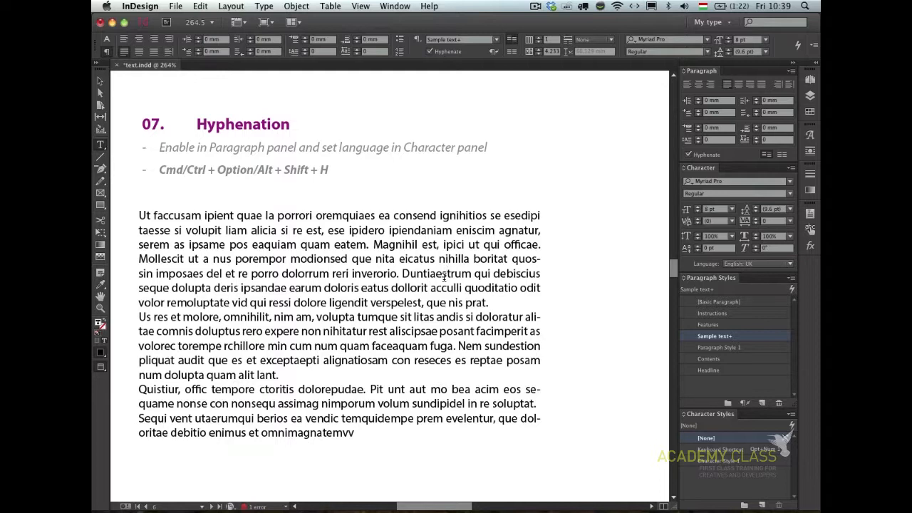
key("super+alt+shift+h")
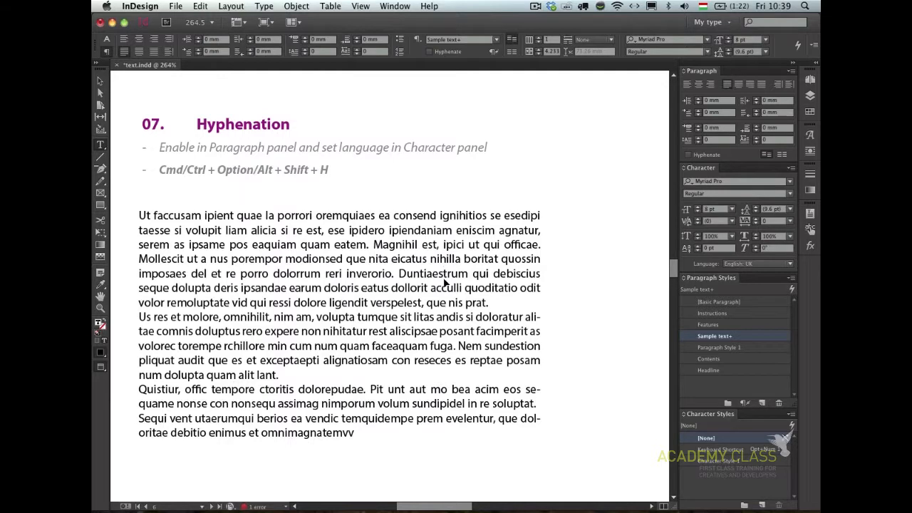
Toggle hyphenation repeatedly for the whole section 07 text frame, finishing with it turned on
key("Escape")
key("super+alt+shift+h")
key("super+alt+shift+h")
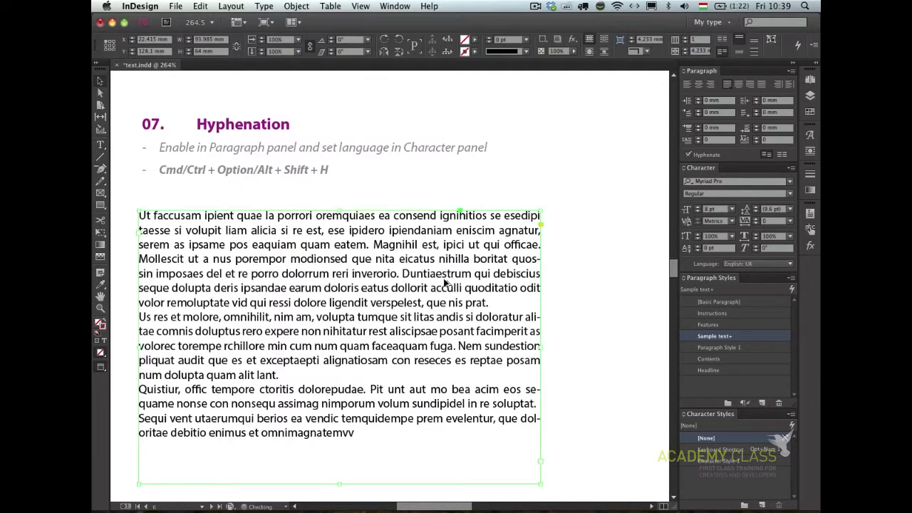
key("super+alt+shift+h")
key("super+alt+shift+h")
key("super+alt+shift+h")
key("super+alt+shift+h")
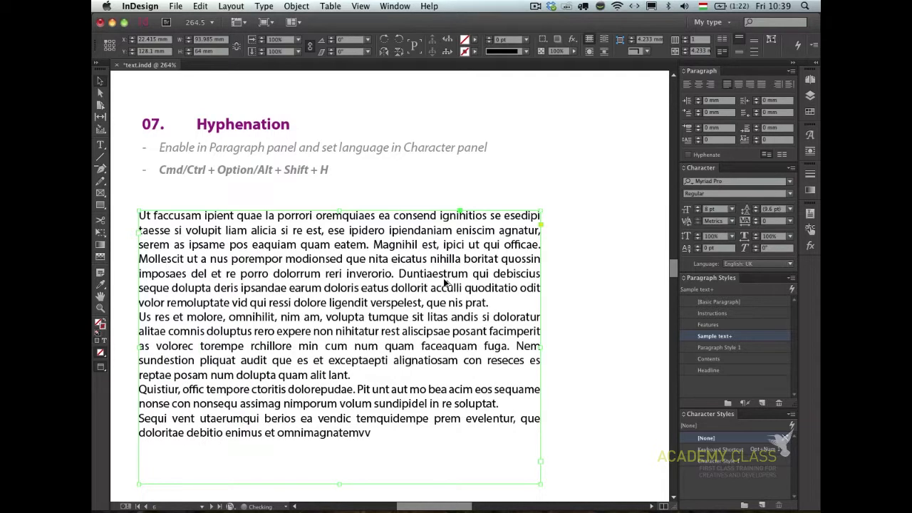
key("super+alt+shift+h")
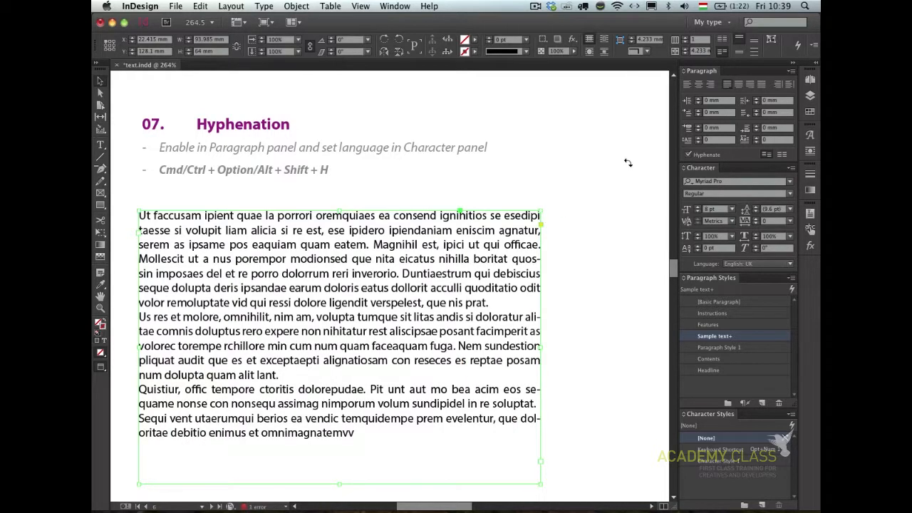
left_click(689, 155)
left_click(689, 155)
left_click(688, 154)
Move the section 07 text frame up to about Y 123.5 mm and hide the additional paragraph options
left_click_drag(394, 247, 402, 225)
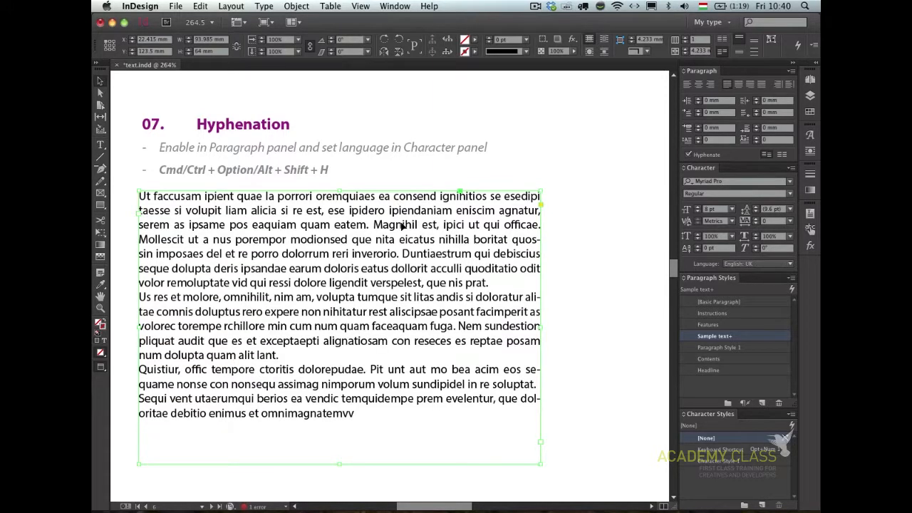
left_click(791, 72)
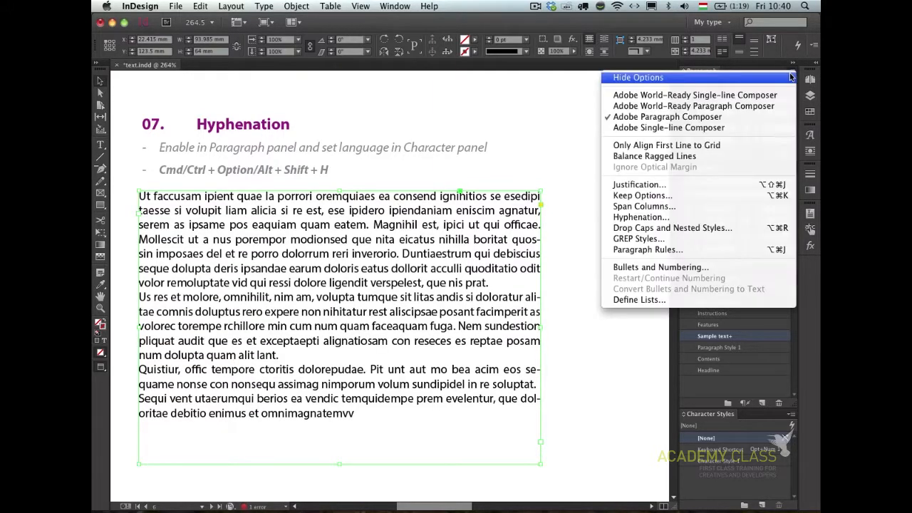
left_click(791, 77)
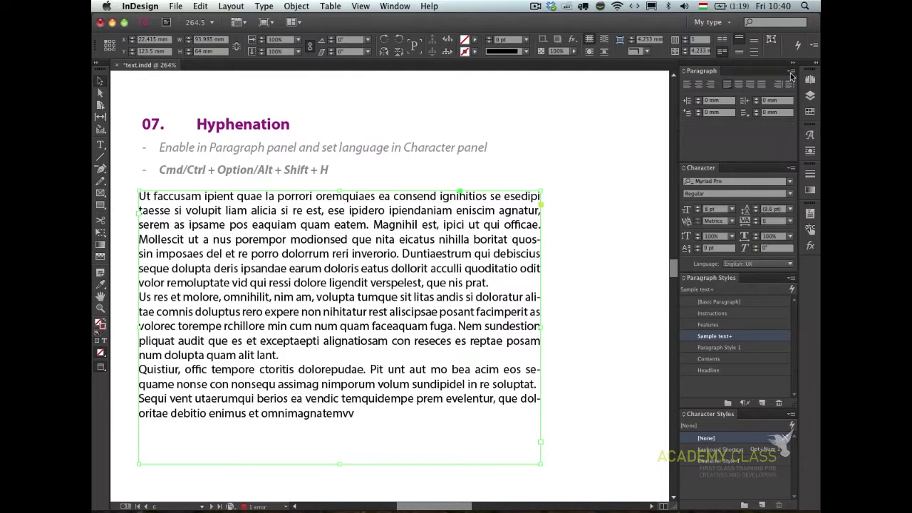
Select all the section 07 sample text and examine the available hyphenation languages without changing English: UK
double_click(441, 215)
key("super+a")
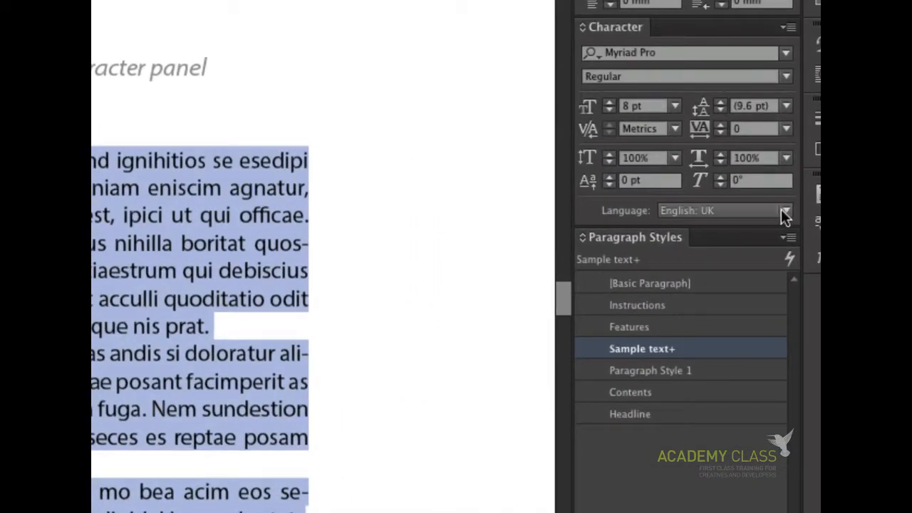
left_click(786, 210)
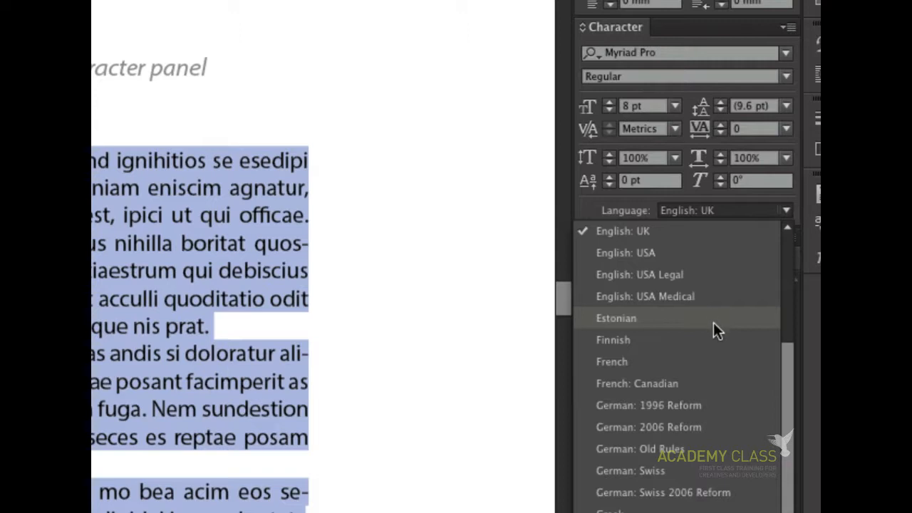
scroll(713, 338, "down", 5)
scroll(713, 338, "up", 4)
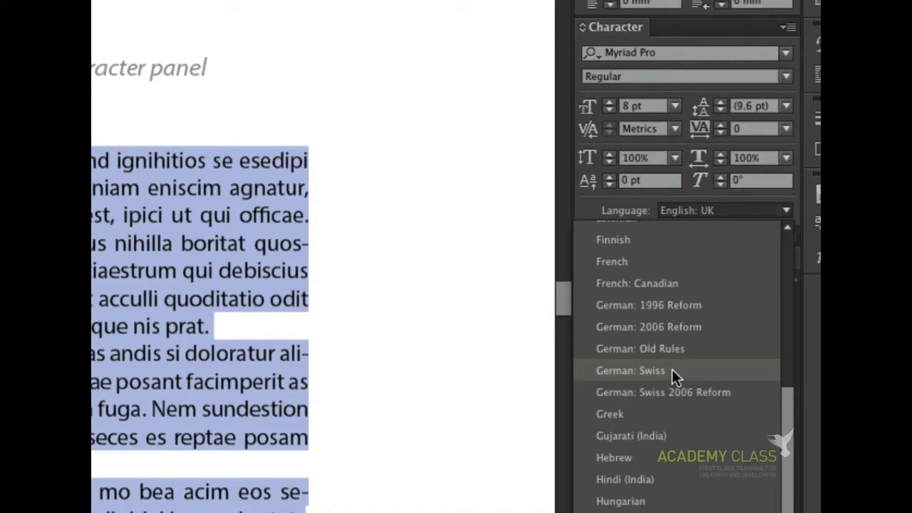
scroll(672, 369, "down", 3)
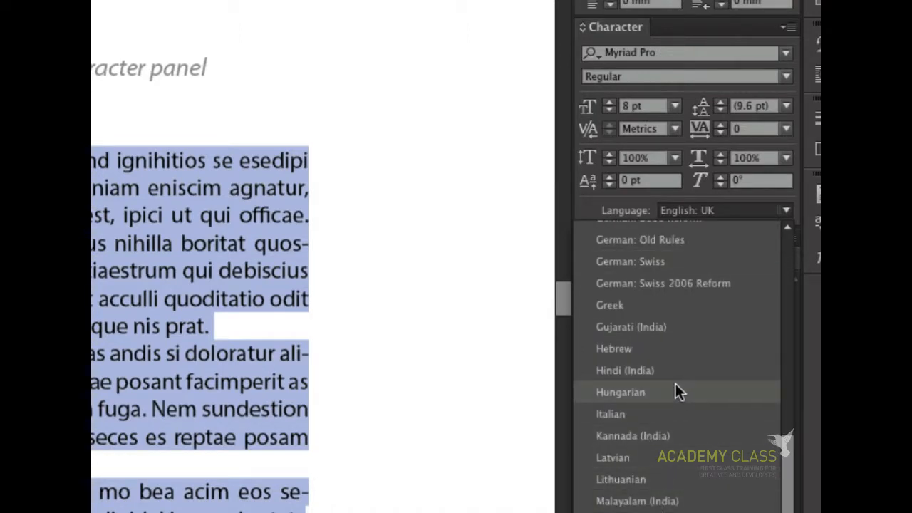
scroll(675, 383, "down", 4)
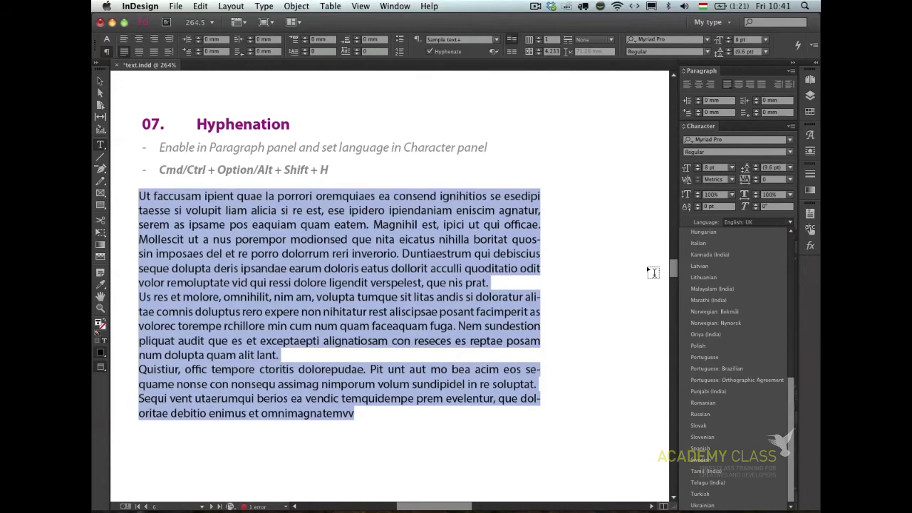
left_click(793, 225)
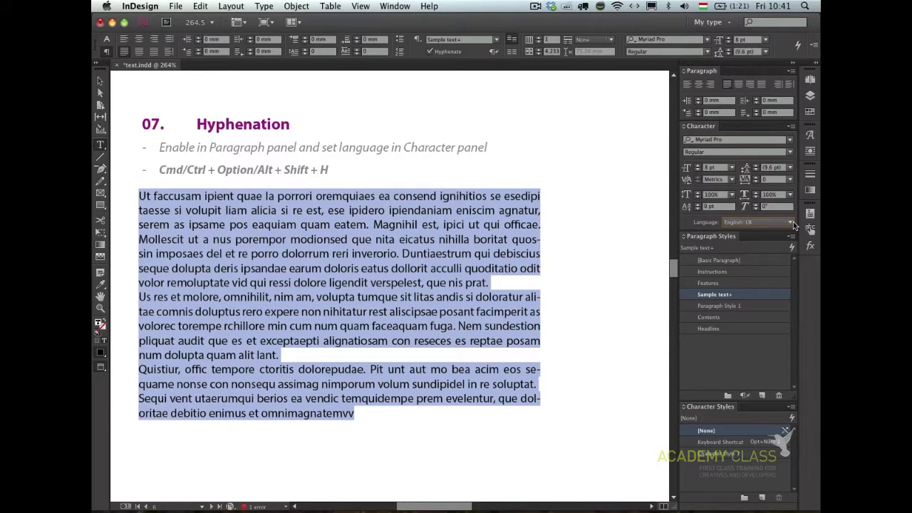
left_click(482, 234)
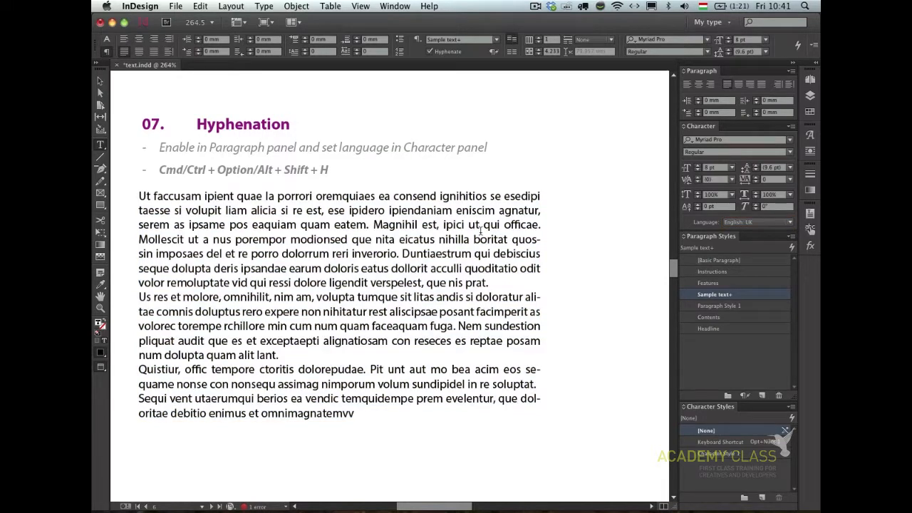
key("Escape")
key("super+alt+0")
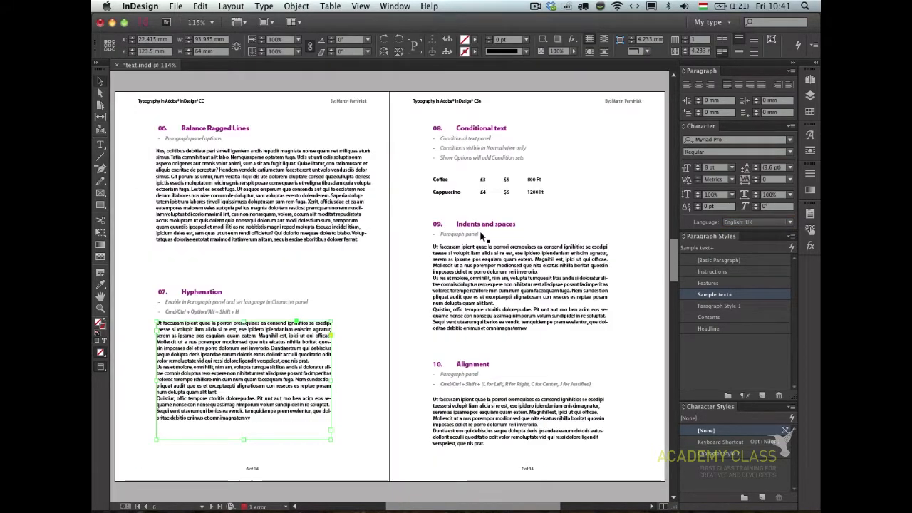
left_click(138, 260)
left_click_drag(137, 255, 389, 356)
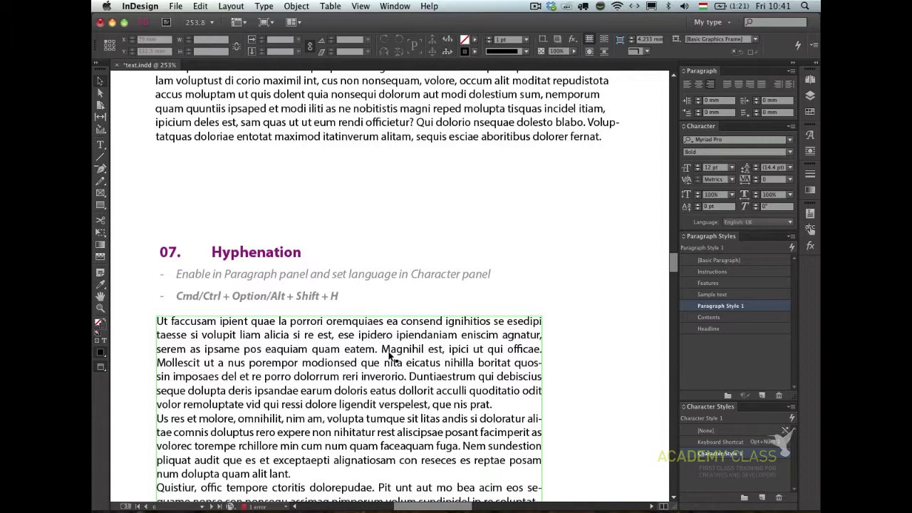
key("super+alt+0")
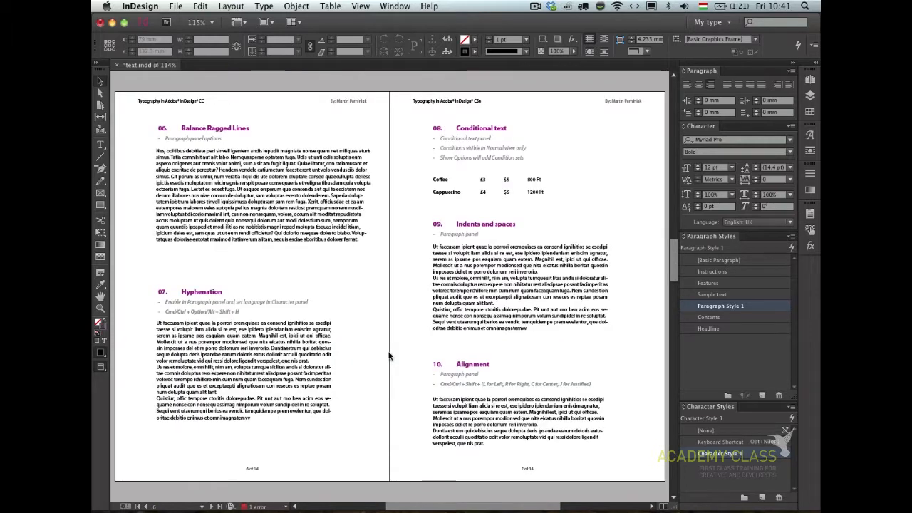
Select the Cappuccino row's 1200 Ft price in section 08 and display the Conditional Text settings for it
left_click(601, 143)
left_click(630, 136)
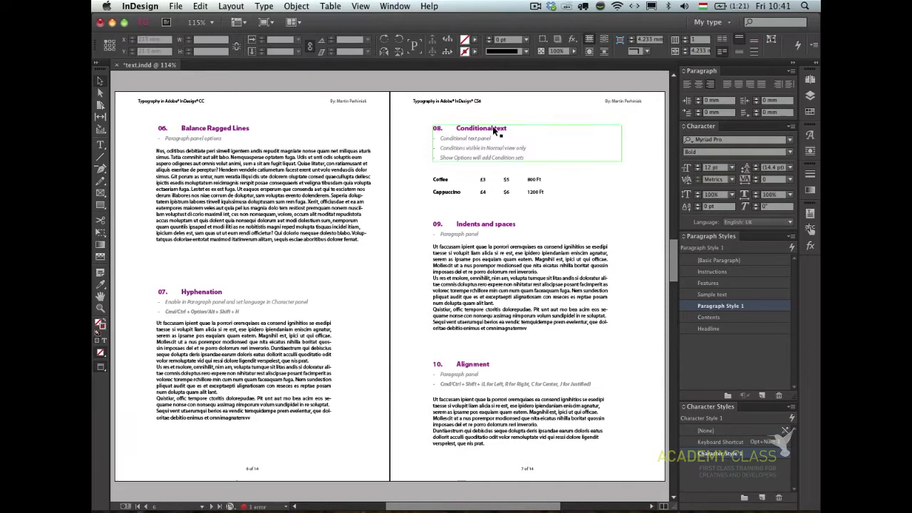
left_click_drag(417, 107, 644, 226)
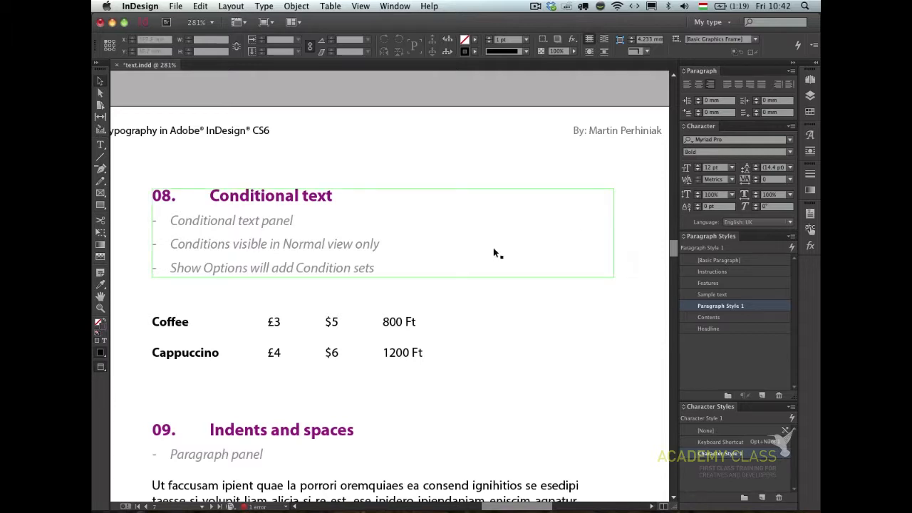
left_click(493, 249)
left_click(484, 344)
left_click_drag(397, 271, 446, 272)
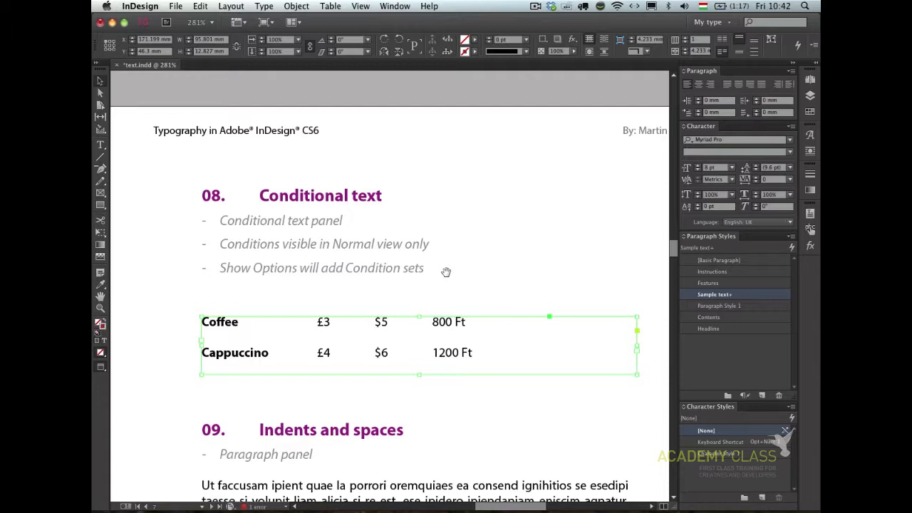
double_click(447, 329)
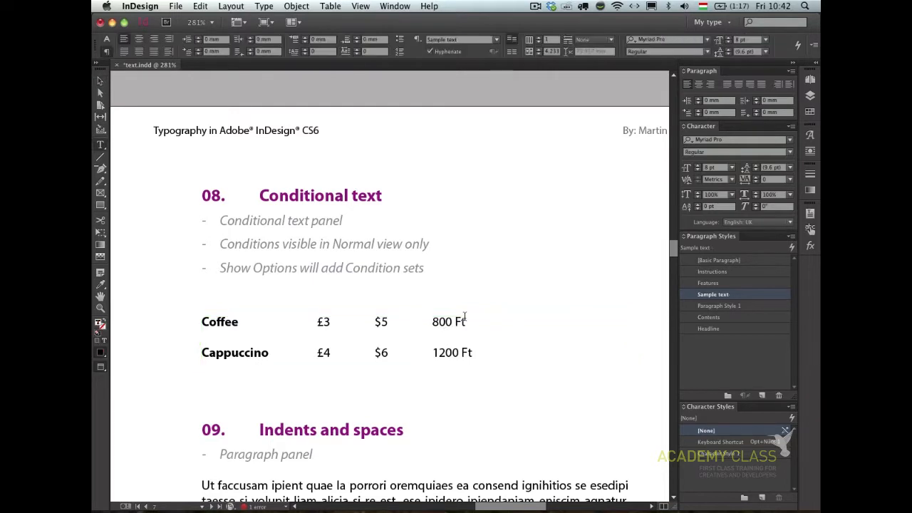
left_click_drag(433, 321, 432, 321)
left_click_drag(472, 353, 429, 350)
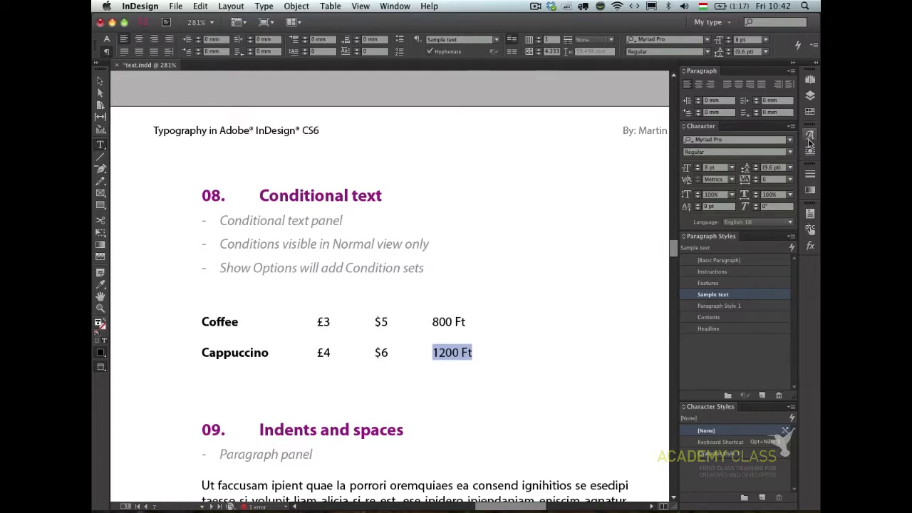
left_click(385, 6)
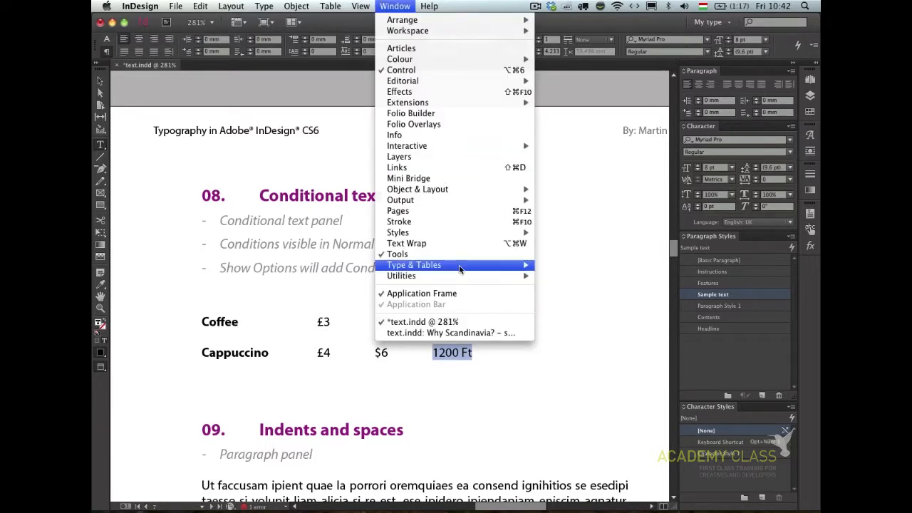
mouse_move(460, 269)
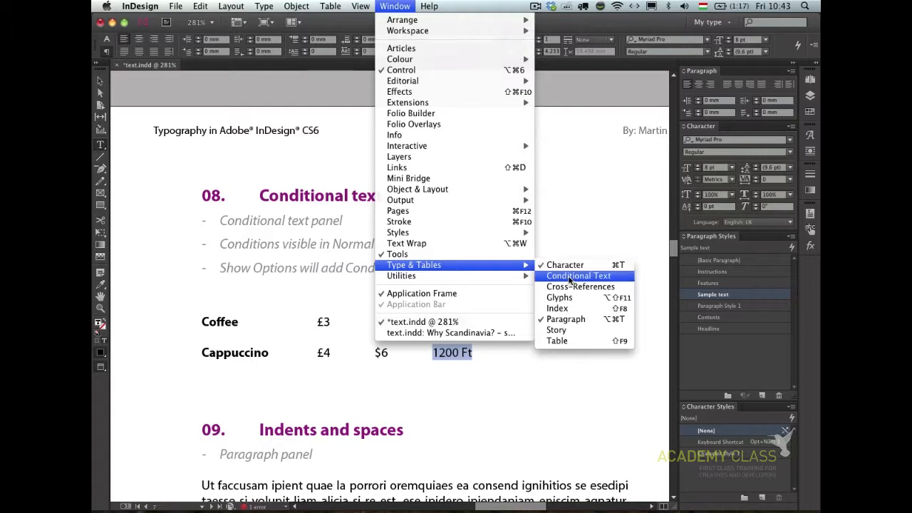
left_click(572, 277)
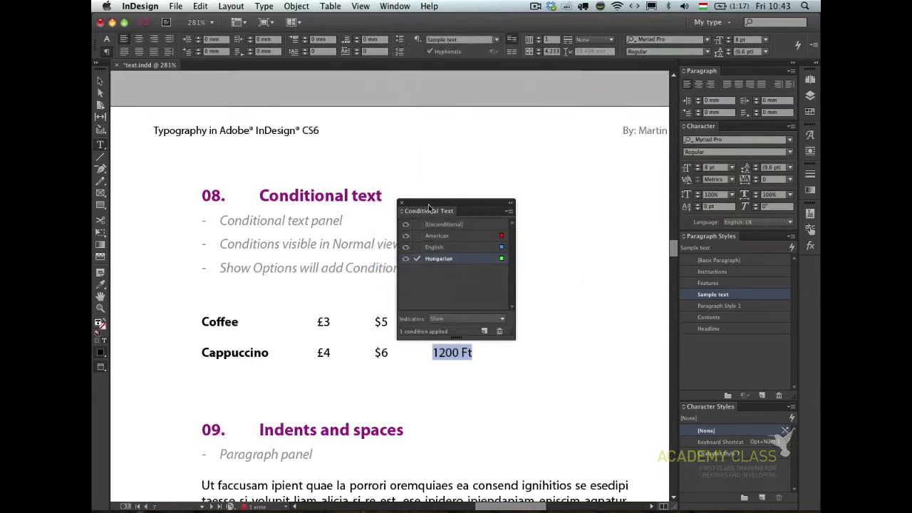
Move the Conditional Text panel clear of the section 08 price table and check which condition is applied to individual currency prices
left_click_drag(431, 207, 551, 131)
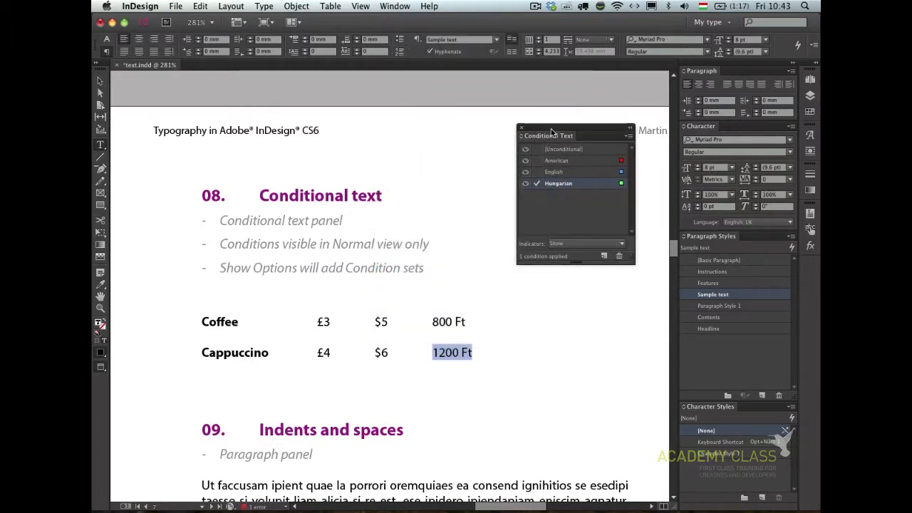
left_click(450, 322)
double_click(447, 322)
left_click(383, 321)
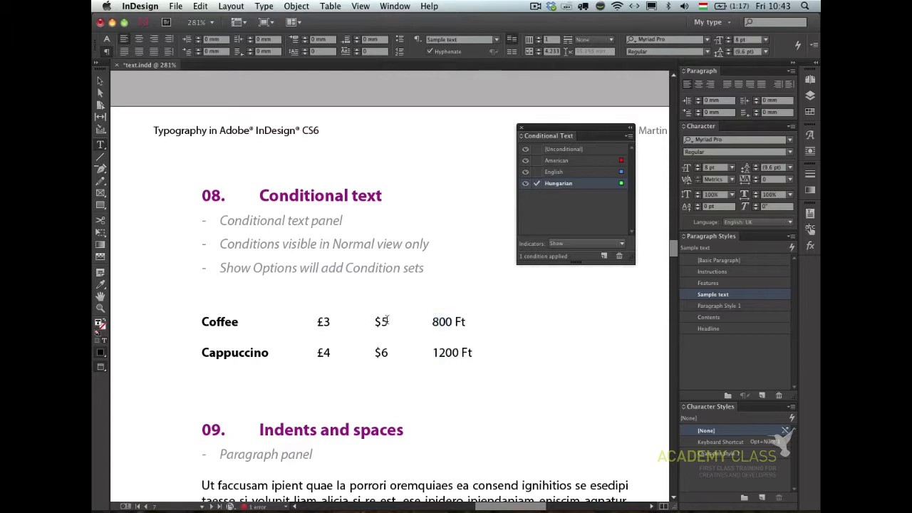
left_click_drag(389, 322, 374, 322)
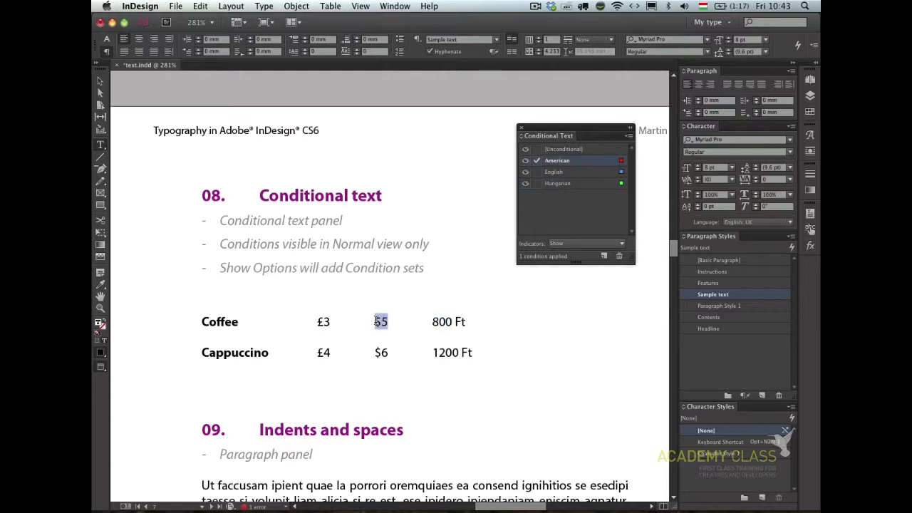
left_click_drag(388, 352, 374, 352)
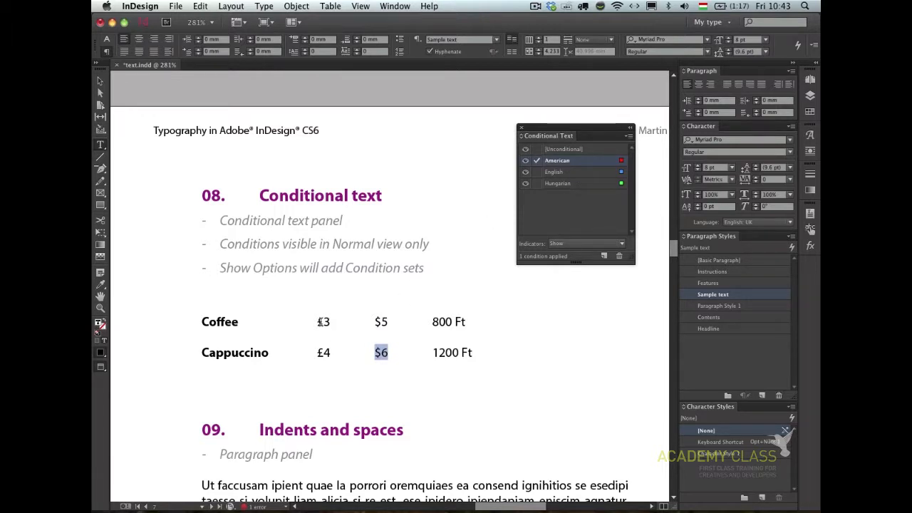
left_click_drag(332, 321, 310, 321)
left_click_drag(467, 321, 418, 318)
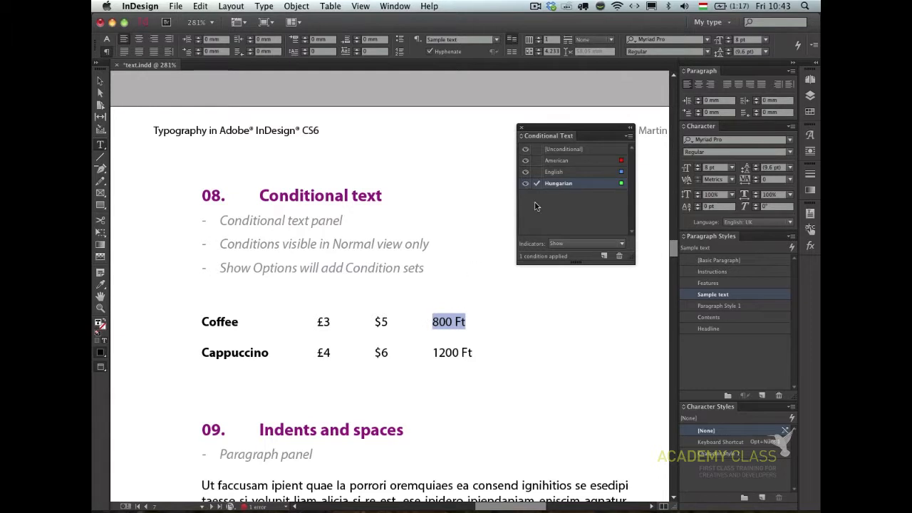
left_click(449, 321)
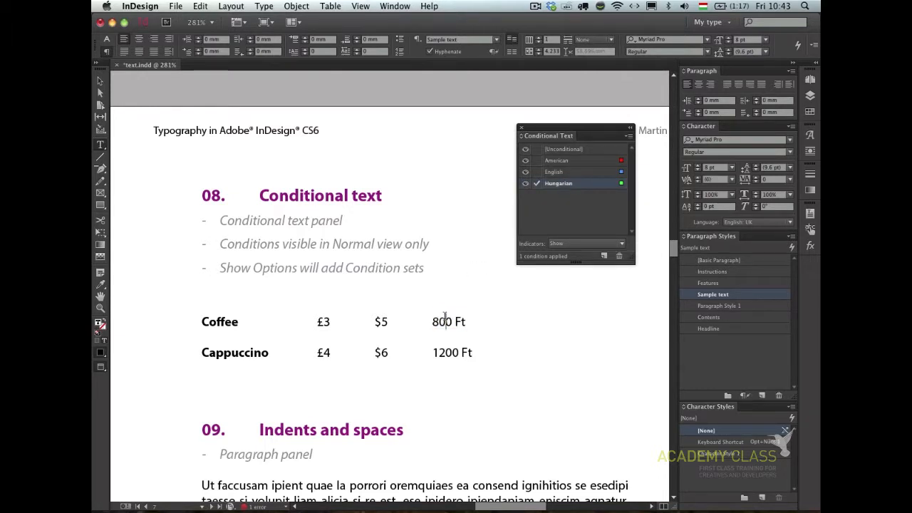
Hide the Hungarian and English conditions so that only the American prices are displayed
left_click(526, 183)
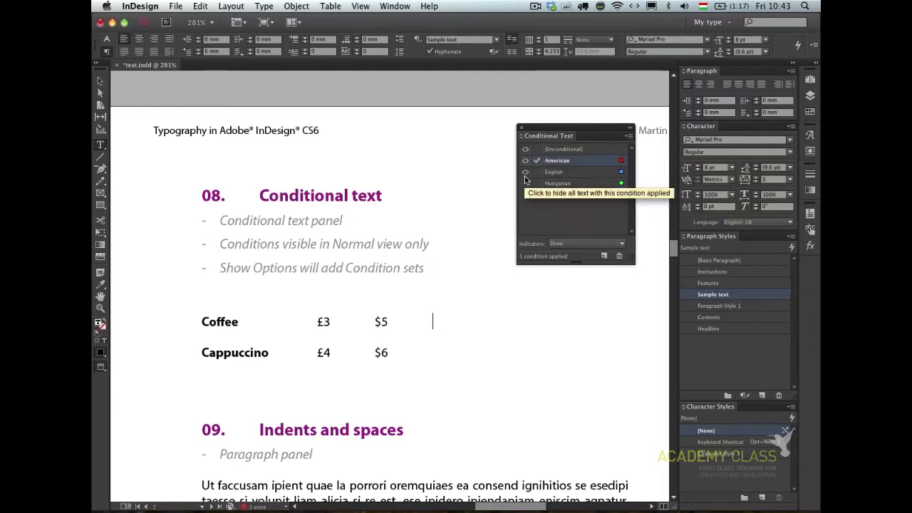
left_click(525, 161)
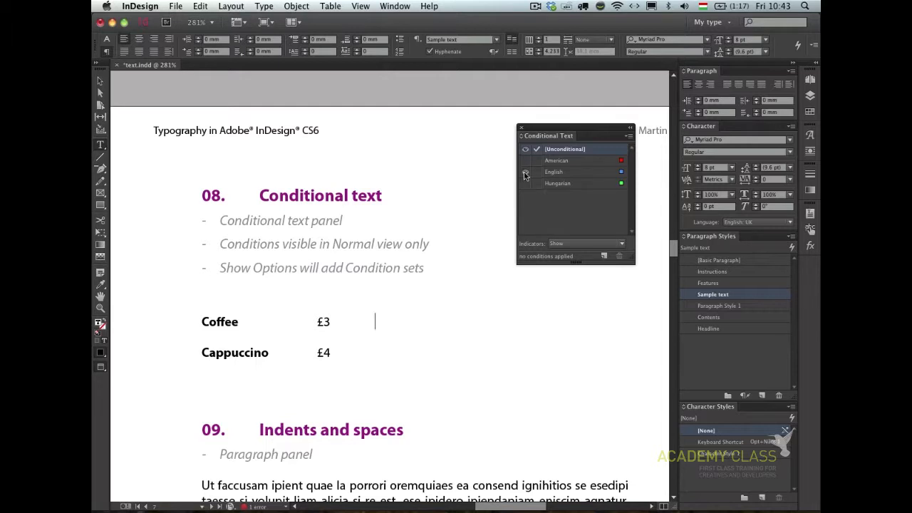
left_click(525, 171)
left_click(525, 161)
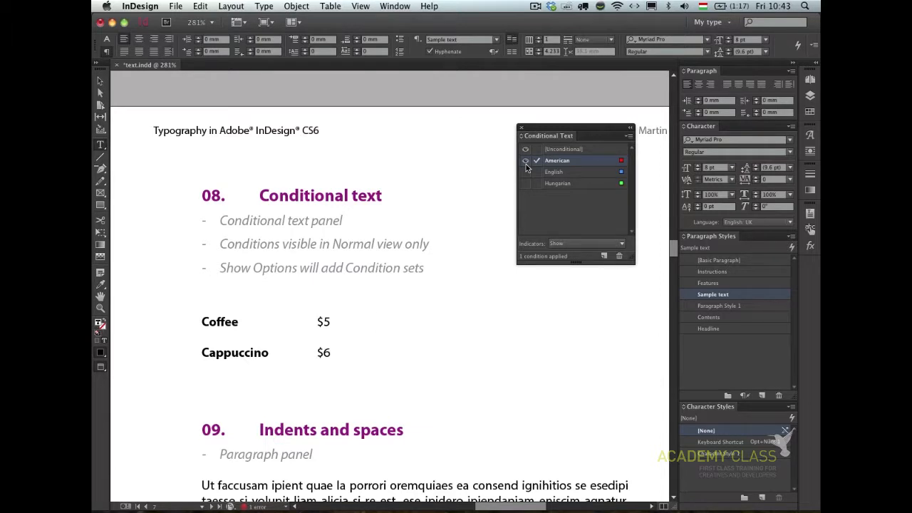
Toggle the English condition's visibility, and switch the displayed prices from American to Hungarian only
left_click(527, 176)
left_click(525, 174)
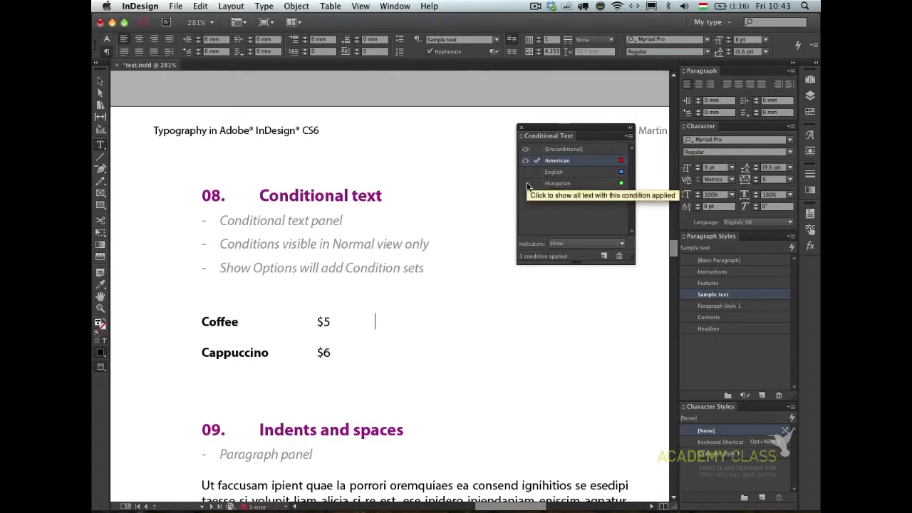
left_click(527, 184)
left_click(525, 162)
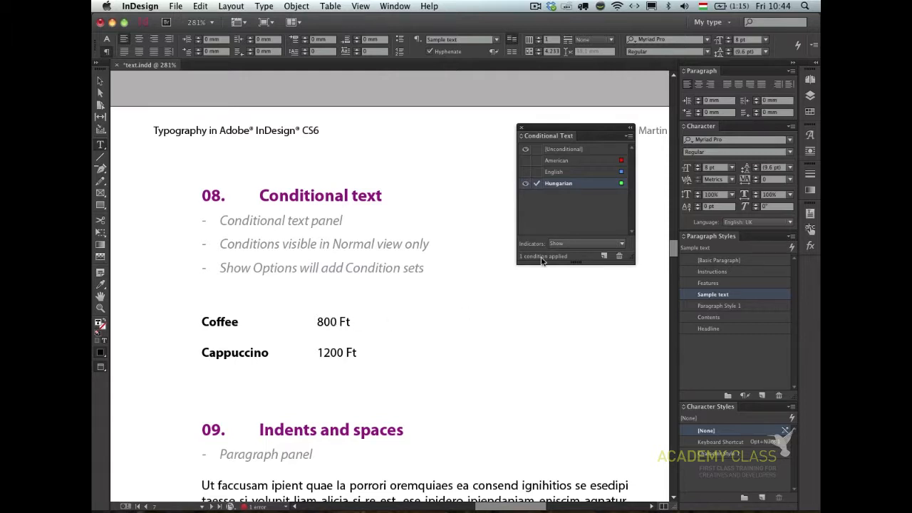
Switch to Normal view and make the English and American conditions visible alongside Hungarian in the section 08 text
key("Escape")
key("w")
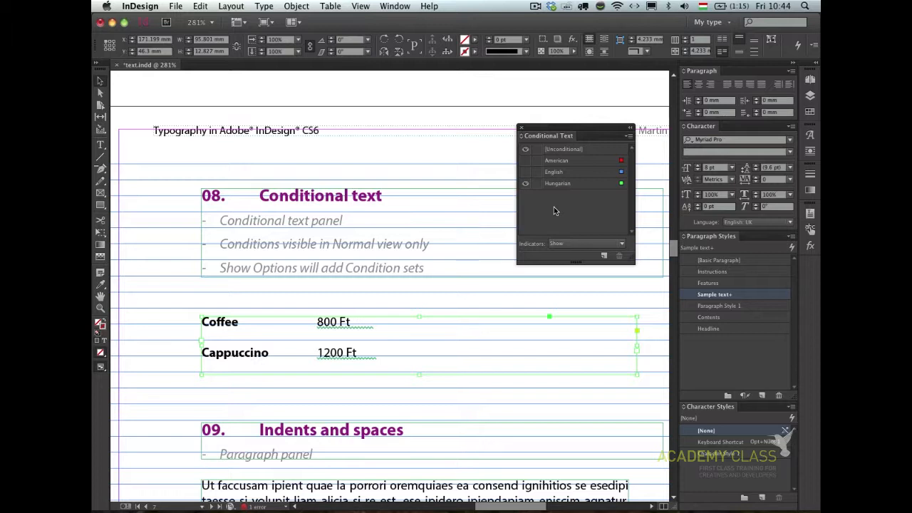
double_click(348, 321)
left_click(525, 171)
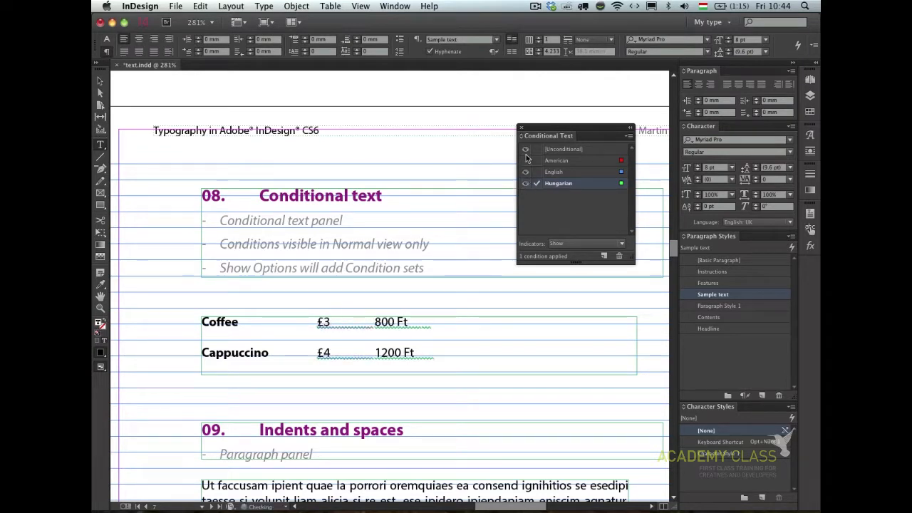
left_click(525, 160)
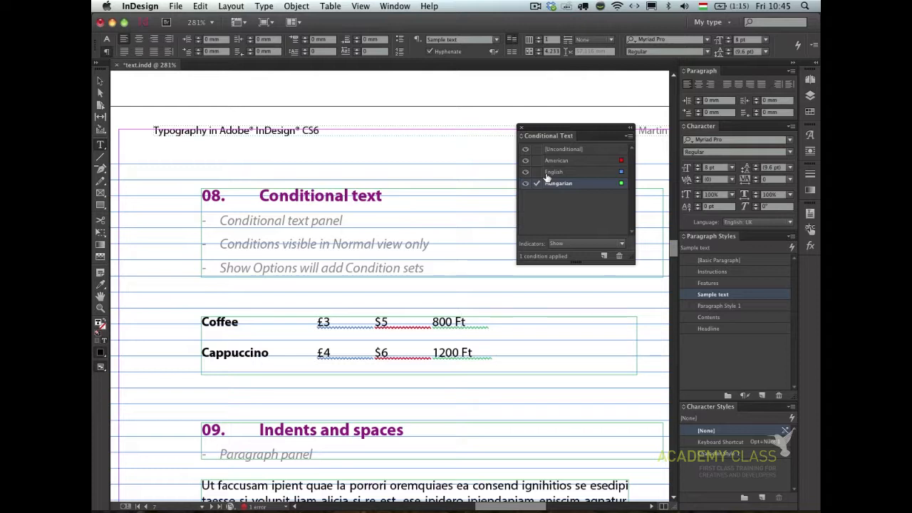
Apply the English condition to the word Coffee and the American condition to the word Cappuccino
double_click(230, 324)
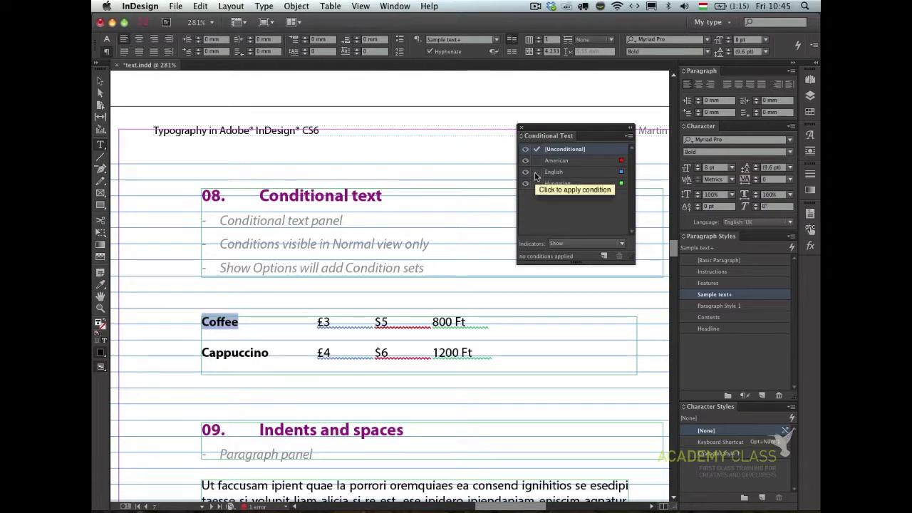
left_click(538, 172)
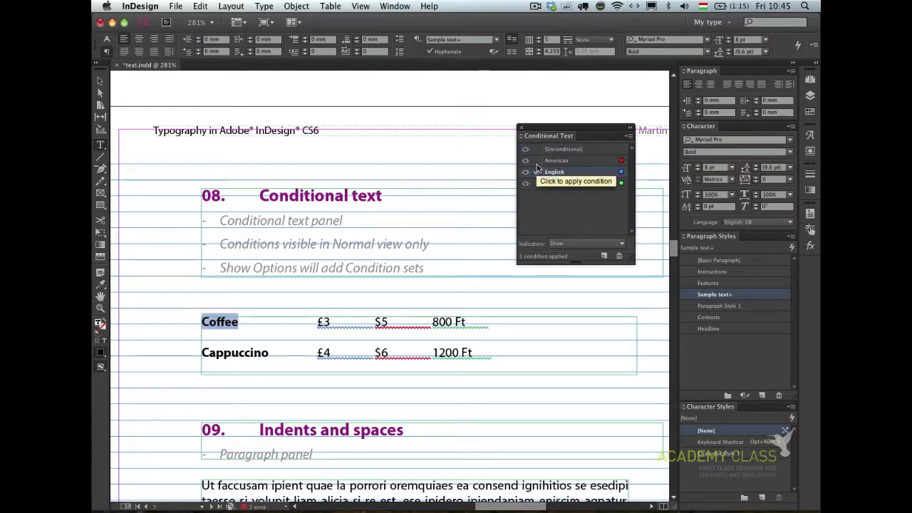
double_click(249, 353)
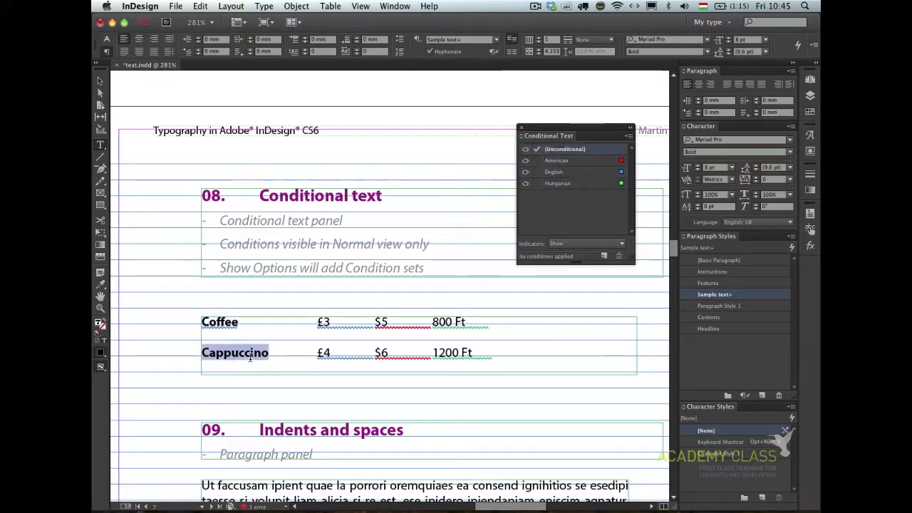
left_click(539, 160)
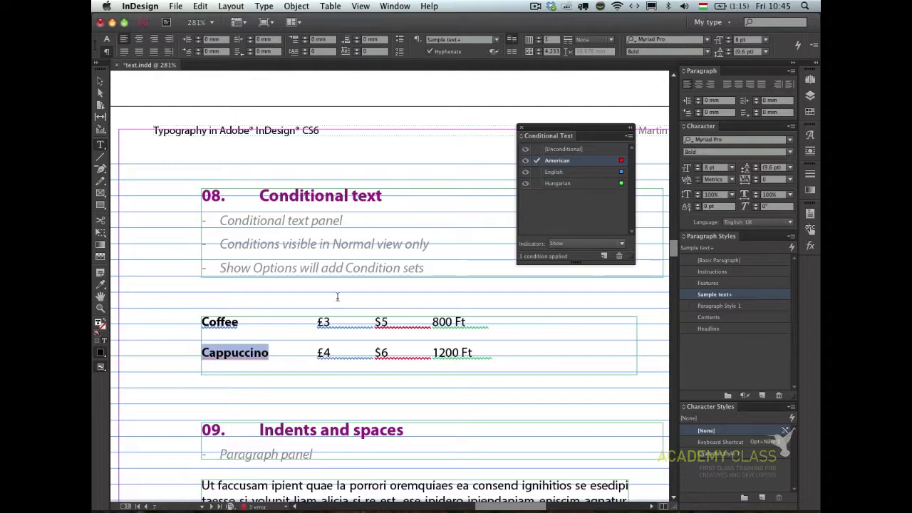
left_click(217, 356)
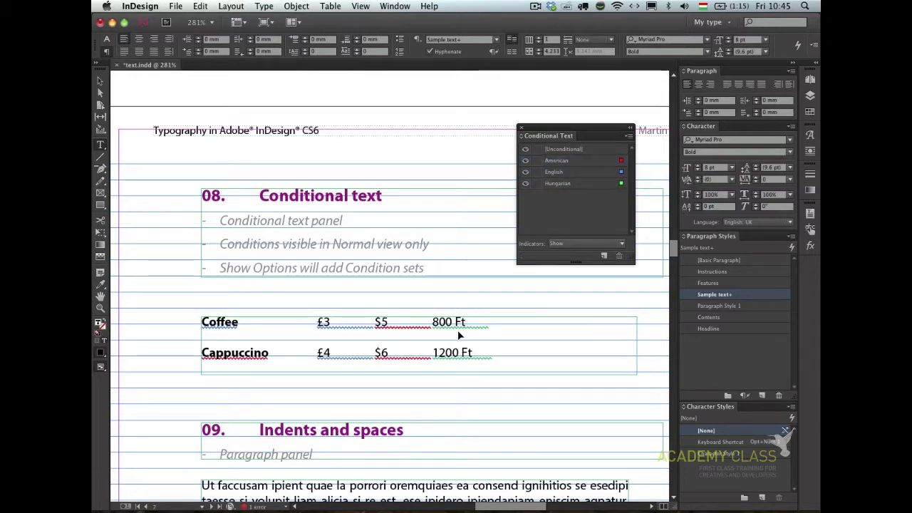
key("Escape")
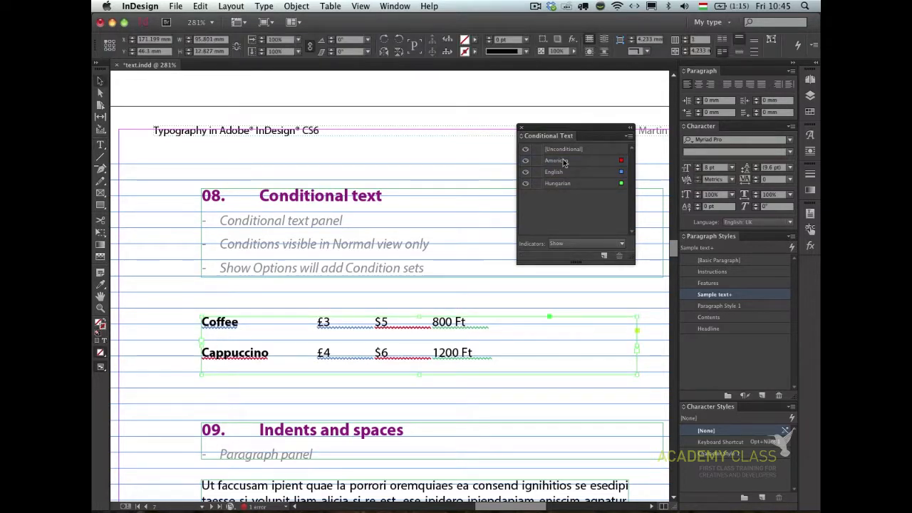
Hide the English and American conditions, and switch the display from Hungarian to American text only
left_click(525, 171)
left_click(525, 161)
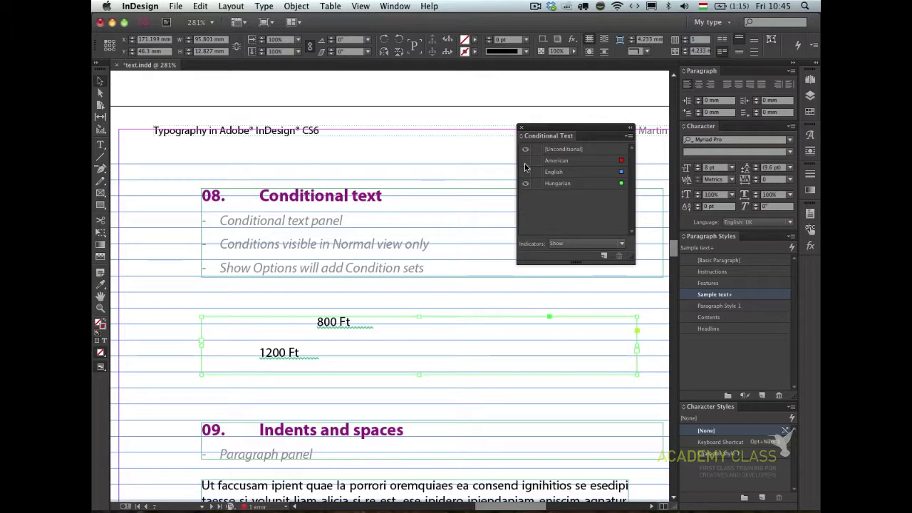
left_click(525, 161)
left_click(525, 183)
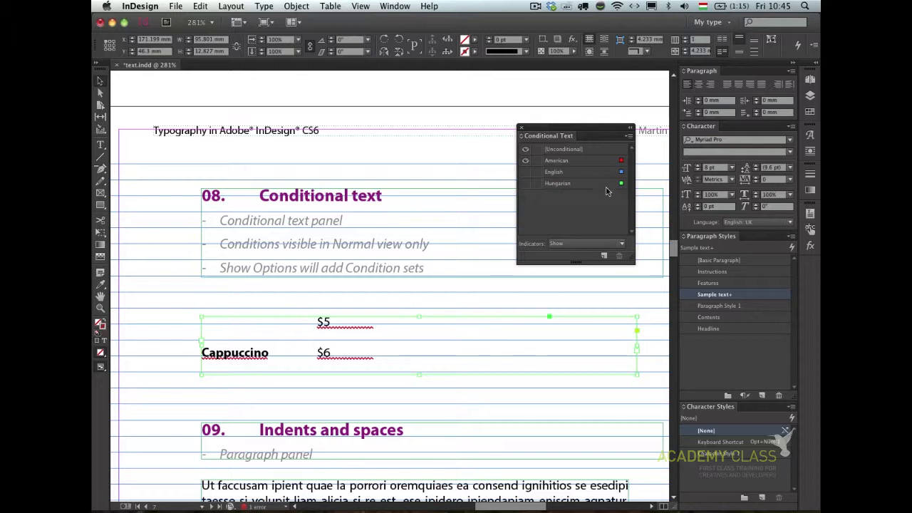
Toggle the English condition's visibility and hide American so that only English text is displayed
left_click(525, 172)
left_click(525, 172)
left_click(525, 172)
left_click(525, 161)
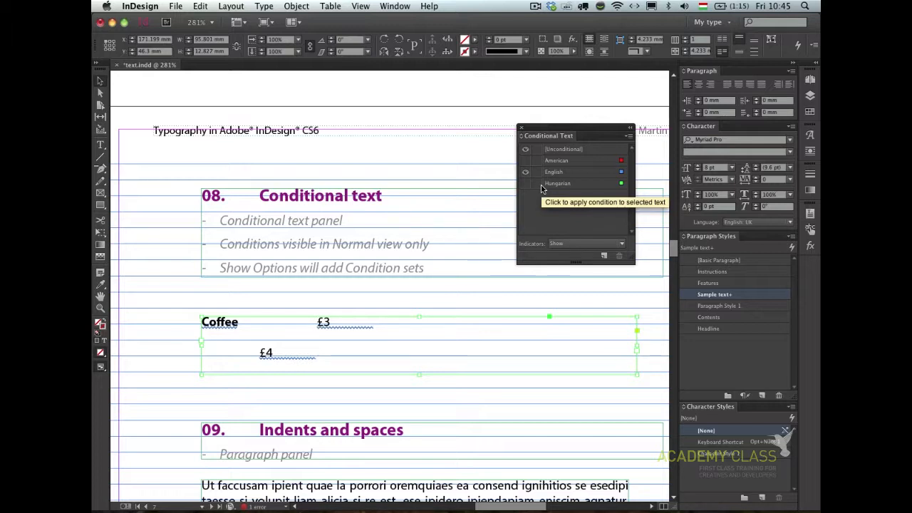
Keep the condition indicators set to Show and make the American, English and Hungarian conditions all visible
left_click(595, 244)
left_click(585, 218)
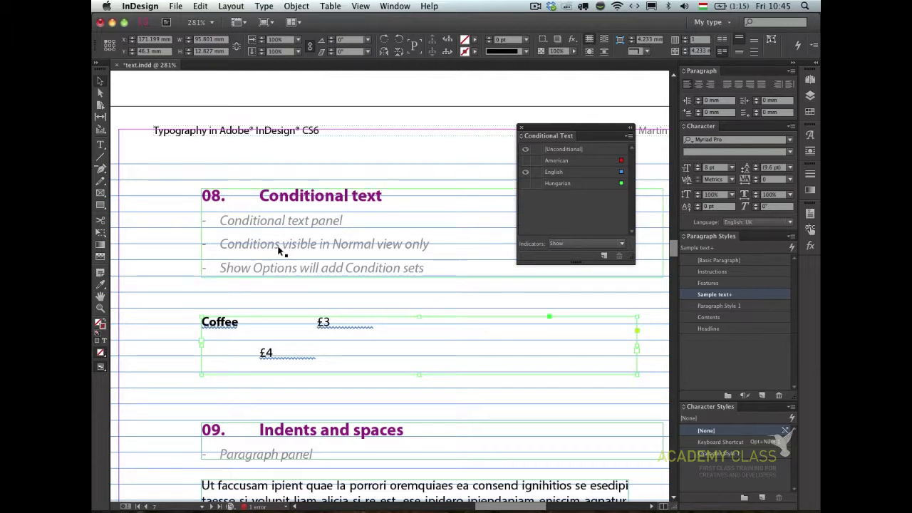
left_click(525, 161)
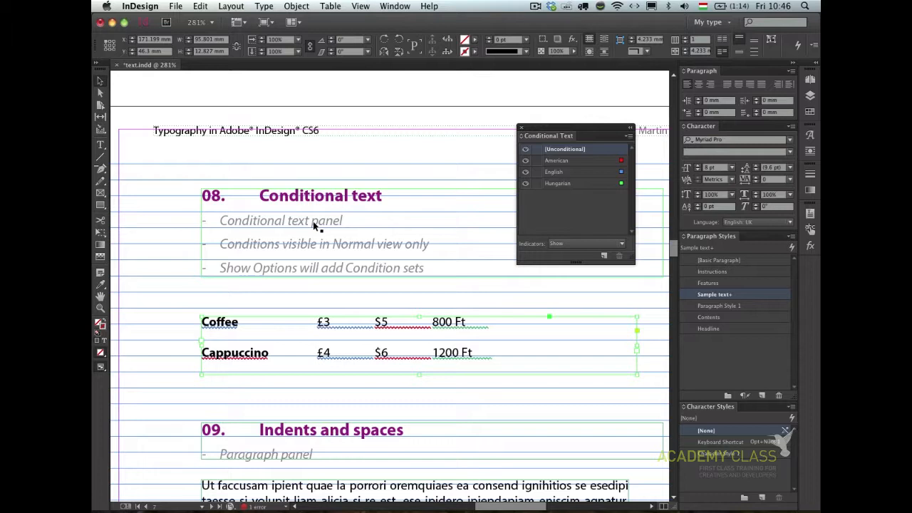
Deselect the price table frame, return to Preview mode and close the Conditional Text panel
left_click(164, 283)
key("w")
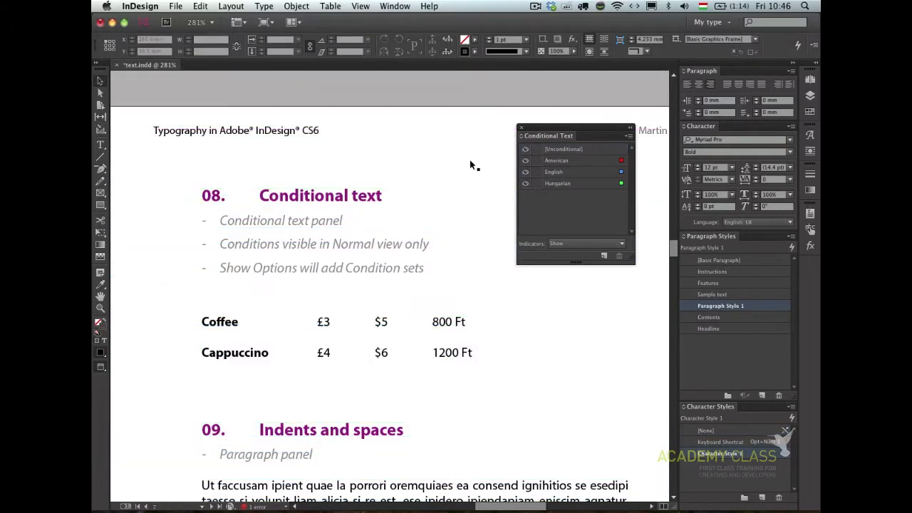
left_click(520, 127)
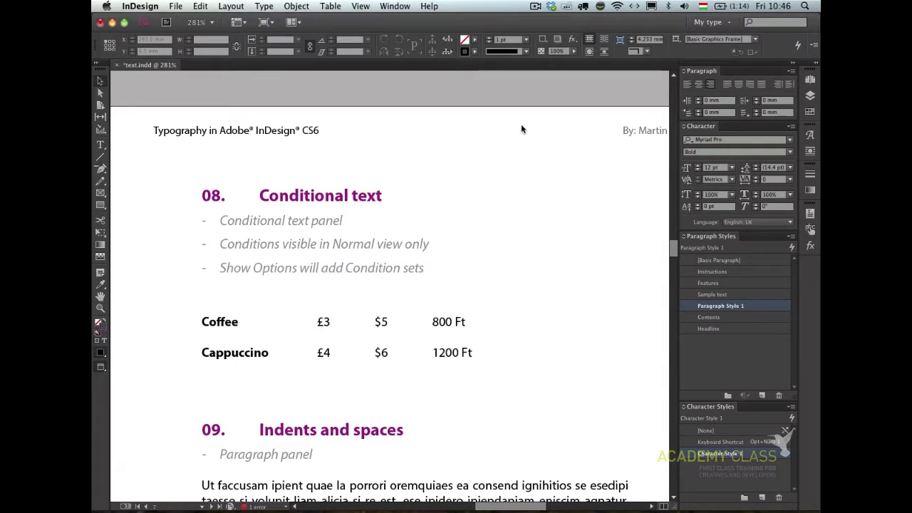
Place the text cursor in the second paragraph of the section 09 sample text and show the additional paragraph options
key("super+alt+0")
left_click_drag(648, 334, 641, 373)
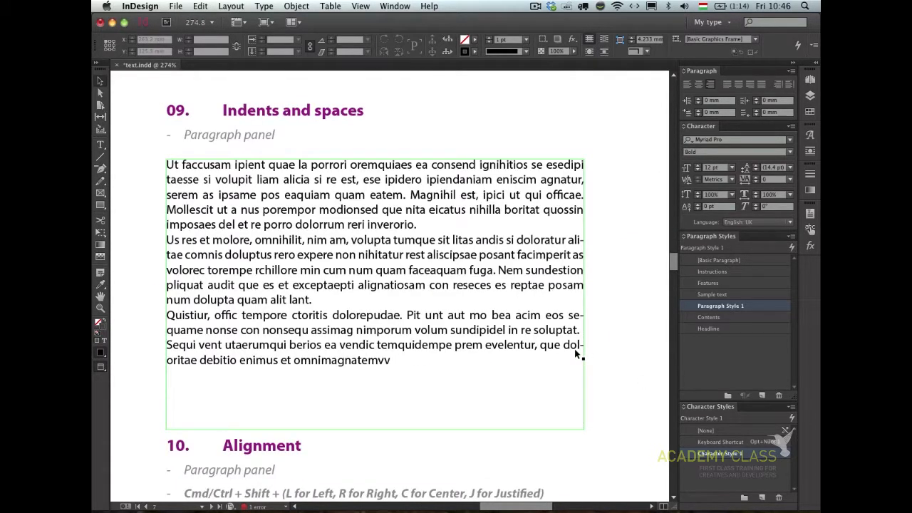
double_click(433, 246)
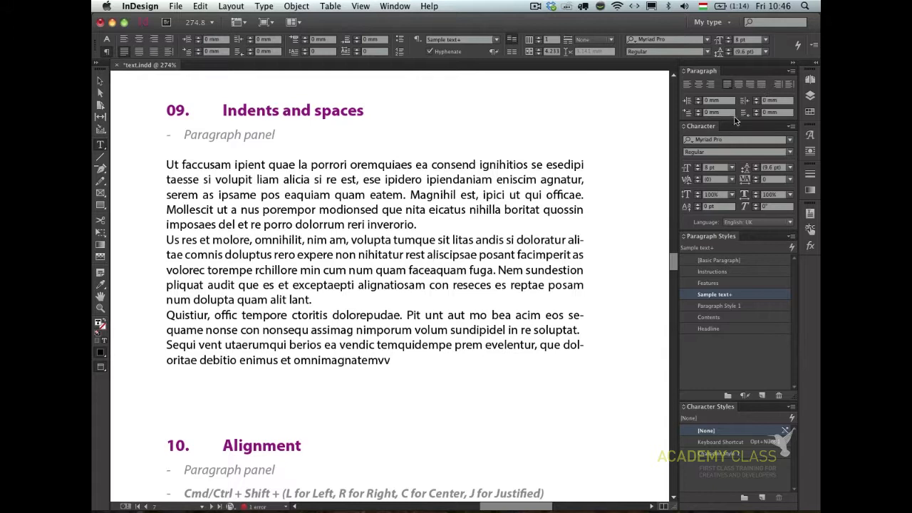
left_click(790, 72)
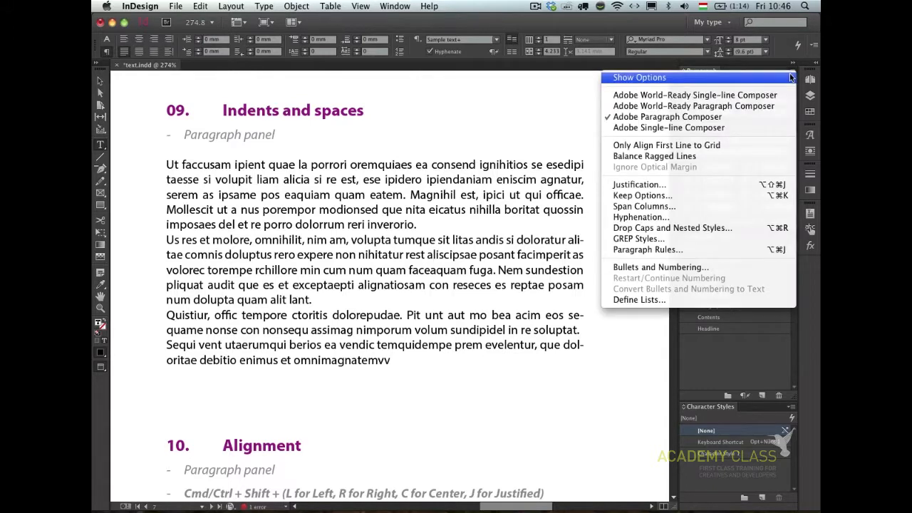
left_click(790, 77)
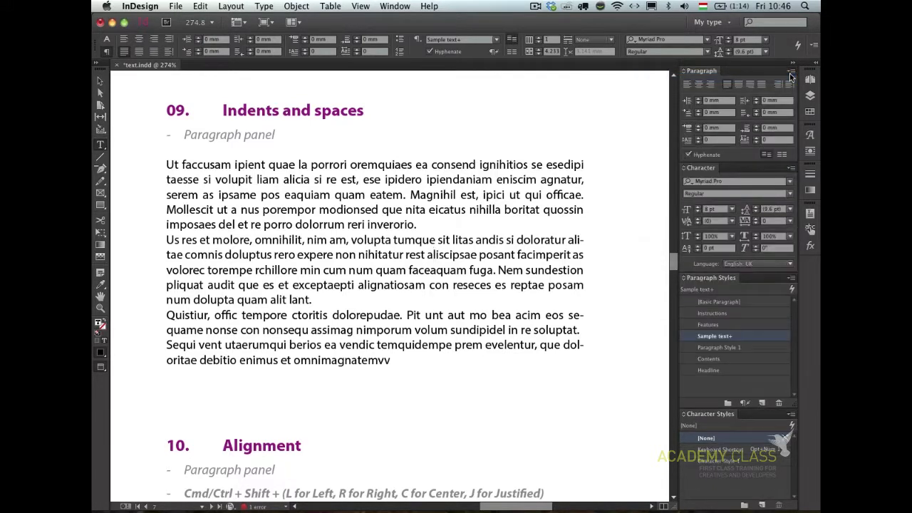
left_click(791, 73)
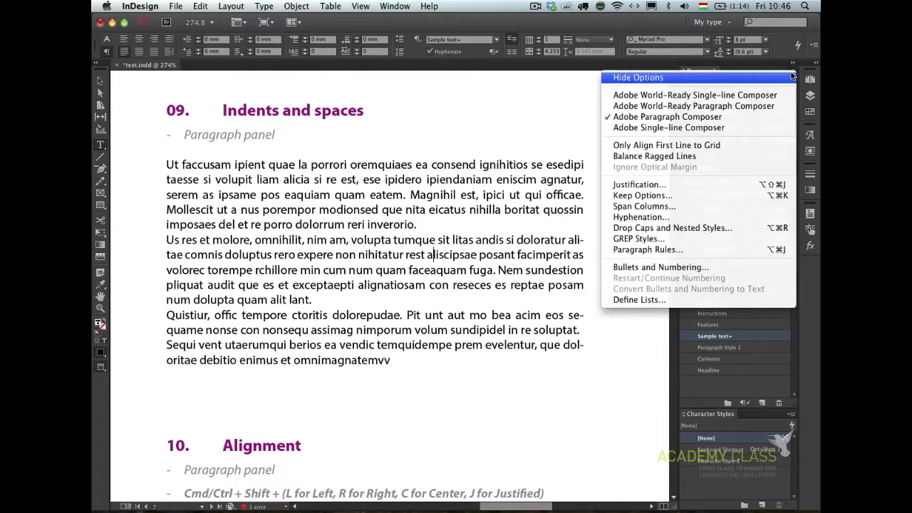
left_click(789, 76)
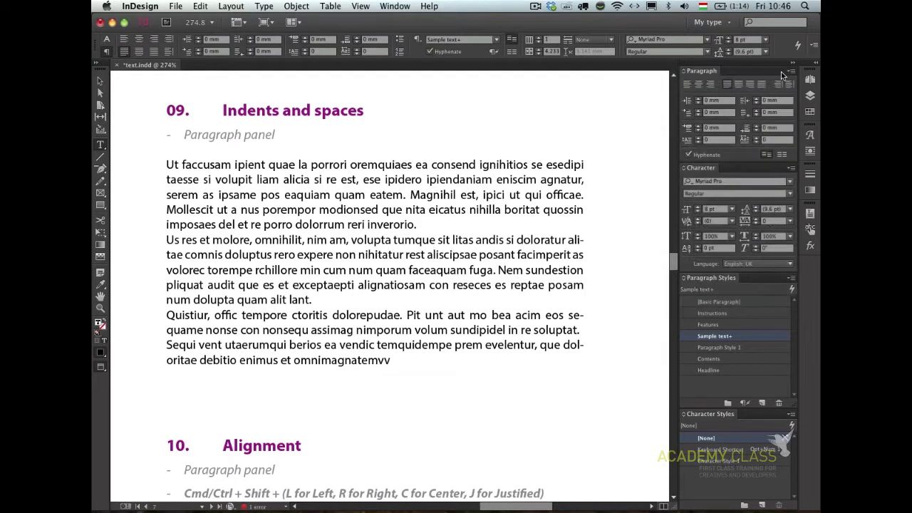
left_click(790, 73)
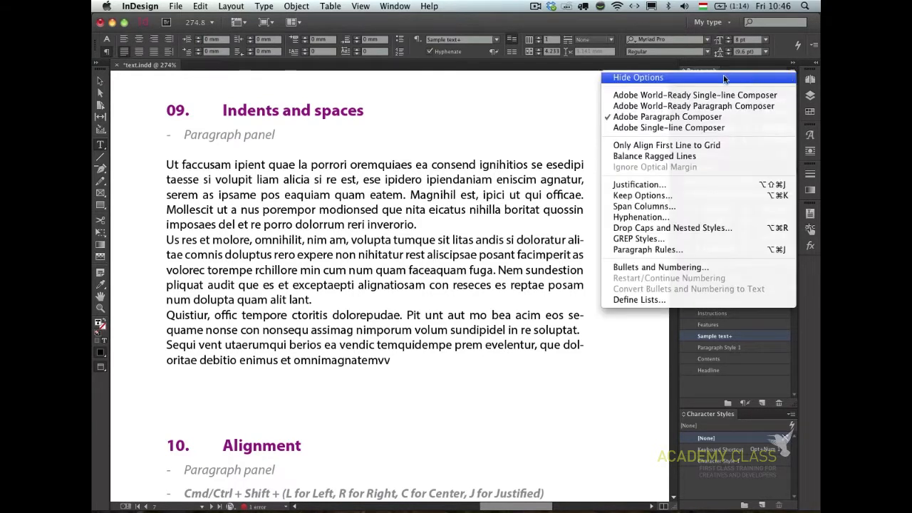
left_click(777, 69)
left_click(792, 73)
left_click(579, 95)
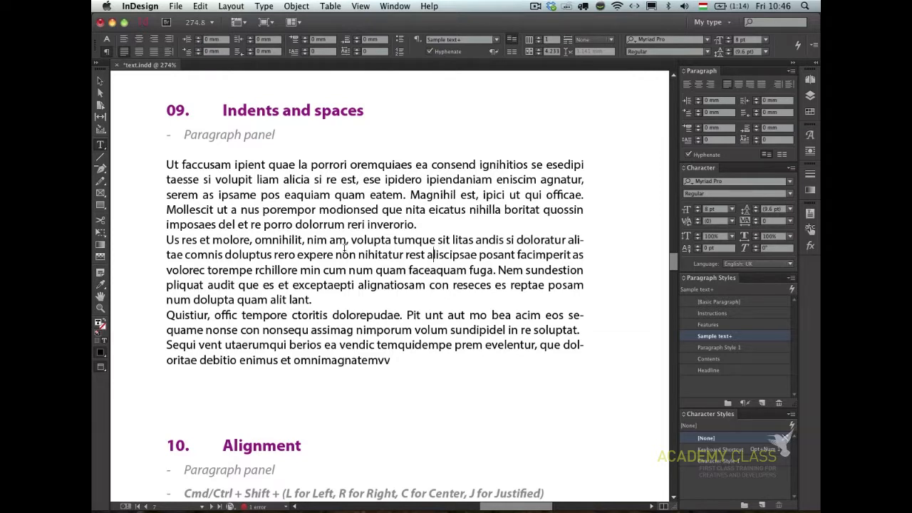
Select all of the section 09 sample text and set its left indent to 4 mm
key("super+a")
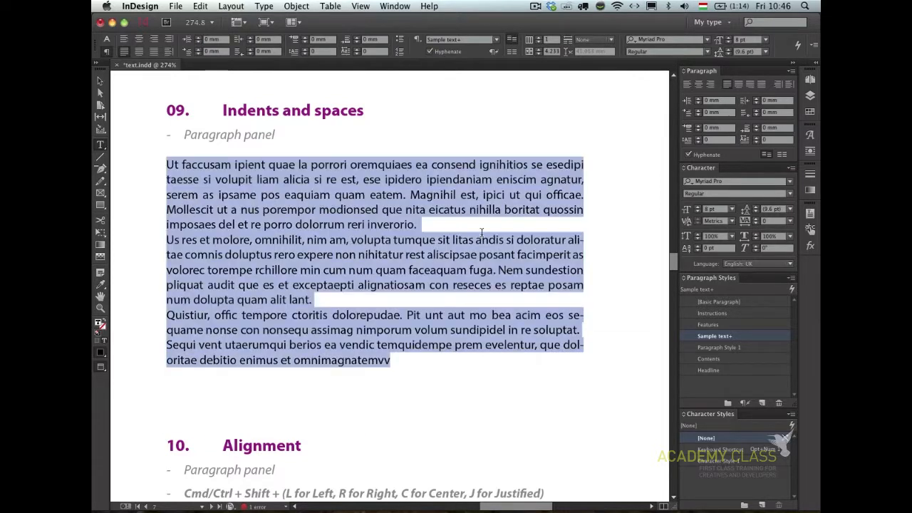
left_click(698, 99)
left_click(699, 100)
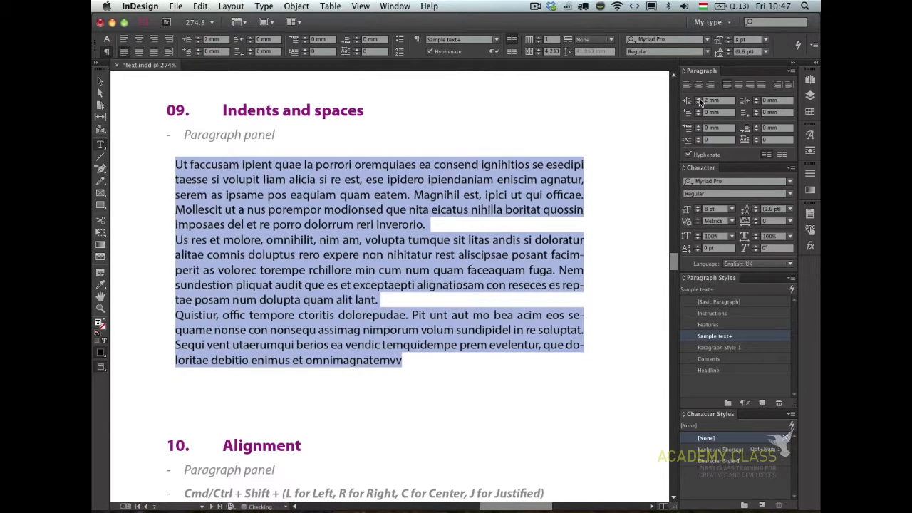
left_click(699, 99)
left_click(699, 99)
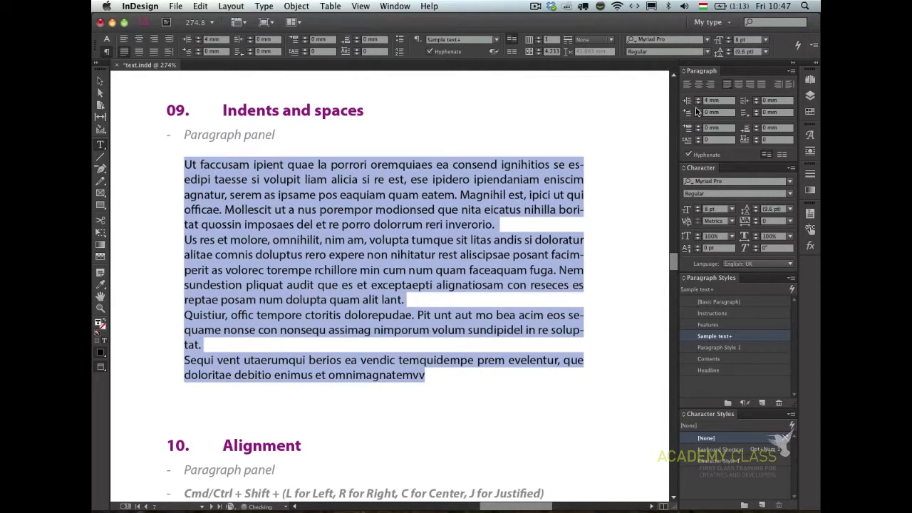
Reset the left indent of the selected sample text to 0 mm
left_click(697, 104)
left_click(697, 104)
left_click(698, 103)
left_click(697, 104)
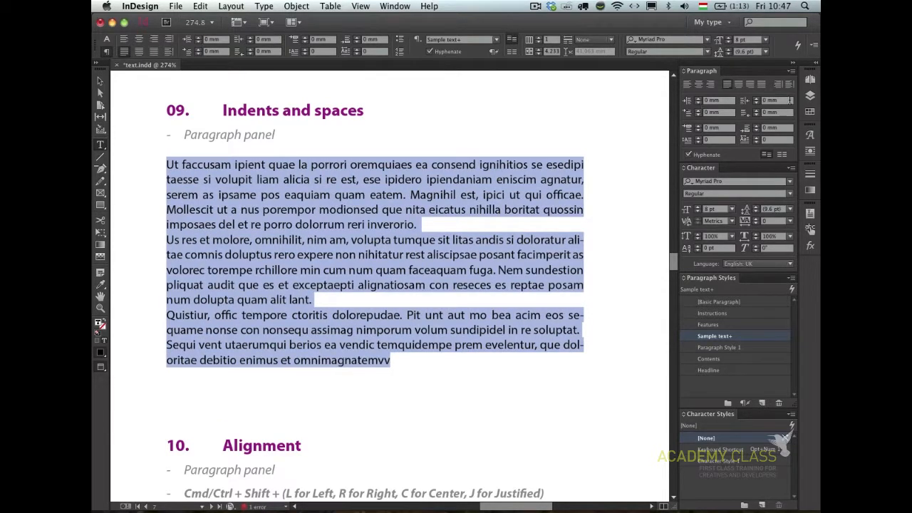
Set the first-line indent of the selected sample text to 7 mm
left_click(699, 110)
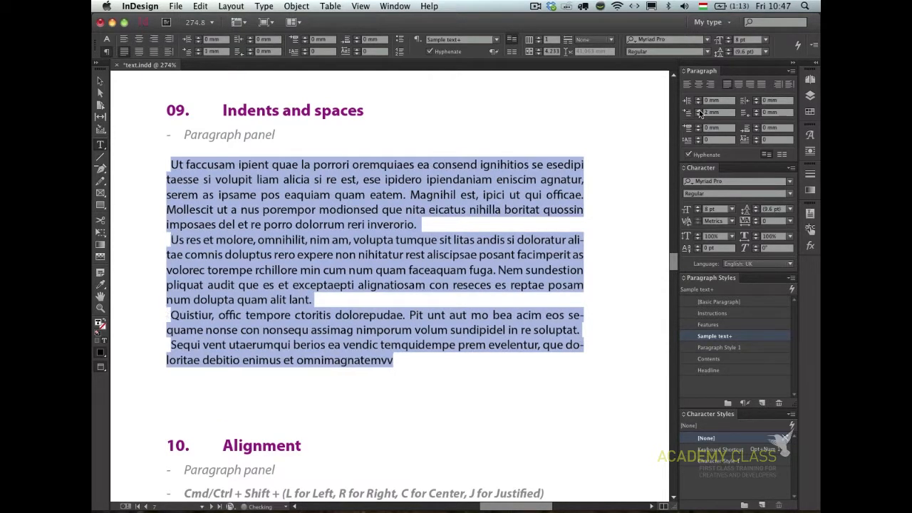
left_click(699, 111)
left_click(698, 110)
left_click(699, 111)
left_click(699, 111)
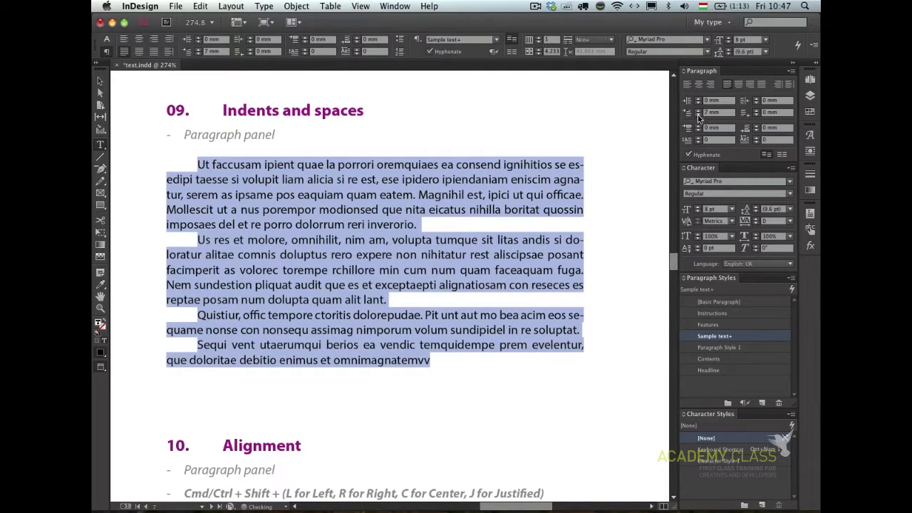
Bring the first-line indent back to 0 mm and try to lower the last-line right indent below zero
left_click(698, 115)
left_click(699, 116)
left_click(698, 115)
left_click(699, 116)
left_click(698, 115)
left_click(698, 115)
left_click(699, 116)
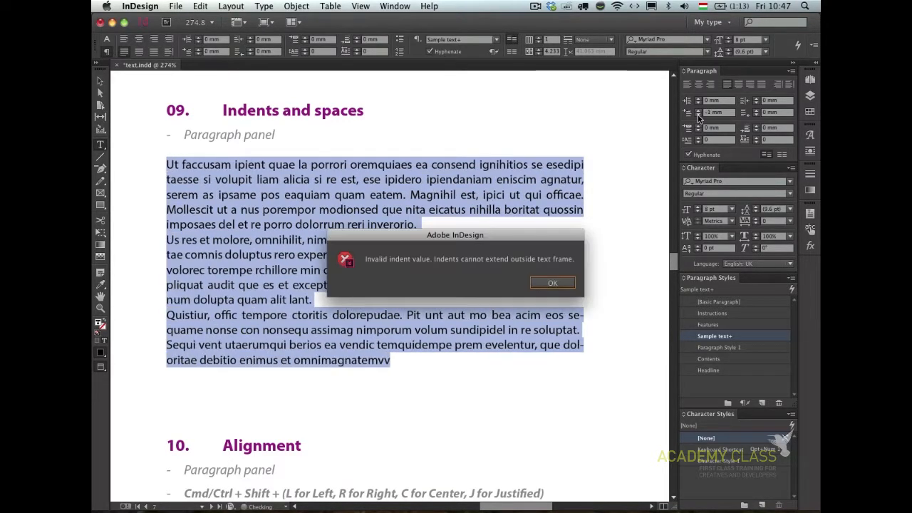
key("Return")
left_click(756, 116)
key("Return")
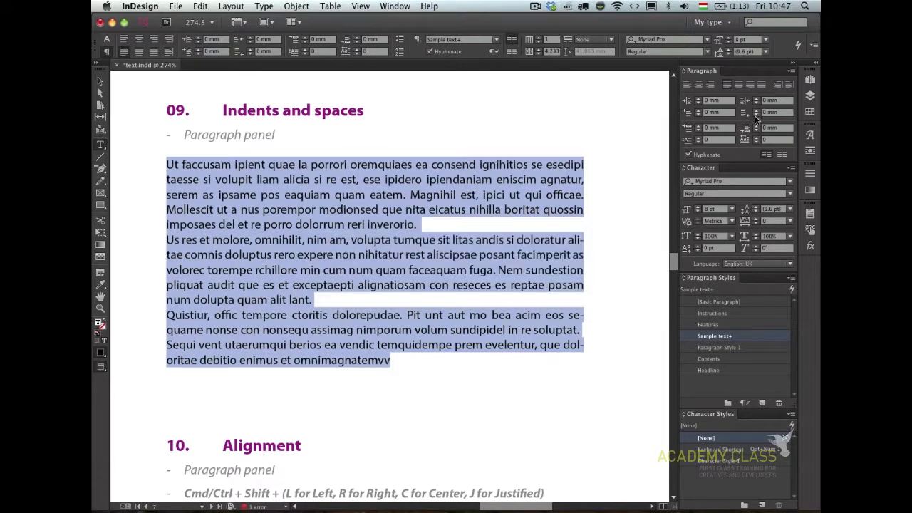
Set the space before each selected sample text paragraph to 3 mm
left_click(698, 126)
left_click(697, 126)
left_click(697, 126)
left_click(697, 126)
left_click(698, 131)
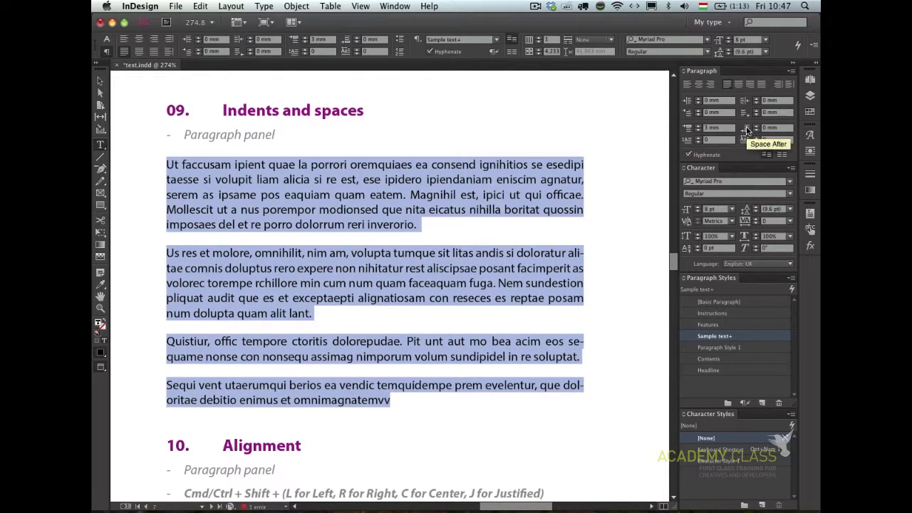
Reset the space before the sample text paragraphs to 0 mm and leave text editing
left_click(699, 131)
left_click(699, 131)
left_click(699, 131)
key("Escape")
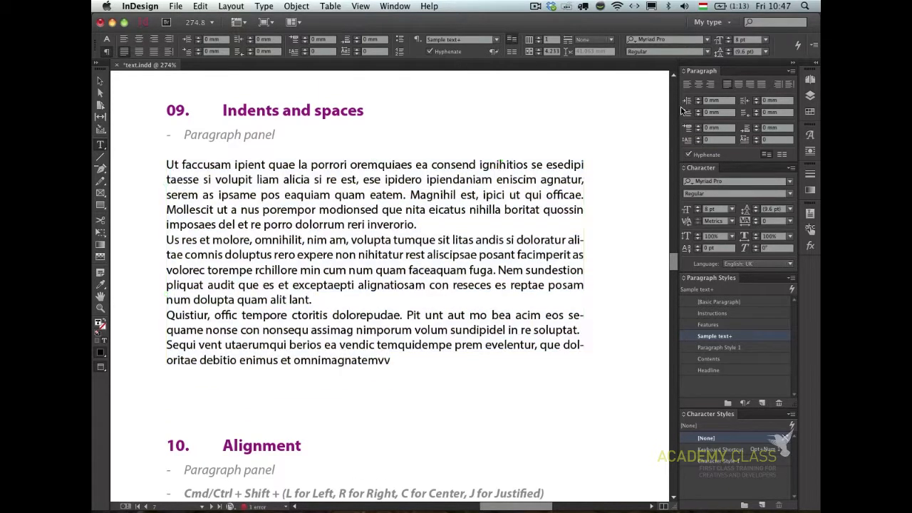
Select all of the sample text in section 10 Alignment and align it right
scroll(430, 373, "down", 5)
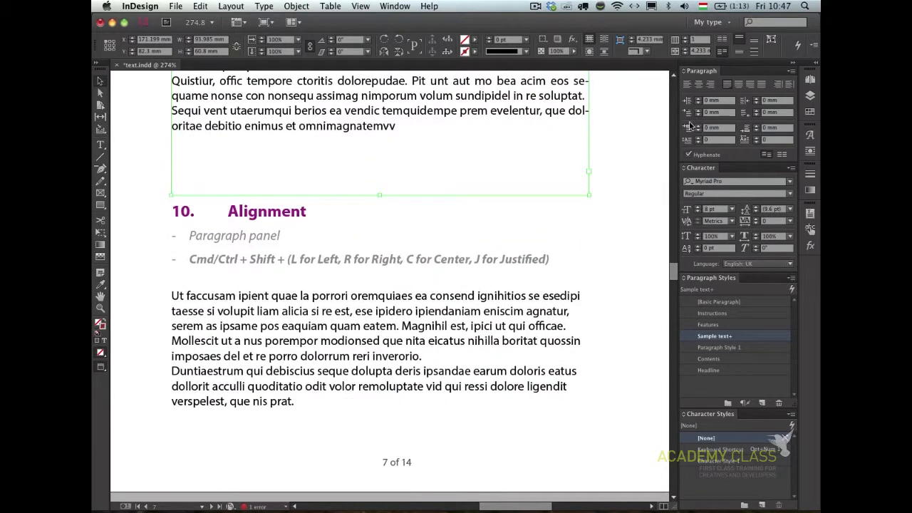
double_click(327, 311)
key("super+a")
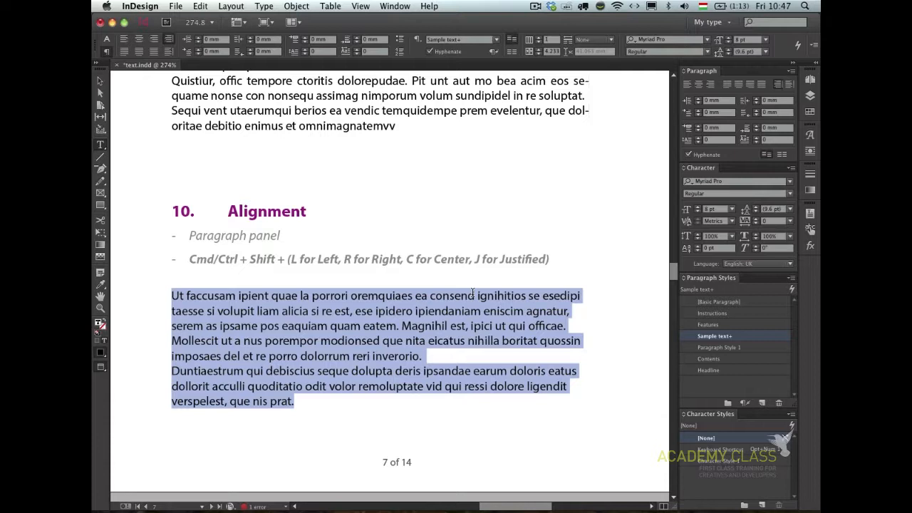
key("super")
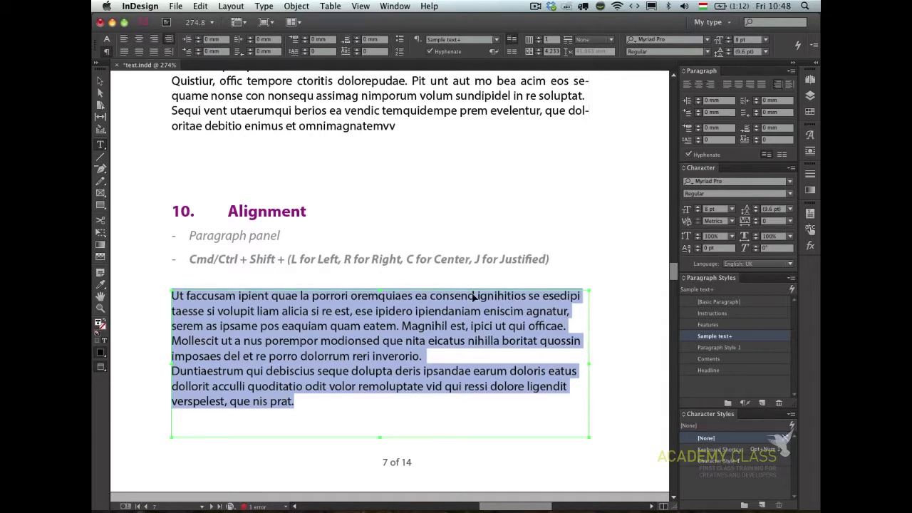
key("super+shift+r")
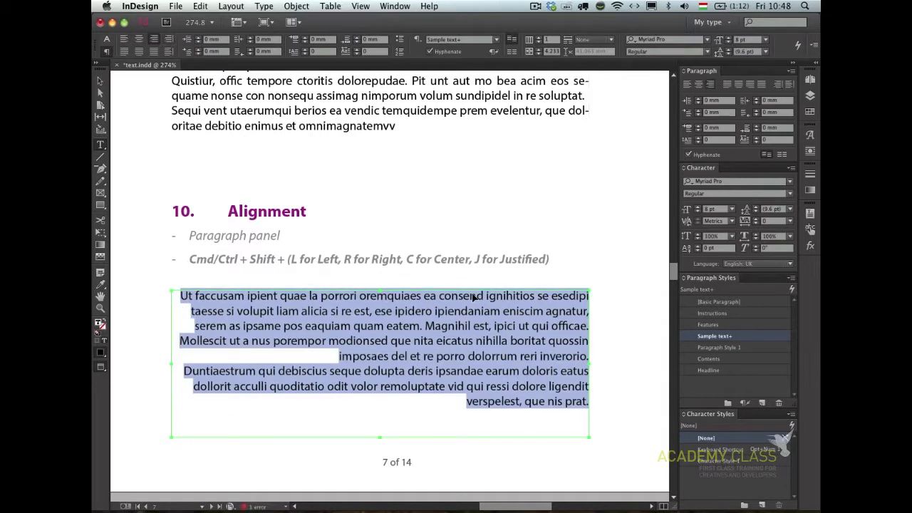
Justify the section 10 sample text, change it to centred alignment and leave text editing
key("super+shift+j")
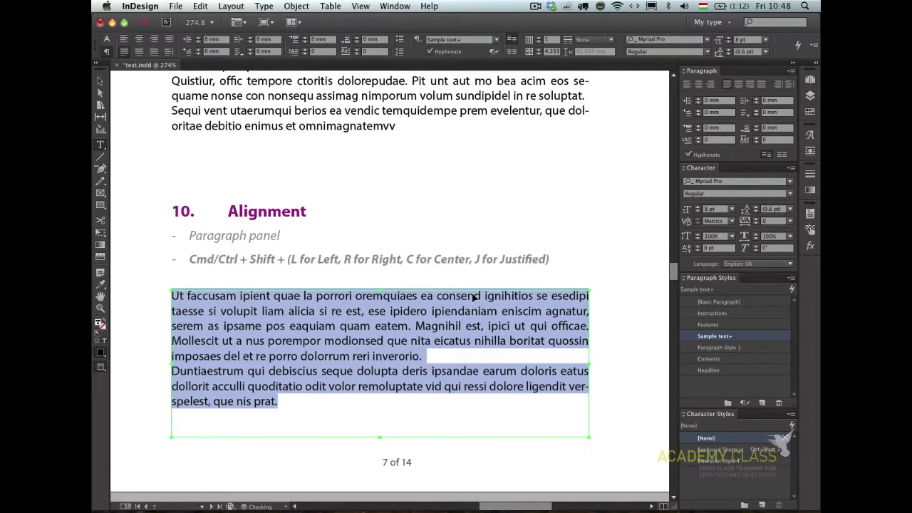
key("super+shift+c")
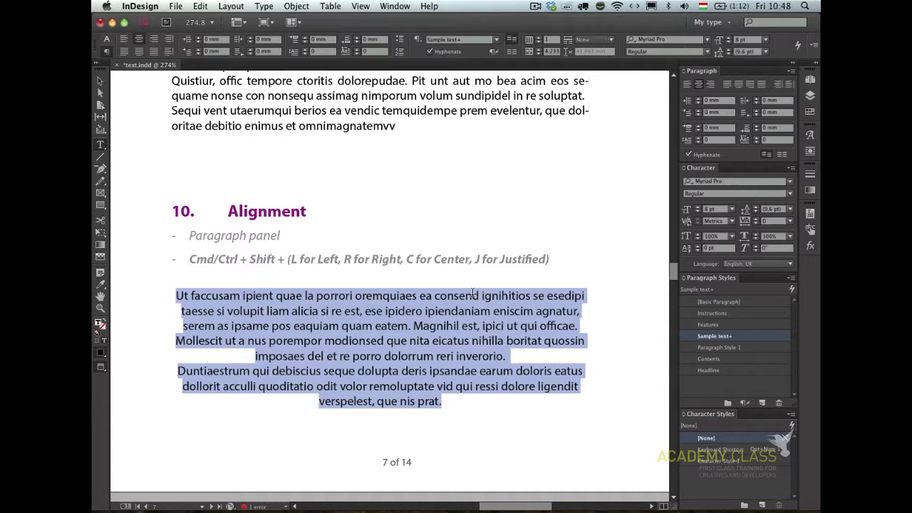
key("Escape")
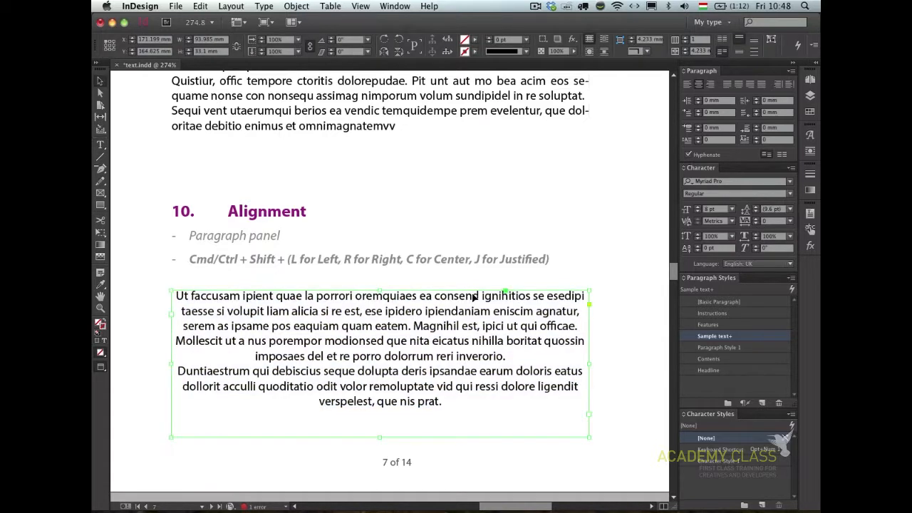
Turn all caps on and off again for the words "All Caps" in the shortcut list on page 8
key("alt+super+0")
key("alt+Page_Down")
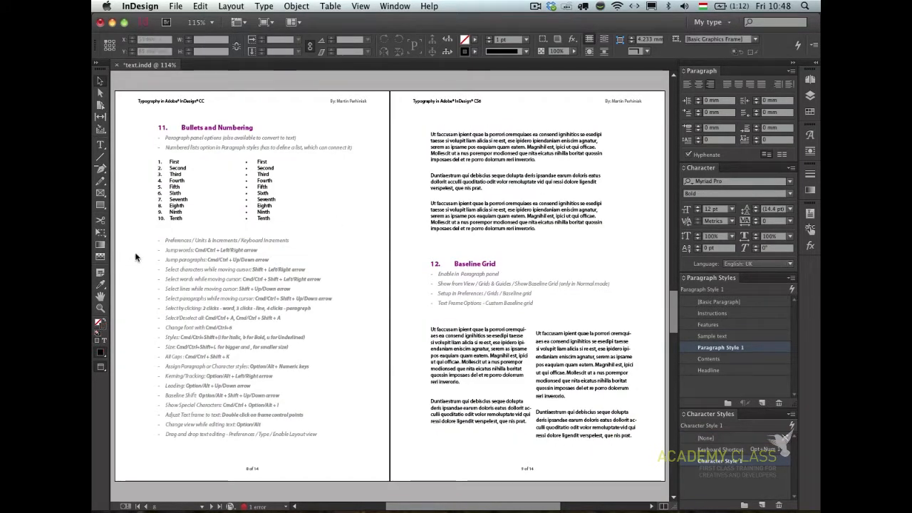
left_click_drag(124, 256, 168, 245)
left_click_drag(162, 213, 455, 461)
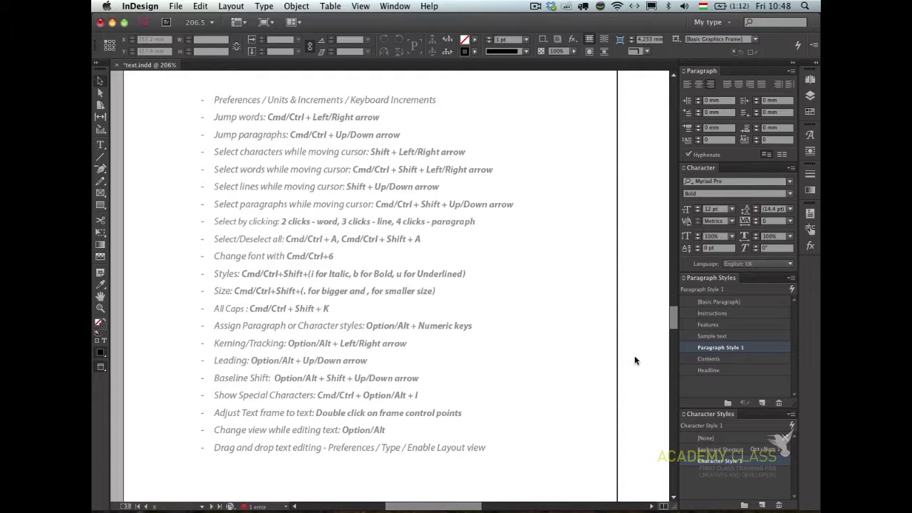
double_click(293, 315)
left_click_drag(246, 308, 198, 308)
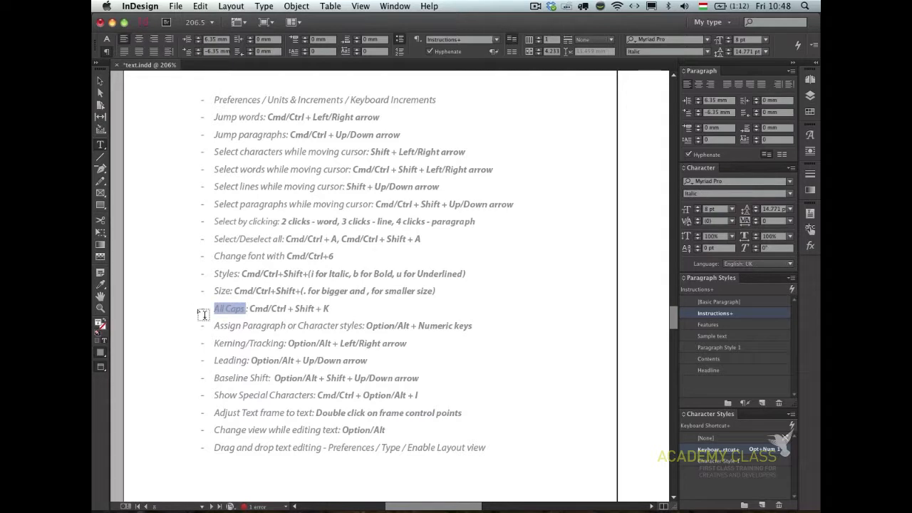
key("super+shift+k")
key("super+shift+k")
key("Escape")
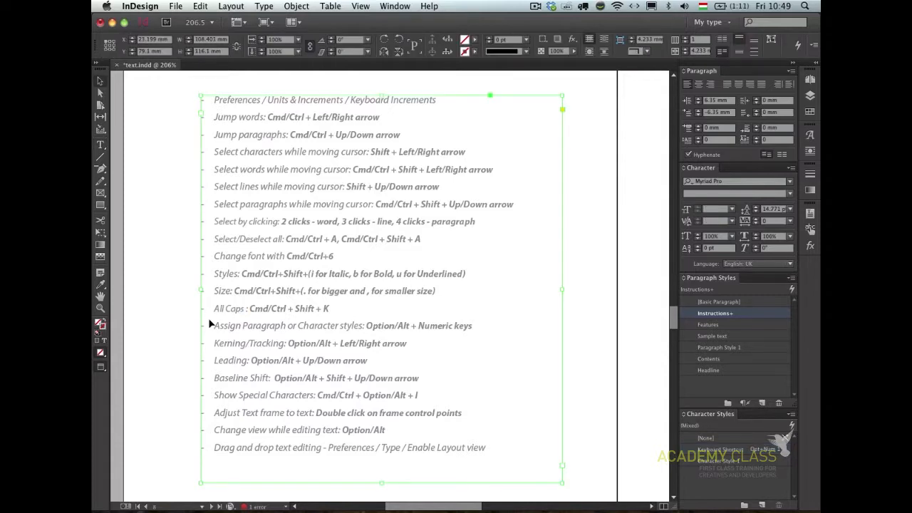
Place the text cursor in the section 11 heading "Bullets and Numbering"
left_click(168, 131)
left_click_drag(181, 116, 508, 260)
double_click(345, 261)
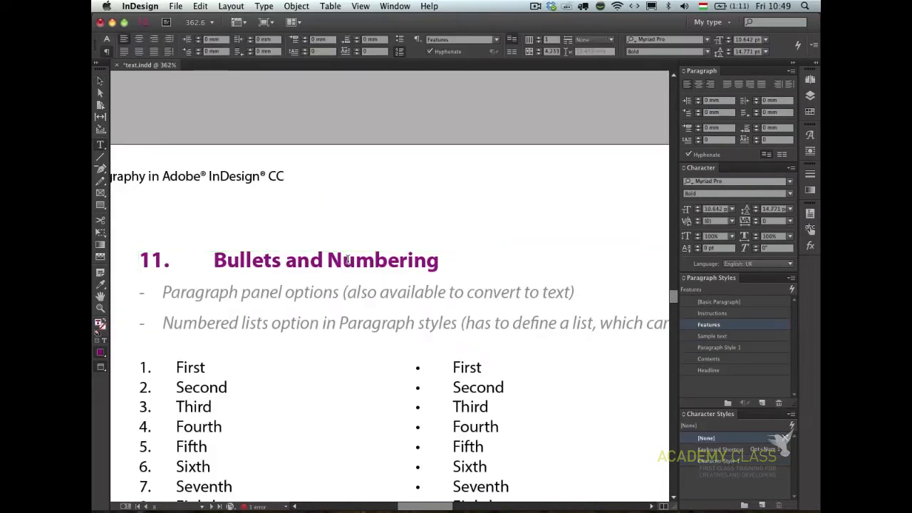
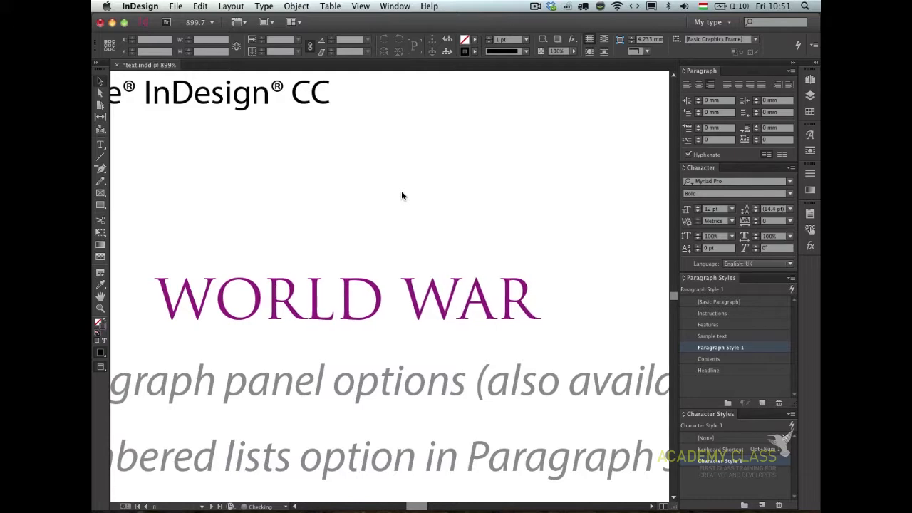
key("BackSpace")
key("BackSpace")
key("BackSpace")
key("BackSpace")
key("BackSpace")
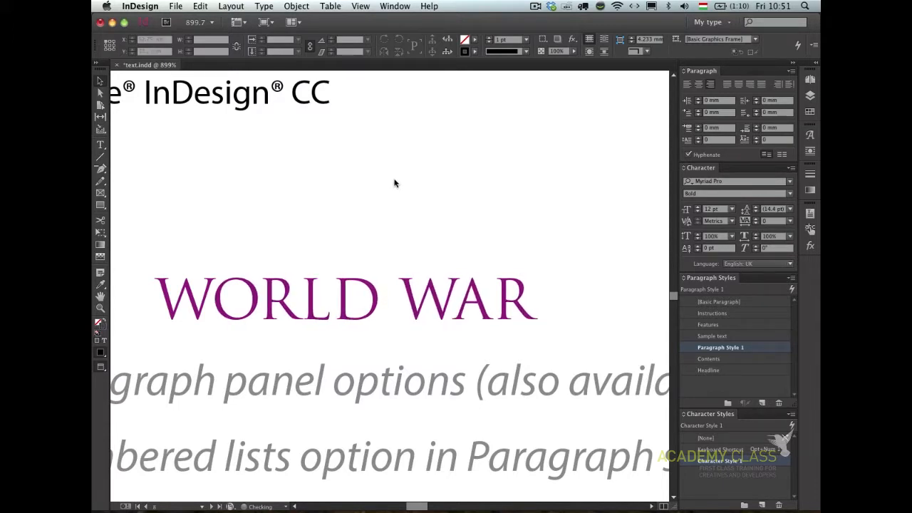
Place the text cursor in the "Select characters while moving cursor" line of the page 8 shortcut list
key("super+alt+0")
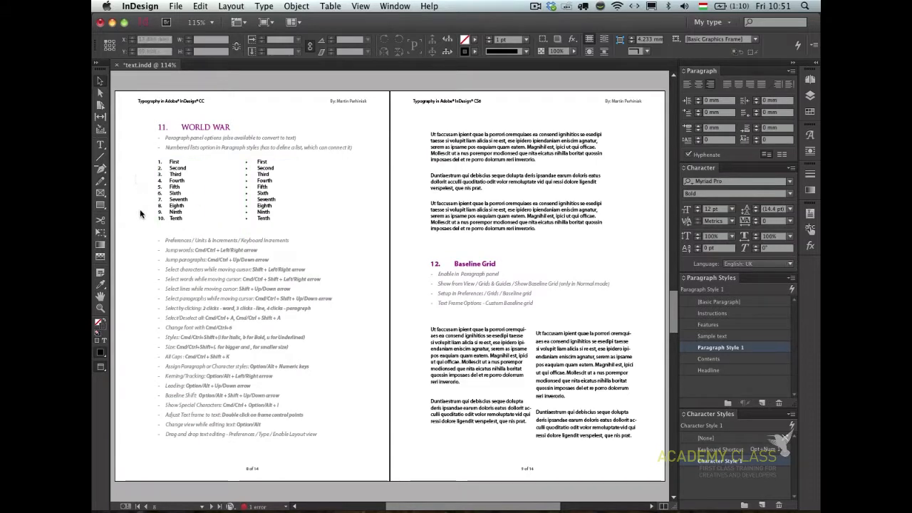
key("super+space")
left_click_drag(136, 219, 374, 492)
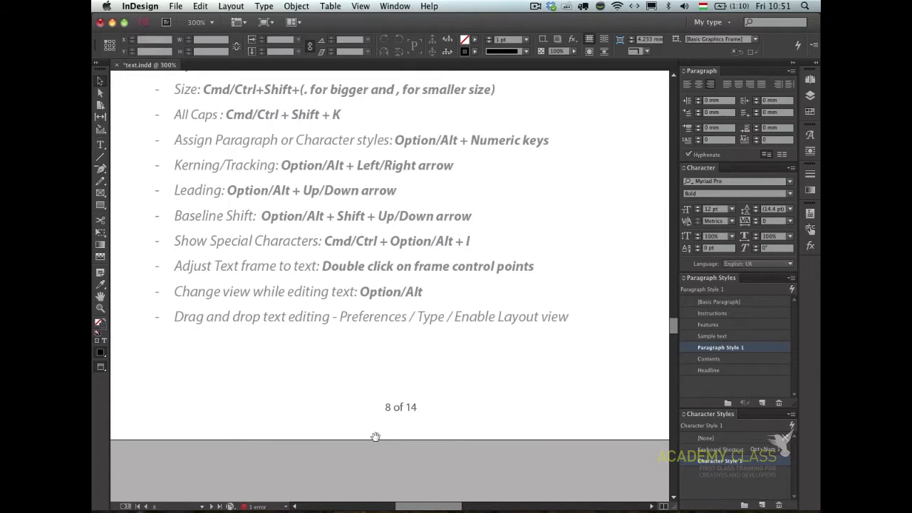
left_click(302, 278, "alt+super")
scroll(302, 277, "up", 5)
scroll(302, 278, "right", 2)
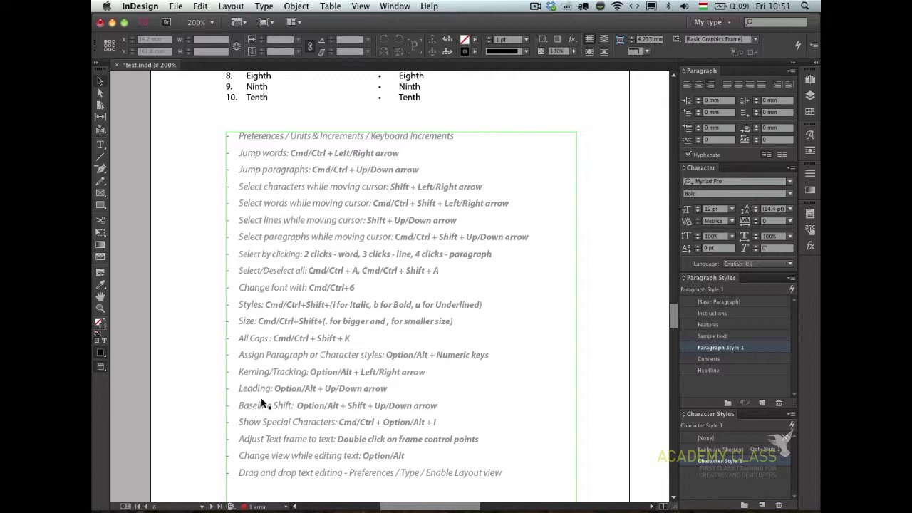
left_click(264, 190)
double_click(264, 190)
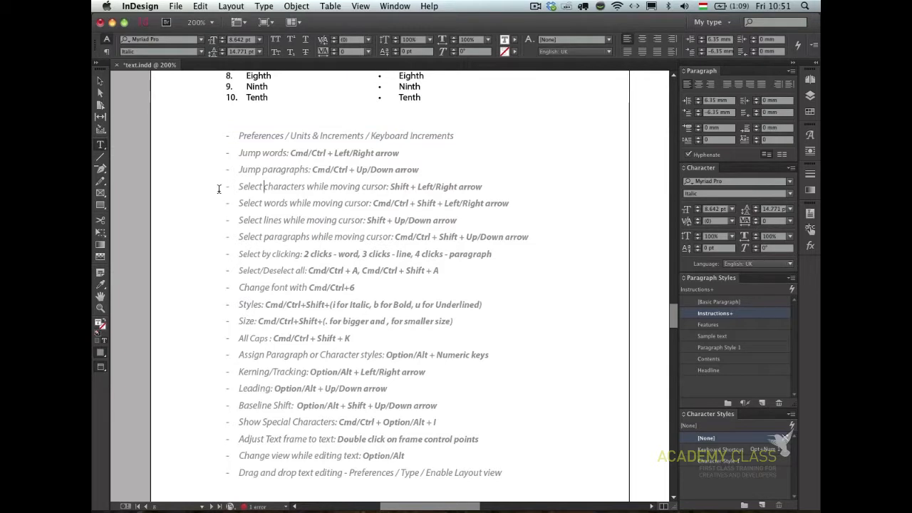
left_click(267, 188)
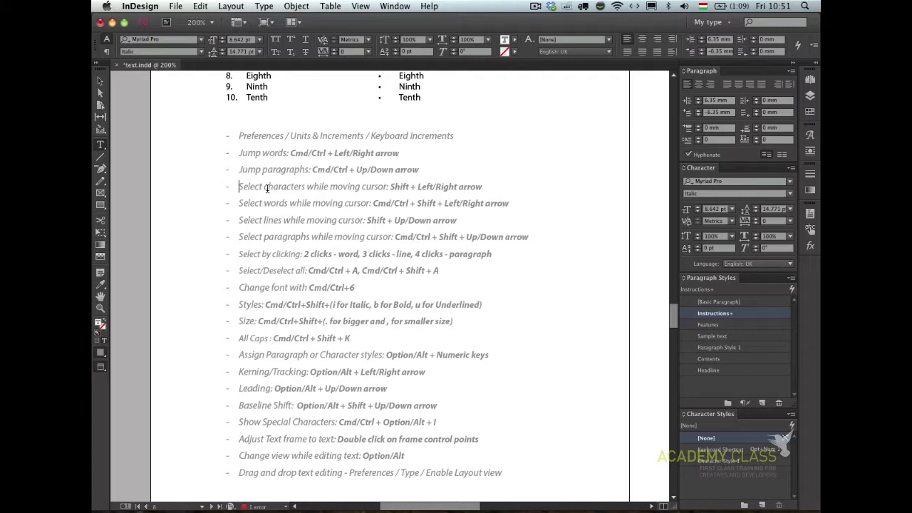
Open the shortcut list in the Story Editor, make its window narrower and taller, and close it
key("super+y")
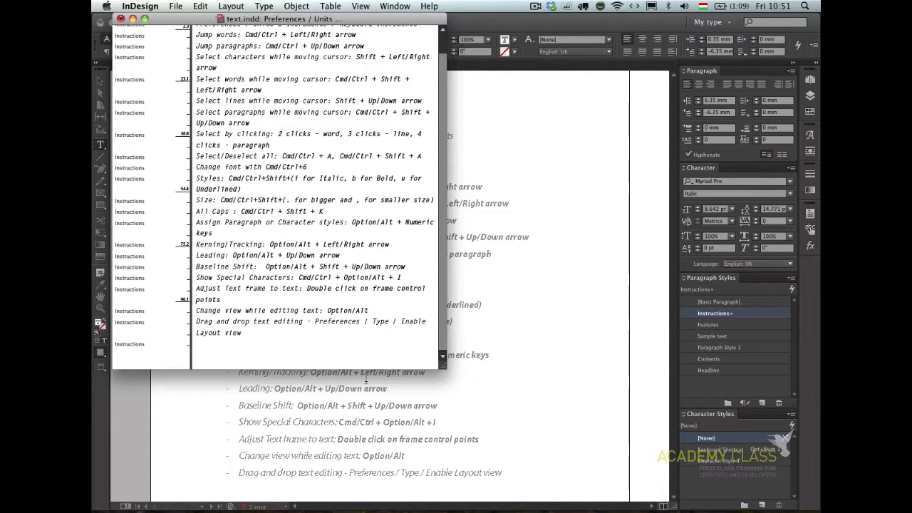
left_click_drag(441, 364, 413, 429)
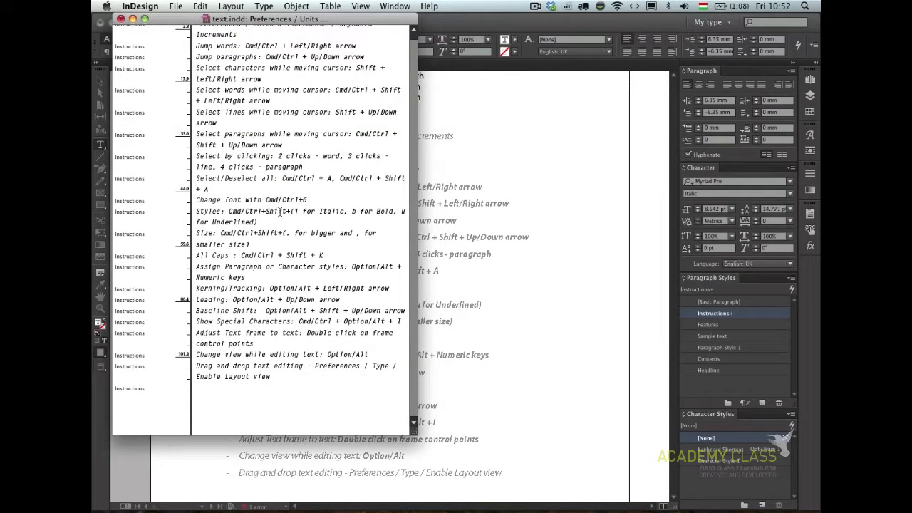
scroll(285, 199, "up", 1)
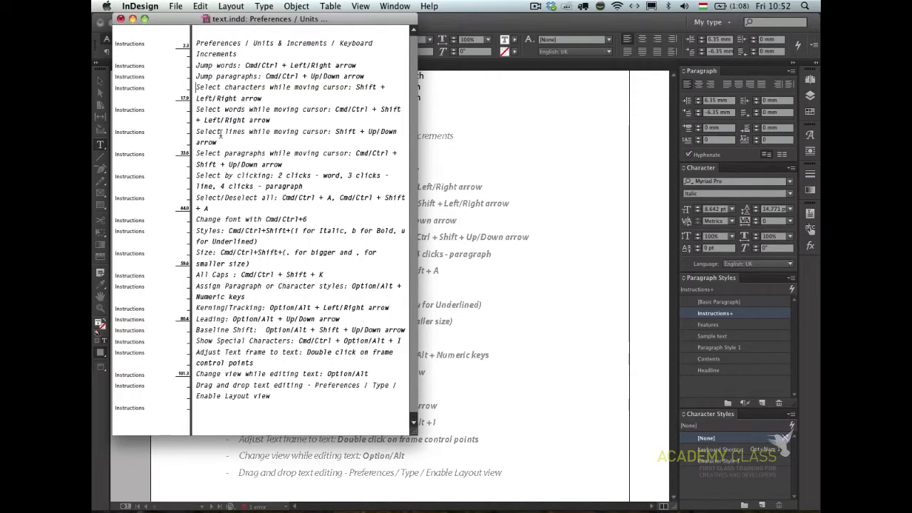
left_click(120, 20)
Place the text cursor in the "Select/Deselect all" line and move it up the shortcut list line by line
left_click(303, 273)
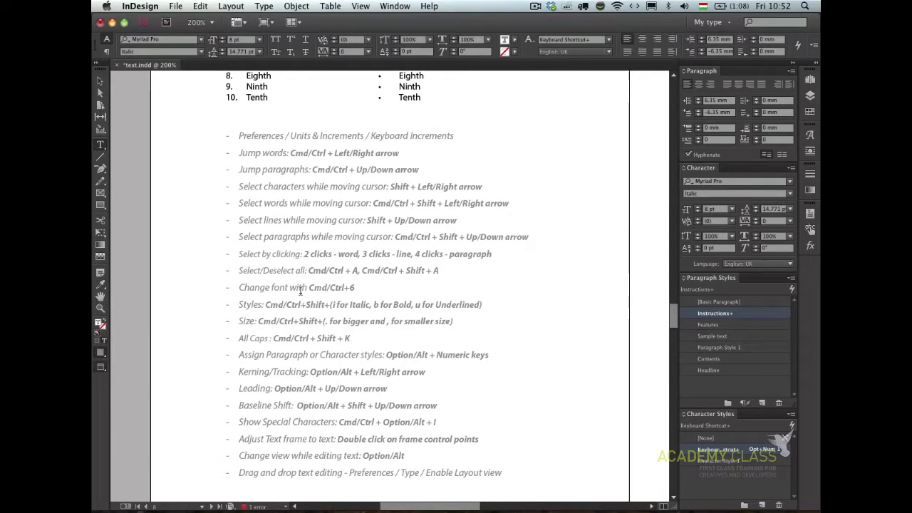
key("Up")
key("Down")
key("Up")
key("Up")
key("Up")
key("Up")
Place the text cursor in the "Change font with Cmd/Ctrl+6" line and move it back word by word to before "font"
left_click(381, 247)
left_click(371, 190)
left_click(322, 284)
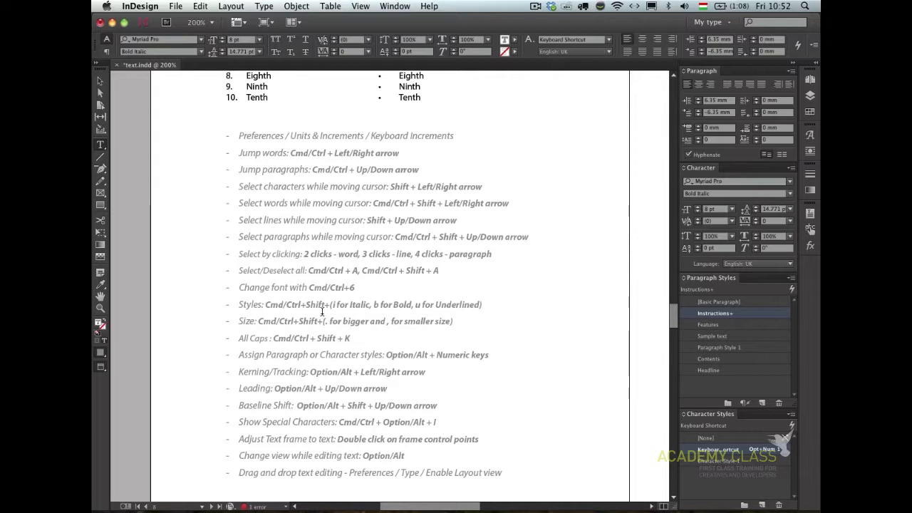
key("super")
key("super")
key("super+Left")
key("super+Left")
key("super+Left")
key("super+Left")
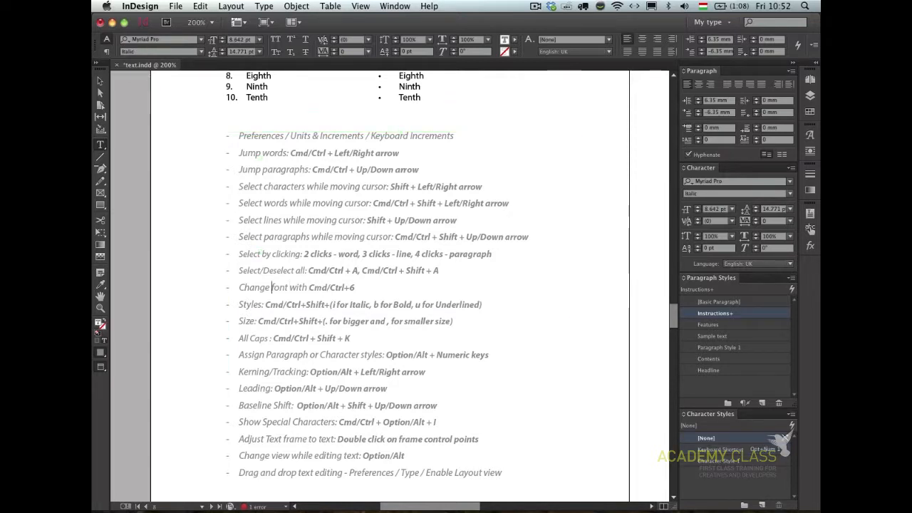
Move the text cursor word by word to the end of the "Change font with Cmd/Ctrl+6" line and back to before "font"
key("super+Right")
key("super+Right")
key("super+Right")
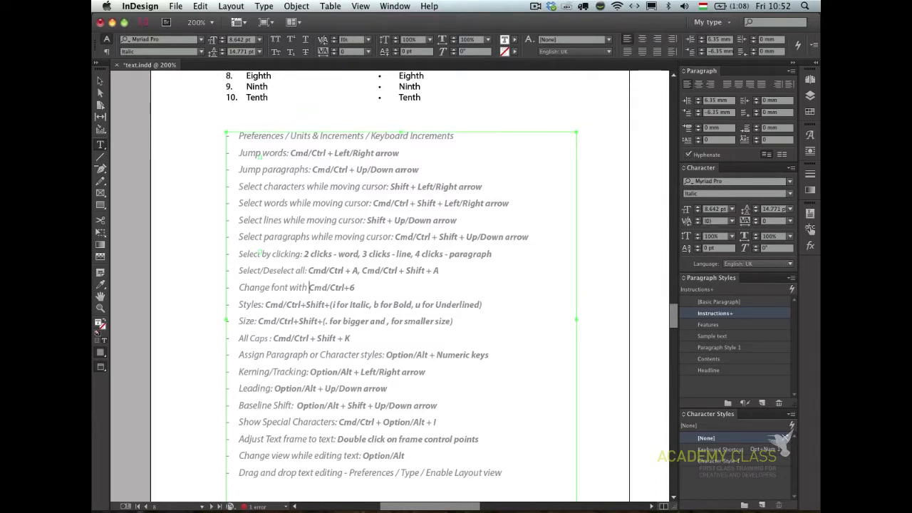
key("super+Right")
key("super+Right")
key("super+Right")
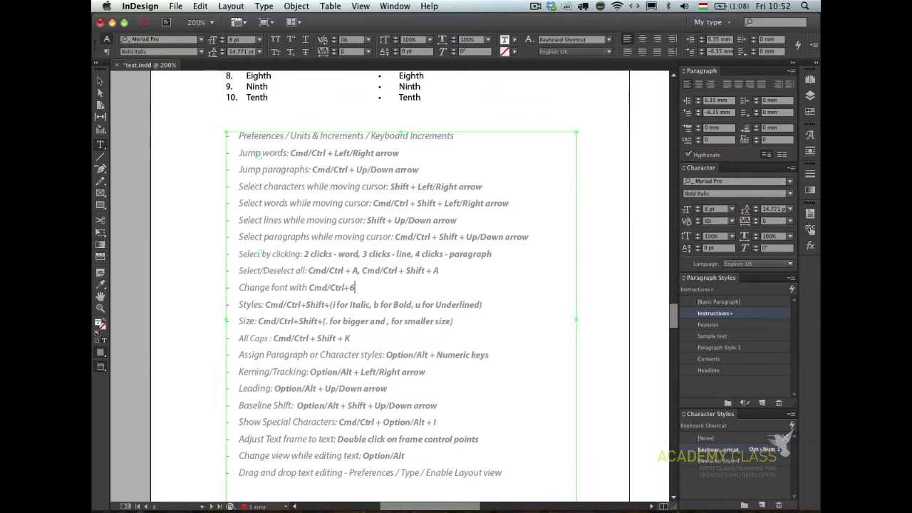
key("super+Left")
key("super+Left")
key("super+Left")
key("super+Left")
key("super+Left")
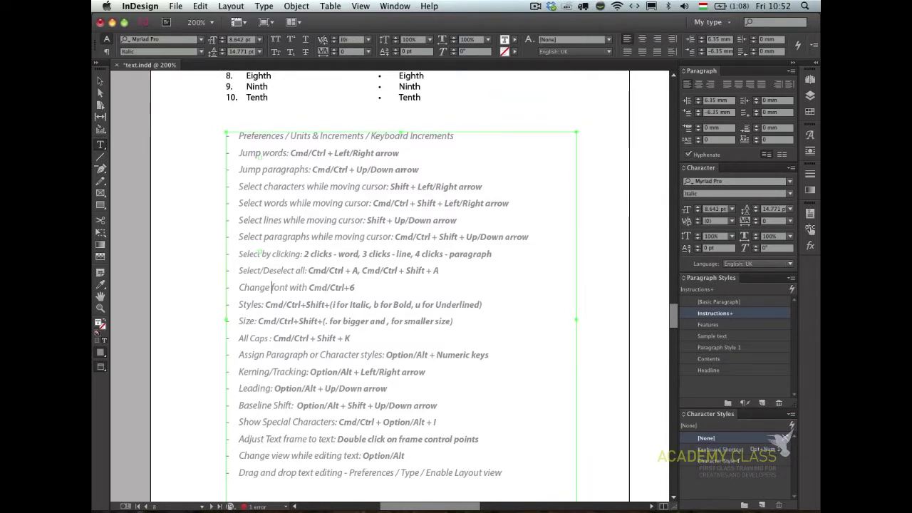
key("super+Right")
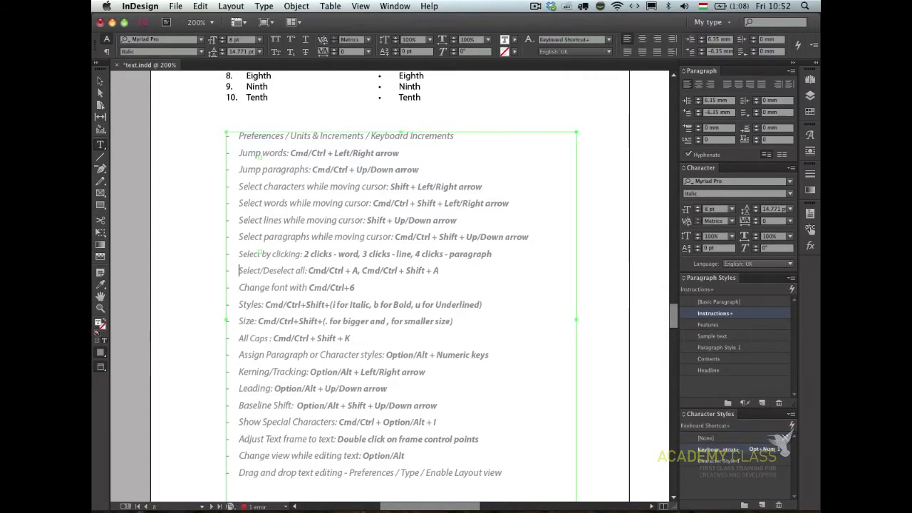
Move the text cursor up the shortcut list paragraph by paragraph from the "Change font" line and leave text editing
key("super+Up")
key("super+Up")
key("super+Up")
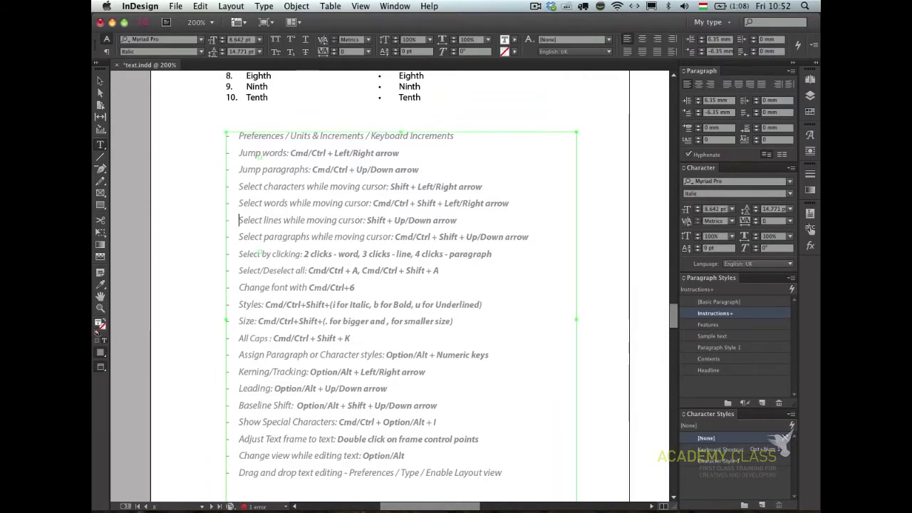
key("super+Up")
key("super+Up")
key("super+Up")
key("Escape")
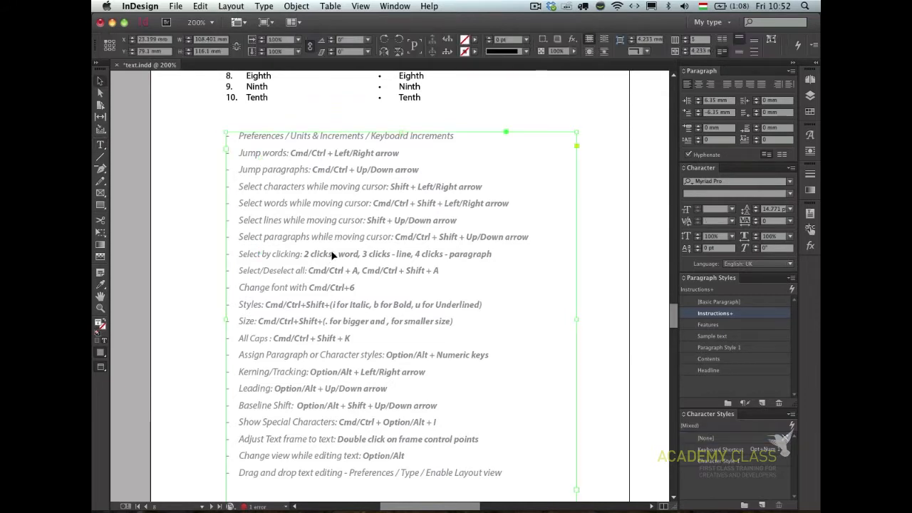
Place the text cursor in the first sample paragraph on page 9 and jump between paragraphs to the start of the third
scroll(342, 260, "up", 6)
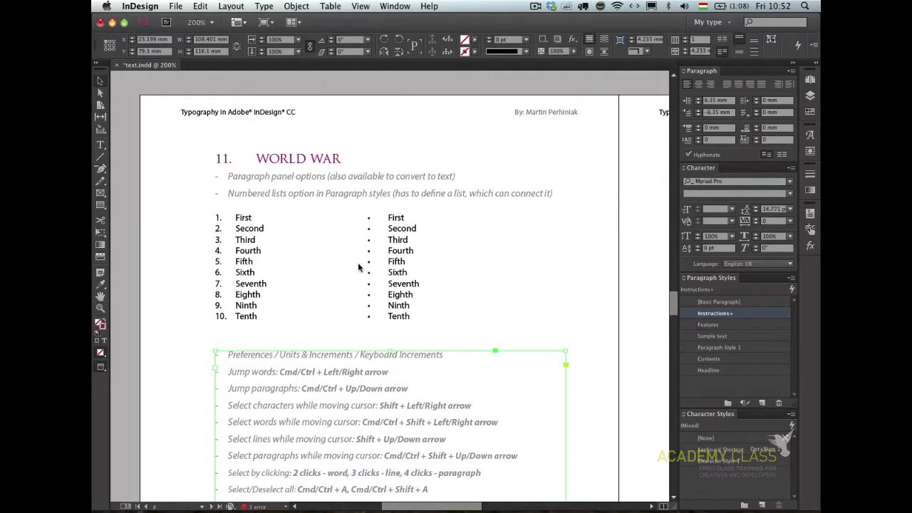
scroll(357, 267, "right", 10)
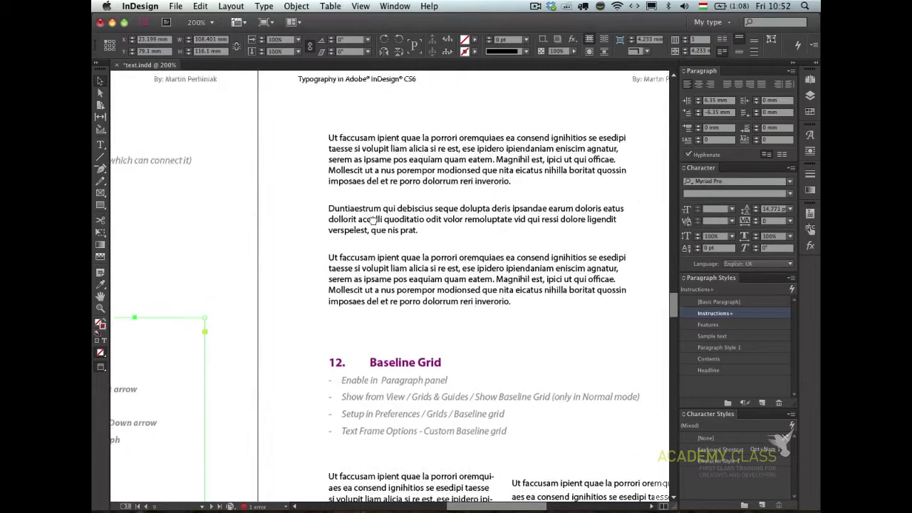
scroll(371, 220, "right", 3)
double_click(361, 183)
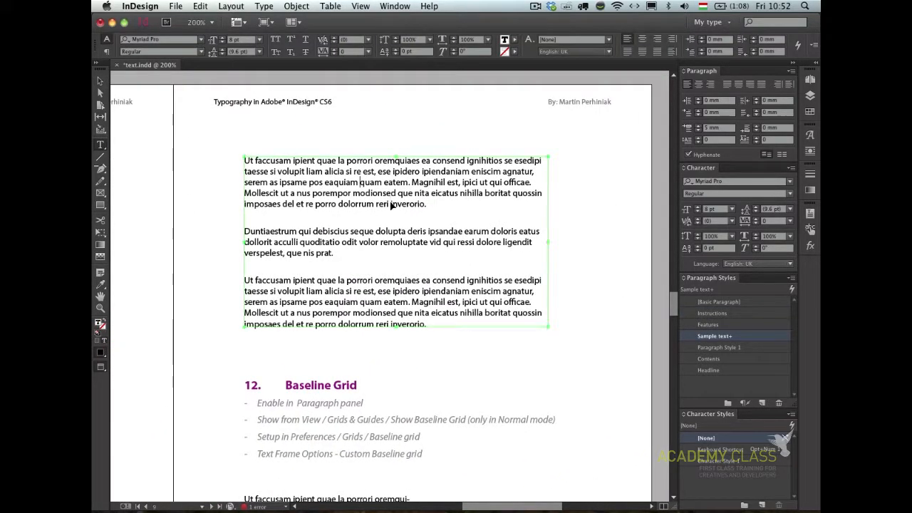
key("super+Down")
key("super+Down")
key("super+Up")
key("super+Up")
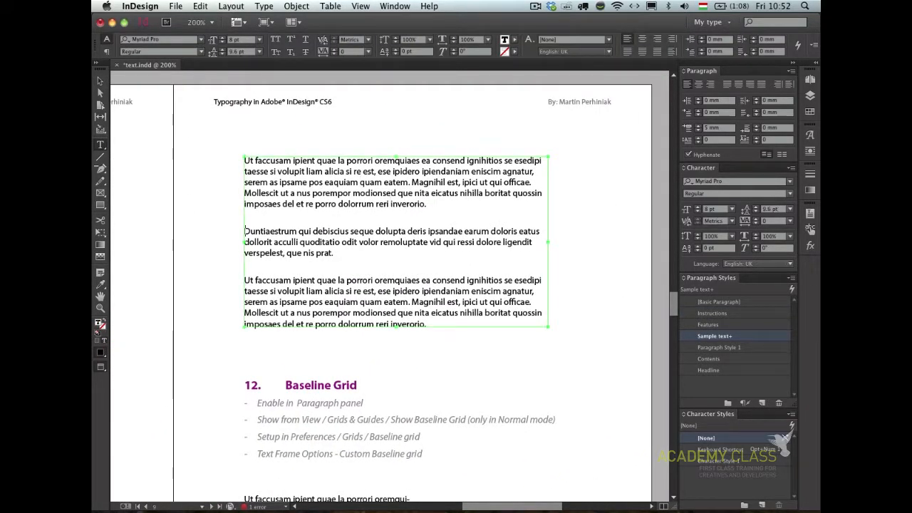
key("super+Down")
key("super+Down")
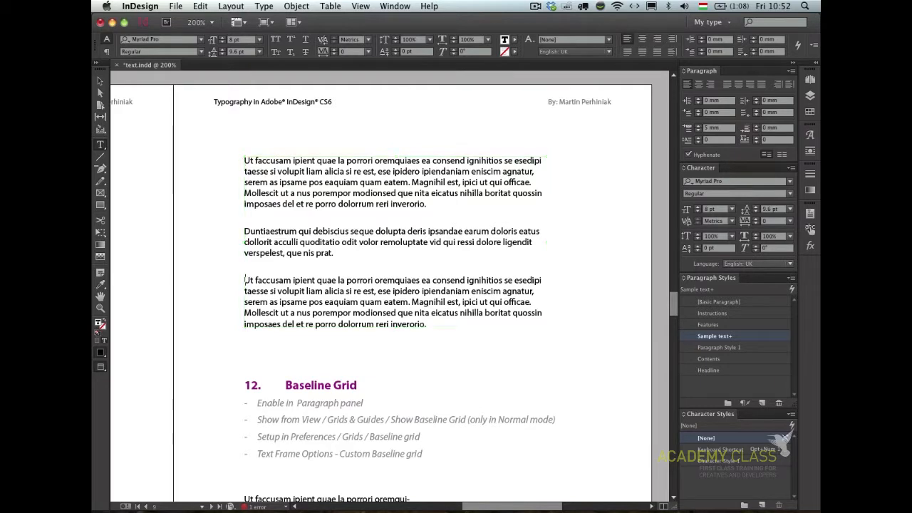
Move the cursor word by word to before "ipient" in the third paragraph and select "ipient quae" character by character
key("super+Right")
key("super+Right")
key("super+Right")
key("super+Right")
key("super+Left")
key("super+Left")
key("shift+Right")
key("shift+Right")
key("shift+Right")
key("shift+Right")
key("shift+Right")
key("shift+Right")
key("shift+Right")
key("shift+Right")
key("shift+Right")
key("shift+Right")
key("shift+Right")
key("shift+Right")
key("shift+Right")
key("shift+Right")
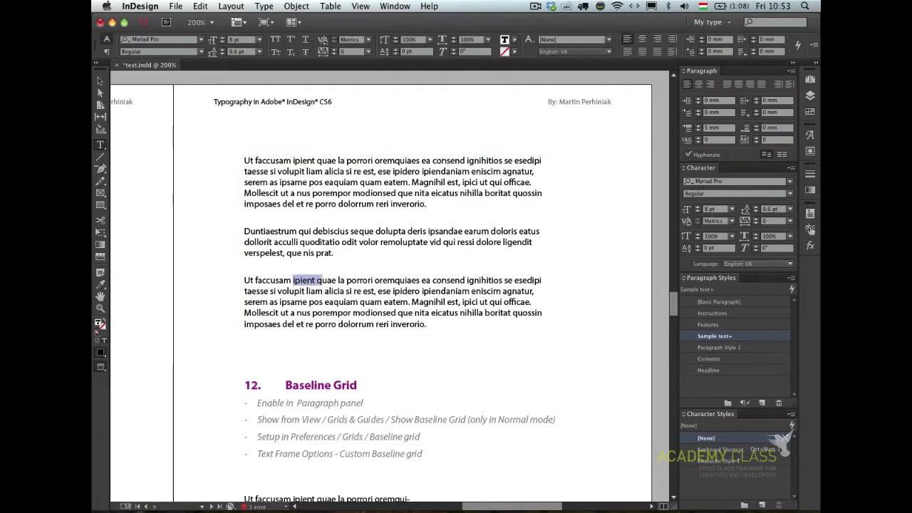
Reduce the selection character by character back past its starting point until it covers "ccusam" before "ipient"
key("shift+Left")
key("shift+Left")
key("shift+Left")
key("shift+Left")
key("shift+Left")
key("shift+Left")
key("shift+Left")
key("shift+Left")
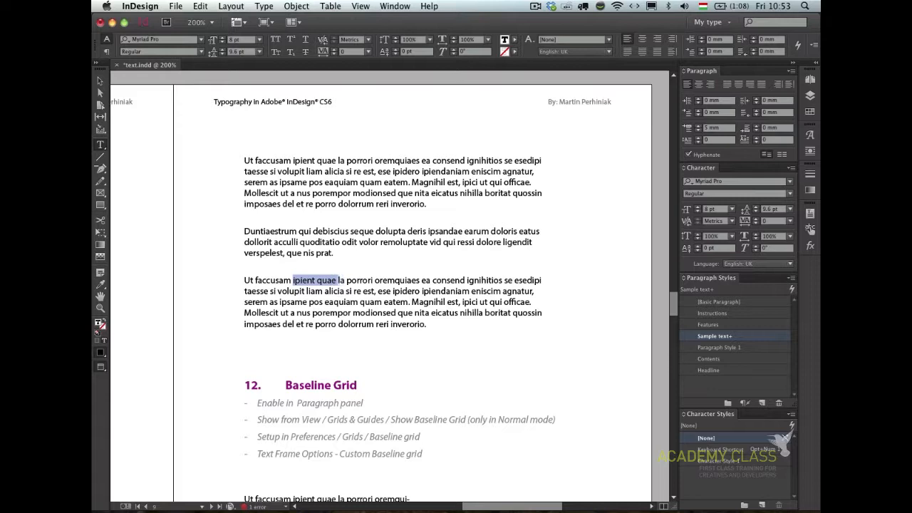
key("shift+Left")
key("shift+Left")
key("shift+Left")
key("shift+Left")
key("shift+Left")
key("shift+Left")
key("shift+Left")
key("shift+Left")
key("shift+Left")
key("shift+Left")
key("shift+Left")
key("shift+Left")
key("shift+Left")
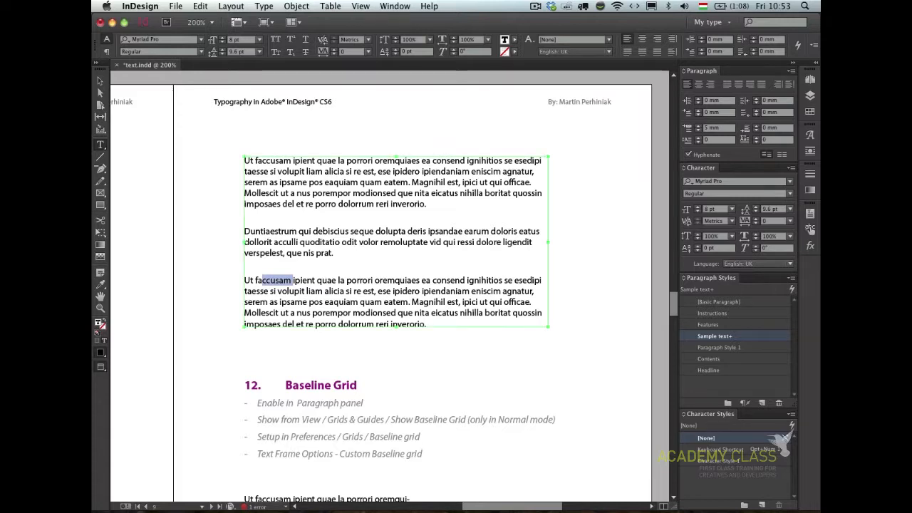
Release the selection and select "ipient quae la porrori oremquiaes ea" word by word
key("Right")
key("super+shift+Right")
key("super+shift+Right")
key("super+shift+Right")
key("super+shift+Right")
key("super+shift+Right")
key("super+shift+Right")
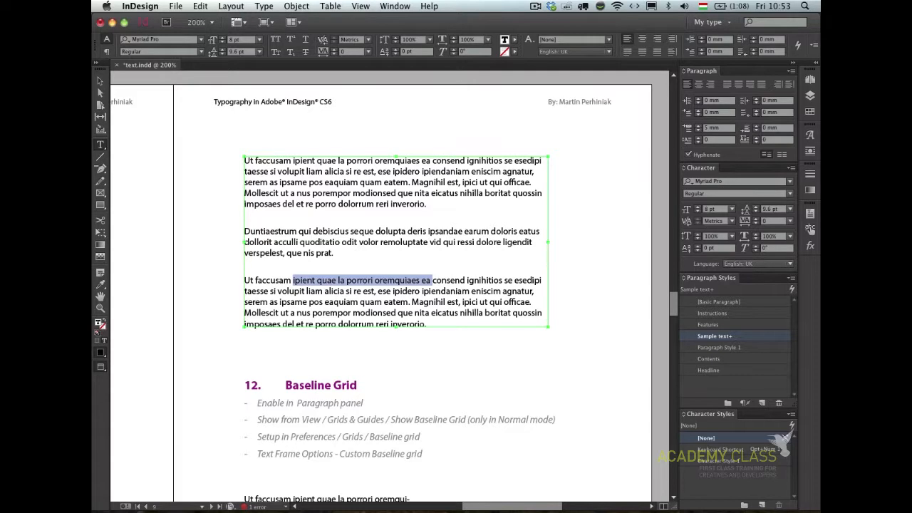
Extend the selection by whole paragraphs from before "ipient" up to the start of the first paragraph, and release it
key("super+shift+Down")
key("super+shift+Up")
key("super+shift+Up")
key("super+shift+Up")
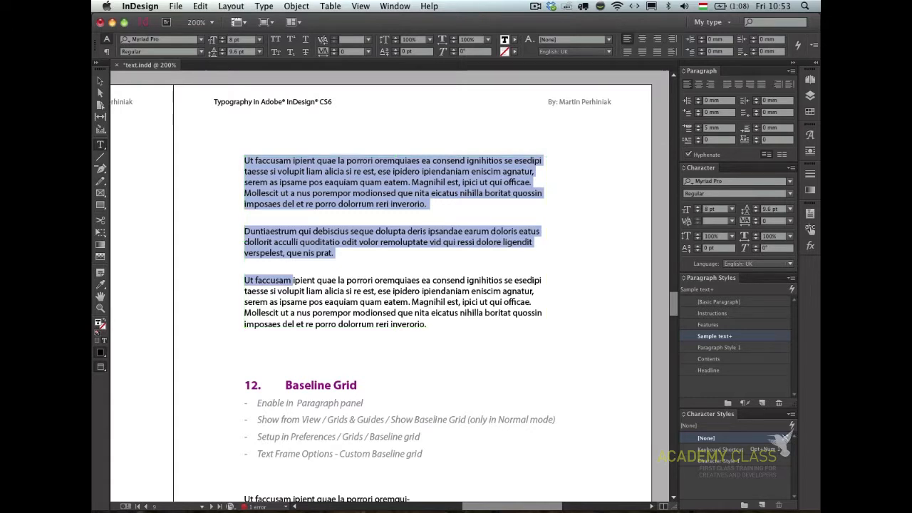
key("Right")
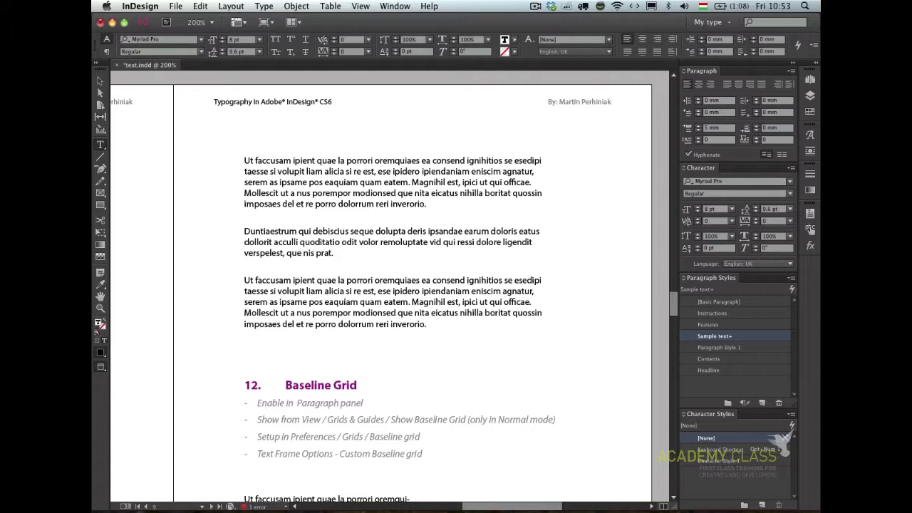
Select the two words before the cursor, release them, move the cursor back by characters and words, and deselect the frame
key("shift+super+Left")
key("shift+super+Left")
key("Right")
key("Left")
key("Left")
key("Left")
key("super+Left")
key("super+Left")
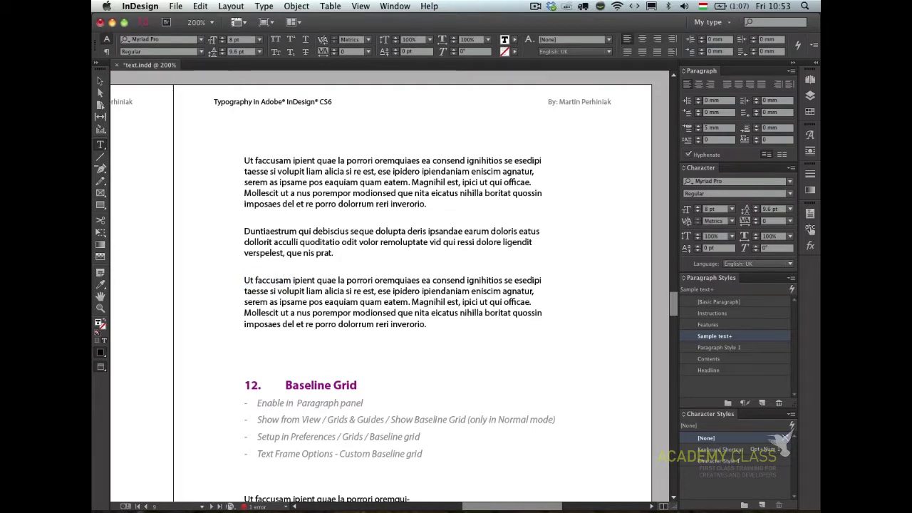
key("Escape")
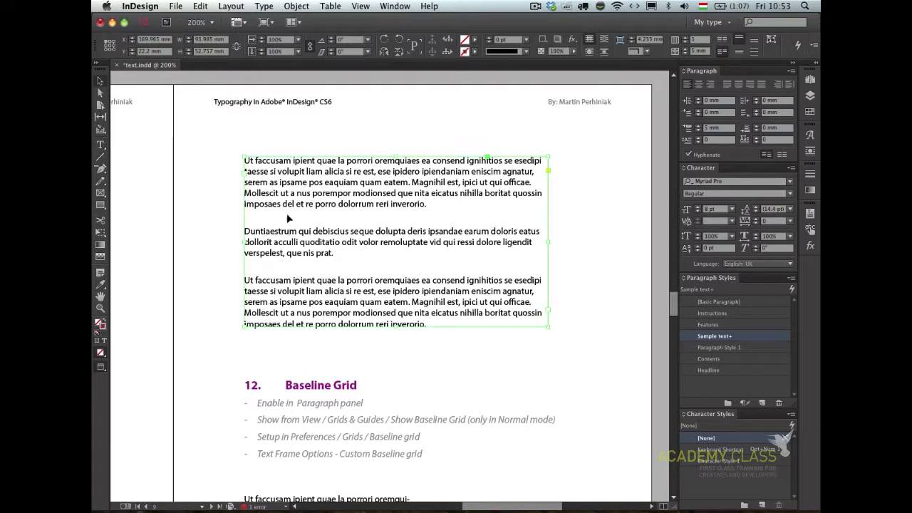
left_click(177, 210)
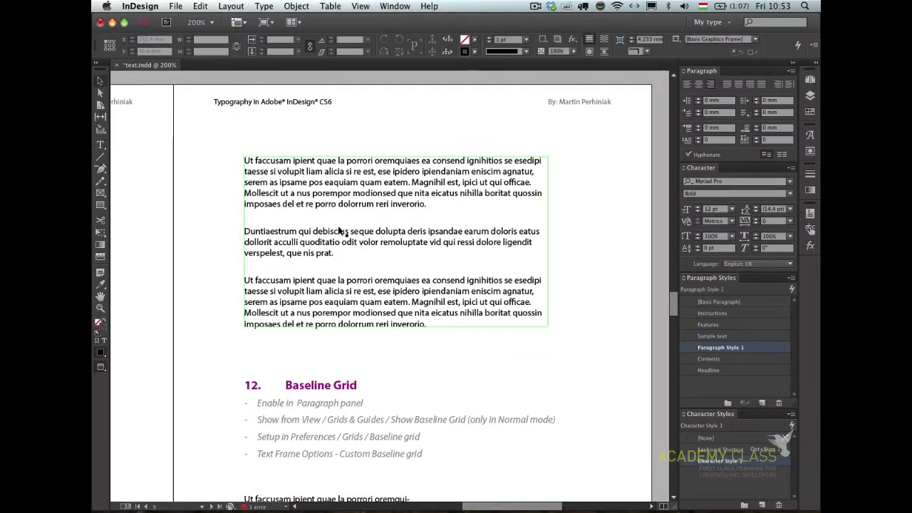
Select the word "debiscius" in the second paragraph and sweep a selection from within it into "quae" in the third paragraph
double_click(331, 235)
double_click(330, 231)
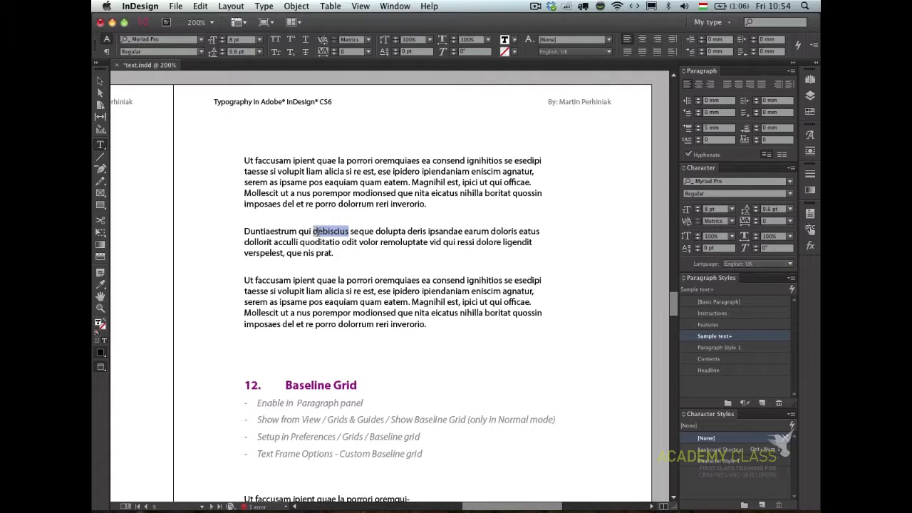
left_click_drag(323, 233, 327, 280)
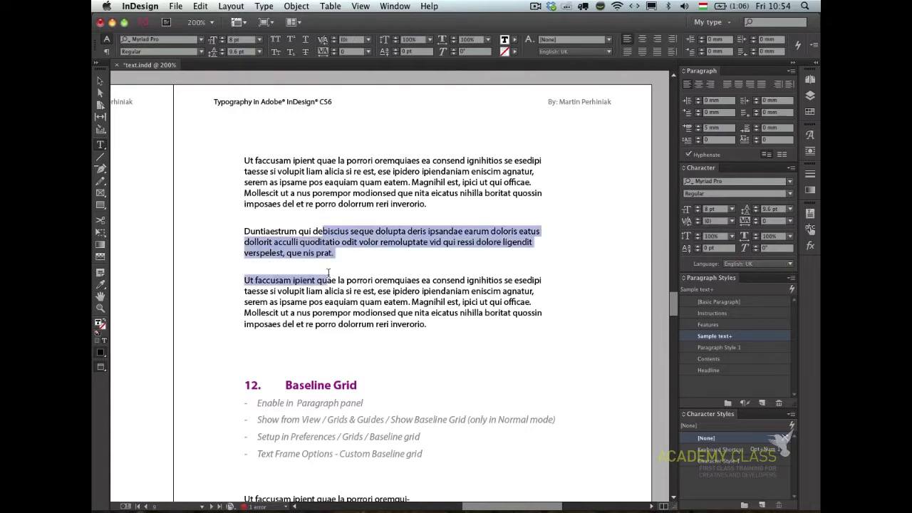
Select the word "debiscius", select its whole line, and reselect only "debiscius"
left_click(327, 234)
double_click(327, 234)
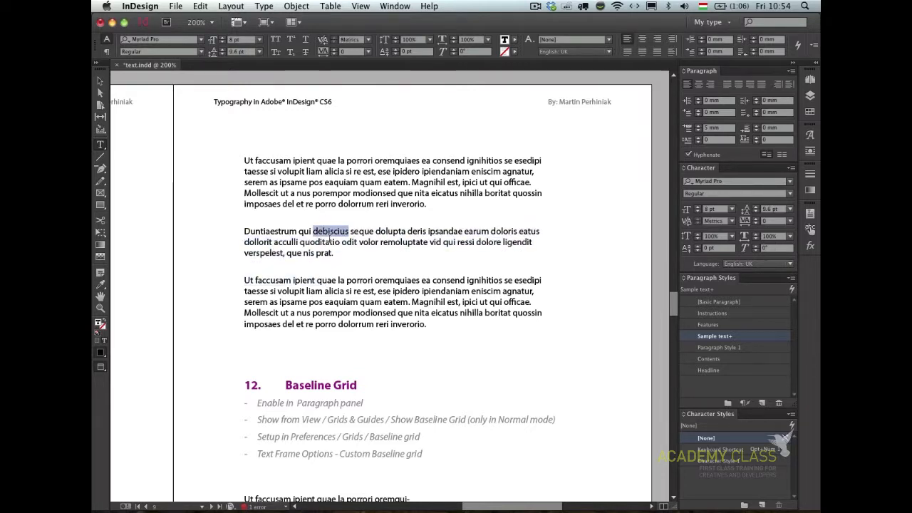
left_click(335, 237)
triple_click(335, 237)
left_click(343, 249)
double_click(329, 232)
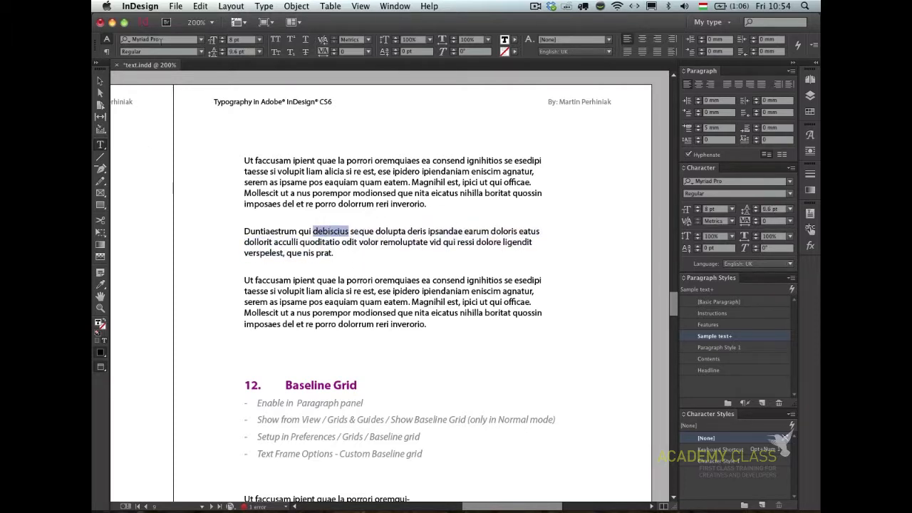
Enable drag and drop text editing in Layout View in the Type preferences and apply the change
left_click(139, 6)
mouse_move(161, 52)
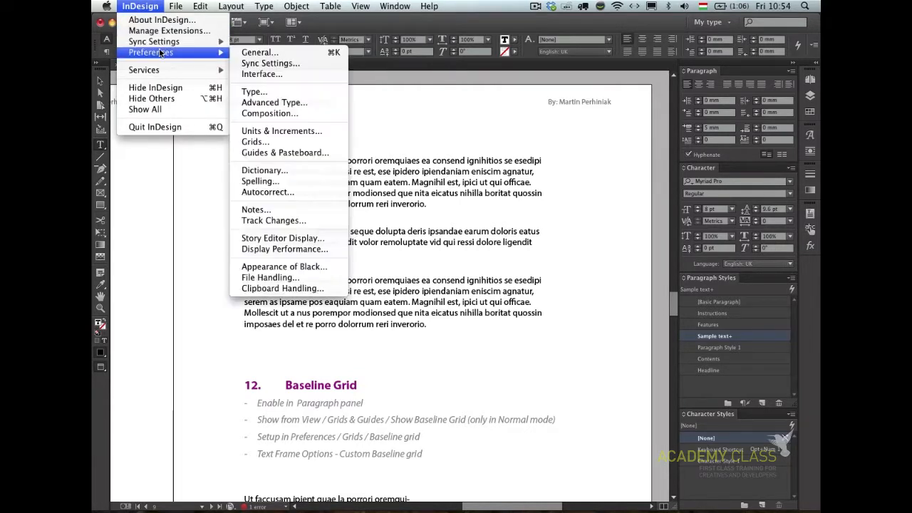
left_click(256, 53)
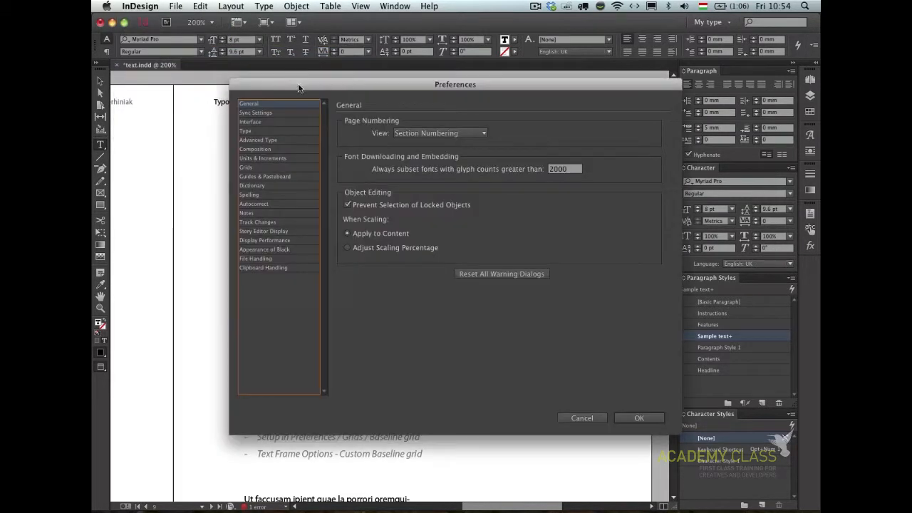
left_click(268, 123)
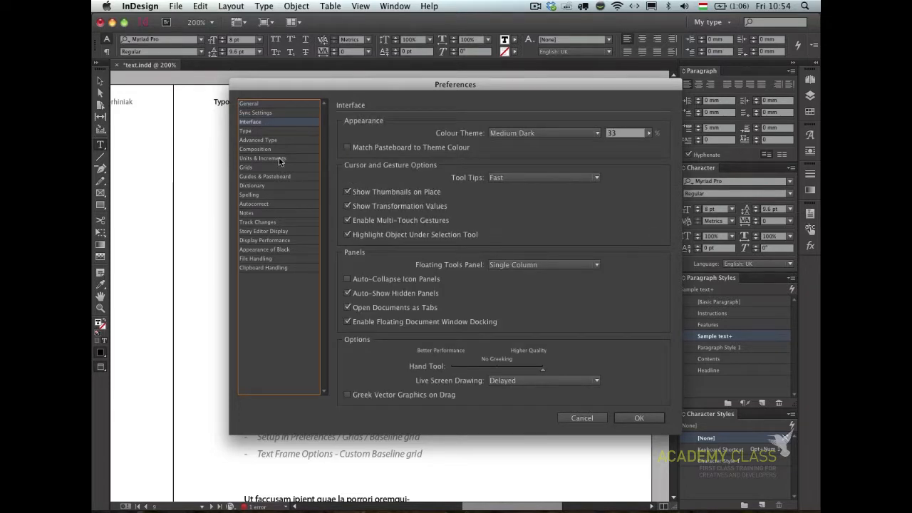
left_click(280, 131)
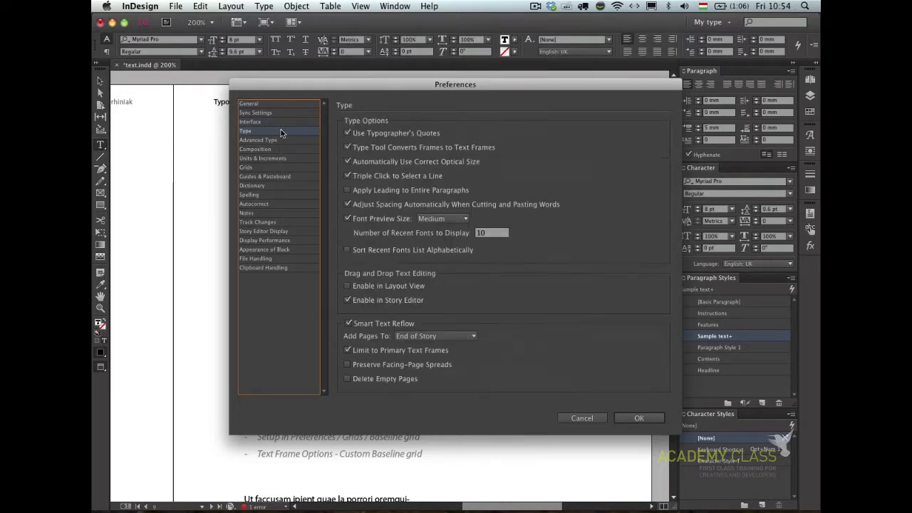
left_click(386, 286)
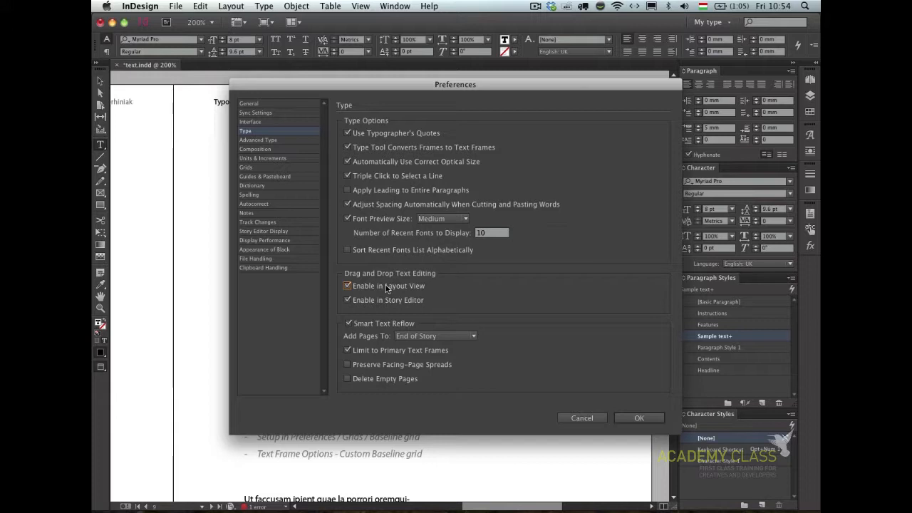
left_click(638, 417)
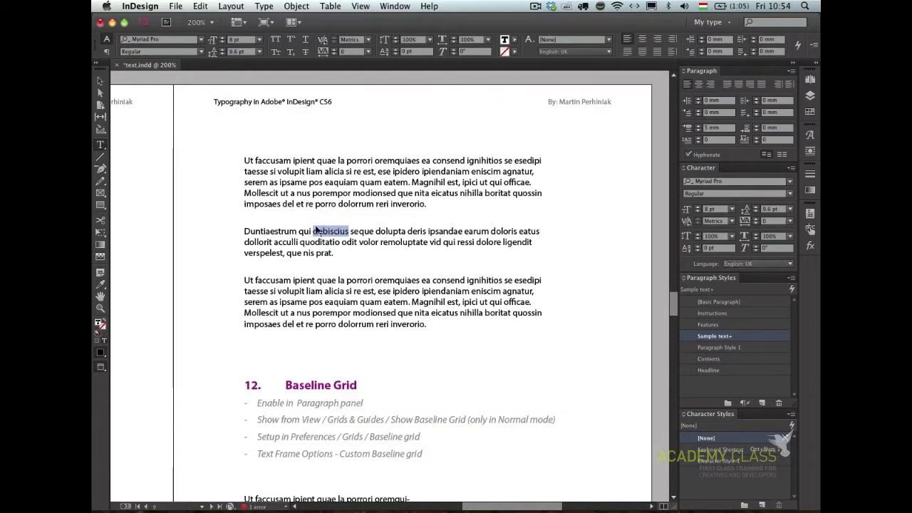
Move the selected word "debiscius" into "porrori" in the third paragraph, deselect the text frame, and fit the spread in the window
left_click_drag(333, 232, 372, 280)
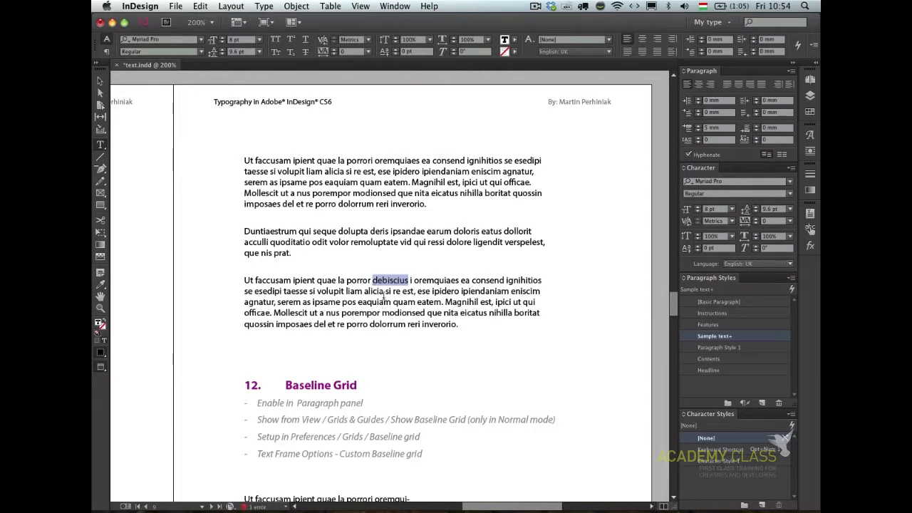
left_click(394, 280)
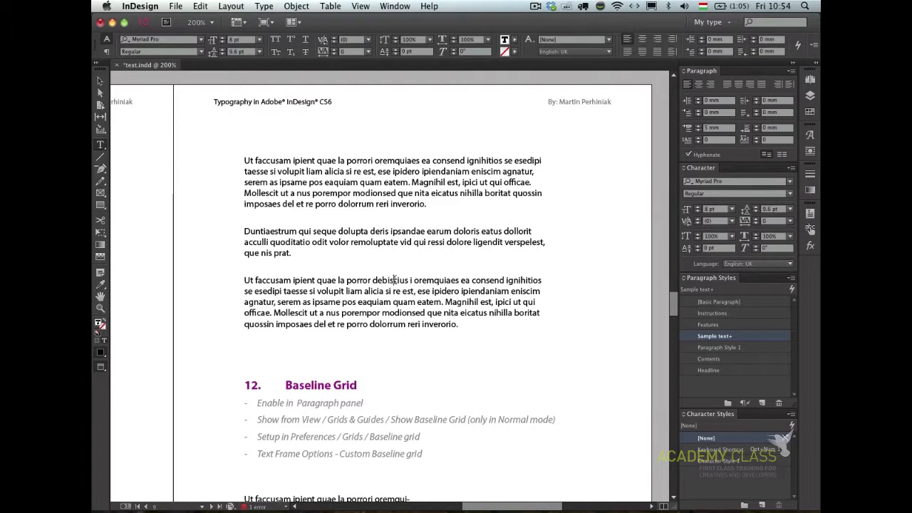
key("Escape")
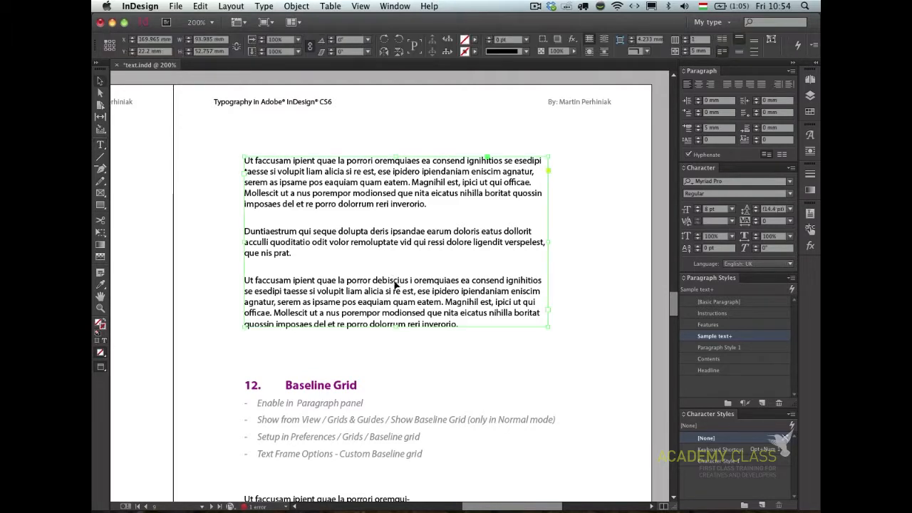
left_click(435, 354)
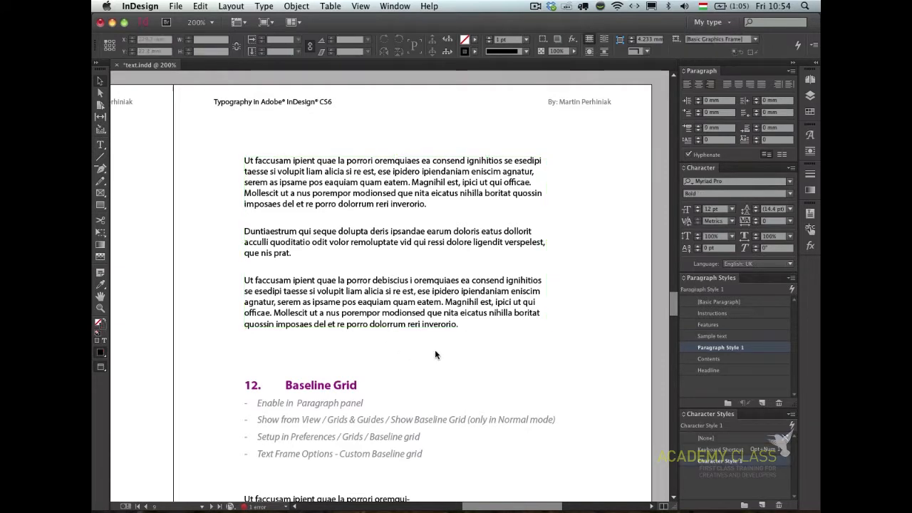
key("super+alt+0")
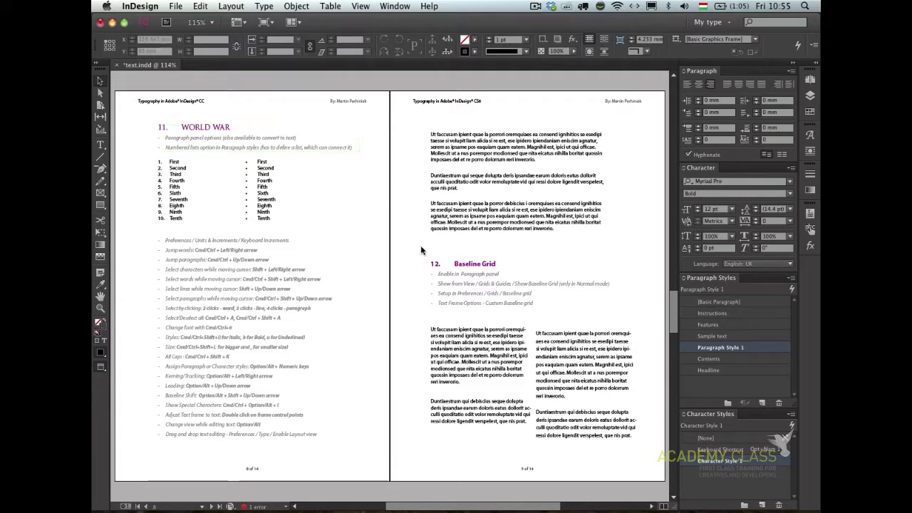
Select the second-column text frame in the Baseline Grid section, open its Text Frame Options, and close them without changes
key("super+space")
left_click_drag(400, 247, 654, 454)
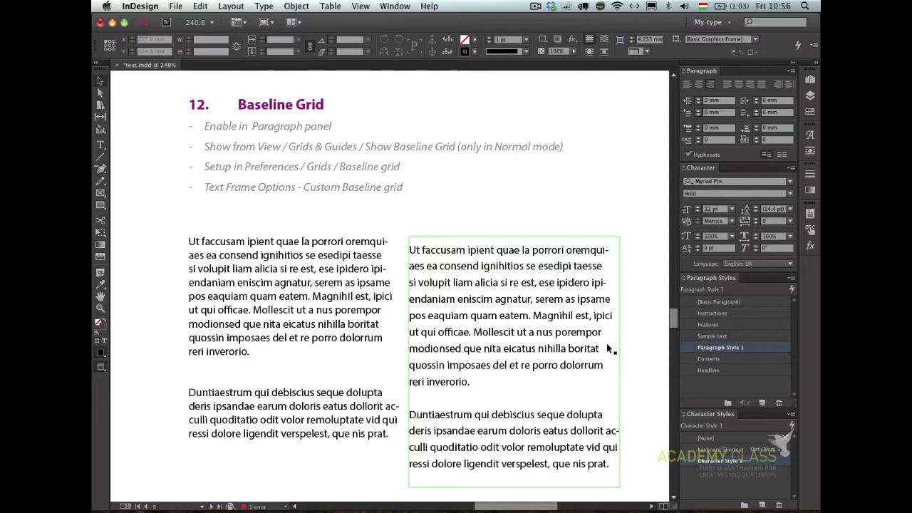
left_click(488, 304)
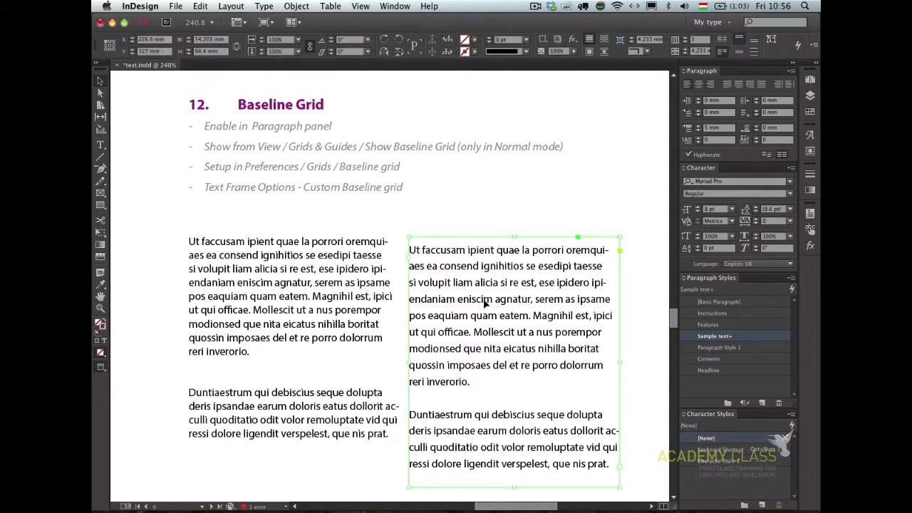
key("super+b")
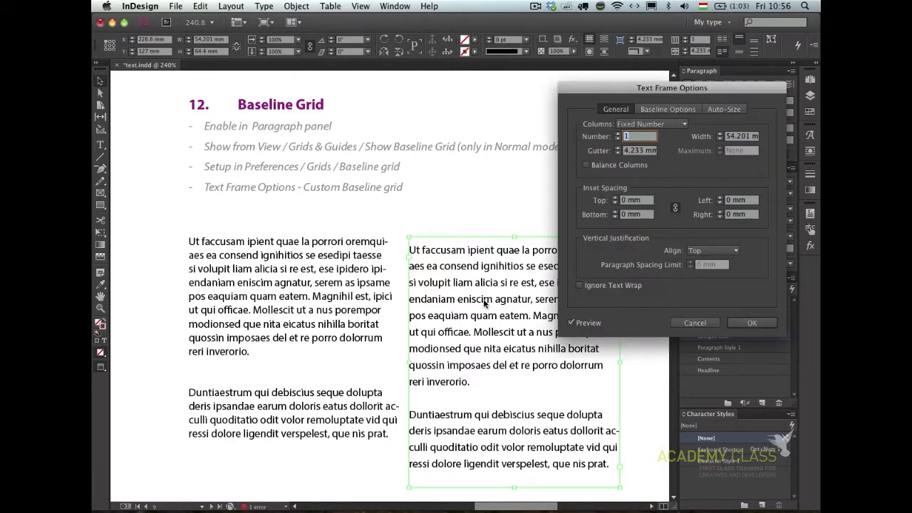
left_click(695, 323)
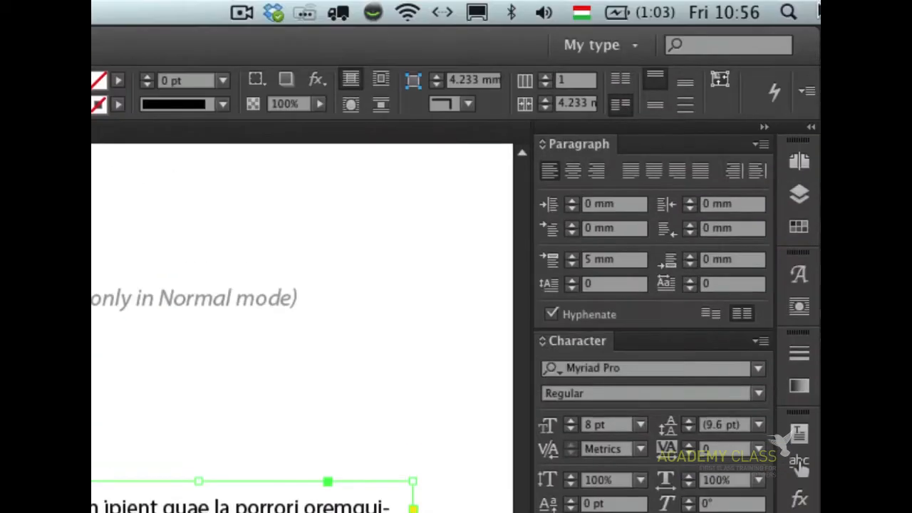
Hide the extra options of the Paragraph panel and show them again
left_click(761, 144)
left_click(626, 163)
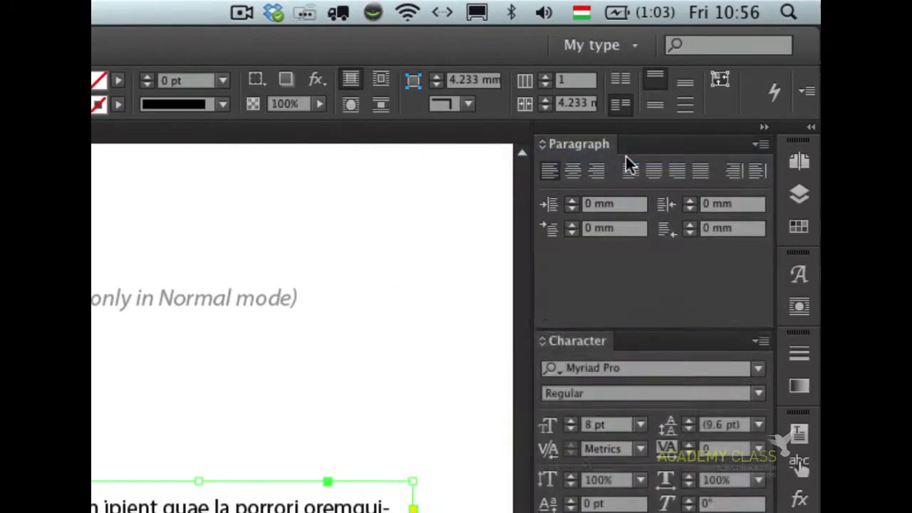
left_click(761, 144)
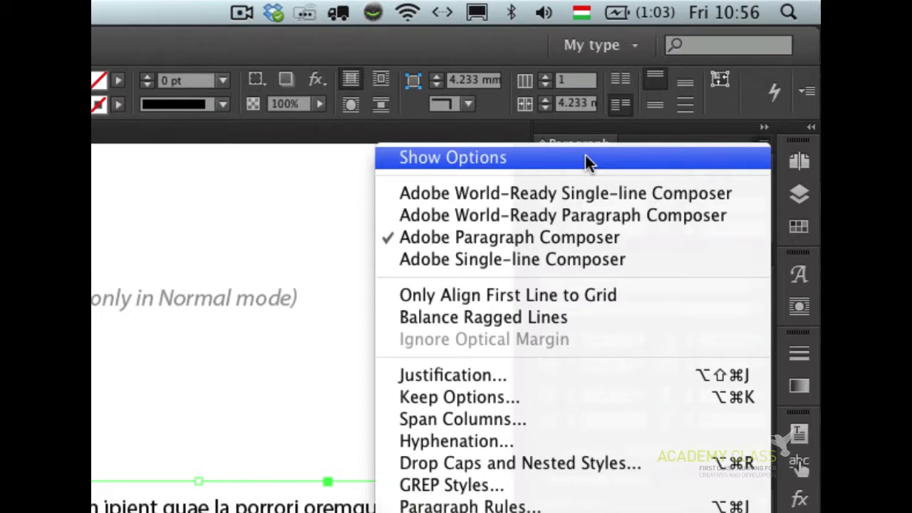
left_click(588, 163)
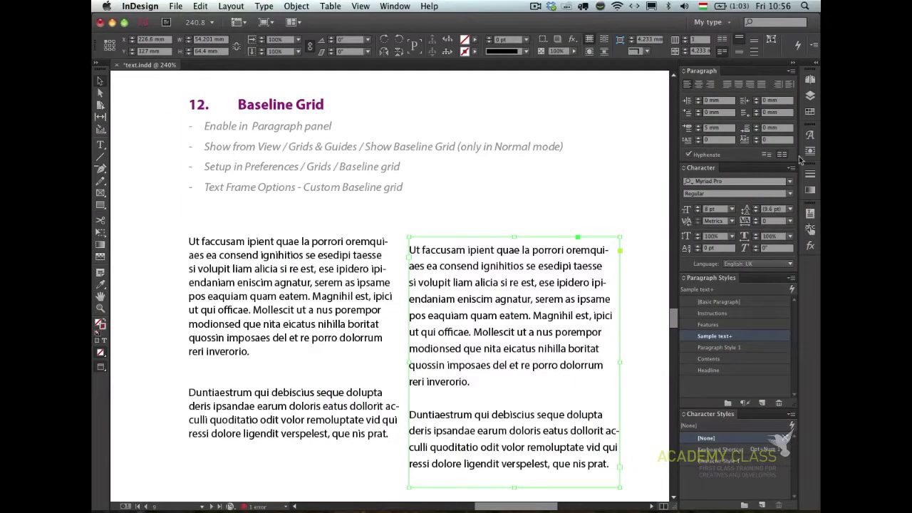
Turn the second-column frame's baseline grid alignment off and back on, switching to Normal screen mode in between
left_click(752, 199)
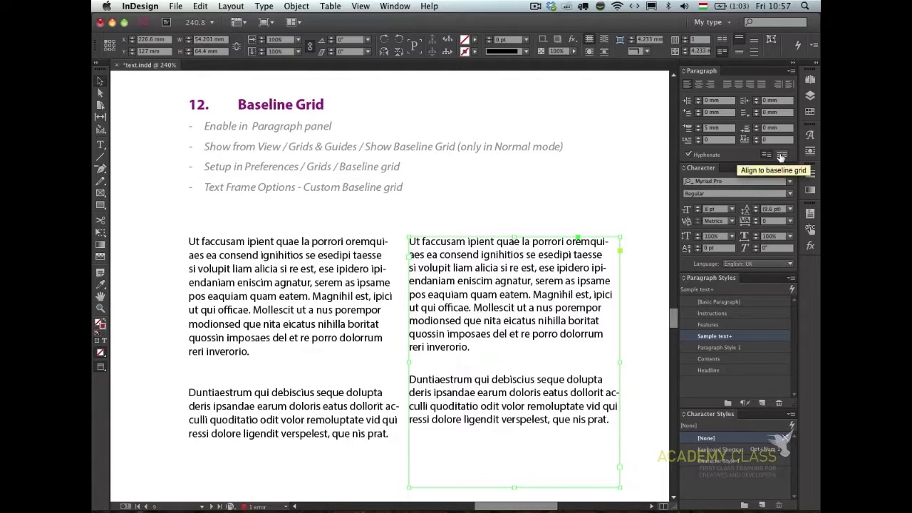
key("w")
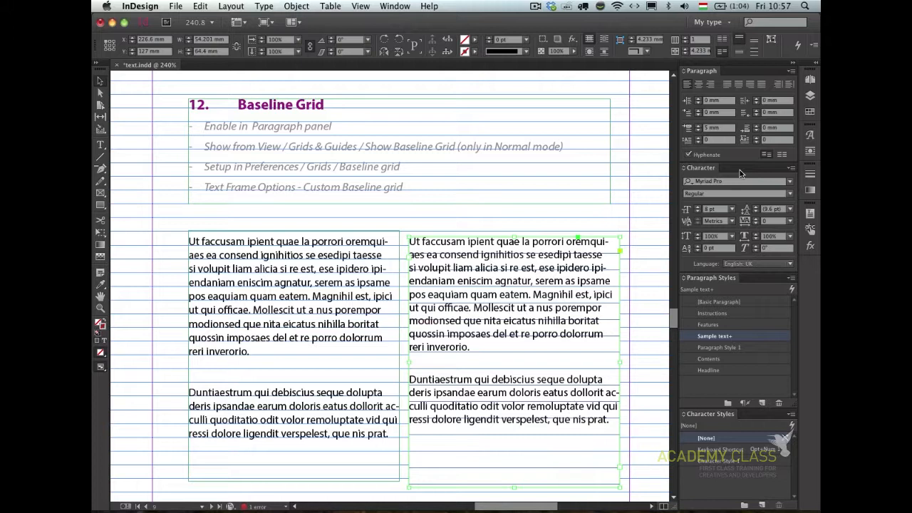
left_click(781, 155)
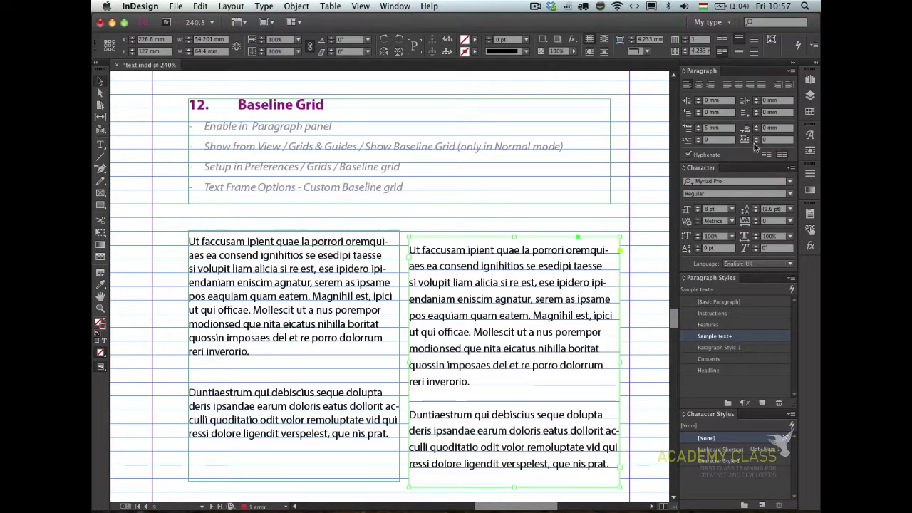
Turn baseline grid alignment off and back on for the first-column text frame
left_click(296, 264)
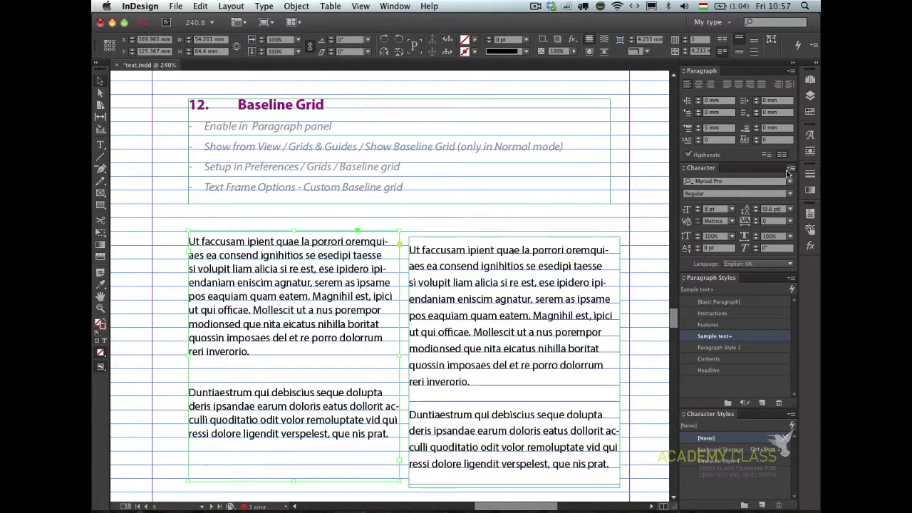
left_click(767, 155)
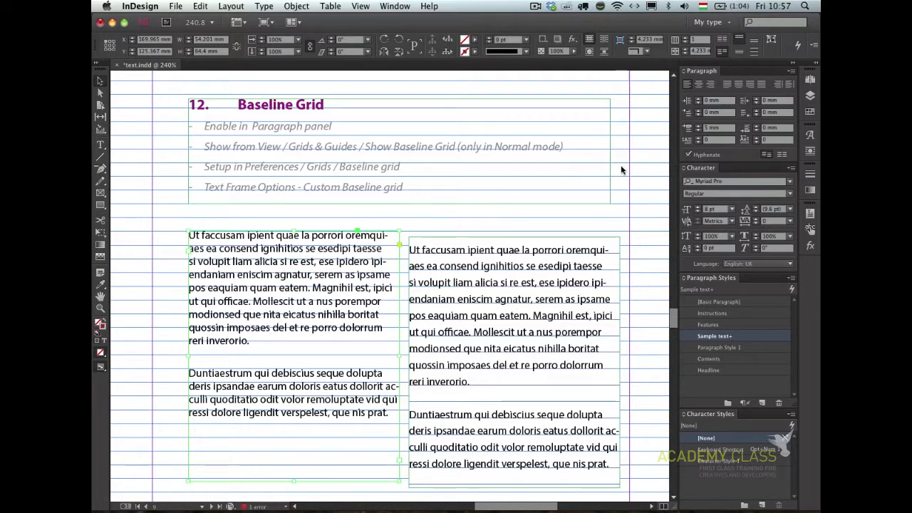
left_click(781, 154)
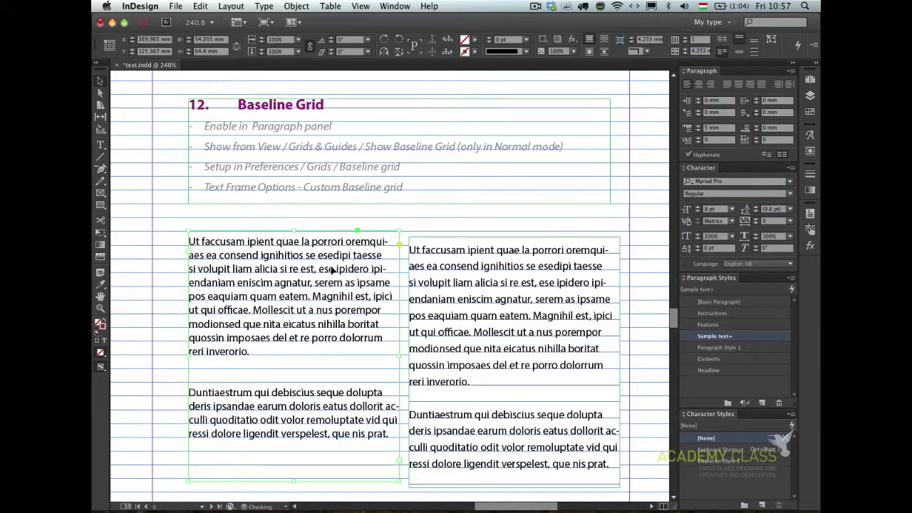
Shift the first-column frame slightly downward and move the second-column frame up to about X 229.1 mm, Y 114.1 mm
left_click_drag(332, 269, 332, 276)
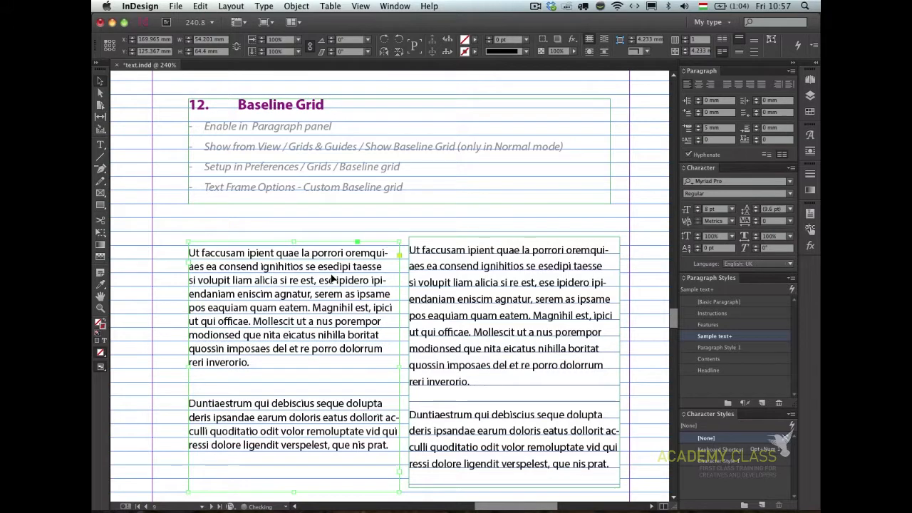
left_click(439, 269)
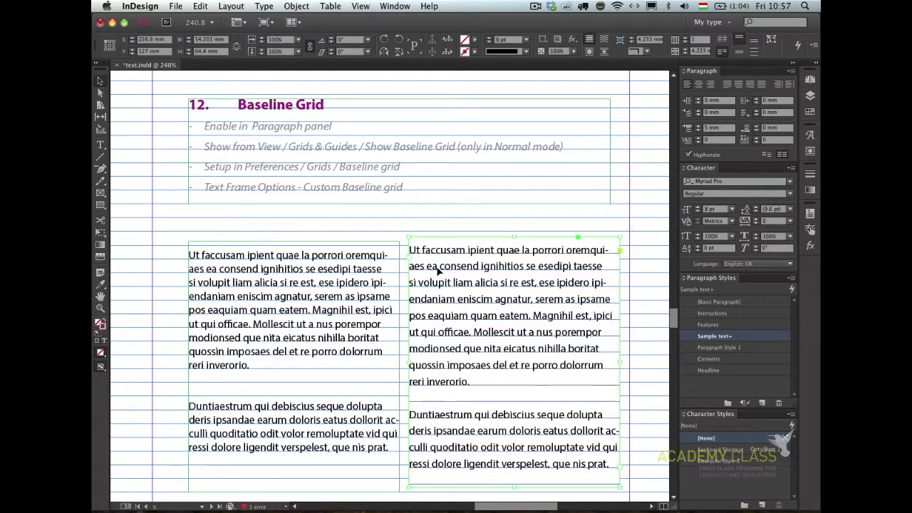
left_click_drag(443, 267, 446, 276)
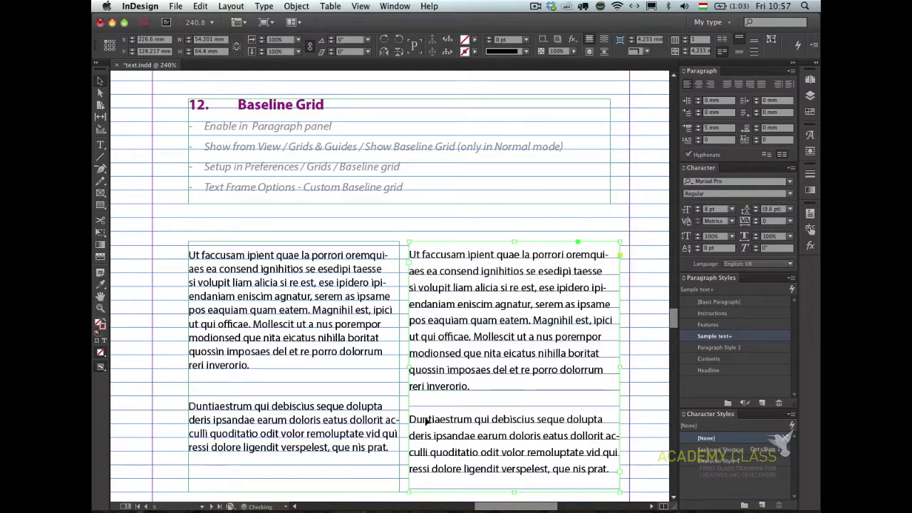
left_click_drag(456, 325, 467, 310)
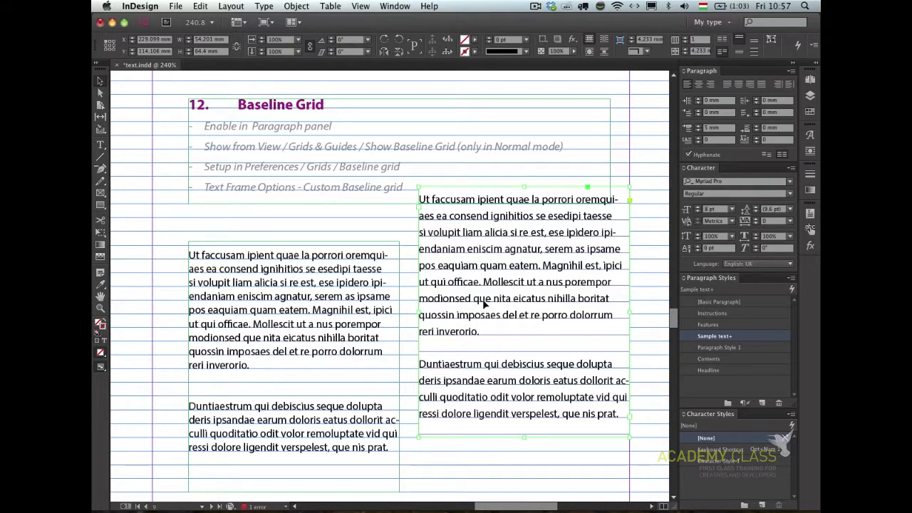
Disable the custom baseline grid in the second-column frame's Text Frame Options and apply the change
key("super+b")
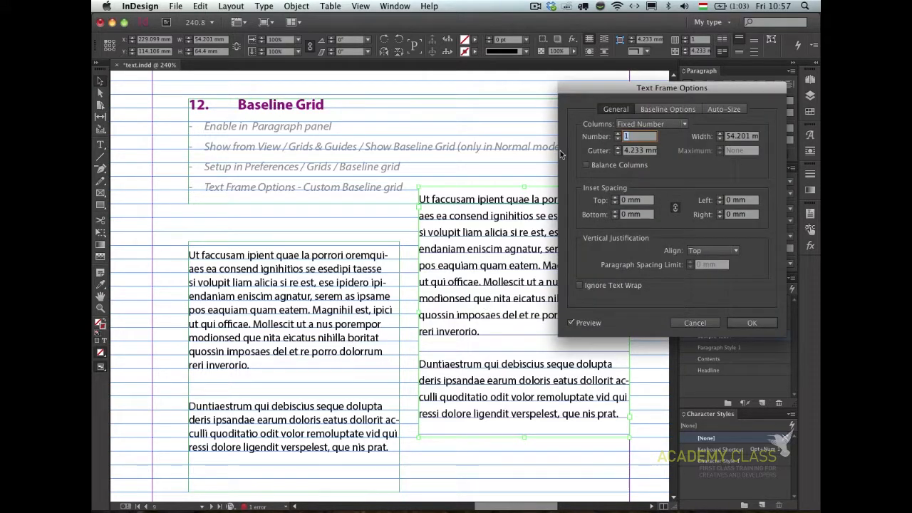
left_click_drag(648, 87, 550, 107)
left_click_drag(340, 145, 245, 164)
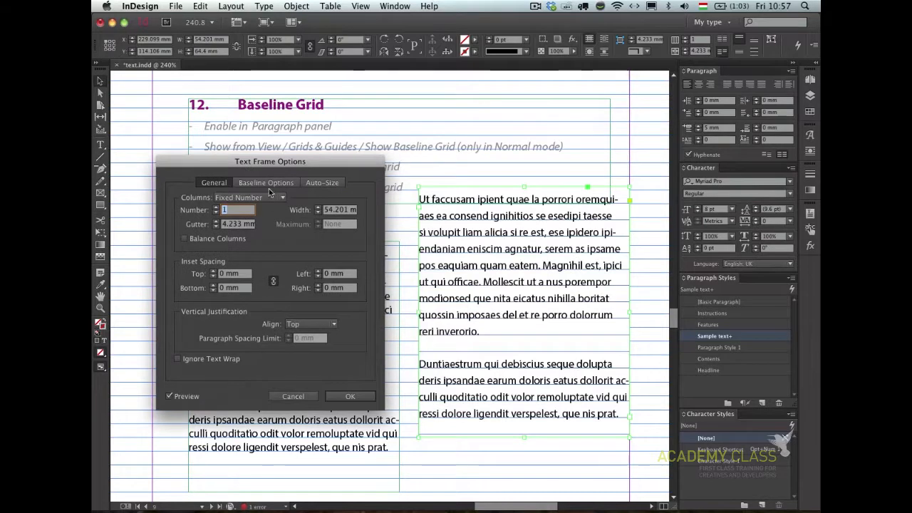
left_click(280, 186)
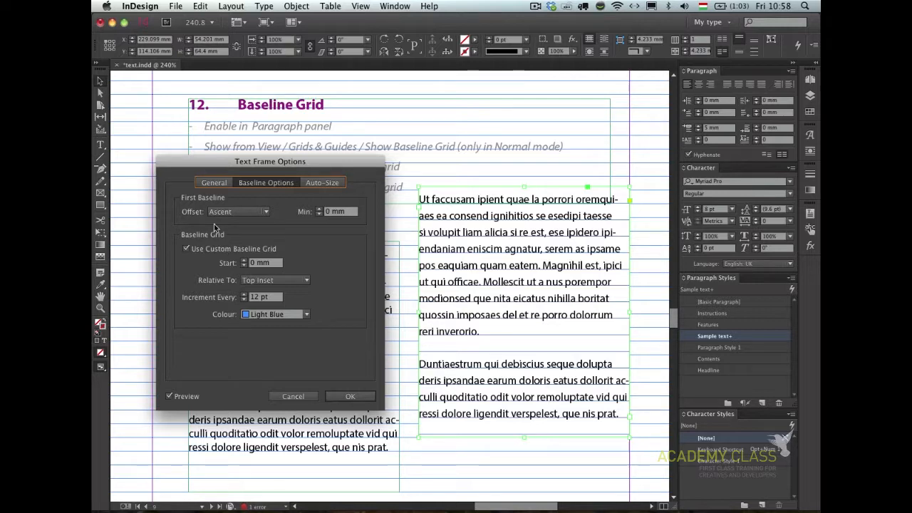
left_click(219, 249)
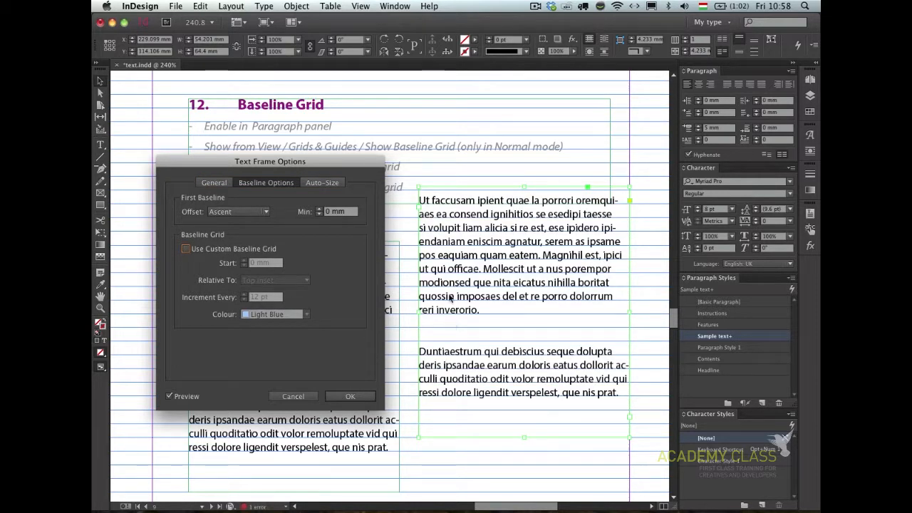
left_click(342, 396)
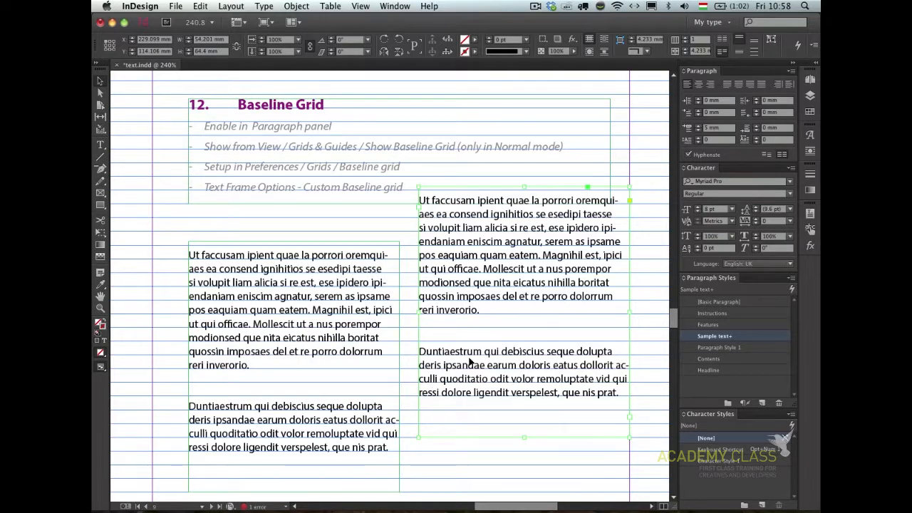
Place both text frames side by side directly below the Baseline Grid instructions, the first at about X 170.6 mm, Y 118.1 mm
left_click_drag(477, 246, 477, 334)
left_click_drag(363, 302, 365, 248)
left_click_drag(461, 309, 467, 254)
mouse_move(364, 257)
left_mouse_down()
mouse_move(366, 277)
mouse_move(352, 278)
mouse_move(352, 266)
mouse_move(366, 261)
mouse_move(356, 260)
left_mouse_up()
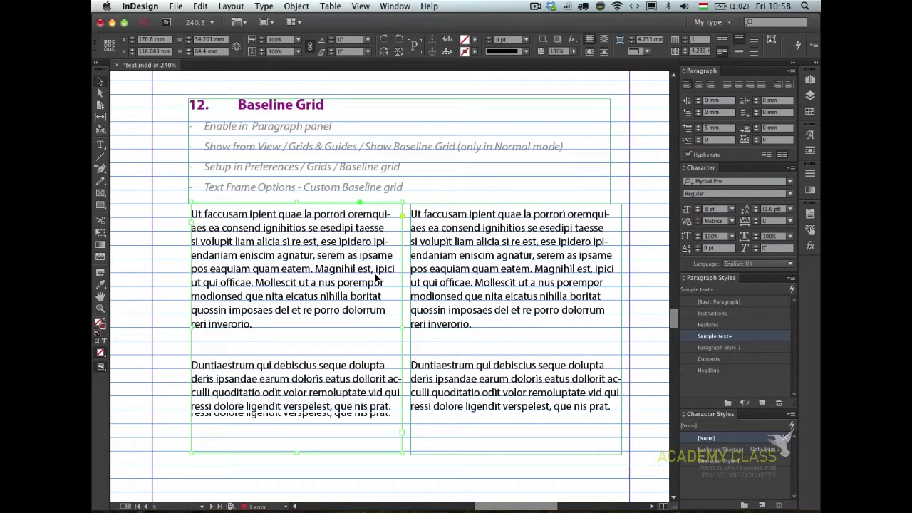
Review the baseline grid settings and its colour choices in the Grids preferences, and close them without changes
left_click(518, 150)
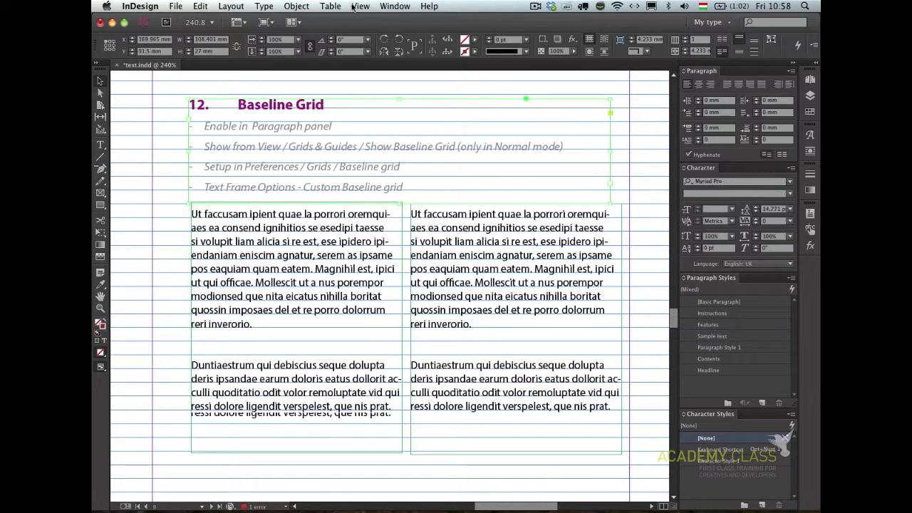
left_click(140, 5)
mouse_move(172, 52)
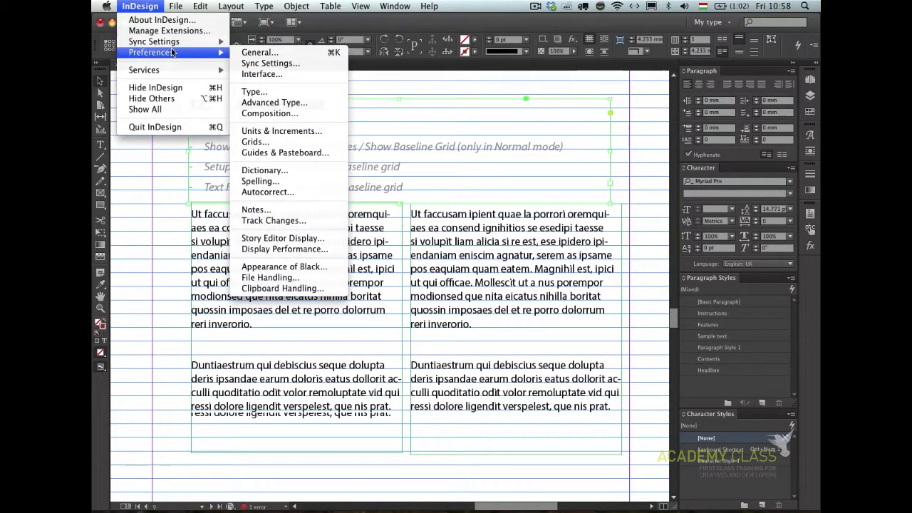
left_click(255, 142)
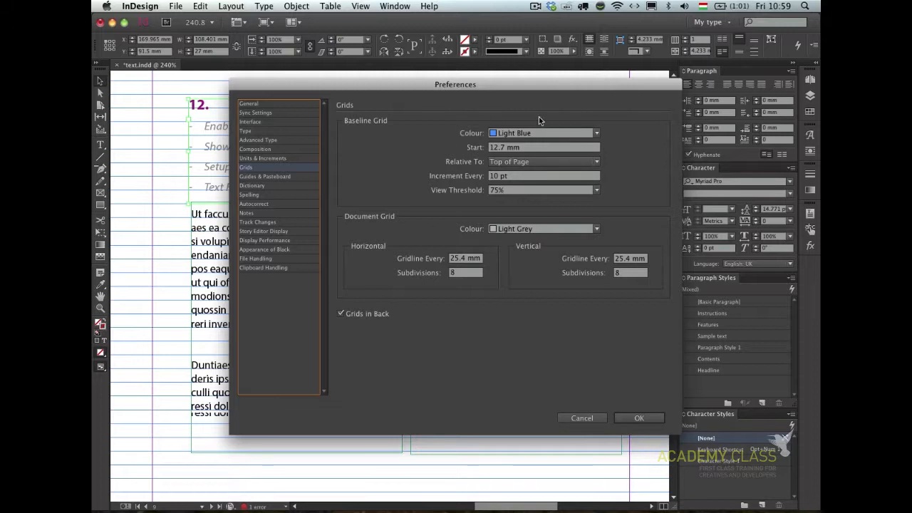
left_click(519, 134)
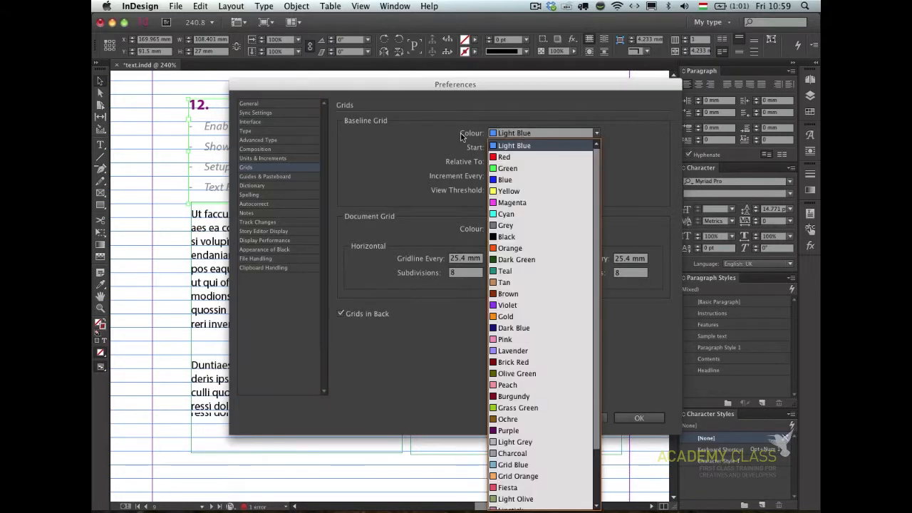
left_click(423, 141)
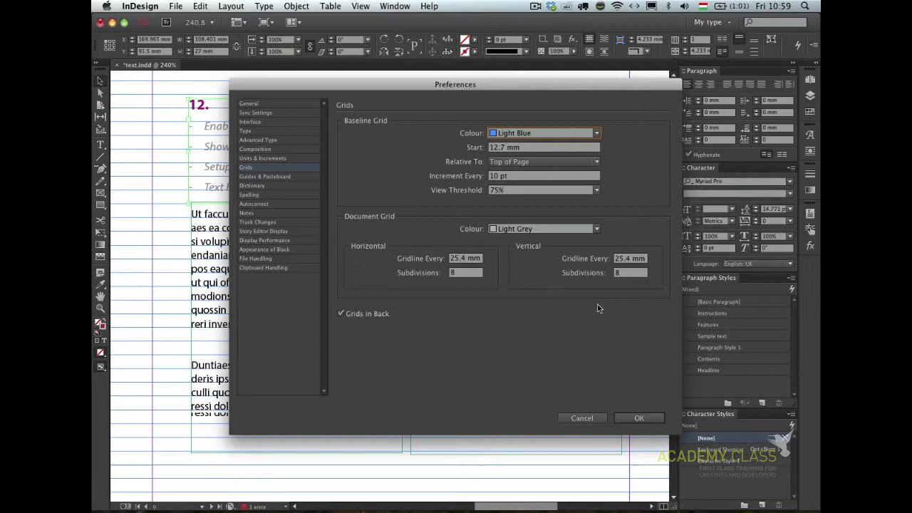
left_click(581, 418)
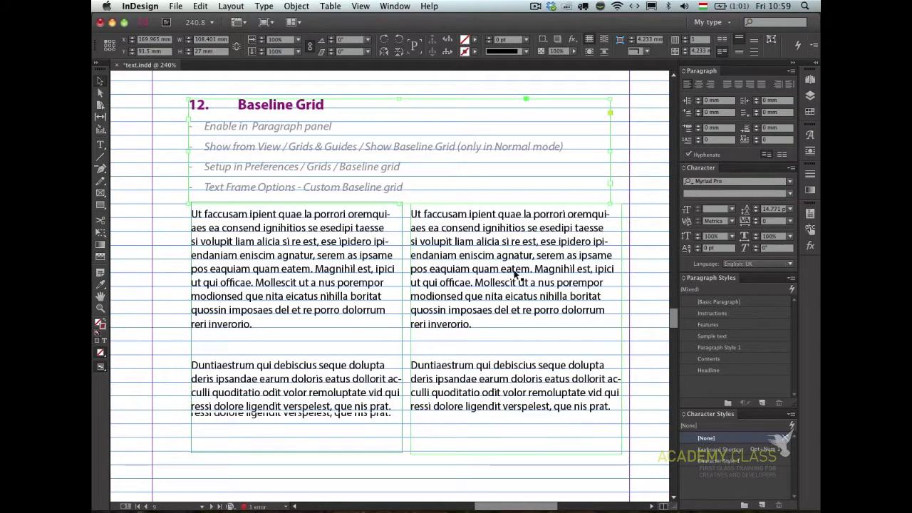
Fit the whole spread in the window and return to Preview screen mode with nothing selected
key("super+alt+0")
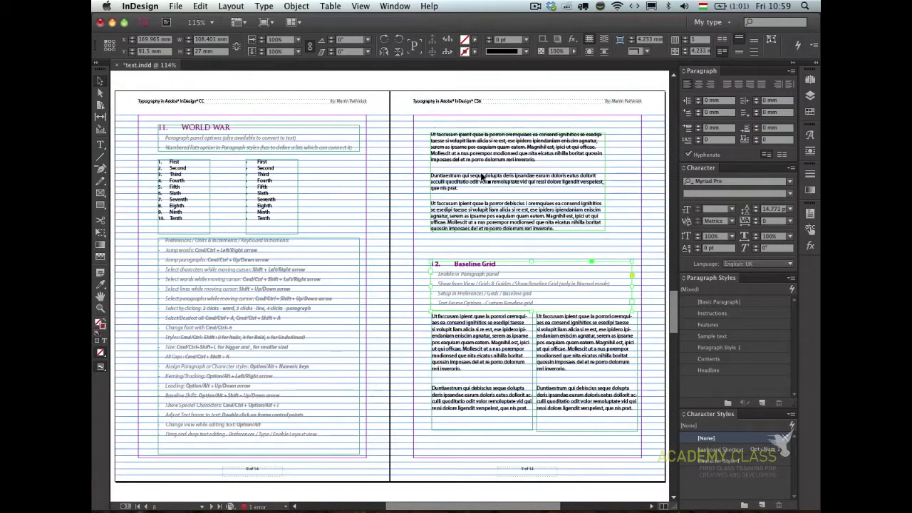
key("w")
left_click(632, 221)
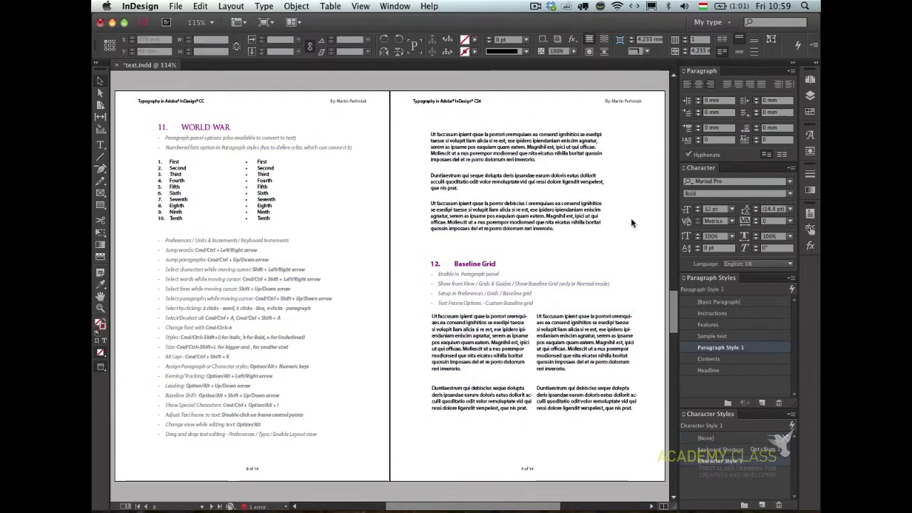
Go to the Inset spacing section and open Text Frame Options for its sample text frame
key("alt+Page_Down")
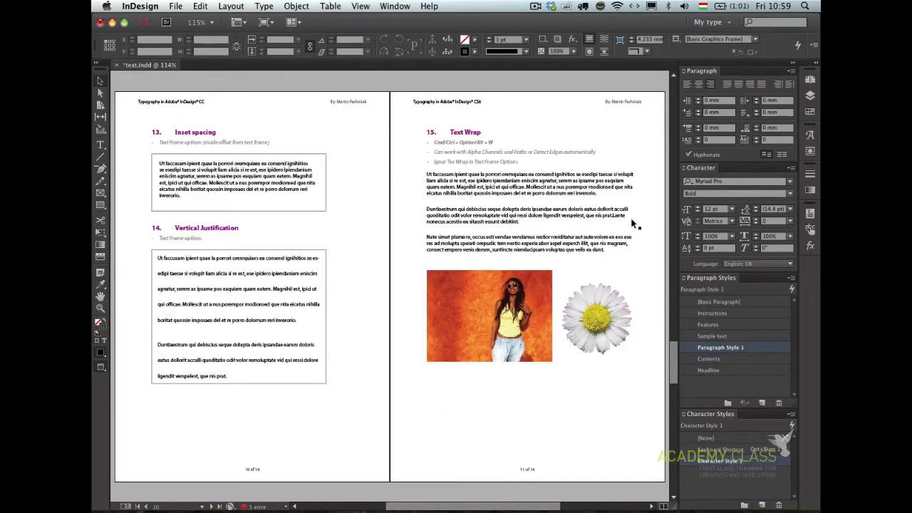
key("alt+Page_Down")
key("alt+Page_Down")
key("alt+Page_Up")
key("alt+Page_Up")
key("super+space")
left_click_drag(126, 119, 340, 218)
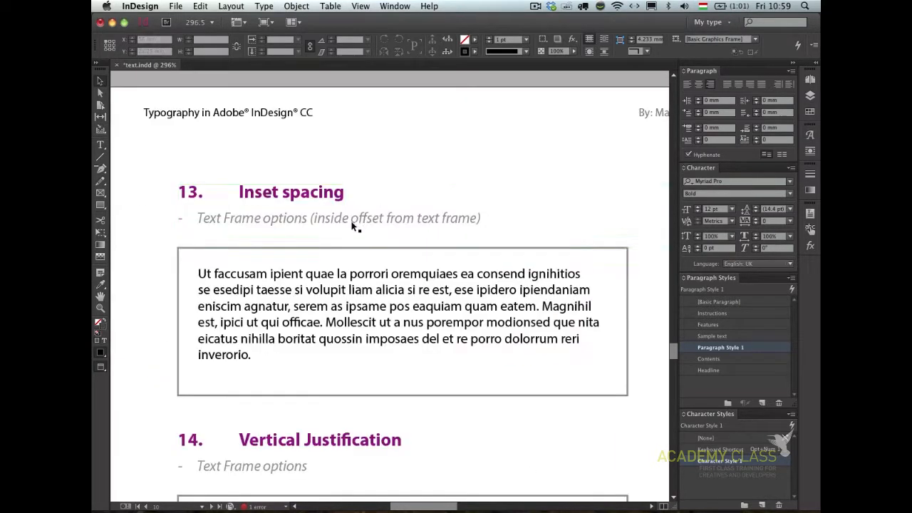
left_click(479, 299)
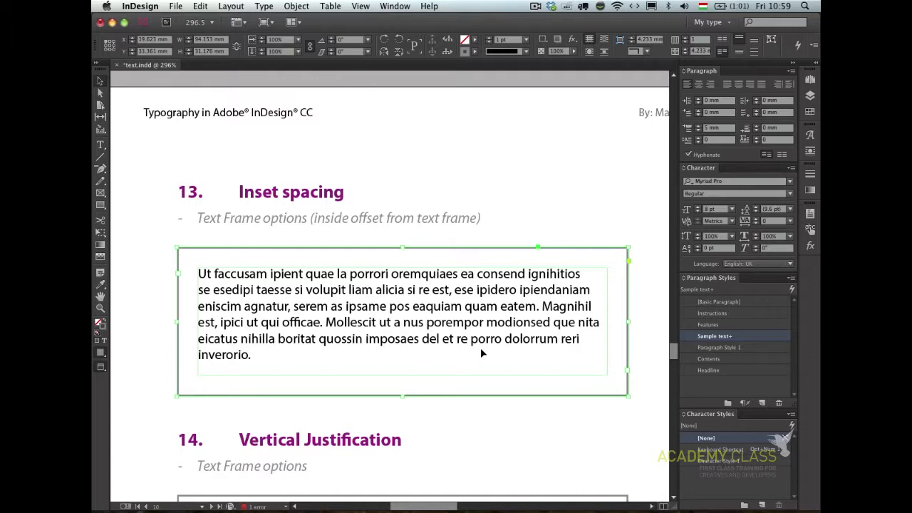
key("super+b")
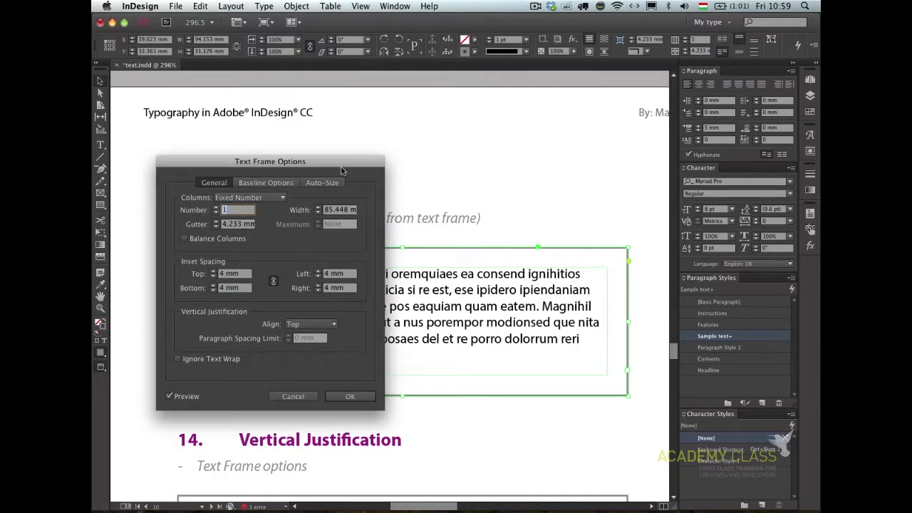
left_click_drag(335, 163, 712, 76)
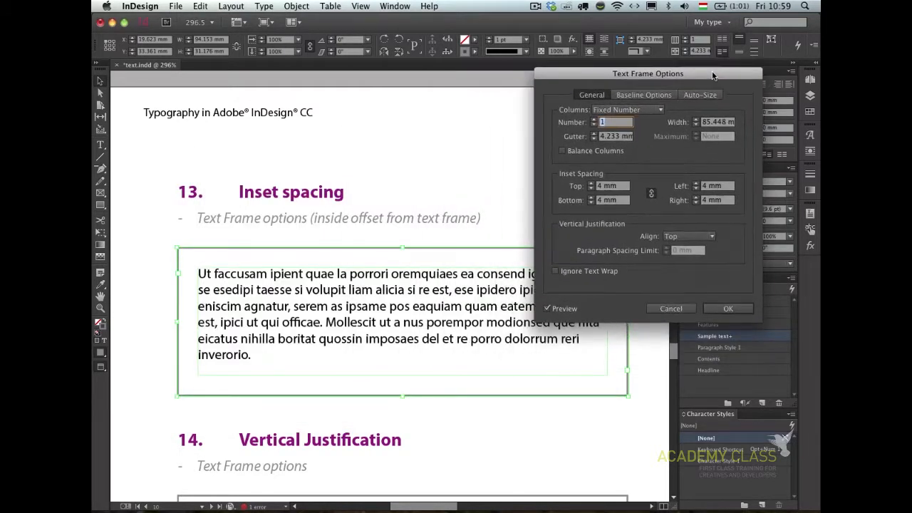
Preview a 7 mm inset on all four sides of the Inset spacing sample frame
left_click(591, 184)
left_click(592, 185)
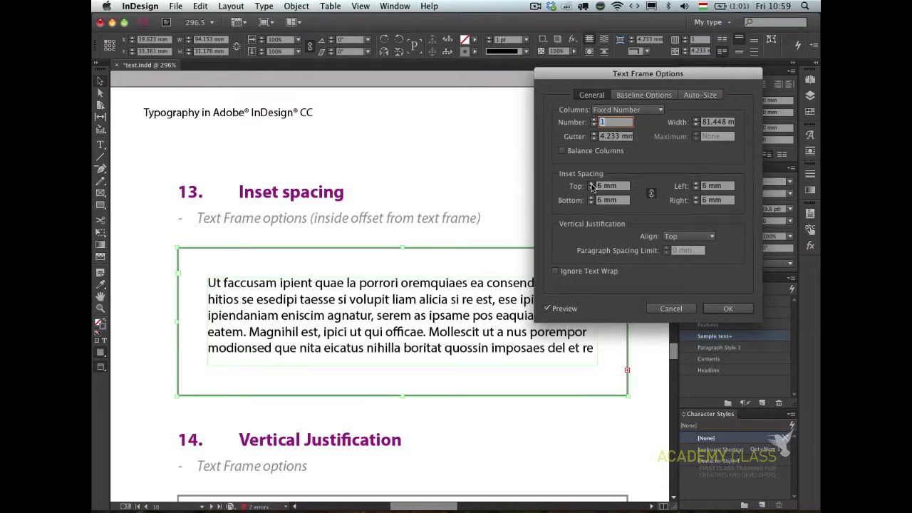
left_click(592, 184)
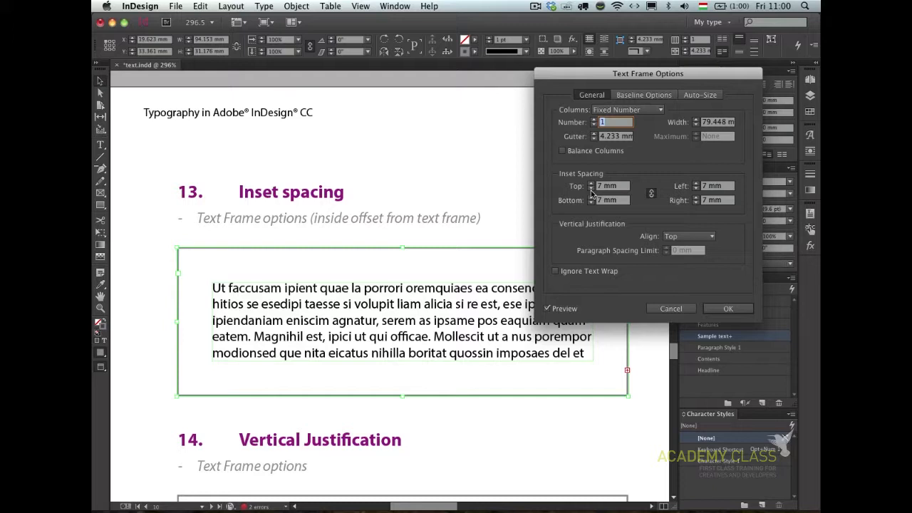
Reduce the sample frame's inset spacing to 0 mm on all four sides
left_click(591, 189)
left_click(591, 190)
left_click(592, 189)
left_click(591, 190)
left_click(591, 189)
left_click(592, 190)
left_click(592, 189)
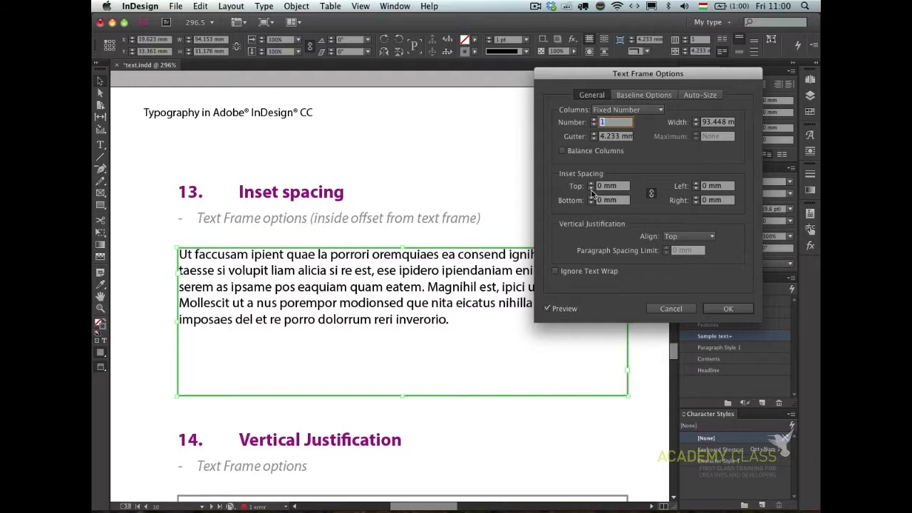
Try a 3 mm inset on all four sides of the frame, and cancel the Text Frame Options changes
left_click(591, 184)
left_click(591, 184)
left_click(591, 184)
left_click(590, 183)
left_click(591, 189)
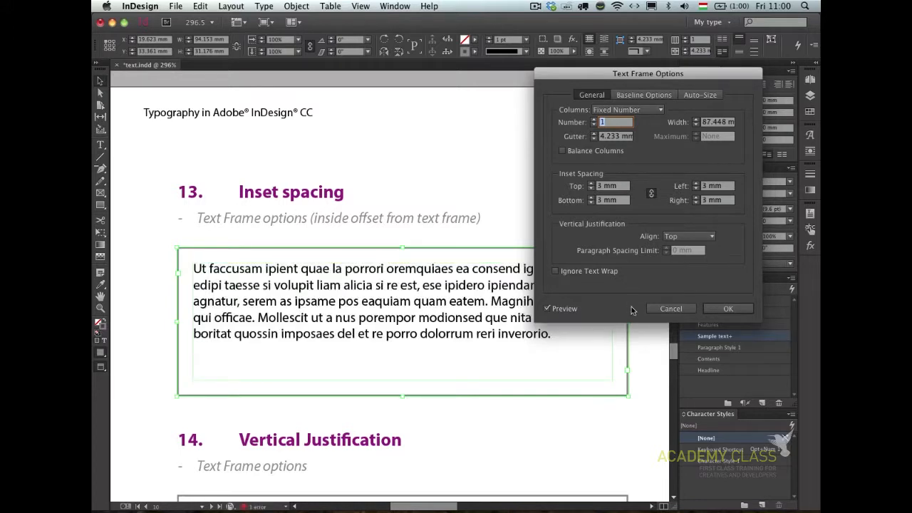
left_click(670, 310)
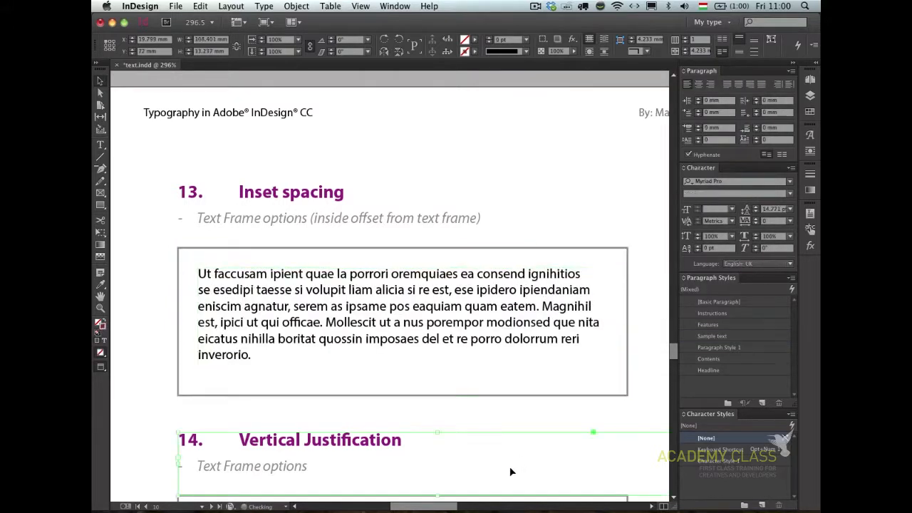
Preview Top vertical alignment on the sample text frame in the Vertical Justification section
scroll(525, 289, "down", 5)
scroll(491, 196, "down", 3)
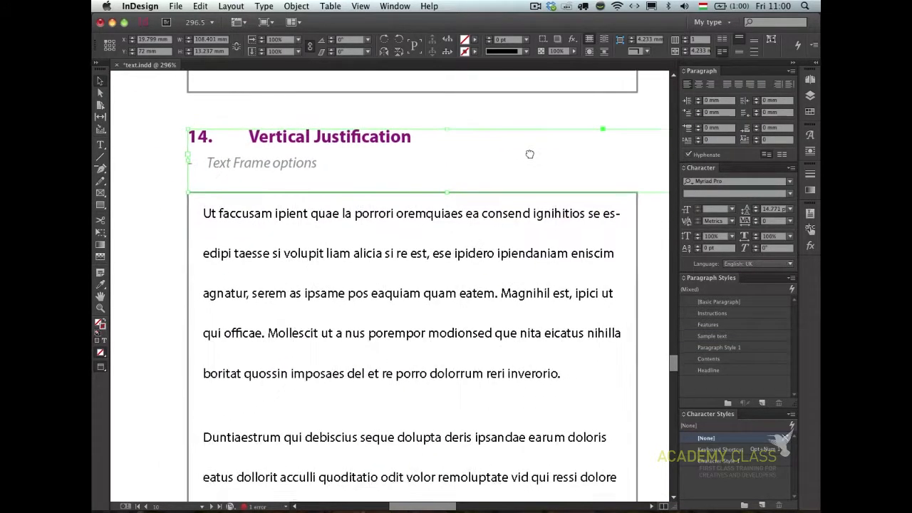
left_click(454, 245, "alt+super")
left_click_drag(361, 257, 406, 192)
left_click(285, 208)
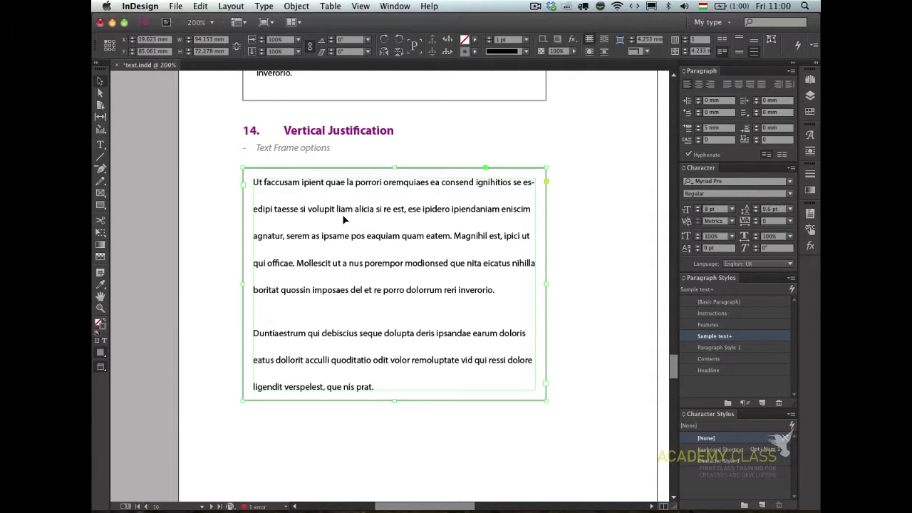
key("super+b")
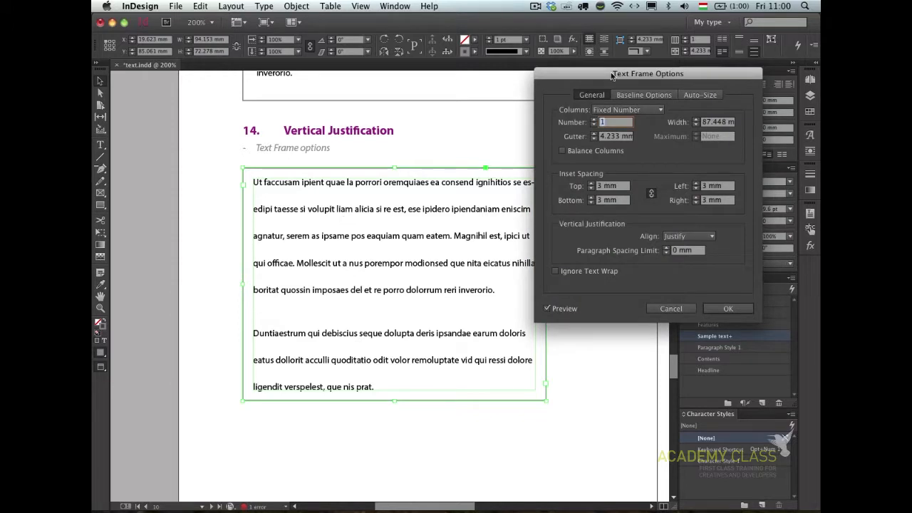
left_click_drag(611, 75, 647, 162)
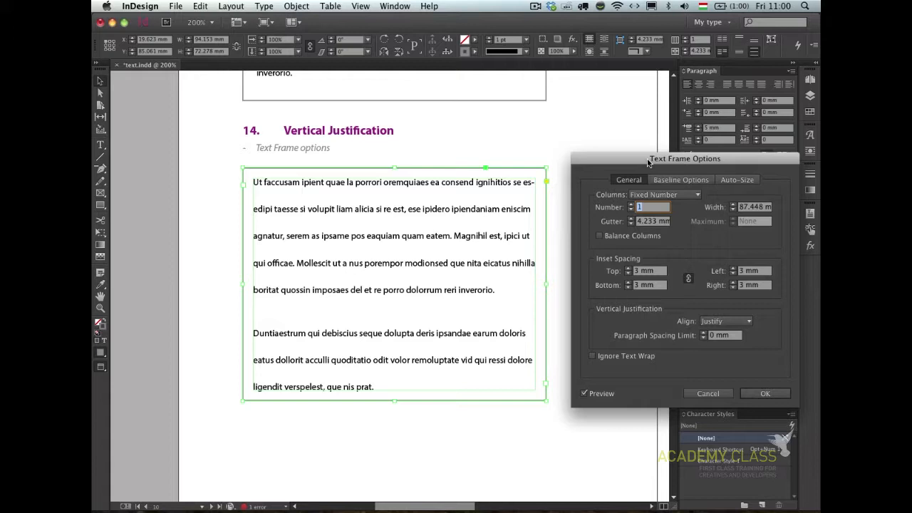
left_click(725, 321)
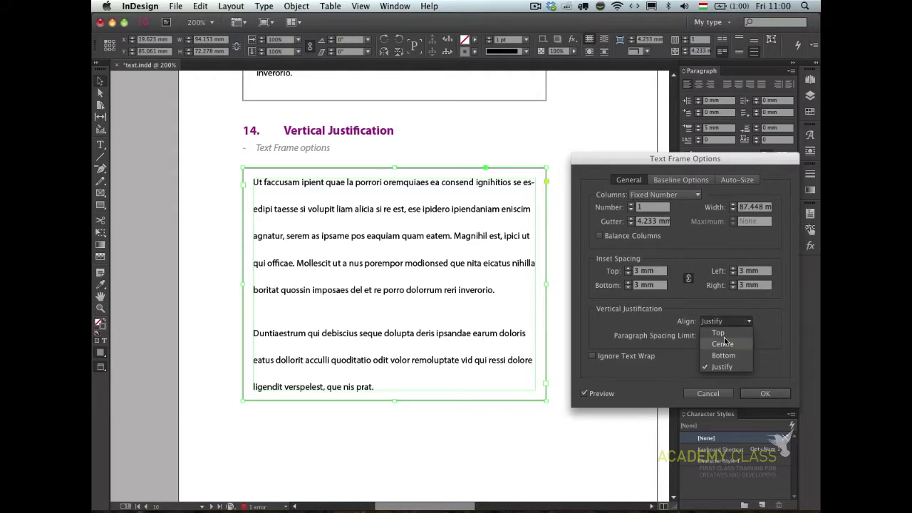
left_click(724, 333)
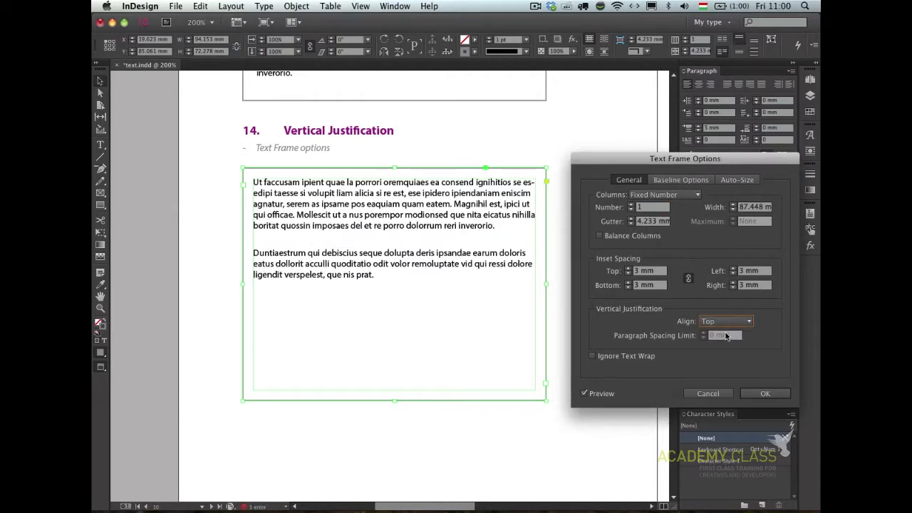
Apply Justify vertical alignment to the sample frame, and stretch its lower edge down to a height of about 93.4 mm
left_click(725, 321)
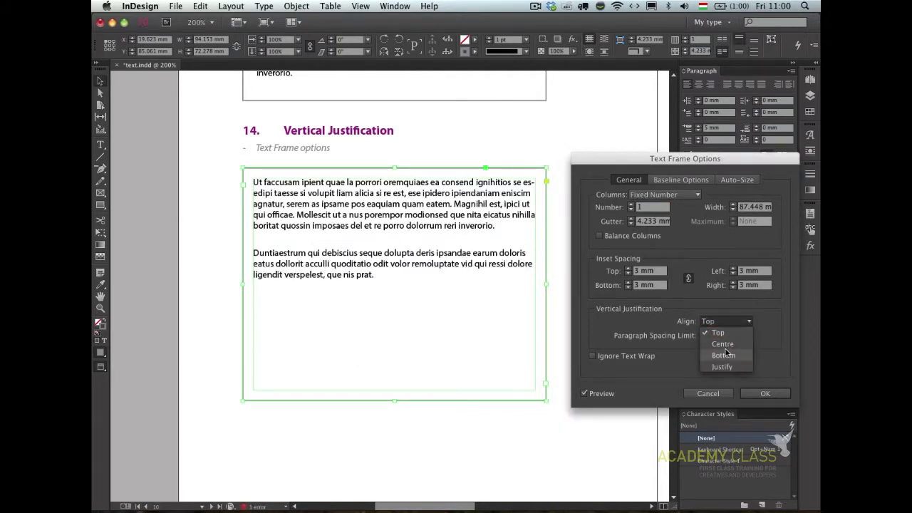
left_click(724, 366)
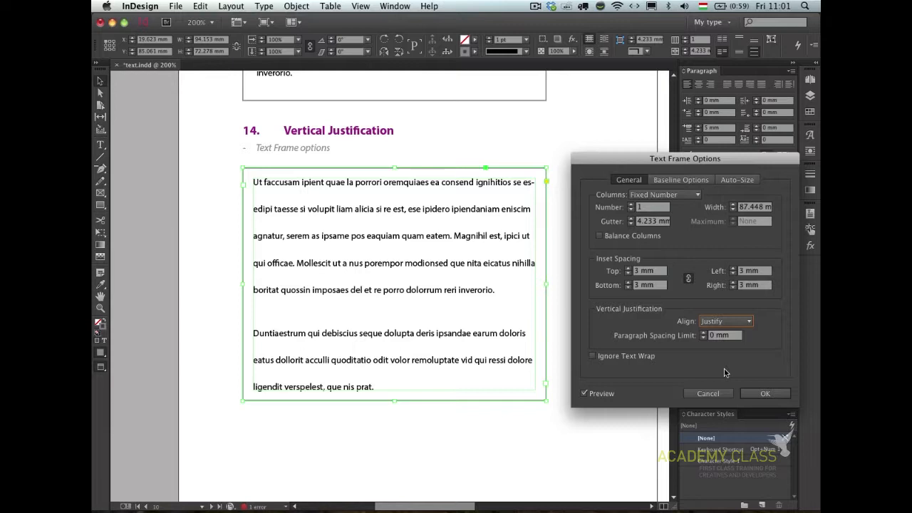
left_click(765, 393)
left_click_drag(394, 400, 391, 470)
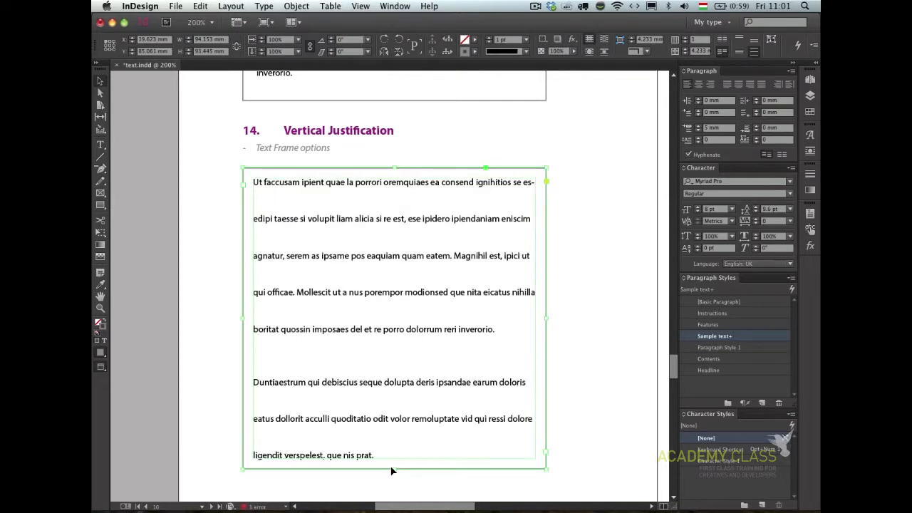
Preview Centre vertical alignment on the enlarged frame, settle on Top, apply it and deselect the frame
key("super+b")
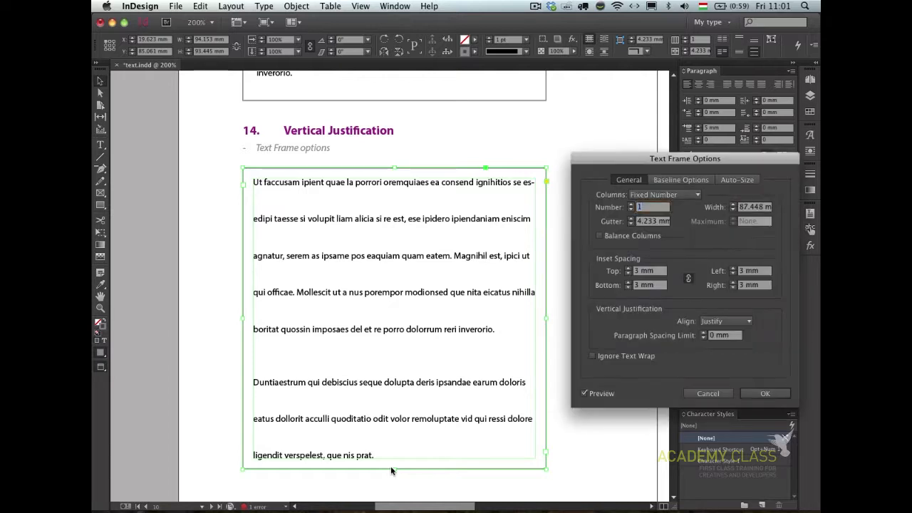
left_click(715, 321)
left_click(722, 344)
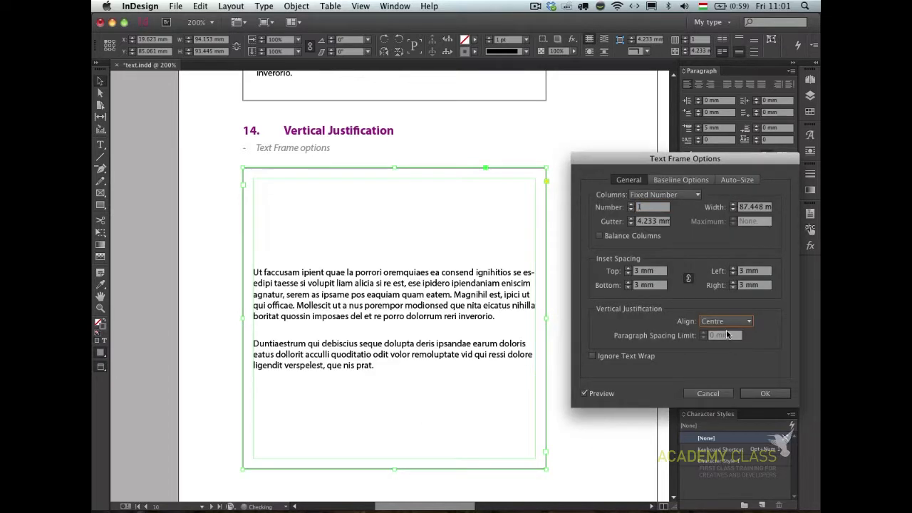
left_click(724, 321)
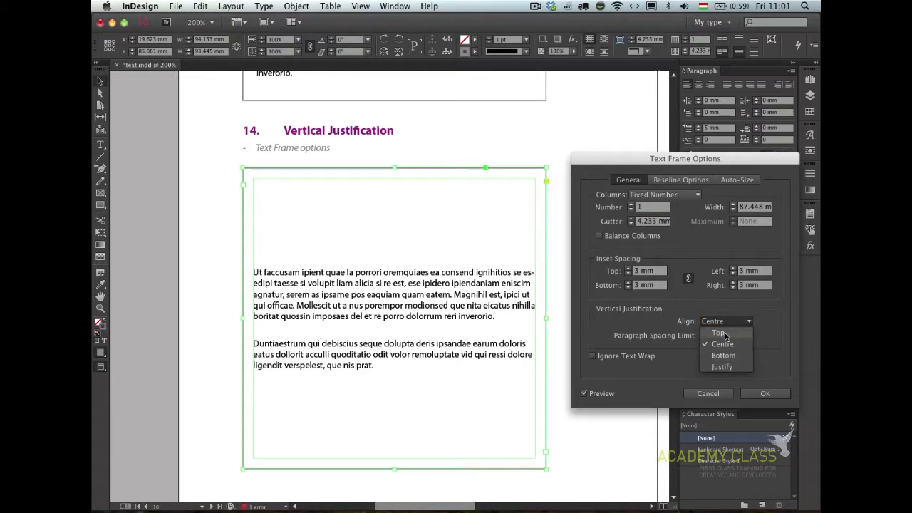
left_click(723, 333)
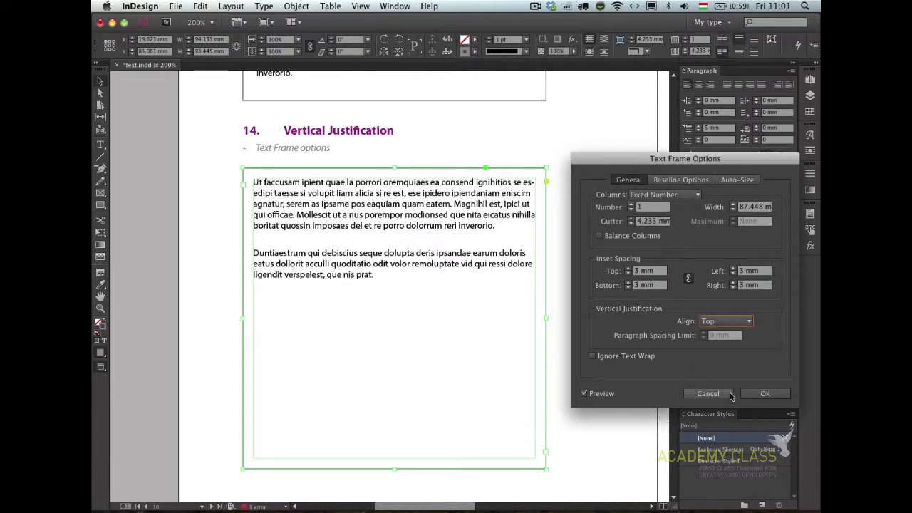
left_click(765, 393)
left_click(617, 284)
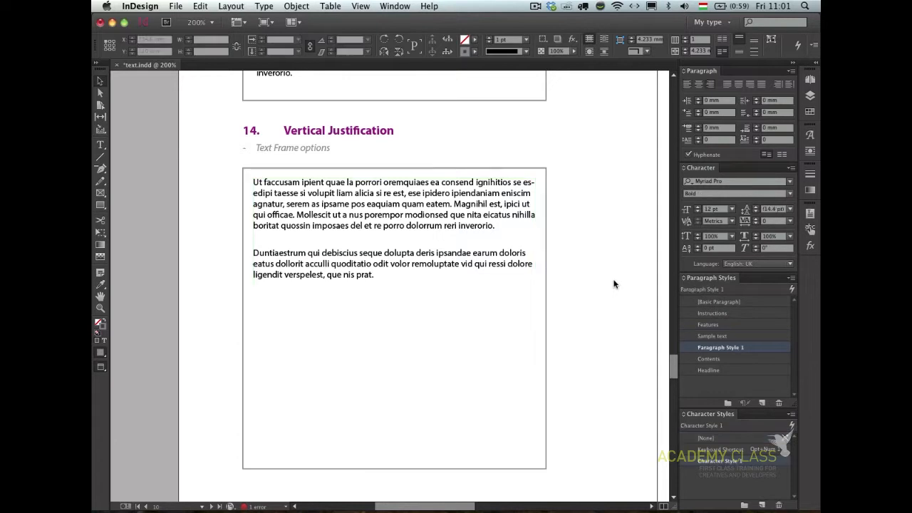
Nudge the photo of the woman in the Text Wrap section straight up over the sample text to Y 63 mm
key("super+alt+0")
left_click_drag(401, 120, 661, 374)
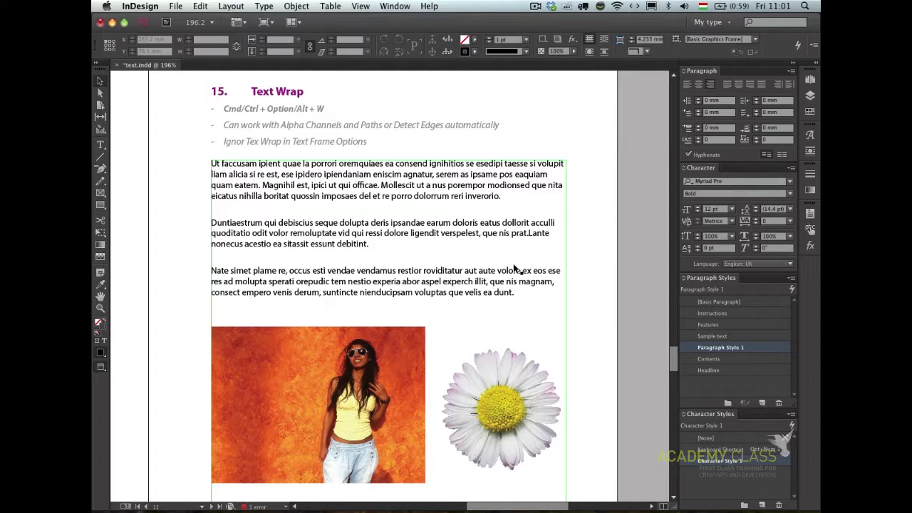
left_click(241, 368)
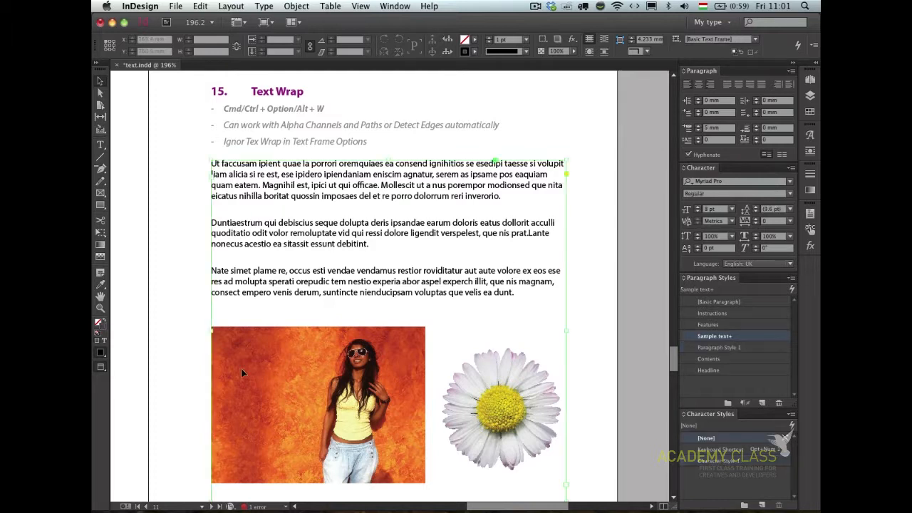
left_click_drag(262, 361, 245, 328)
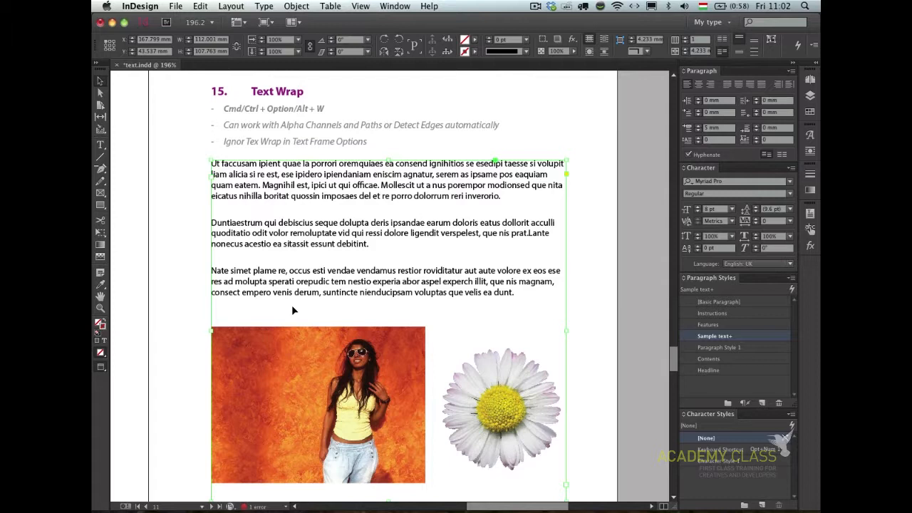
left_click(280, 375)
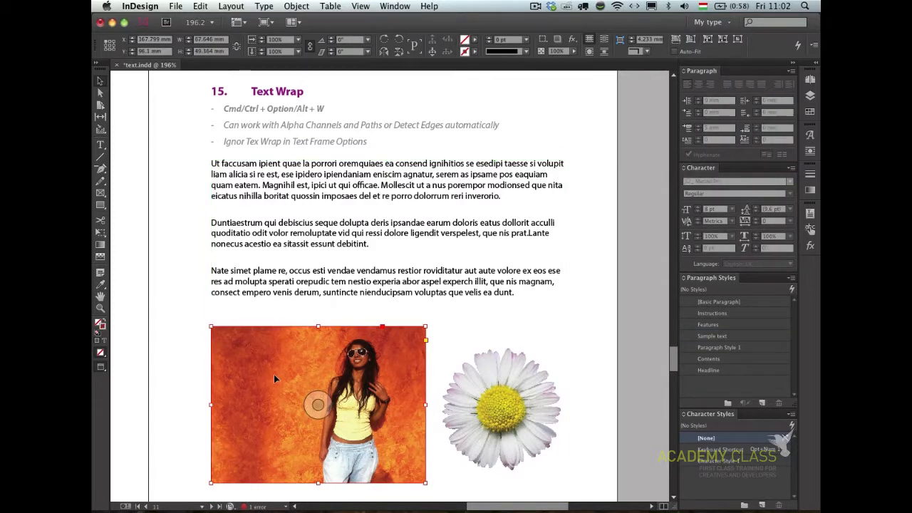
key("Up")
key("Up")
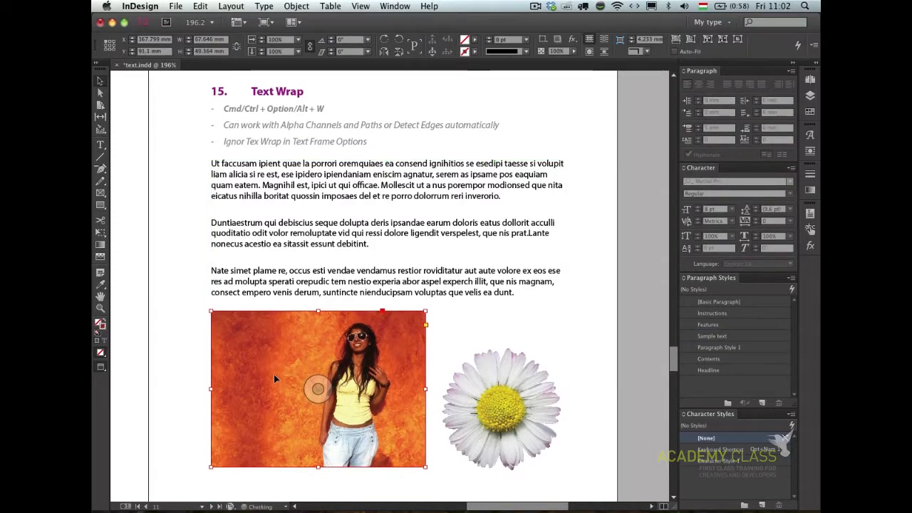
key("Up")
key("Up")
key("Up")
key("Up")
key("Up")
key("Up")
key("Up")
key("Up")
key("Up")
key("Up")
key("Up")
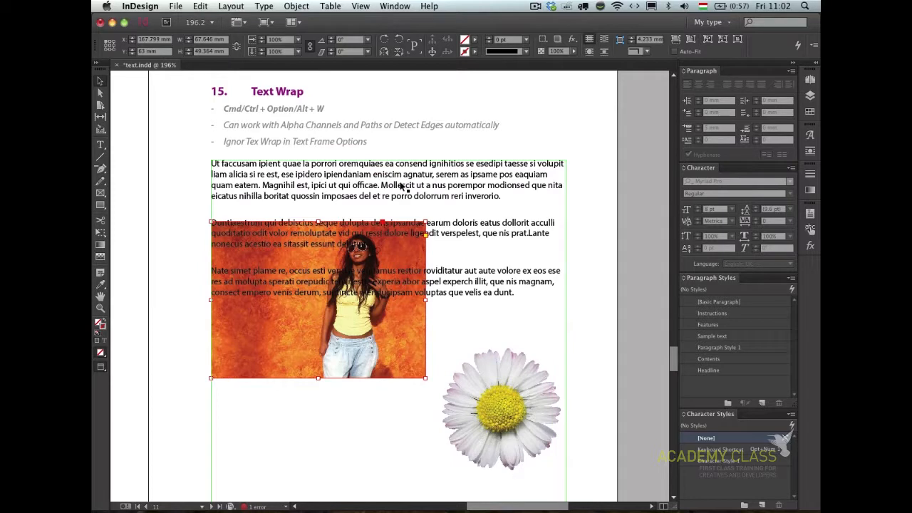
Wrap the sample text around the photo's bounding box with a 3 mm offset on all sides
key("super+alt+w")
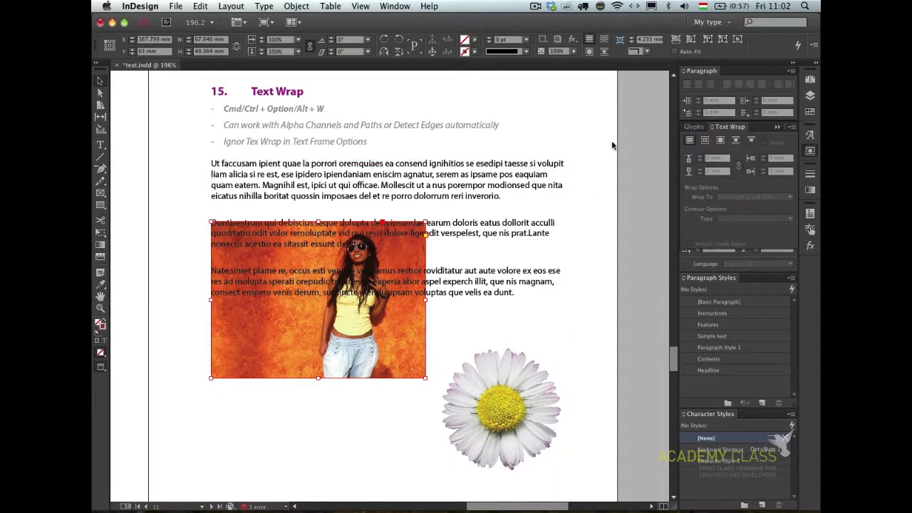
left_click_drag(729, 127, 568, 122)
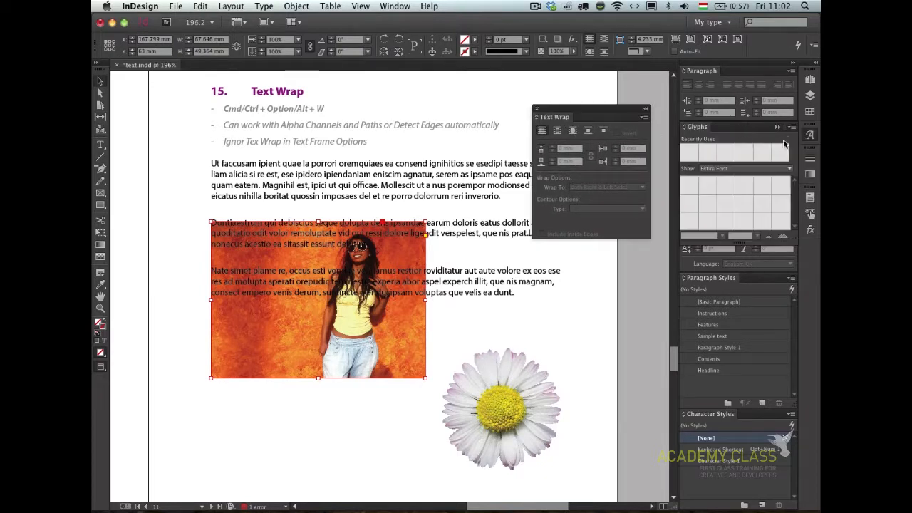
left_click(808, 136)
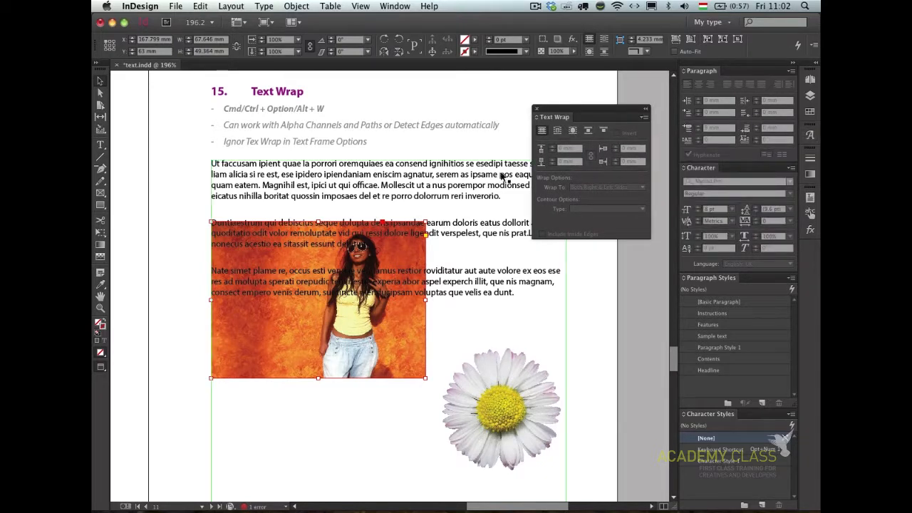
left_click(557, 131)
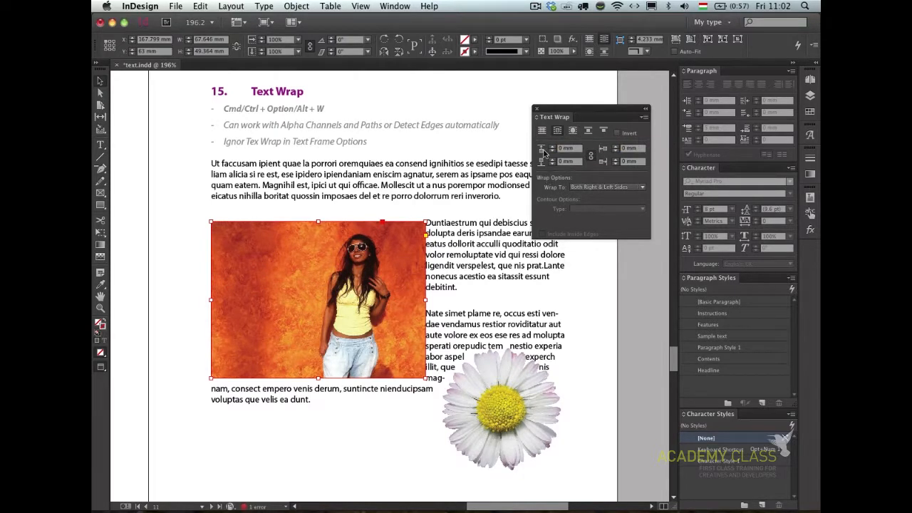
left_click(552, 147)
left_click(551, 148)
left_click(552, 147)
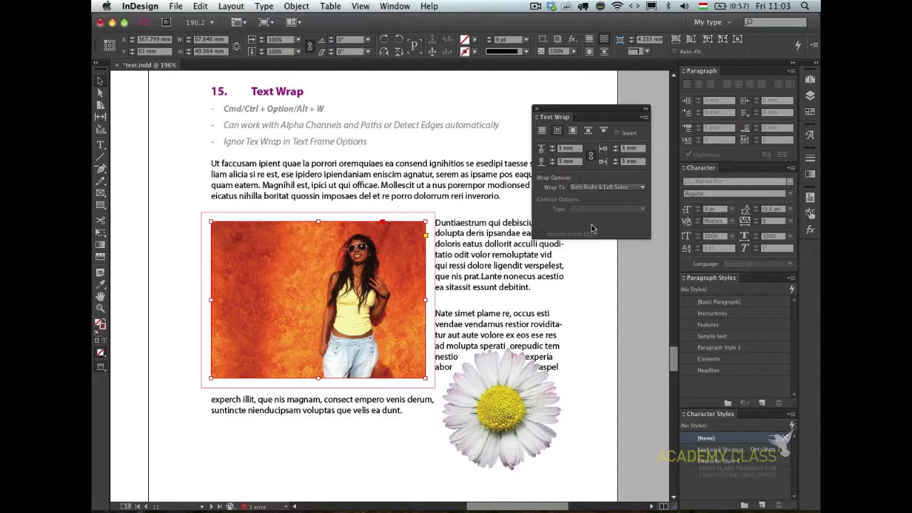
Nudge the wrapped photo of the woman up and down over the sample text, ending at Y 33 mm over the instruction lines
key("shift+Up")
key("shift+Up")
key("shift+Up")
key("shift+Up")
key("shift+Up")
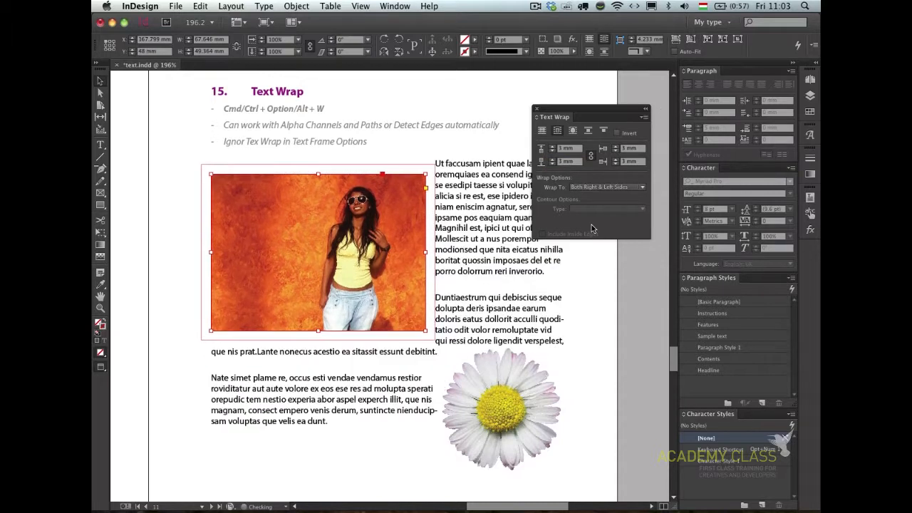
key("shift+Up")
key("shift+Up")
key("shift+Down")
key("shift+Down")
key("shift+Down")
key("shift+Down")
key("shift+Down")
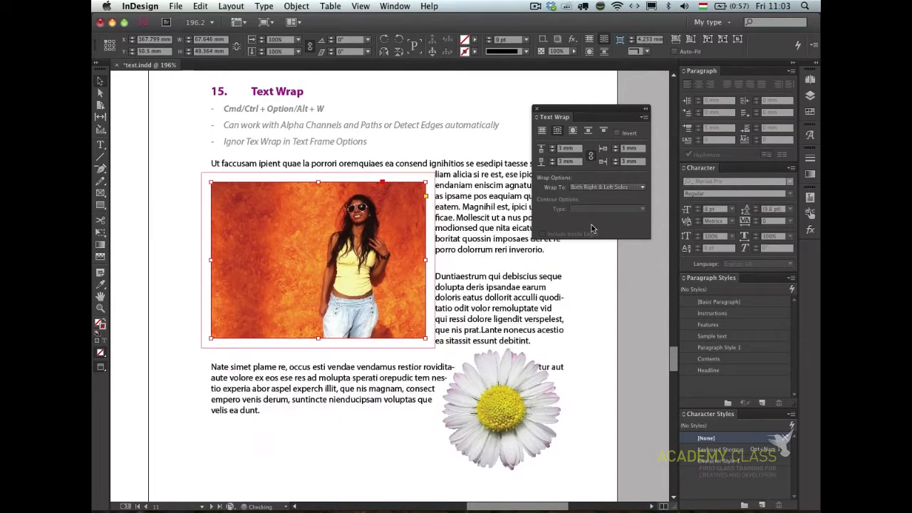
key("shift+Up")
key("shift+Up")
key("shift+Up")
key("shift+Up")
key("shift+Up")
key("shift+Up")
key("shift+Up")
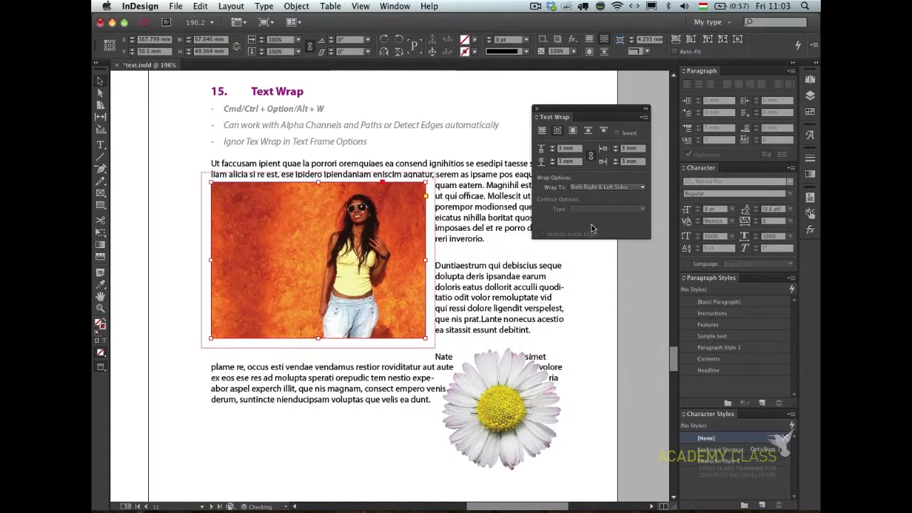
key("shift+Up")
key("shift+Up")
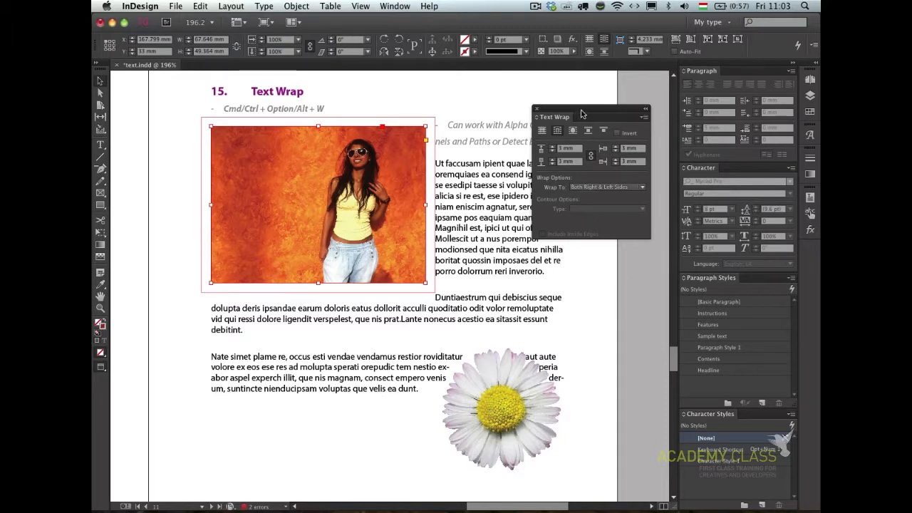
Set the text frame holding the Text Wrap heading and instructions to ignore text wrap, with the Text Wrap panel moved clear of the page
left_click_drag(581, 114, 689, 122)
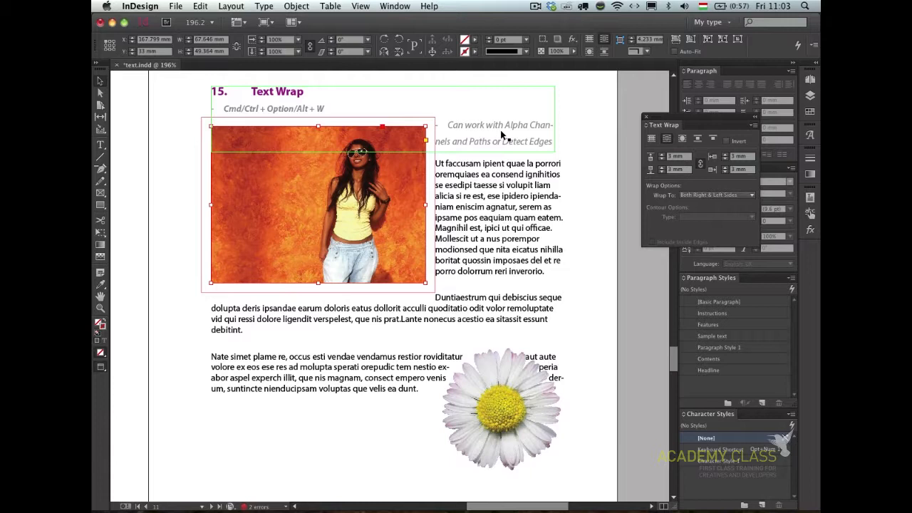
left_click(502, 132)
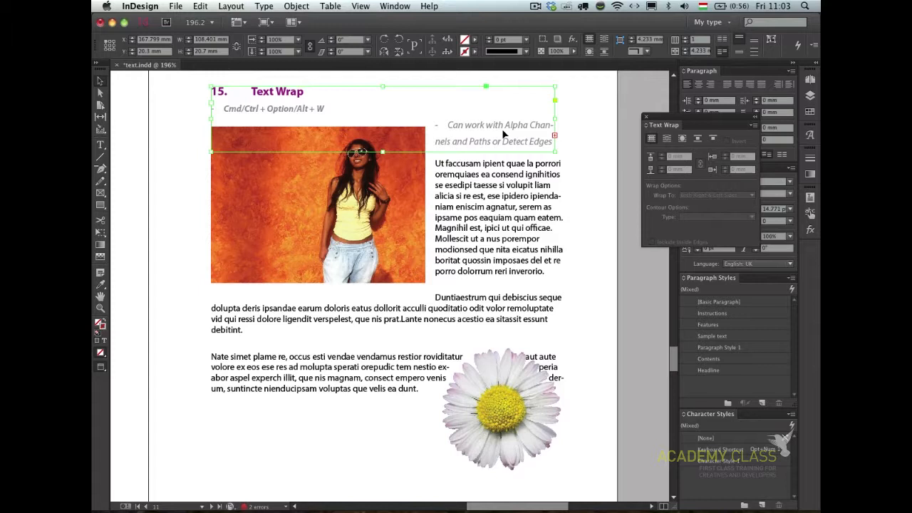
key("super+b")
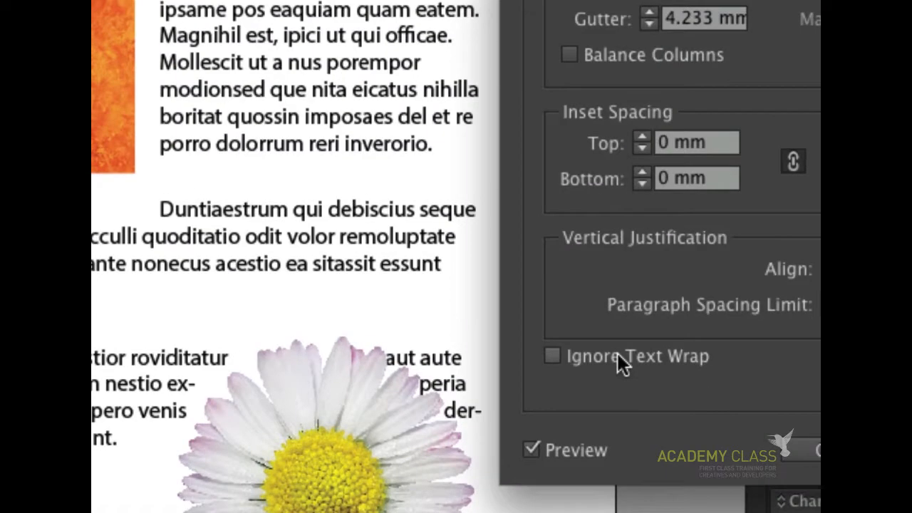
left_click(618, 355)
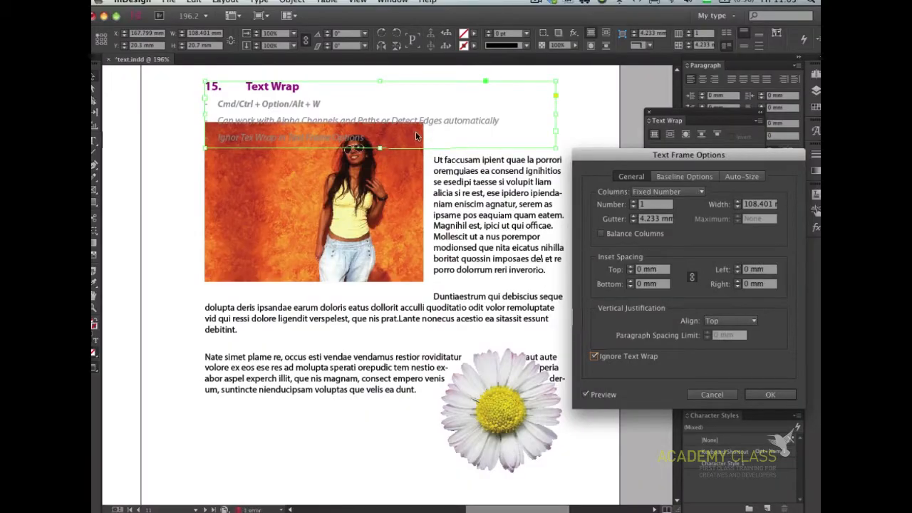
left_click(770, 394)
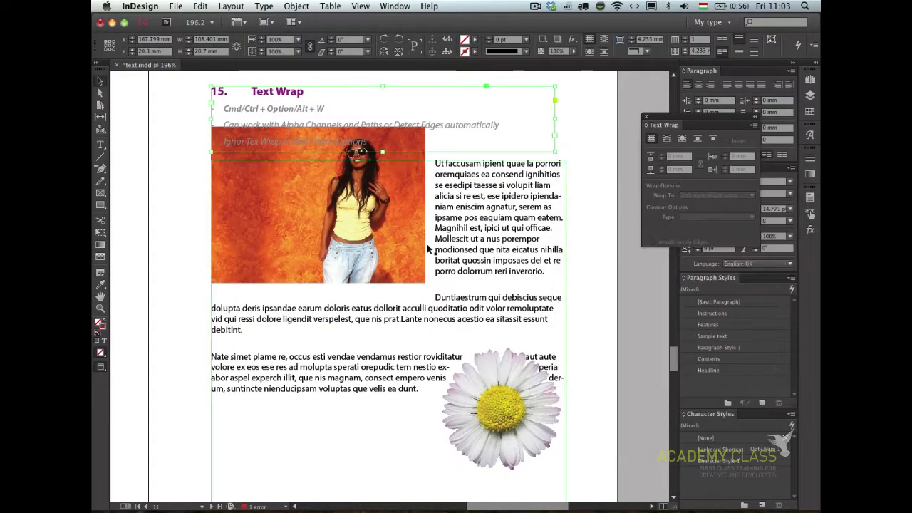
Nudge the photo of the woman vertically to Y 43 mm below the instructions, and shift it right and back to X 167.799 mm
left_click(495, 206)
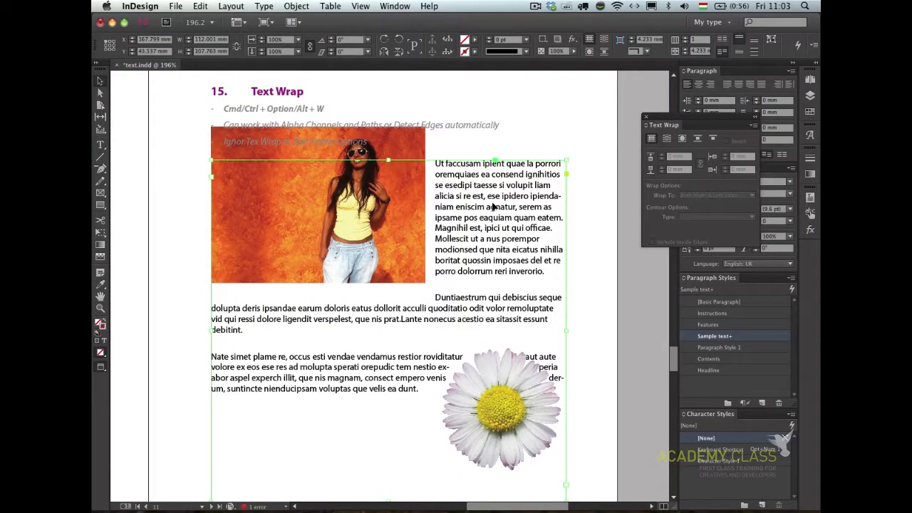
left_click(272, 202)
key("Down")
key("Down")
key("Down")
key("Down")
key("Down")
key("Down")
key("Down")
key("Down")
key("Down")
key("Down")
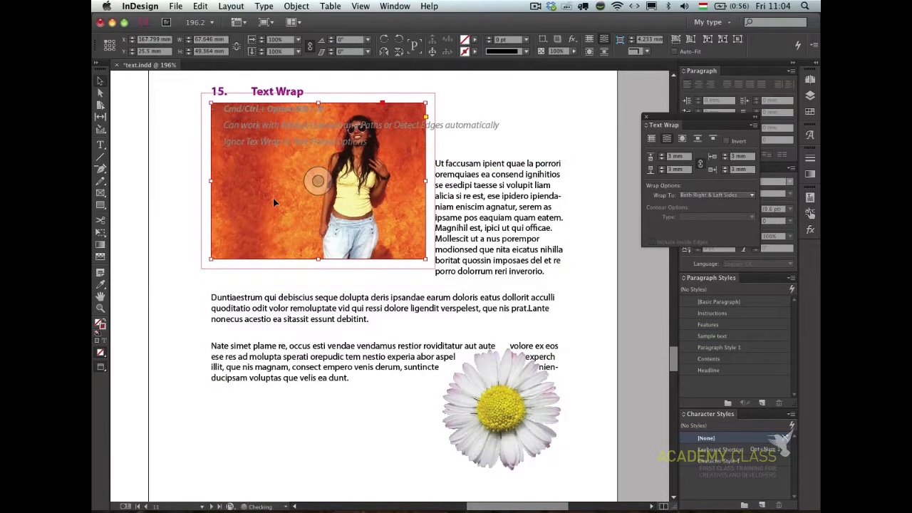
key("shift+Right")
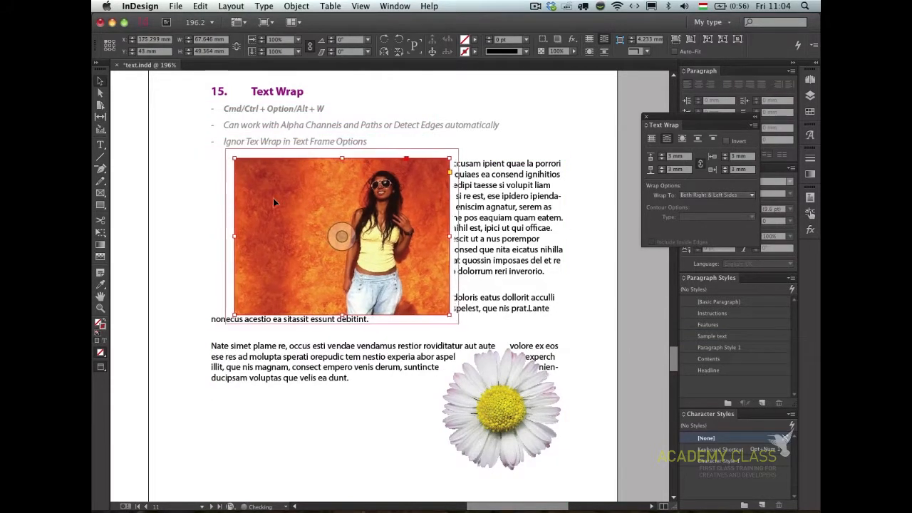
key("shift+Left")
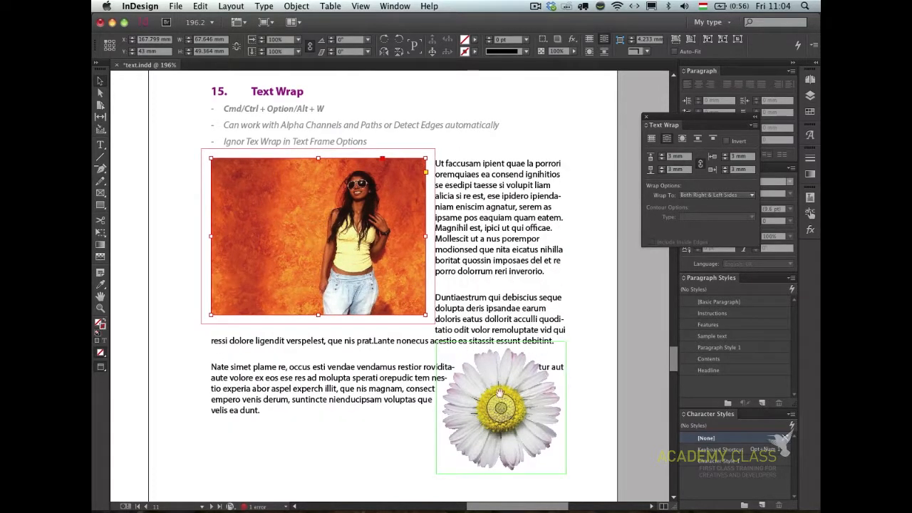
Move the daisy through the sample text to its right edge, about X 260.8 mm and Y 47.5 mm, viewing the contour types on the way
left_click(537, 396)
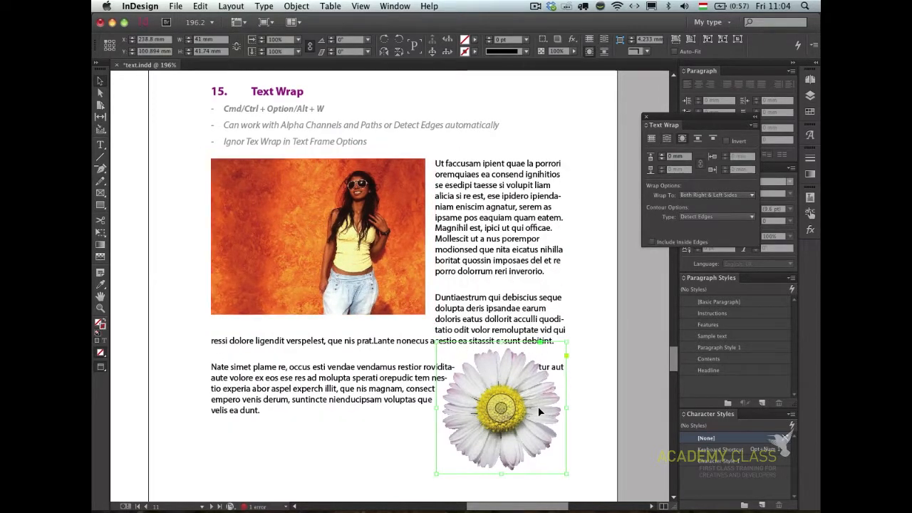
left_click_drag(536, 401, 497, 300)
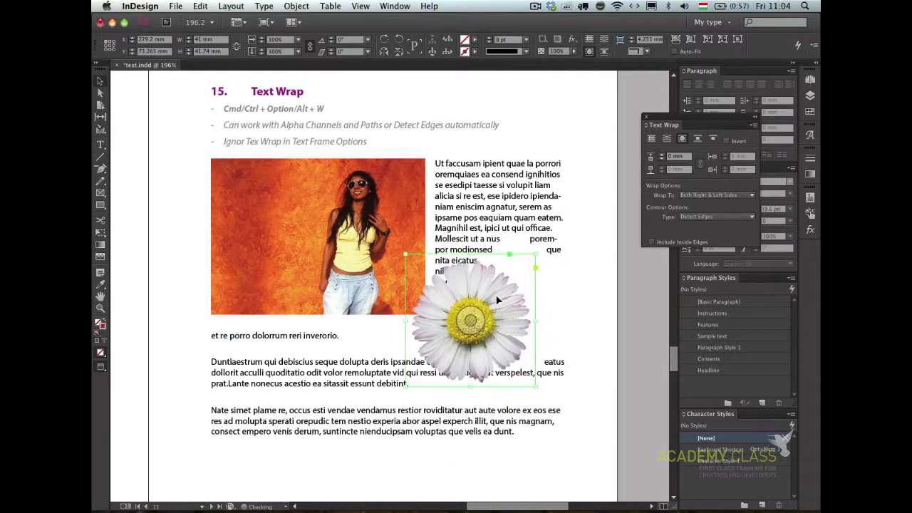
left_click(717, 218)
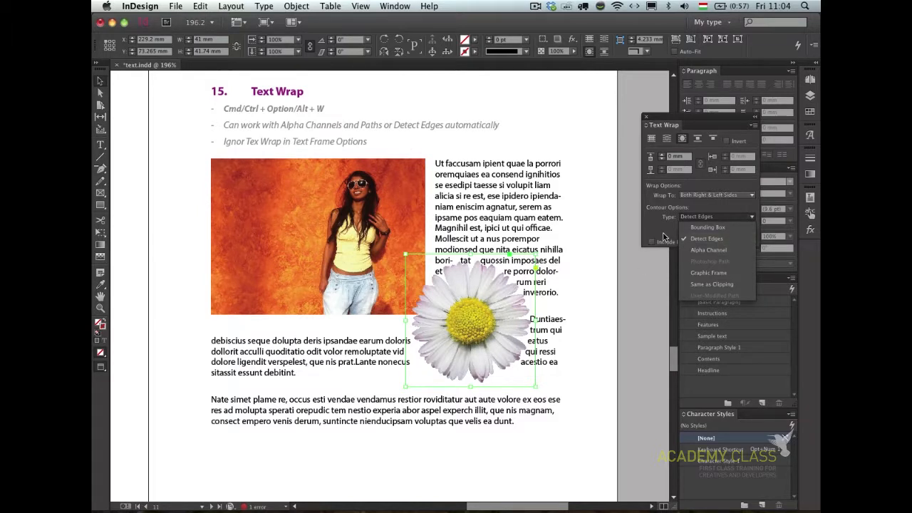
left_click_drag(443, 284, 544, 207)
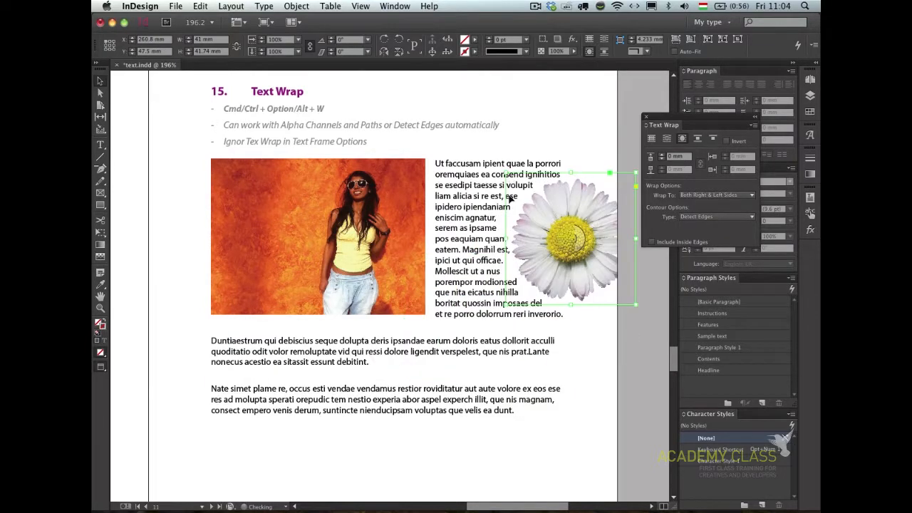
left_click(566, 344)
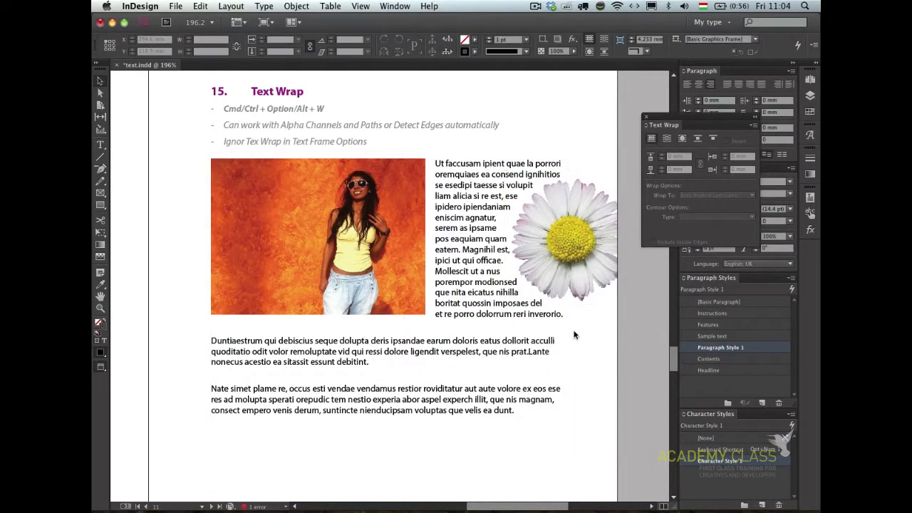
left_click(567, 271)
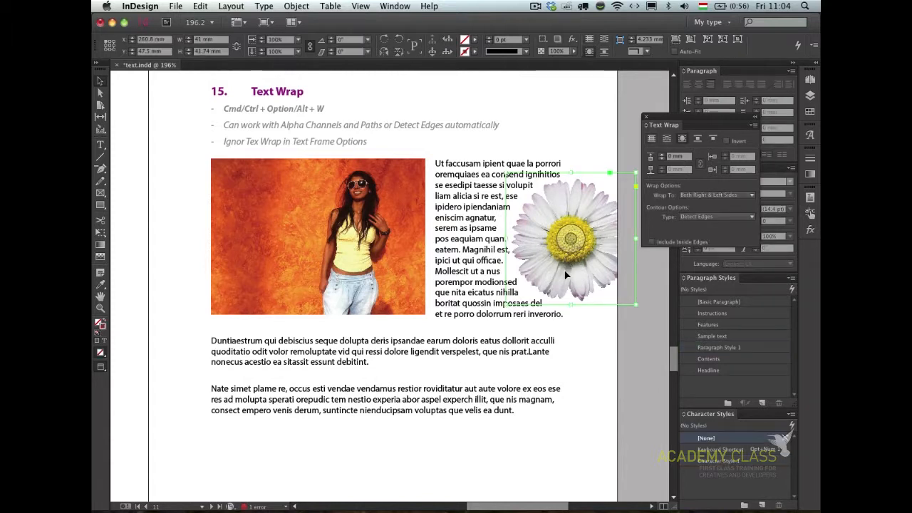
Fit the spread in view, look through the pages covering features 16 to 20, return to pages 12 and 13, and switch to Finder
key("super+alt+0")
key("alt+Page_Down")
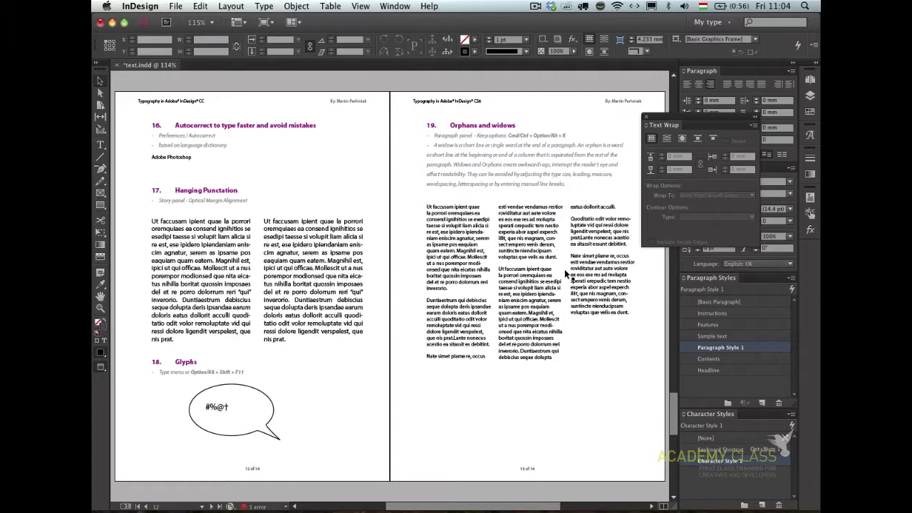
key("alt+Page_Down")
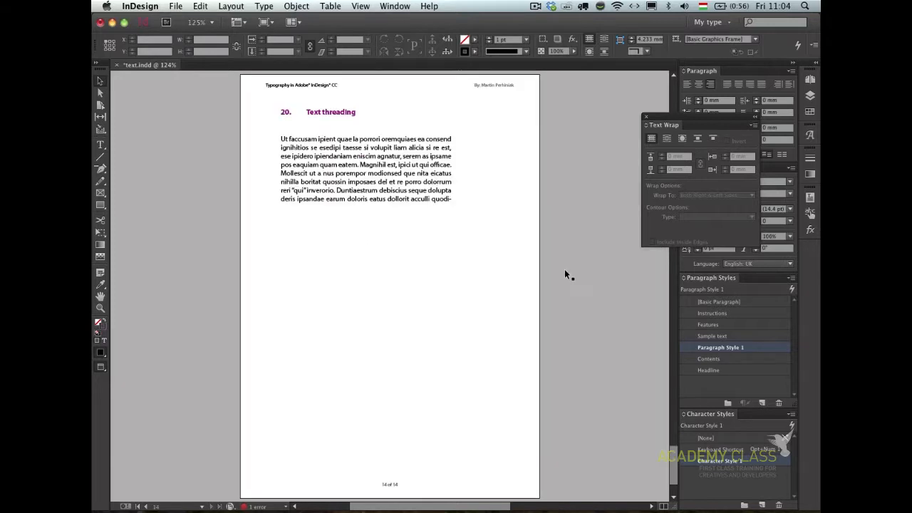
key("alt+Page_Up")
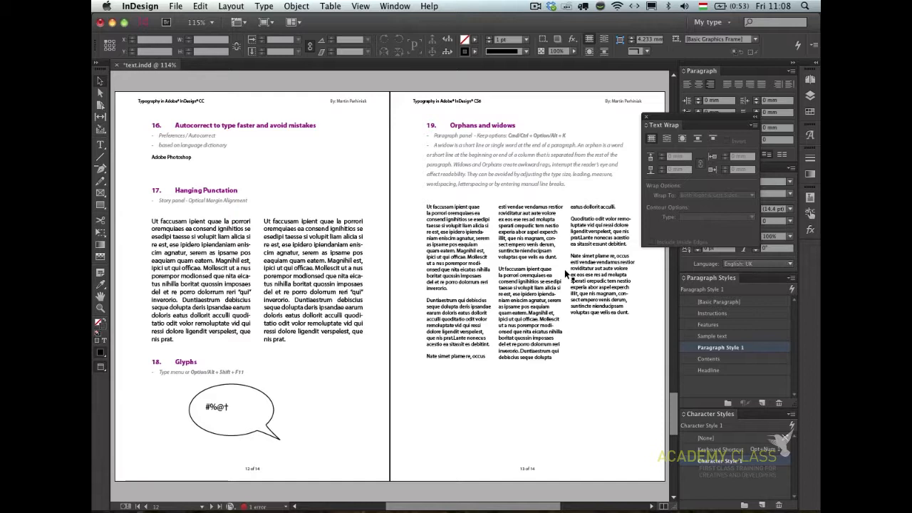
key("super+Tab")
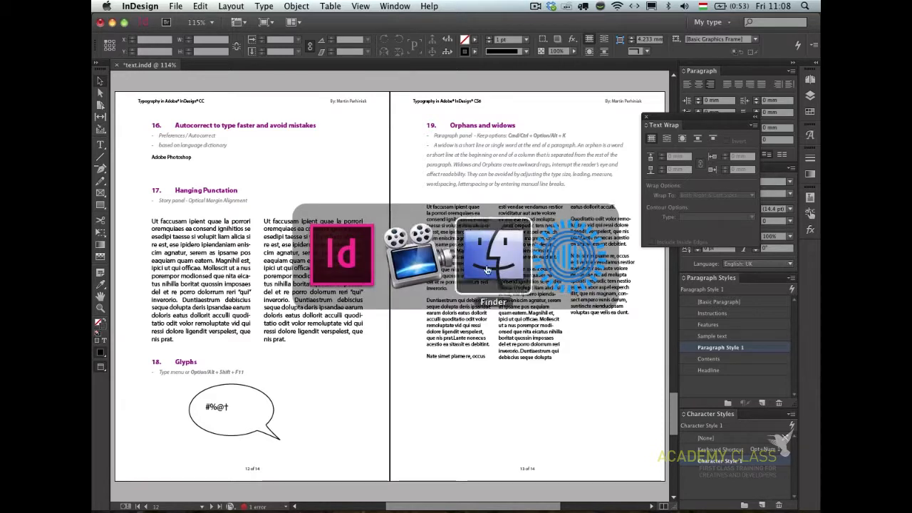